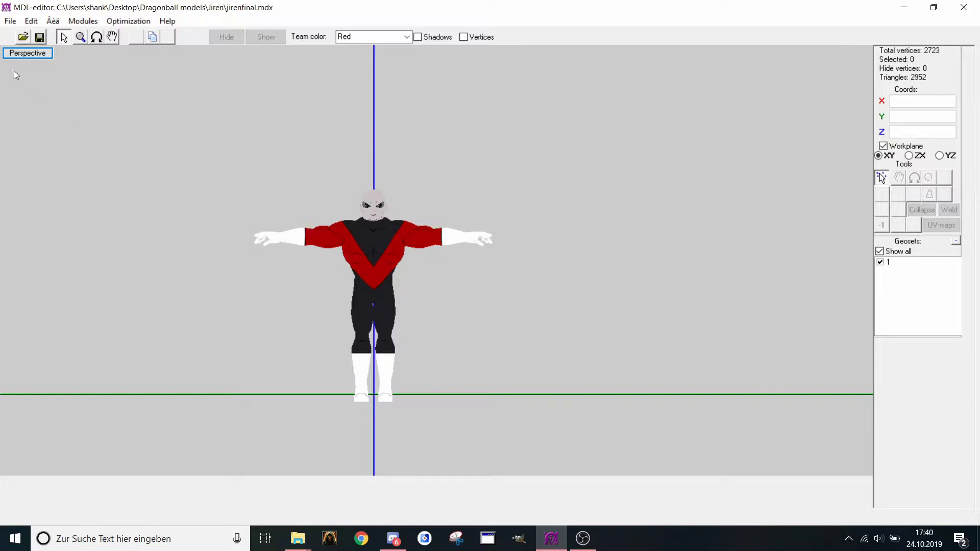
Switch to the Vertex editor and select all vertices of the forearm and hand on the positive Y side
click(82, 21)
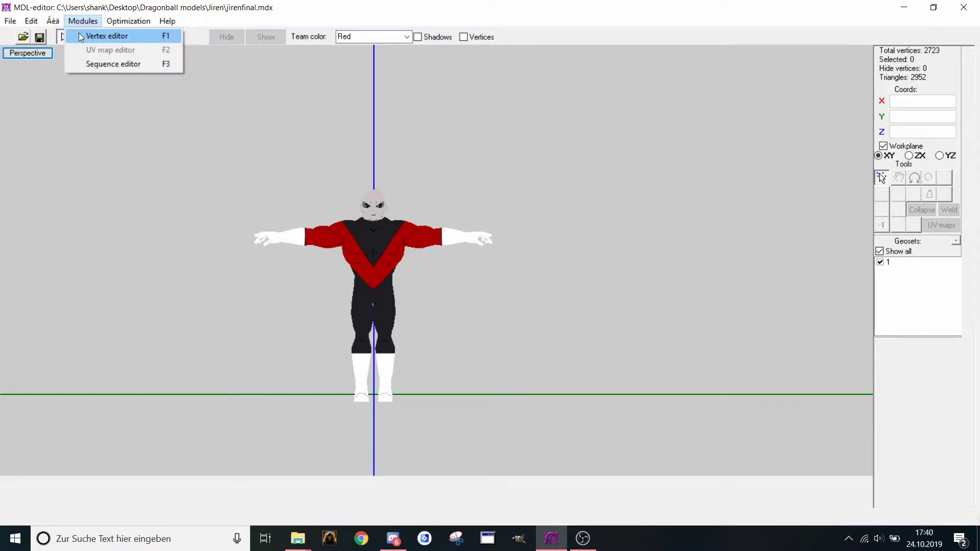
click(83, 36)
scroll(455, 163, up, 3)
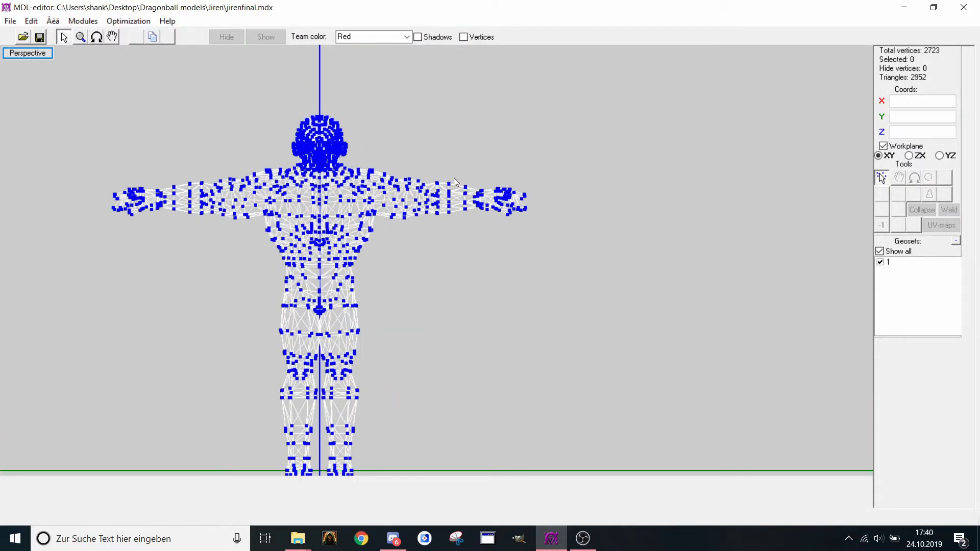
scroll(456, 182, up, 3)
scroll(437, 245, down, 1)
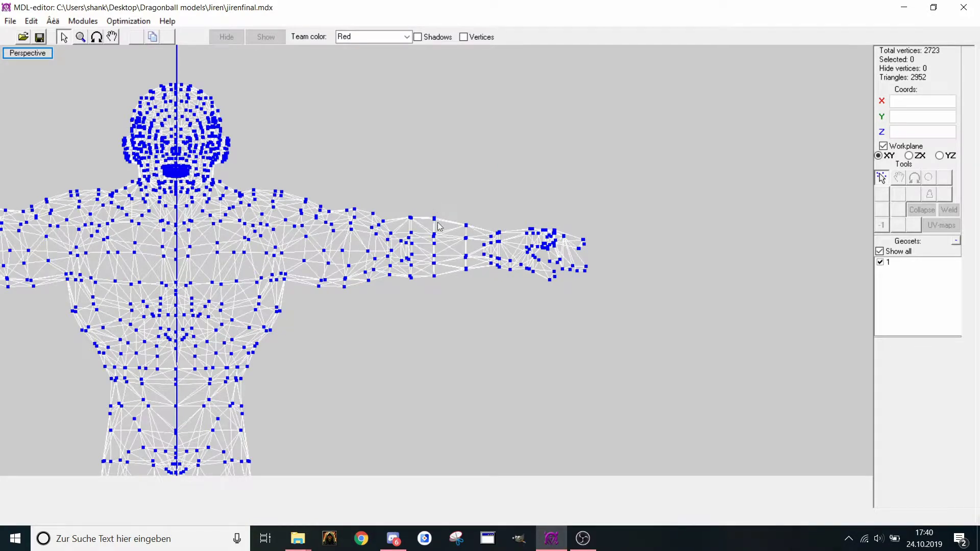
drag(423, 200, 469, 301)
drag(421, 186, 682, 385)
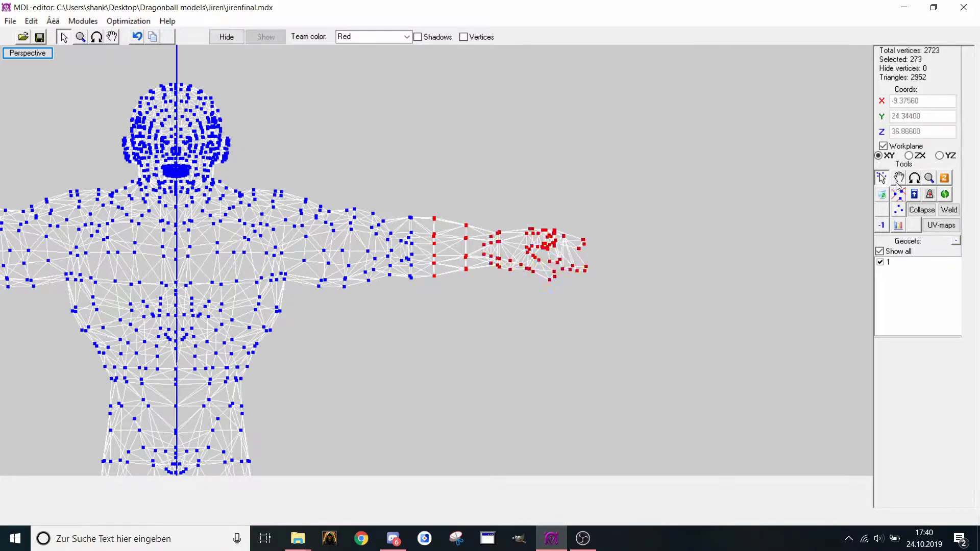
Try moving the selected forearm and hand vertices in the YZ workplane, and undo the move
click(899, 178)
click(939, 155)
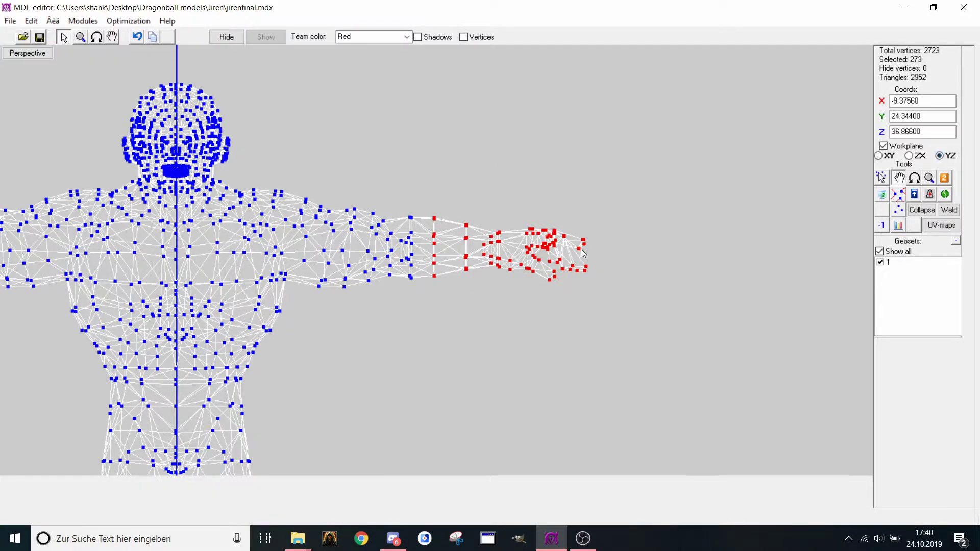
drag(583, 253, 542, 231)
key(ctrl+z)
scroll(510, 213, up, 5)
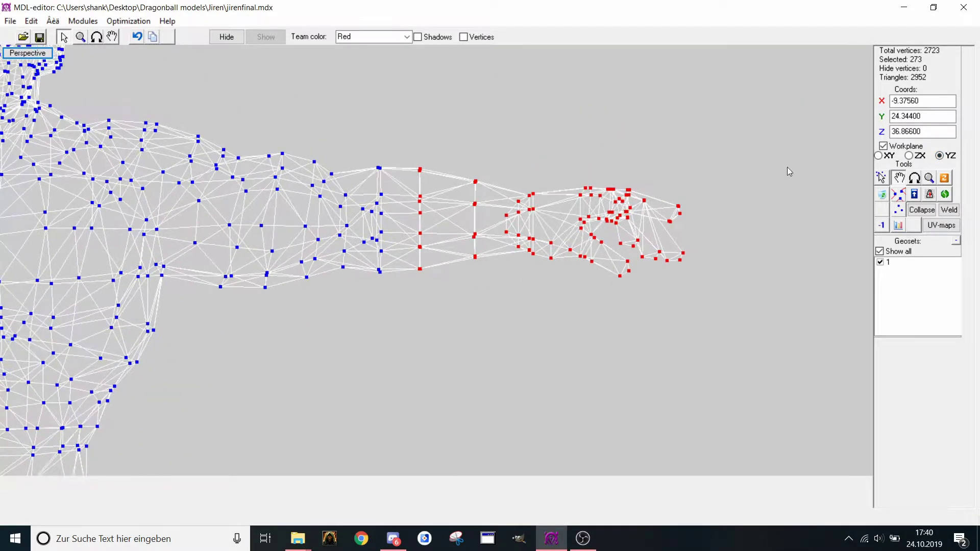
Try rotating the selected forearm and hand vertices in the YZ workplane, and undo the rotation
click(880, 177)
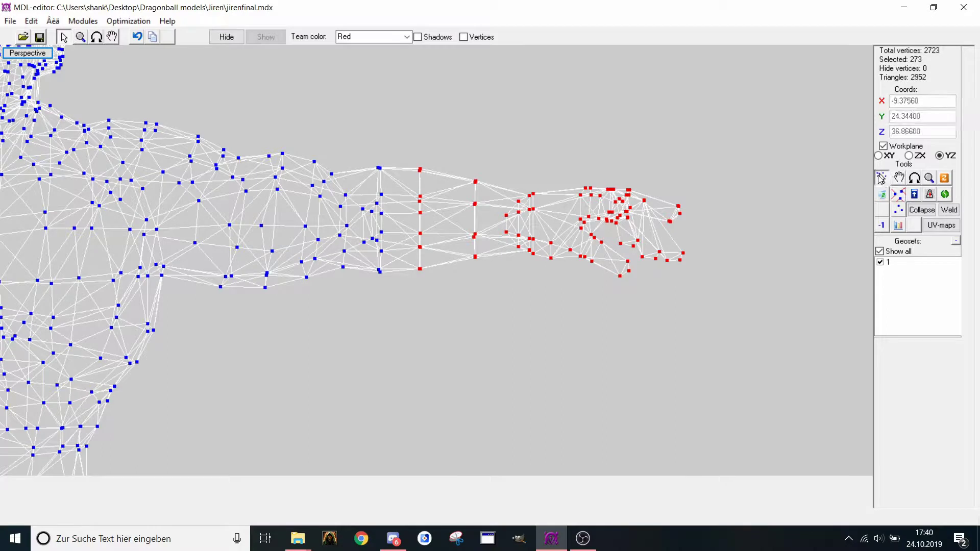
click(897, 181)
click(913, 179)
drag(834, 192, 791, 236)
key(ctrl+z)
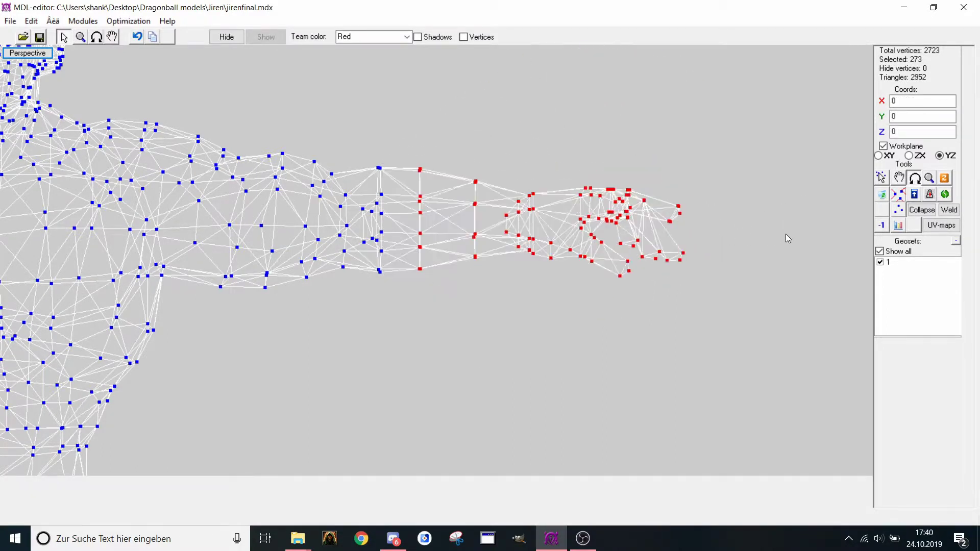
Try scaling up the selected forearm and hand vertices, undo the scaling and return to vertex selection
click(929, 178)
drag(714, 273, 699, 253)
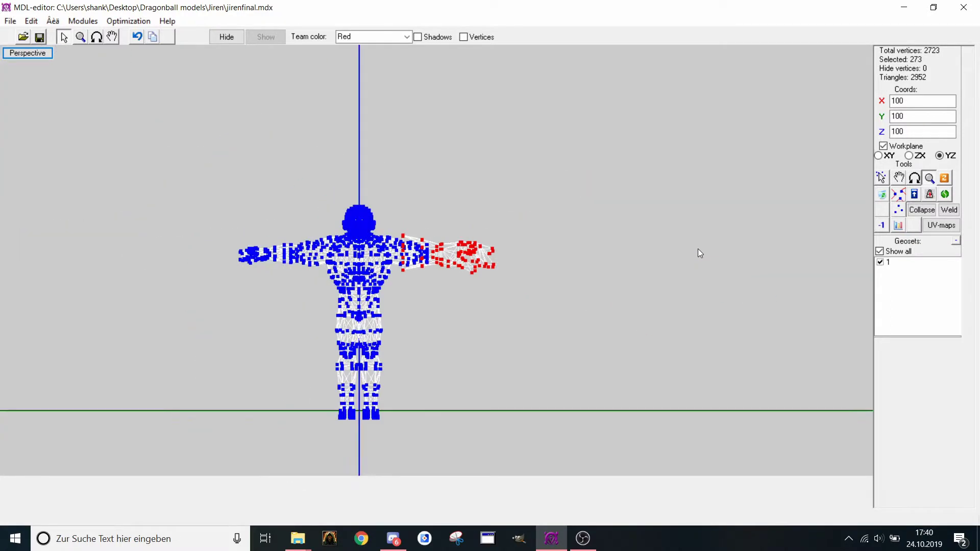
key(ctrl+z)
click(880, 182)
Select all vertices and scale the whole model up to several times its size
scroll(402, 270, down, 3)
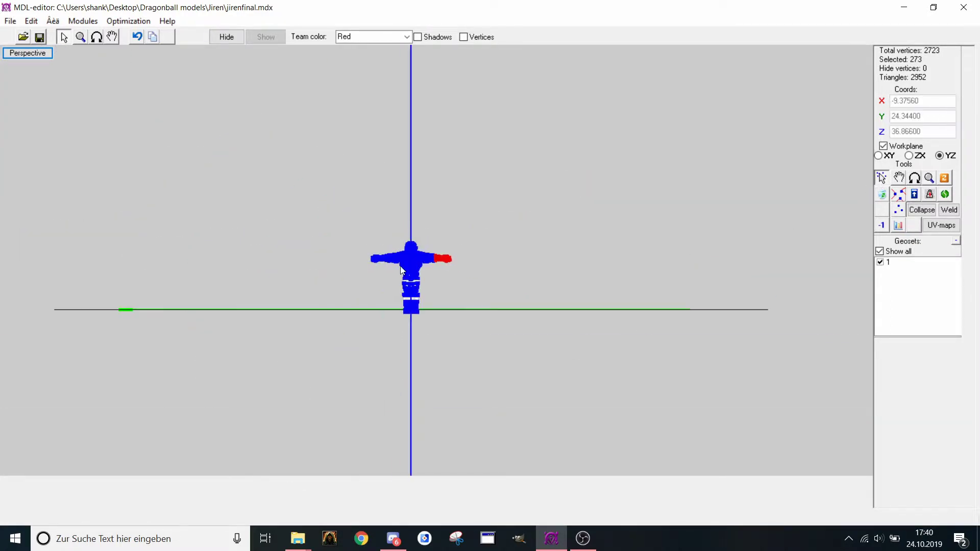
key(ctrl+a)
scroll(540, 362, down, 3)
click(929, 178)
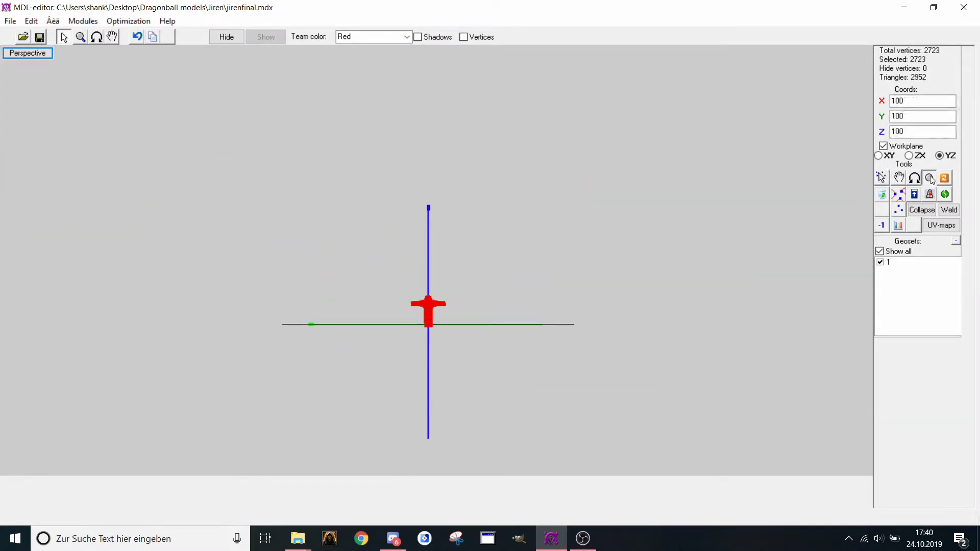
scroll(541, 215, up, 5)
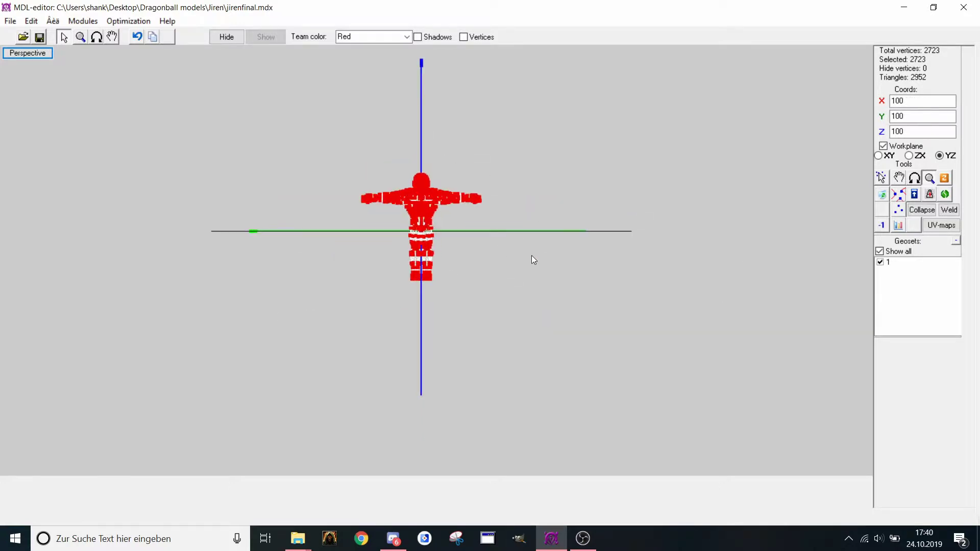
scroll(575, 238, down, 1)
scroll(591, 219, down, 1)
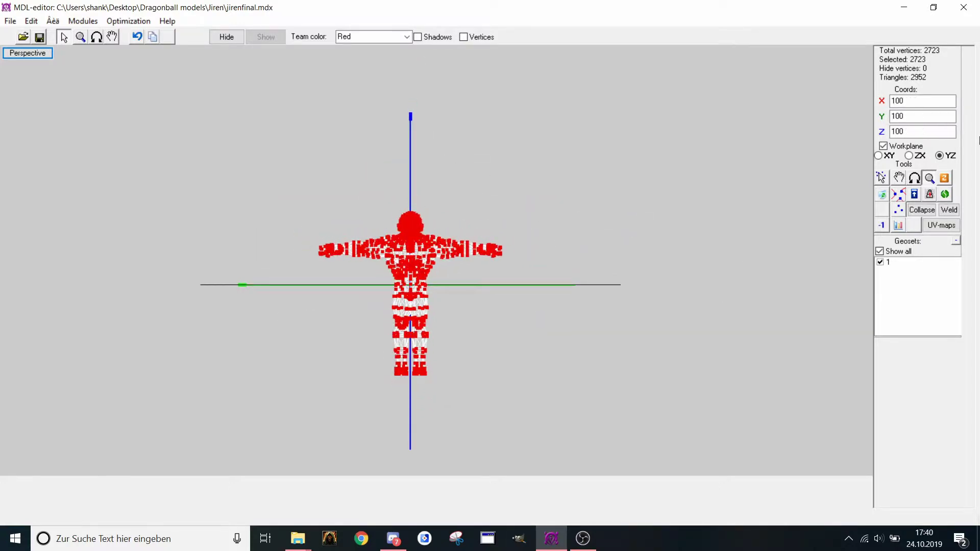
Move the whole model up in the ZX workplane until its feet stand on the ground line, at Z about 144.84
click(899, 178)
click(908, 156)
drag(632, 373, 601, 300)
scroll(601, 301, up, 4)
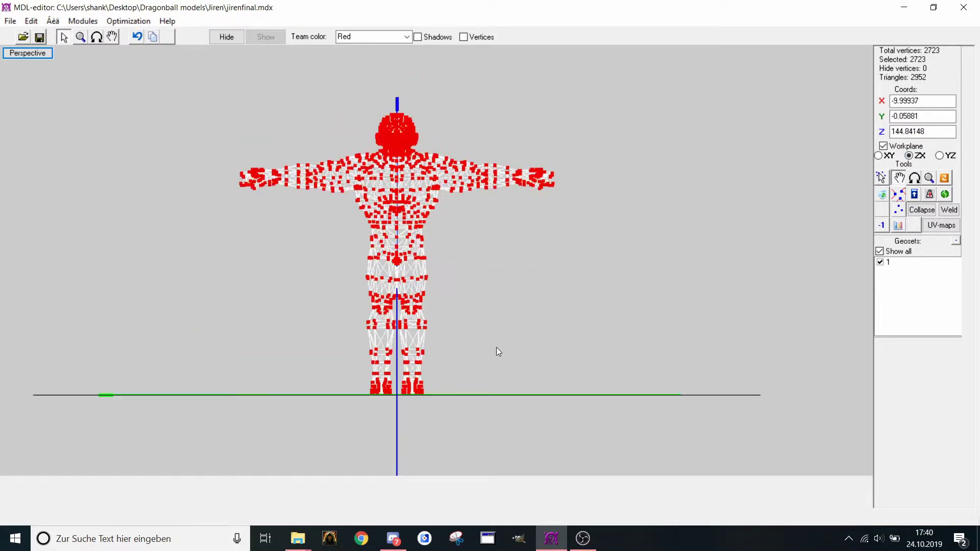
From a side view, shift the whole model in the XY workplane onto the vertical axis, at X about 2.15
click(97, 37)
drag(163, 137, 199, 137)
right_click(198, 131)
click(250, 139)
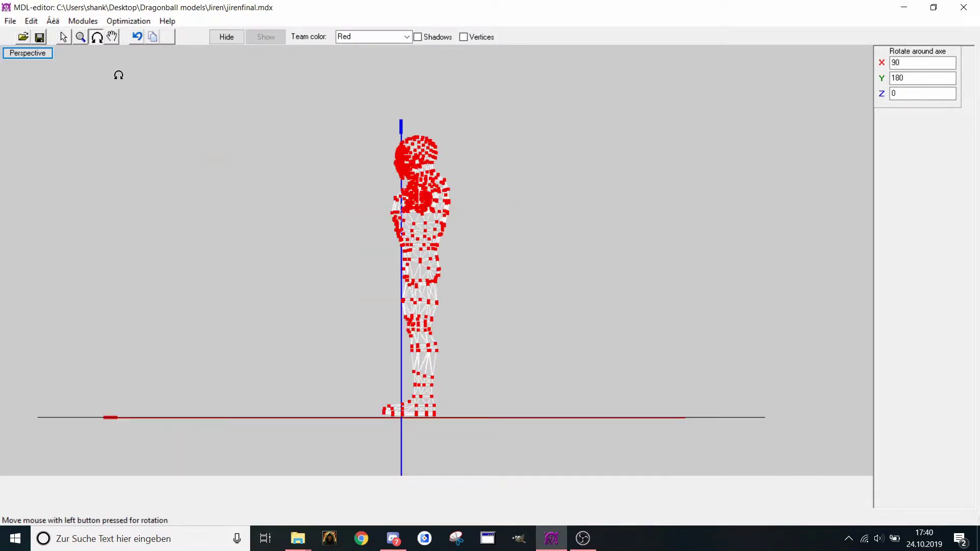
click(63, 36)
click(879, 156)
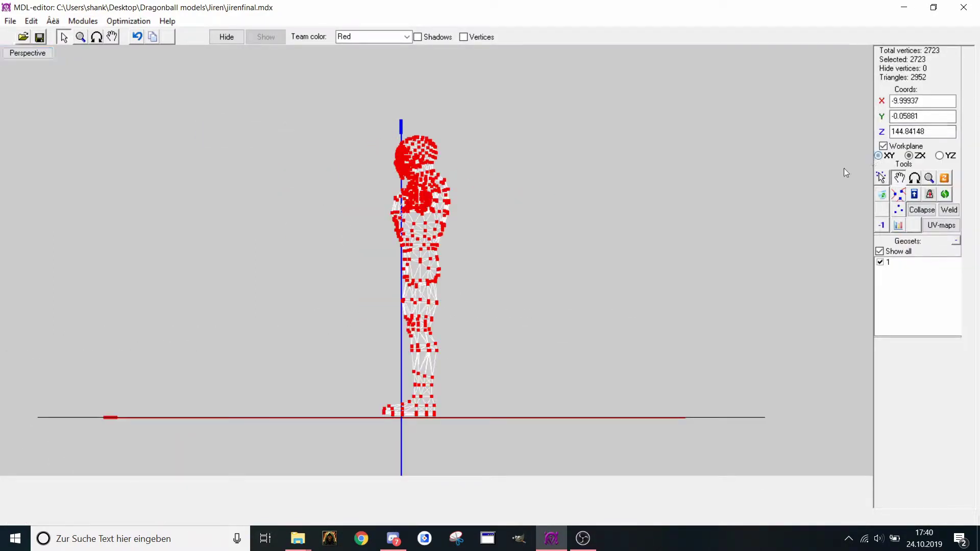
drag(781, 186, 765, 188)
Try deleting all selected vertices, and undo the deletion
key(Delete)
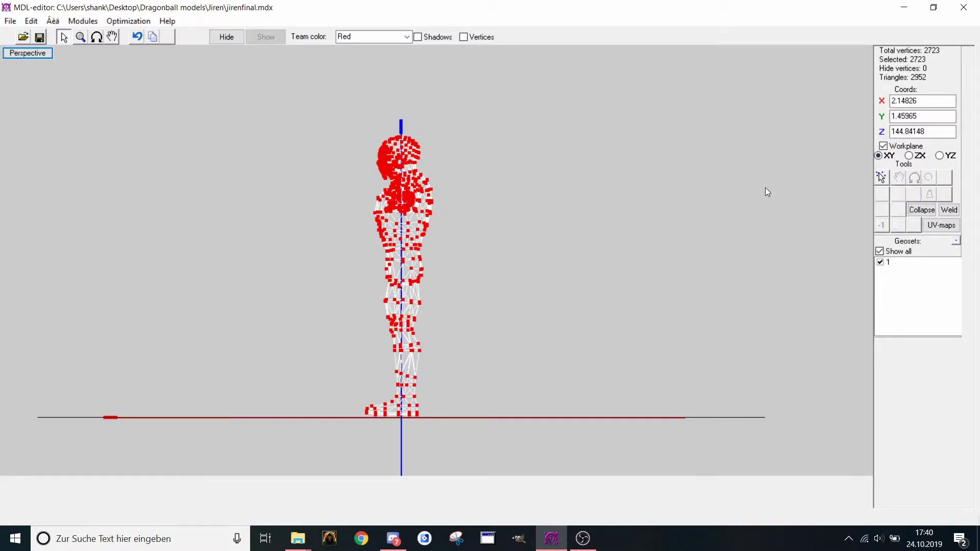
key(ctrl+z)
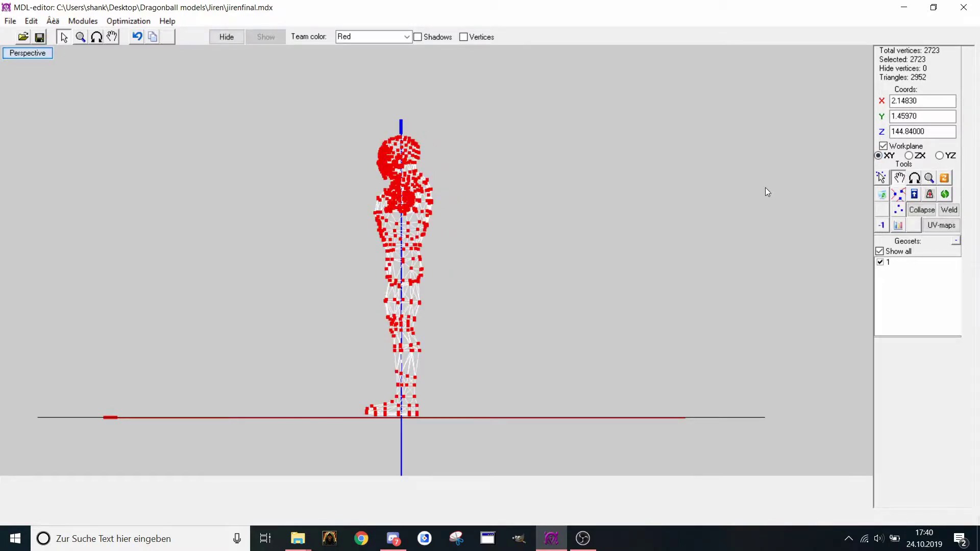
Inspect the model's placement on the axes using the preset front, side and vertical views
right_click(765, 188)
click(789, 251)
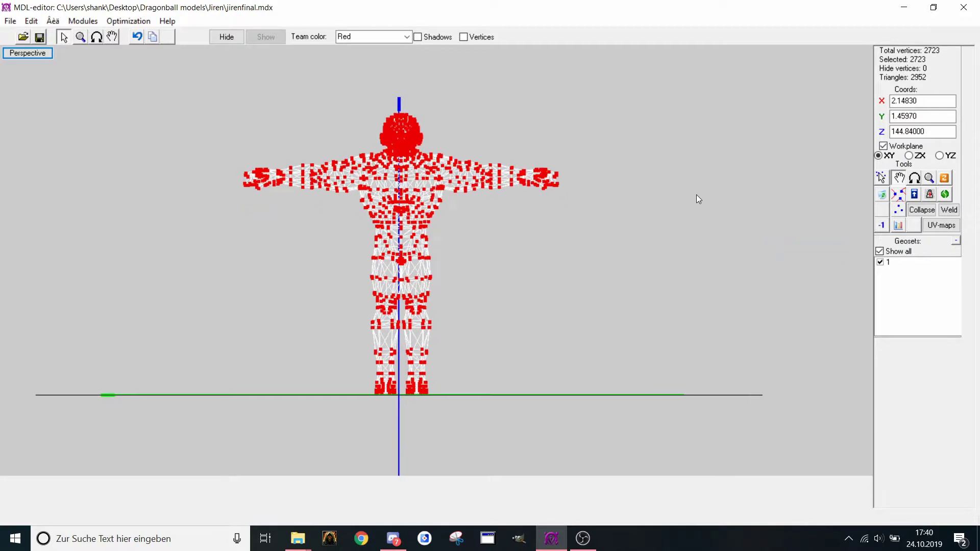
right_click(564, 274)
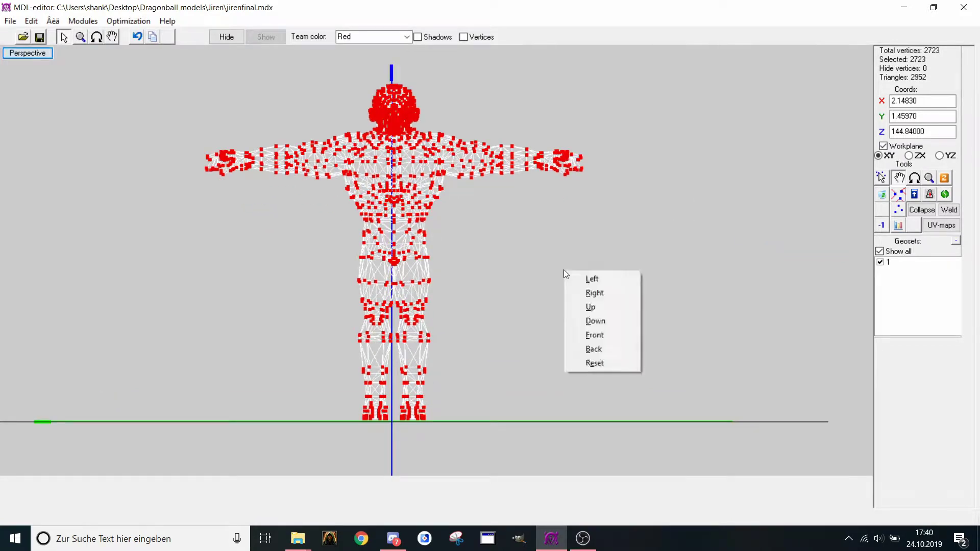
click(608, 287)
right_click(611, 289)
click(619, 304)
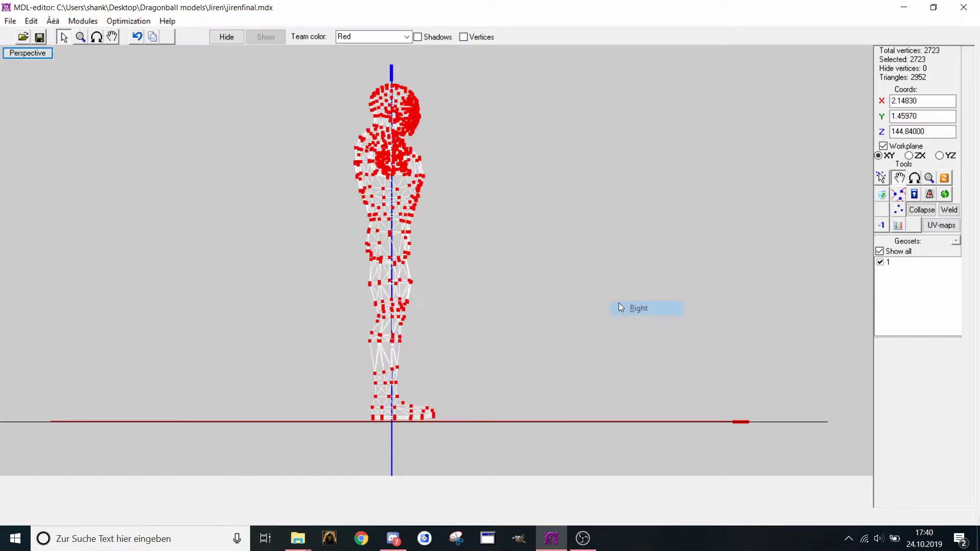
right_click(619, 304)
click(666, 353)
right_click(665, 335)
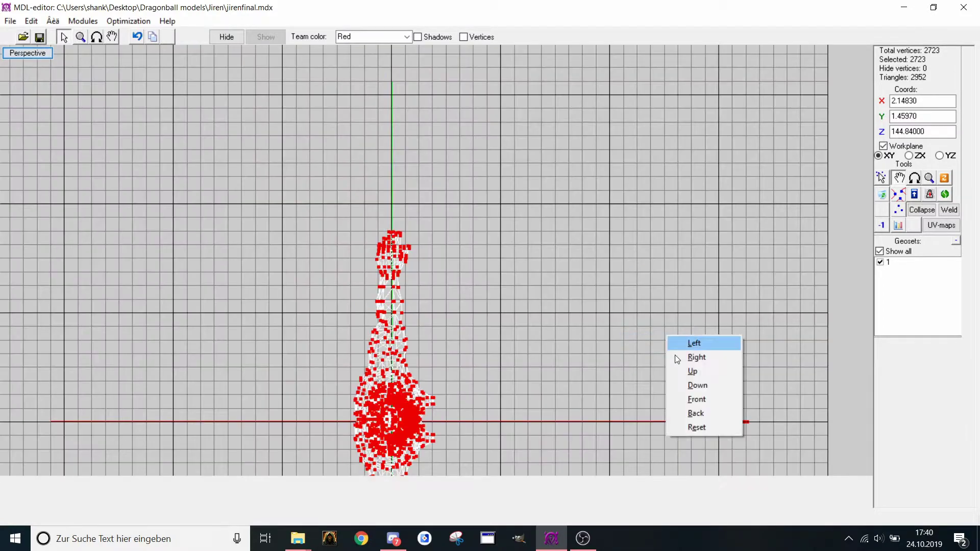
click(687, 391)
In the Front view, nudge the whole model in the YZ workplane to centre it on the vertical axis, at Y about -0.12
right_click(607, 307)
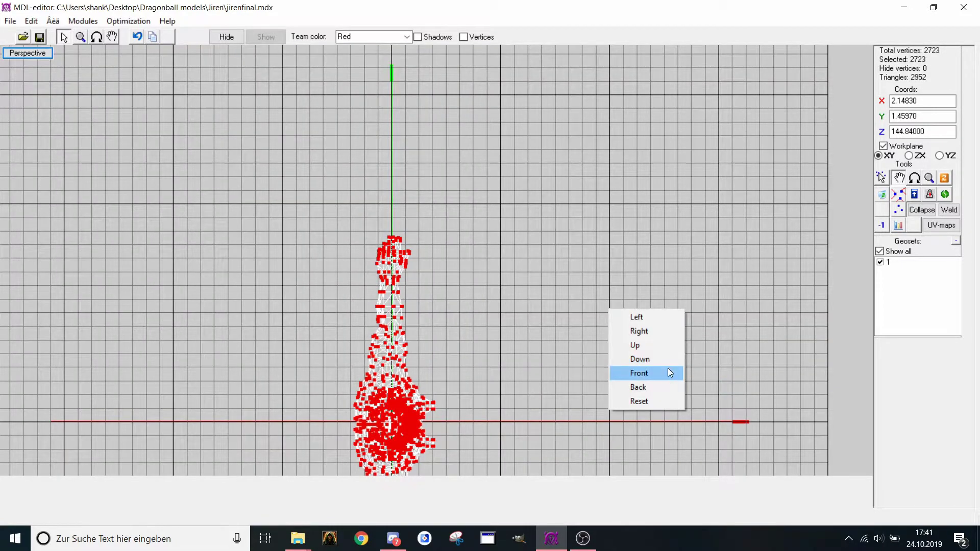
click(668, 370)
scroll(565, 282, up, 1)
click(944, 156)
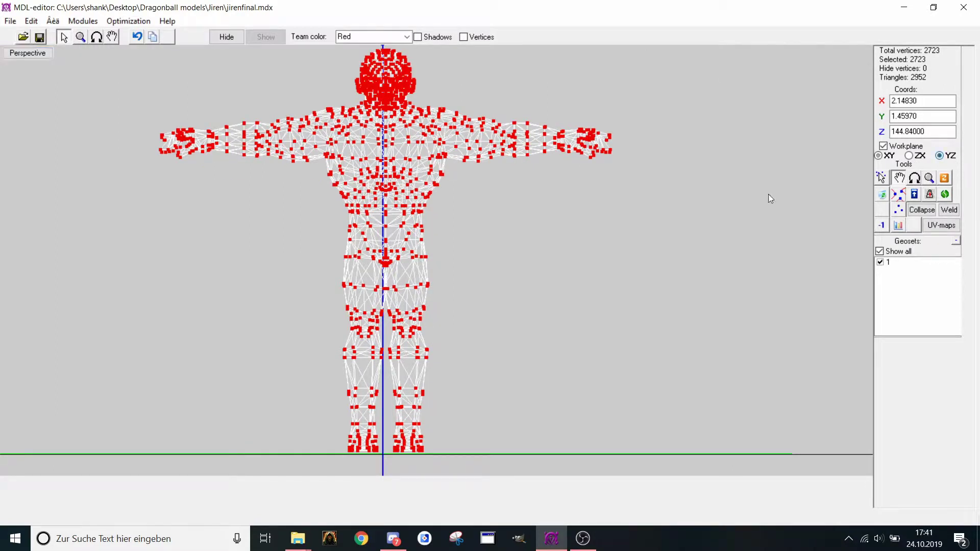
click(10, 21)
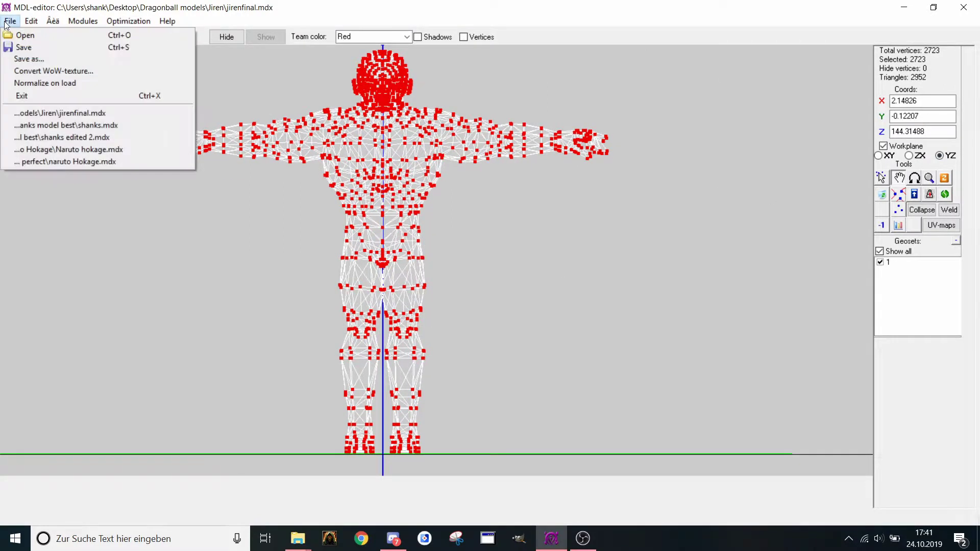
click(38, 81)
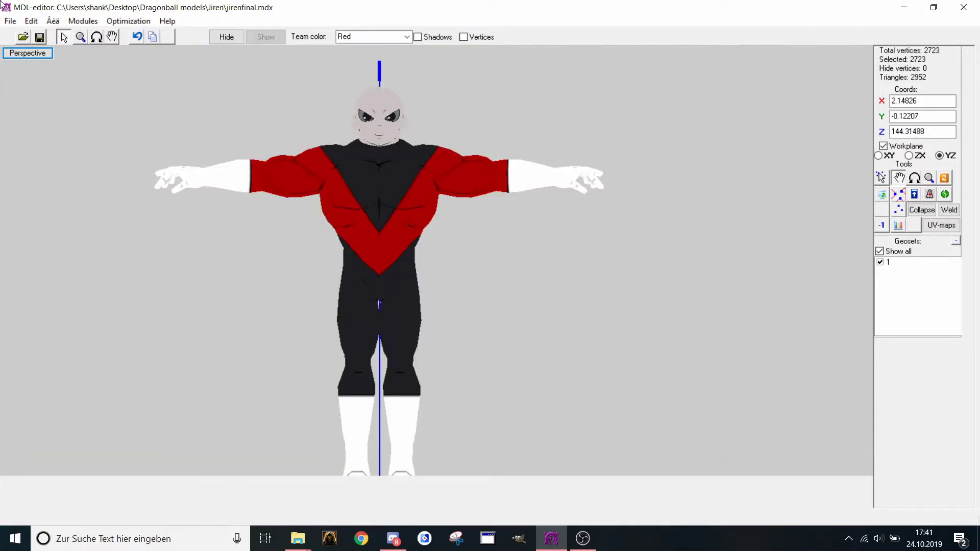
click(11, 21)
click(39, 80)
click(11, 21)
mouse_move(41, 25)
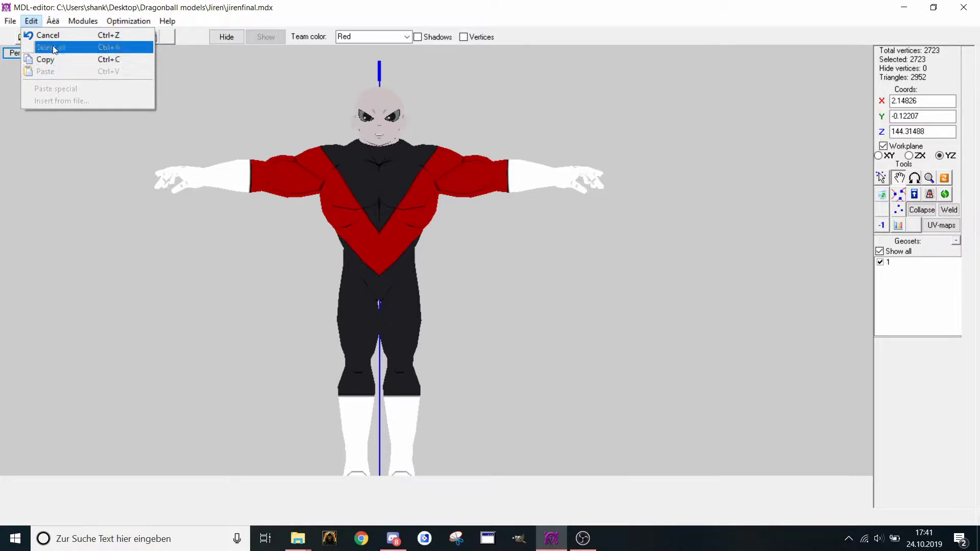
Show the XZ-grid in the viewport and hide it again
click(53, 21)
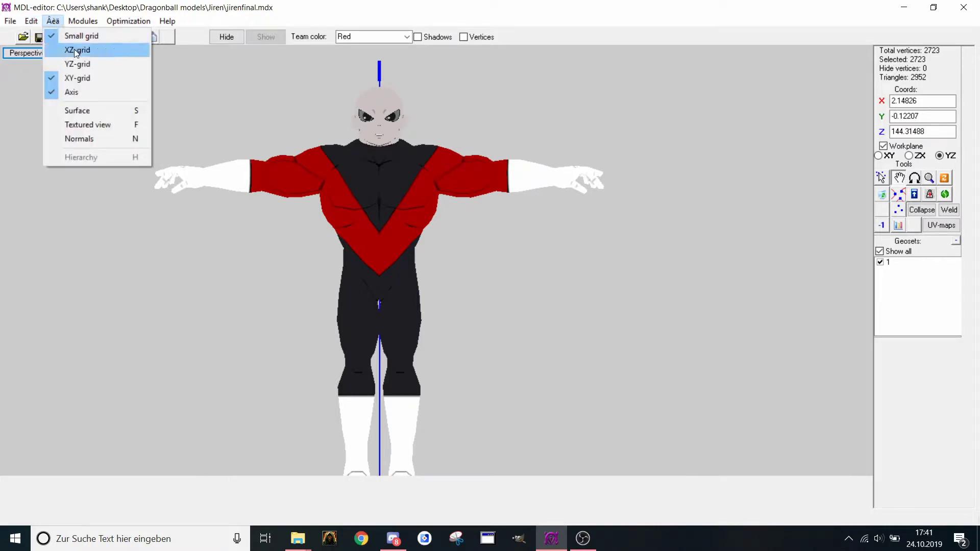
click(78, 50)
scroll(284, 217, down, 3)
click(53, 21)
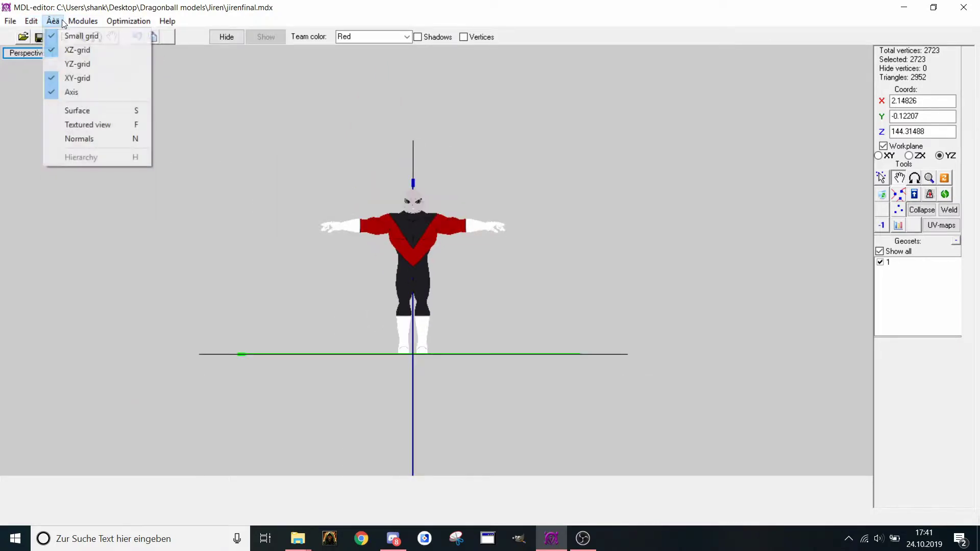
click(67, 50)
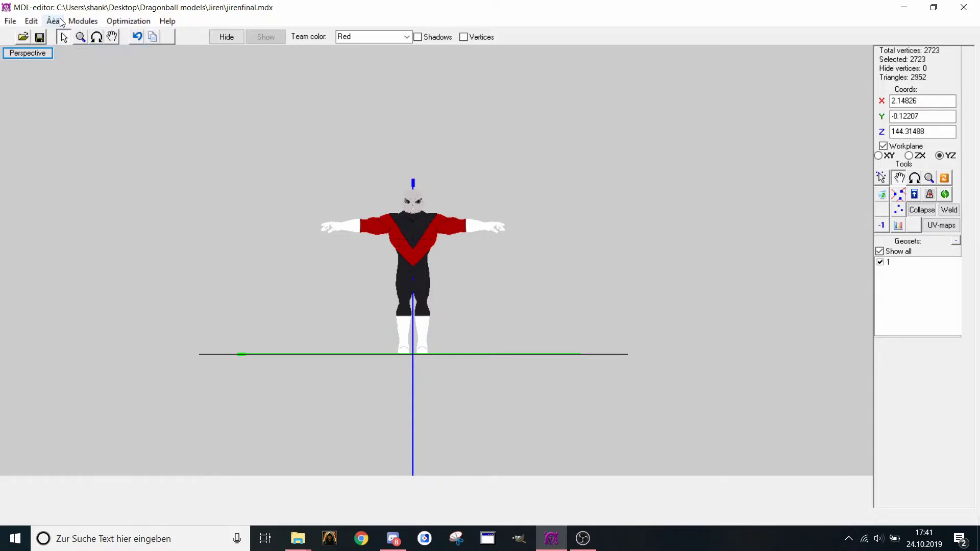
Show both the YZ-grid and the XZ-grid in the viewport
click(53, 21)
click(68, 61)
click(60, 21)
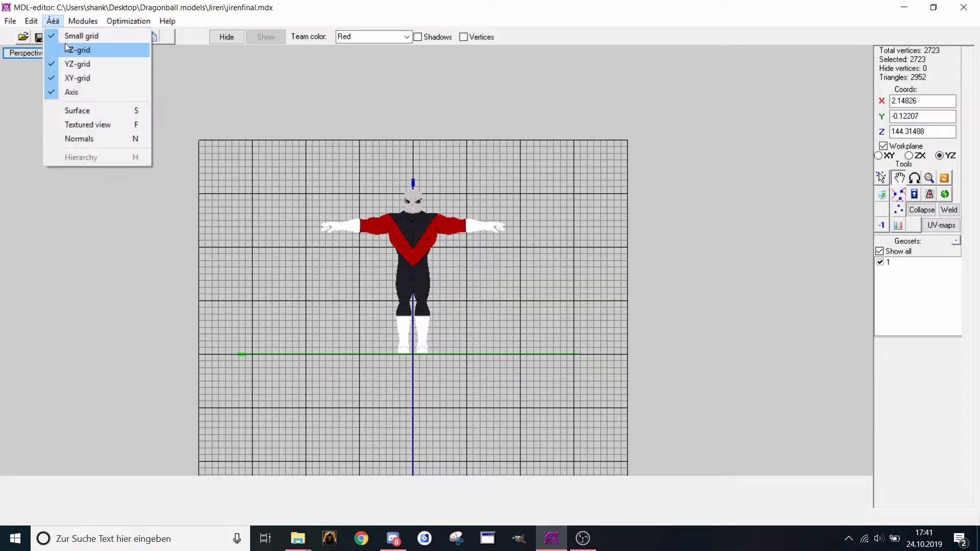
click(66, 48)
Display the model as a plain Surface and return it to Textured view
click(57, 22)
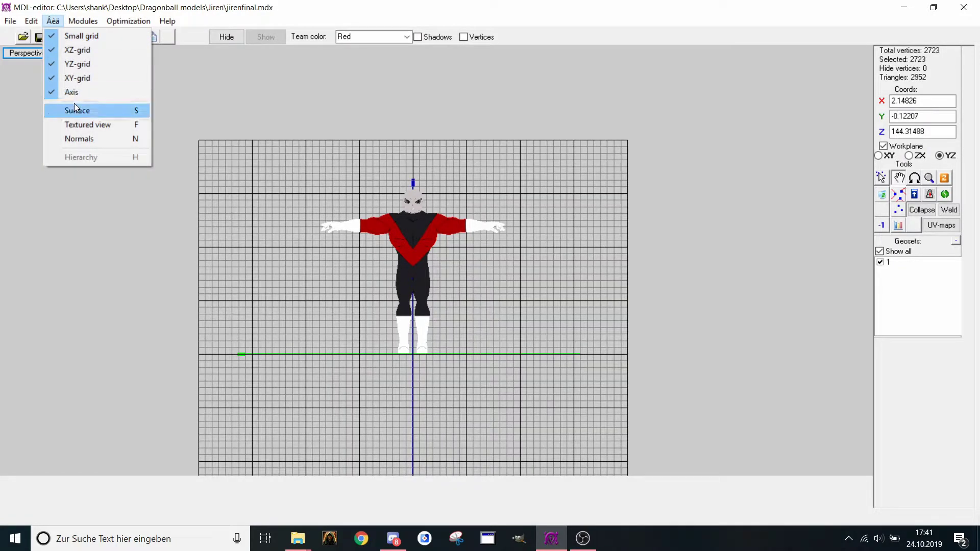
click(74, 108)
scroll(308, 223, up, 1)
click(53, 21)
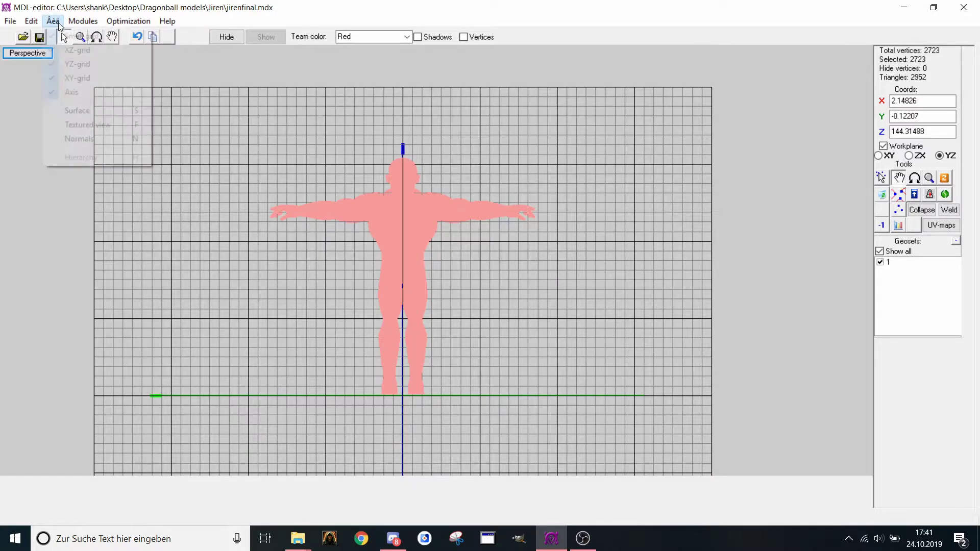
click(76, 123)
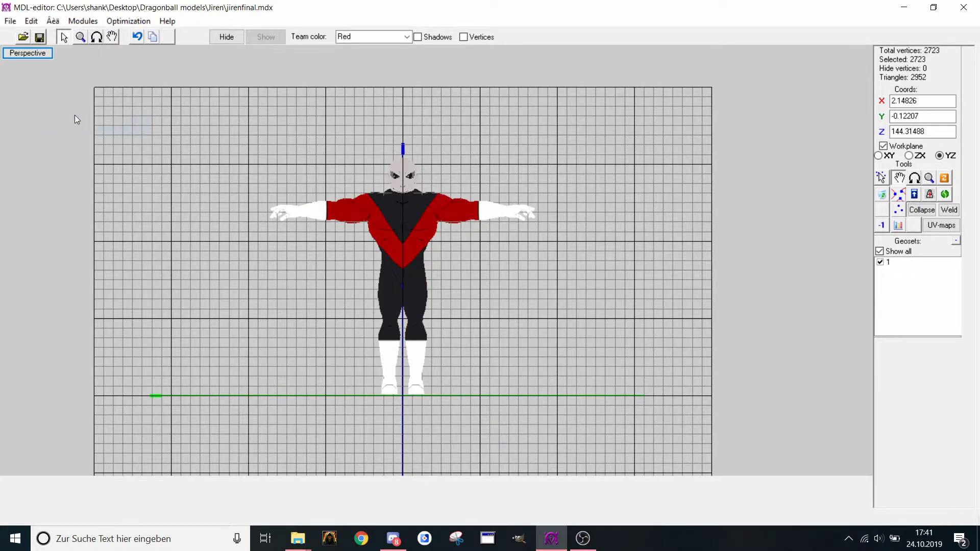
Hide the YZ-grid behind the model
click(53, 21)
click(91, 68)
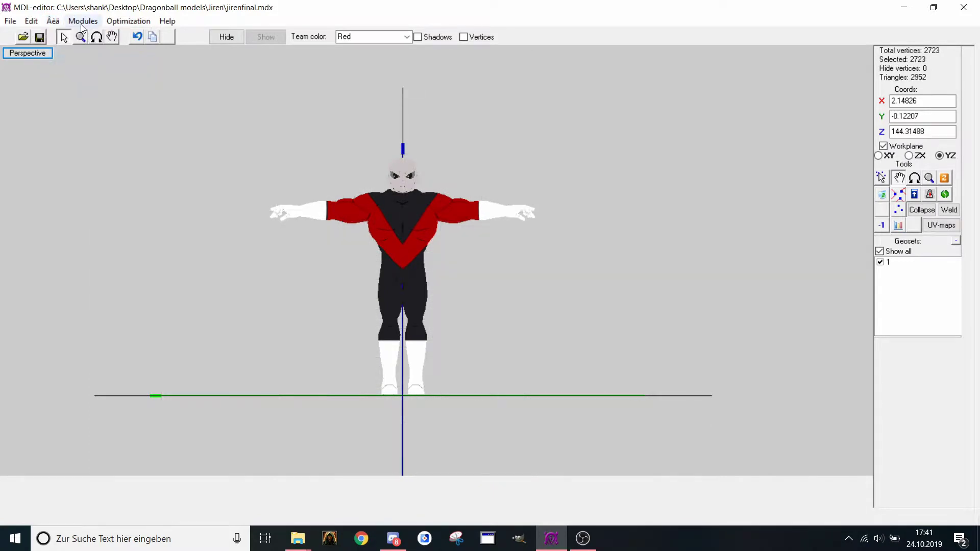
Hide the XZ-grid in the viewport
click(53, 21)
click(77, 49)
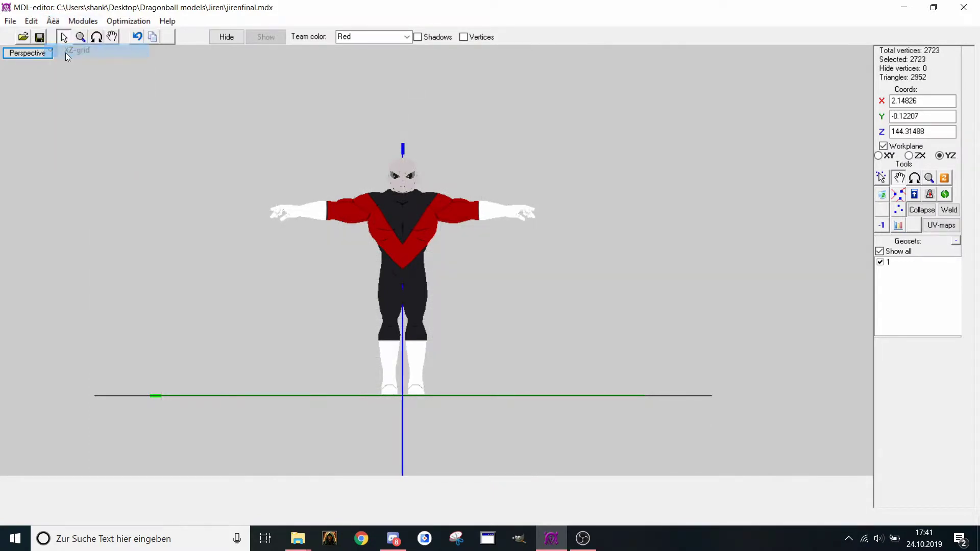
Show the vertex normals on the textured model and hide them again
click(53, 22)
click(105, 138)
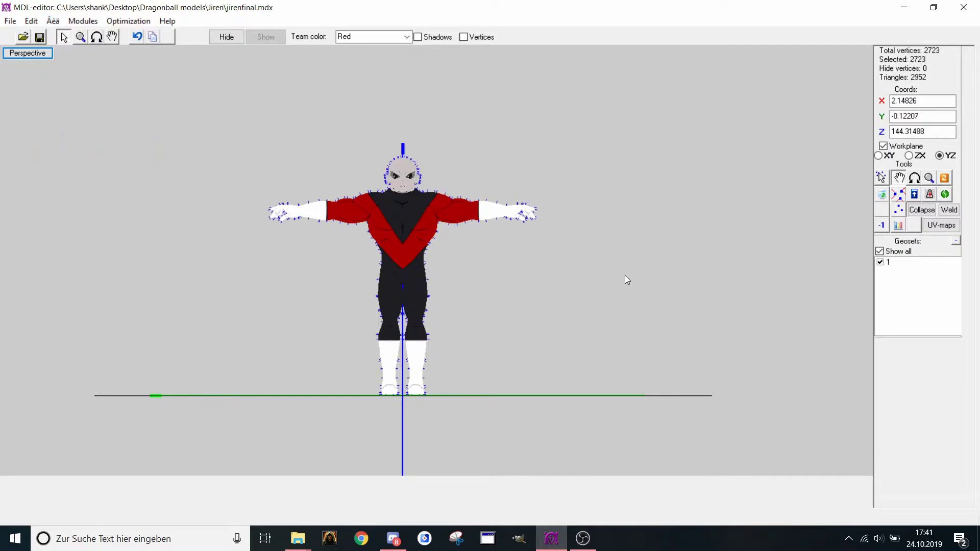
scroll(386, 210, up, 5)
middle_drag(384, 207, 236, 206)
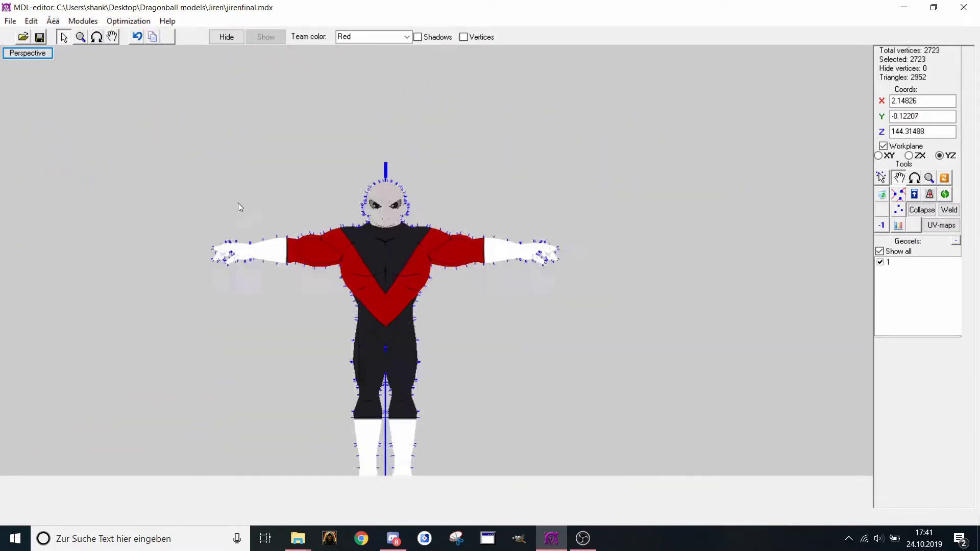
click(53, 21)
click(79, 138)
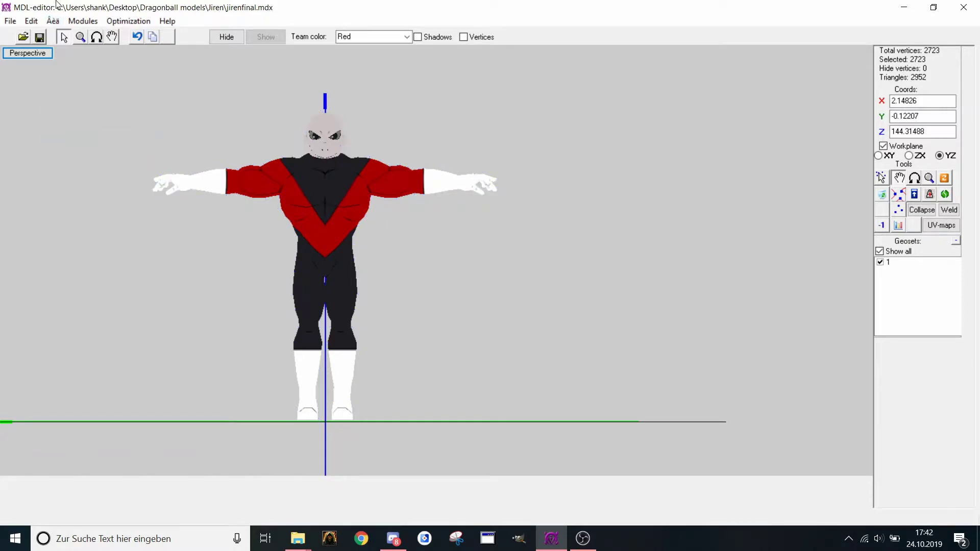
Switch to the vertex selection tool and open the model in the UV map editor
click(80, 21)
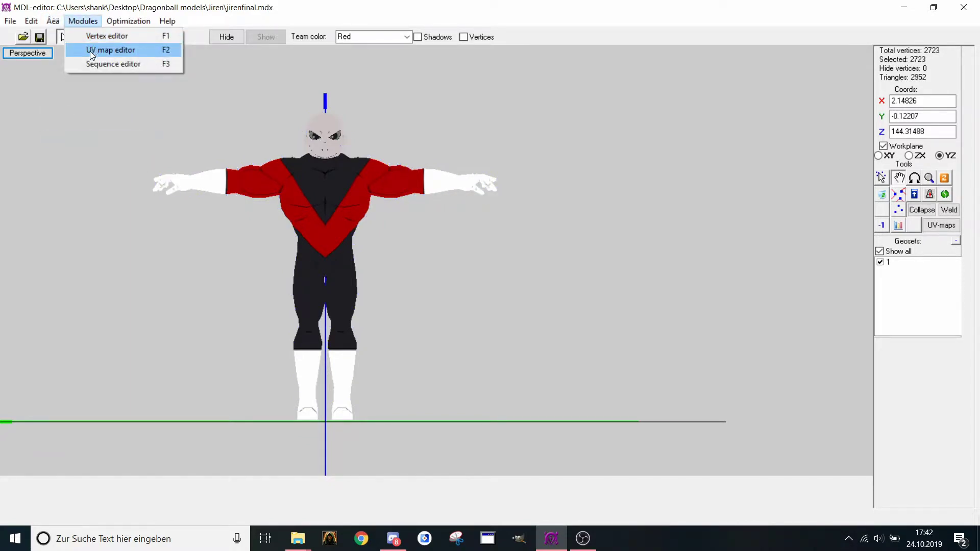
right_drag(745, 113, 787, 122)
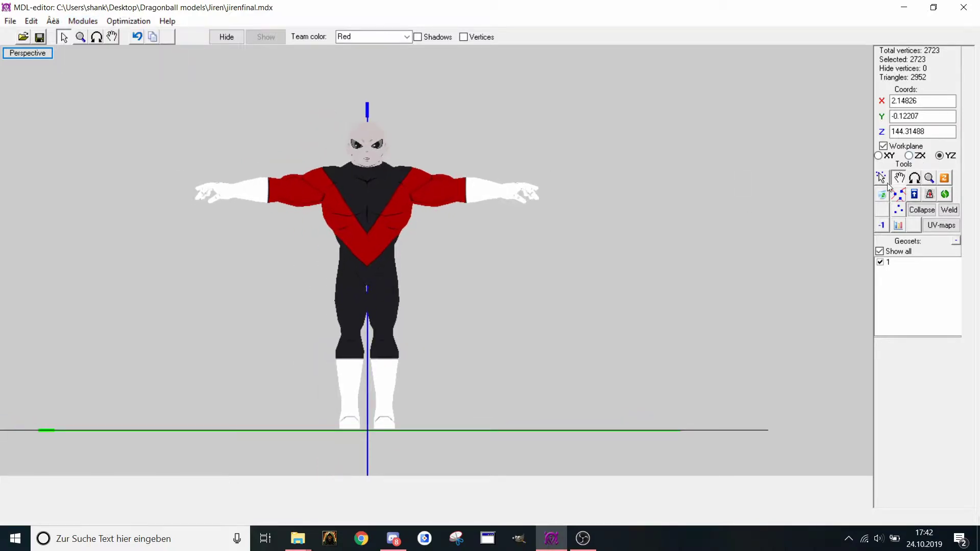
click(887, 183)
click(82, 21)
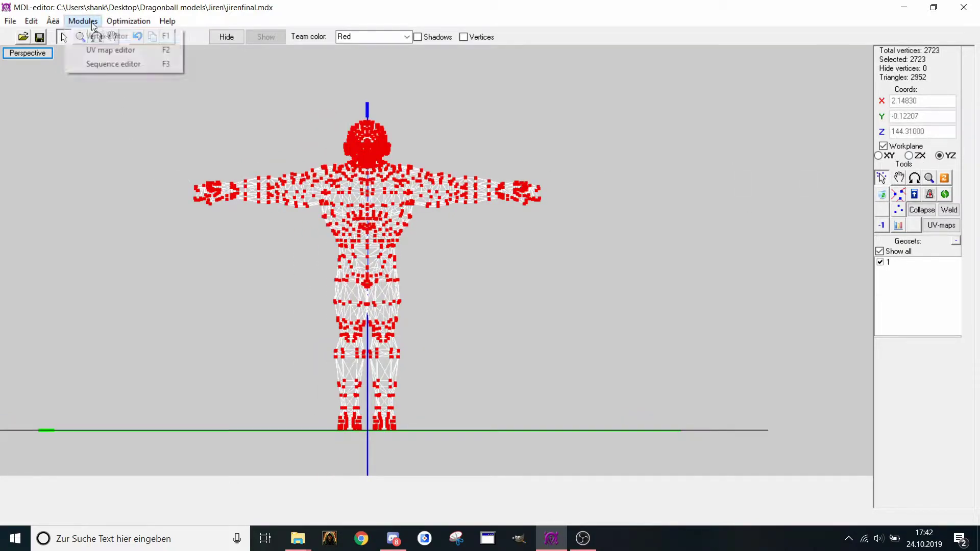
click(106, 50)
Examine how the UV vertices lie on the jiren text.blp texture, and close the texture map editor
scroll(422, 209, up, 2)
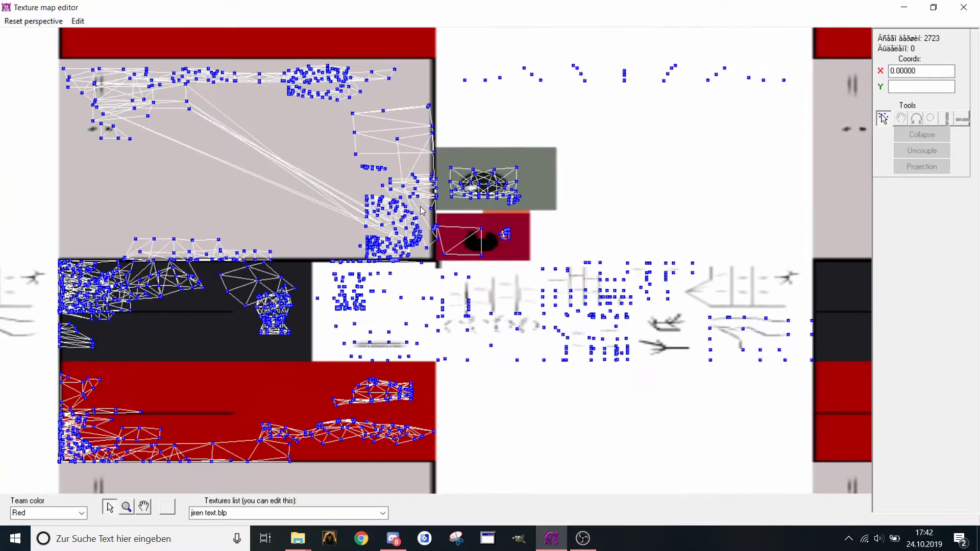
scroll(422, 212, down, 6)
scroll(421, 216, up, 3)
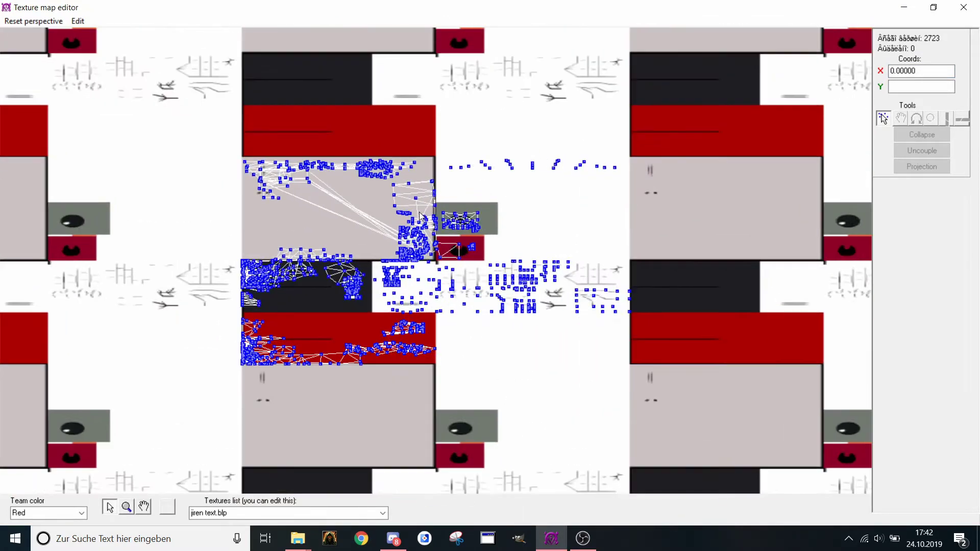
scroll(420, 215, down, 3)
scroll(415, 201, up, 5)
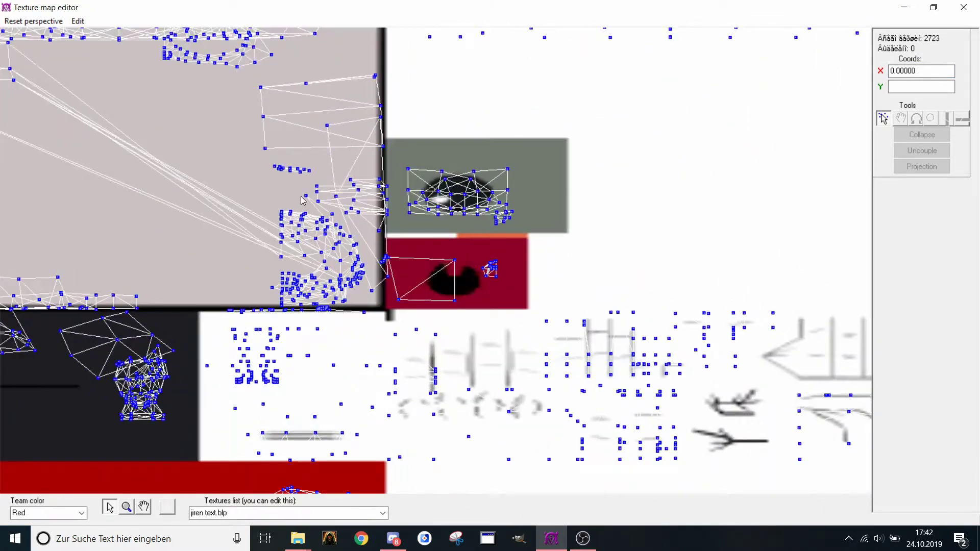
scroll(411, 193, down, 3)
scroll(326, 238, up, 4)
scroll(327, 238, down, 3)
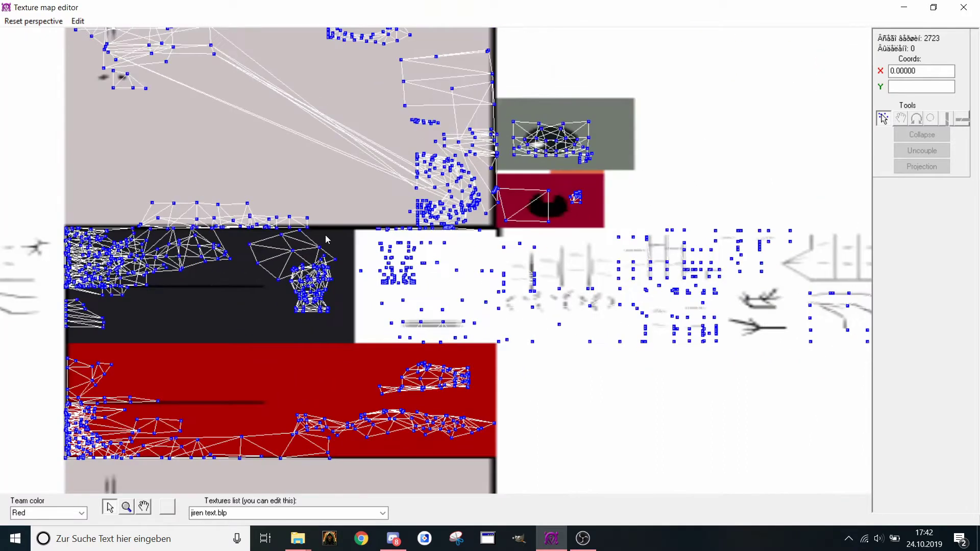
scroll(314, 266, up, 3)
click(963, 7)
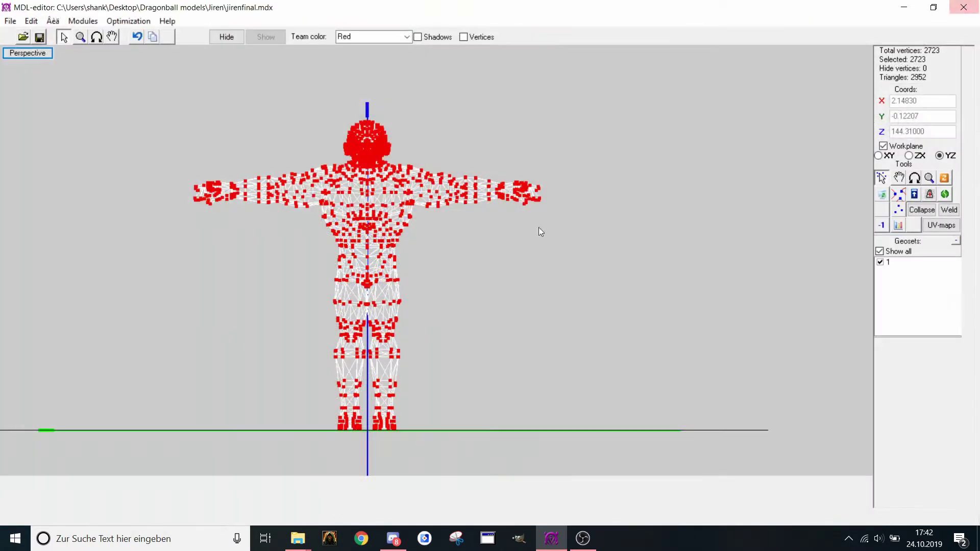
Run Optimize and Canonization on the model
click(82, 21)
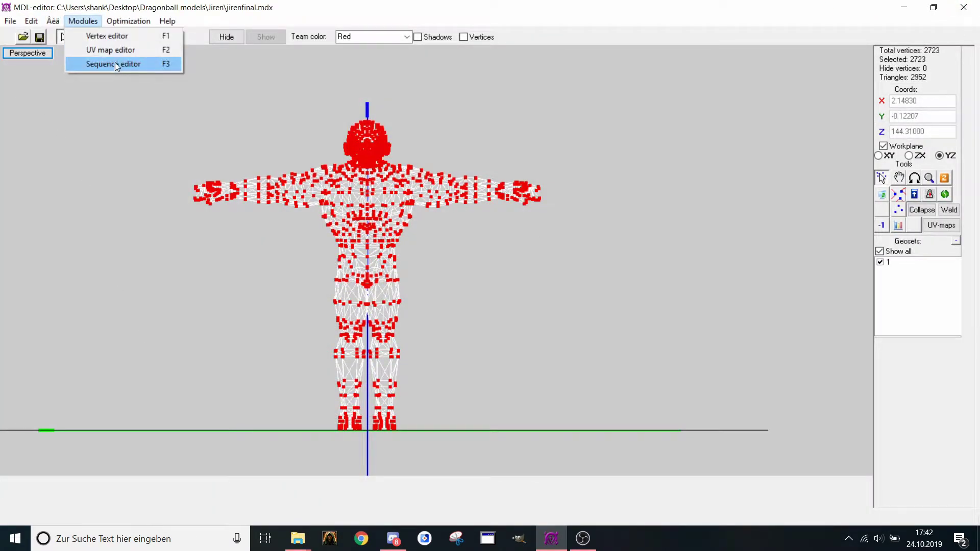
mouse_move(128, 21)
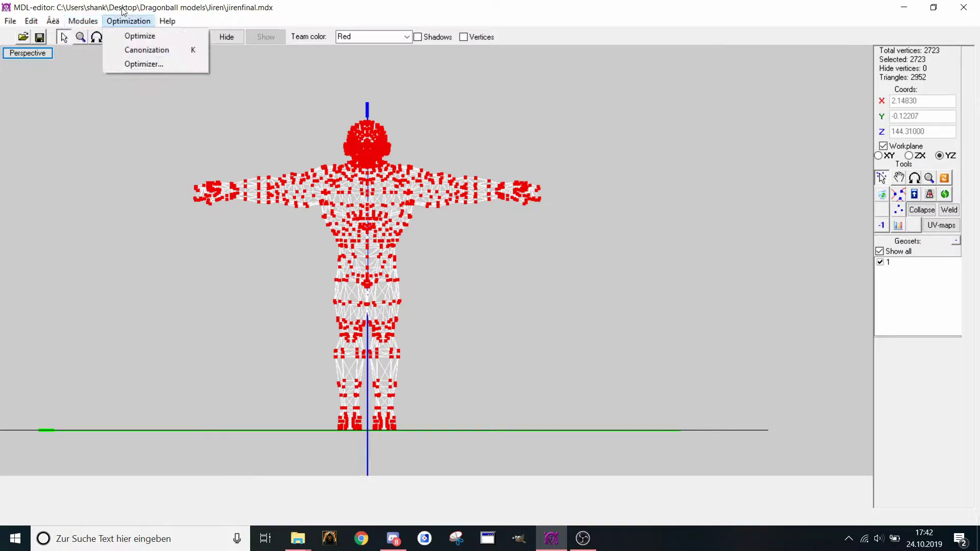
click(119, 35)
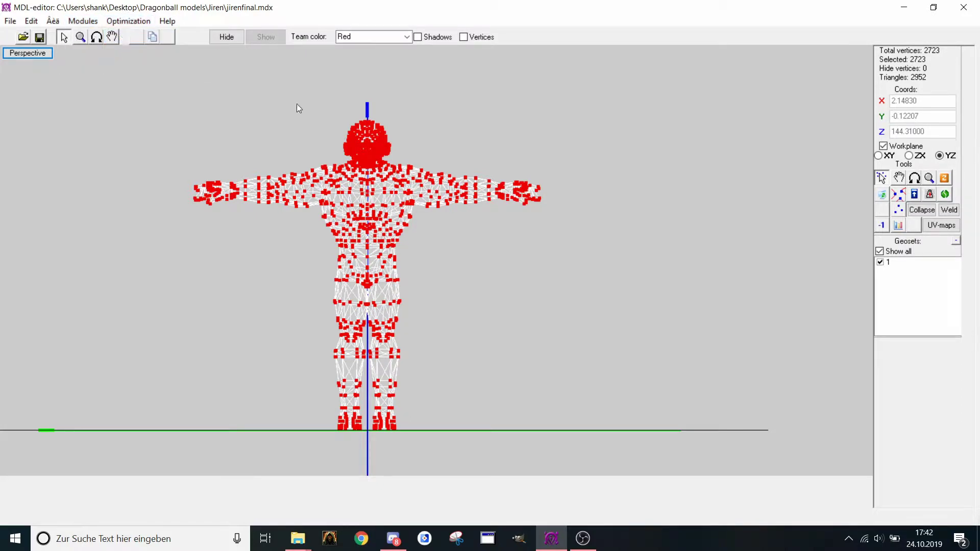
scroll(310, 190, up, 4)
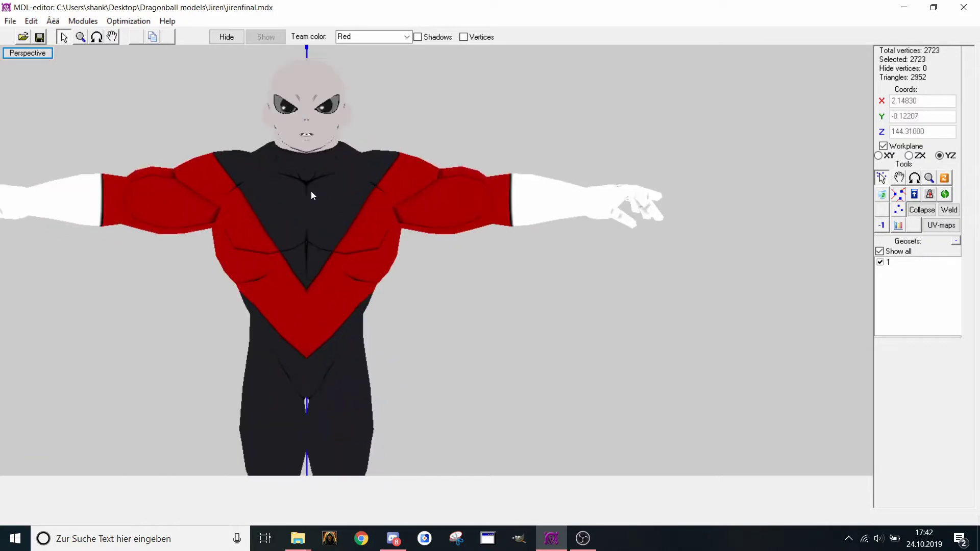
click(128, 21)
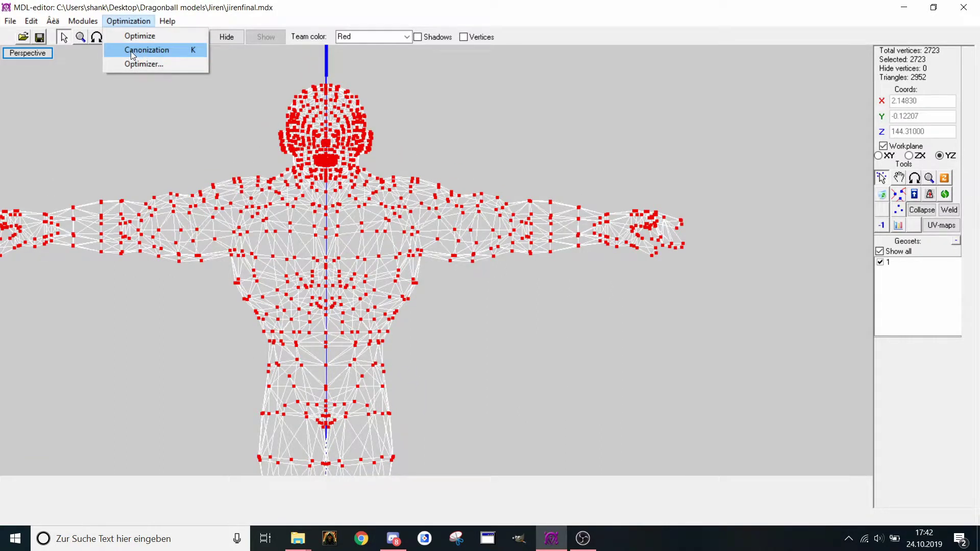
click(131, 51)
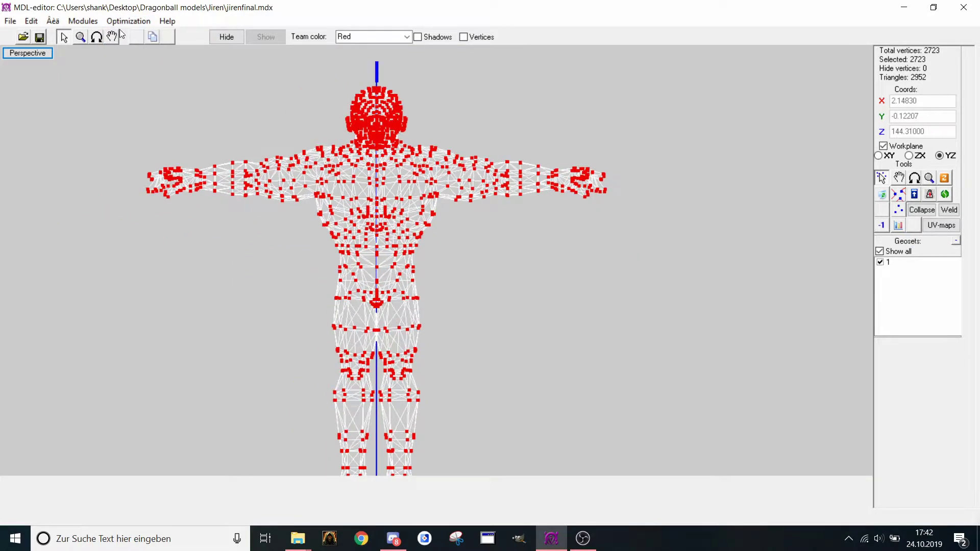
Run the Optimizer with Linearize animations and Increase compressibility (MDX only) enabled alongside the preset actions
click(123, 22)
click(145, 60)
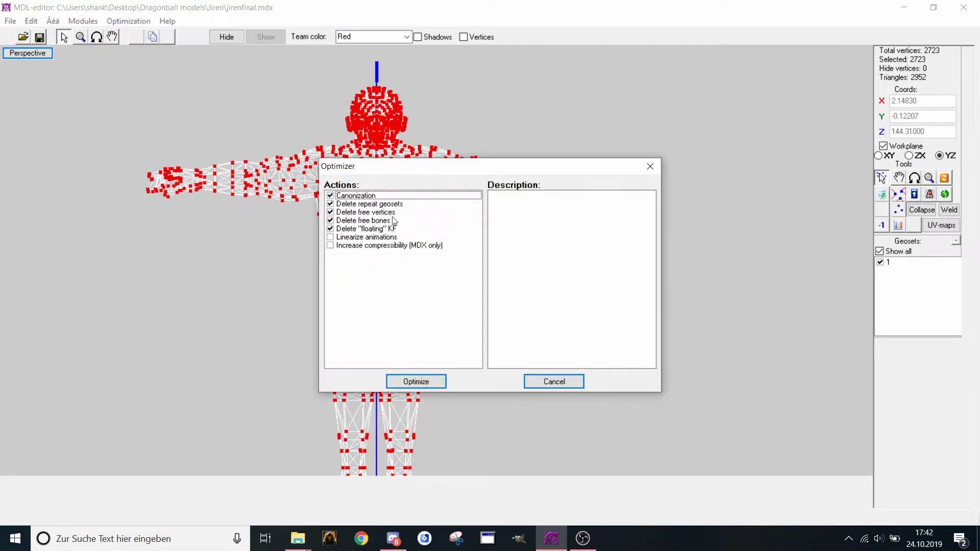
click(332, 237)
click(337, 246)
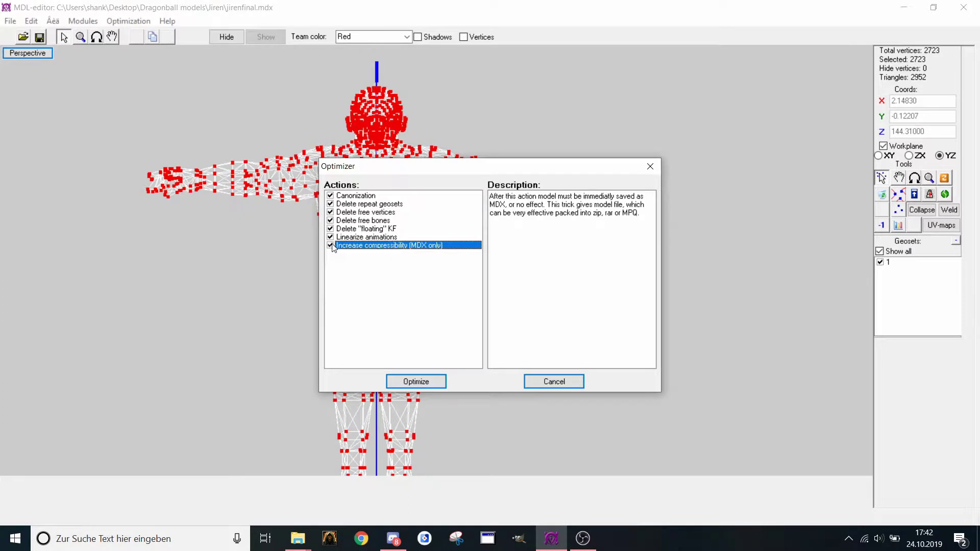
click(413, 381)
scroll(392, 289, up, 5)
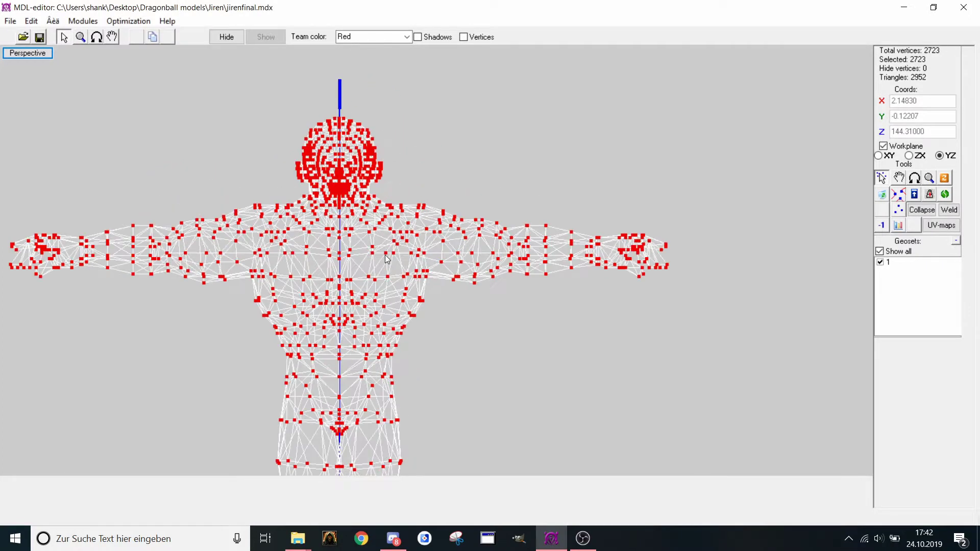
scroll(442, 247, up, 3)
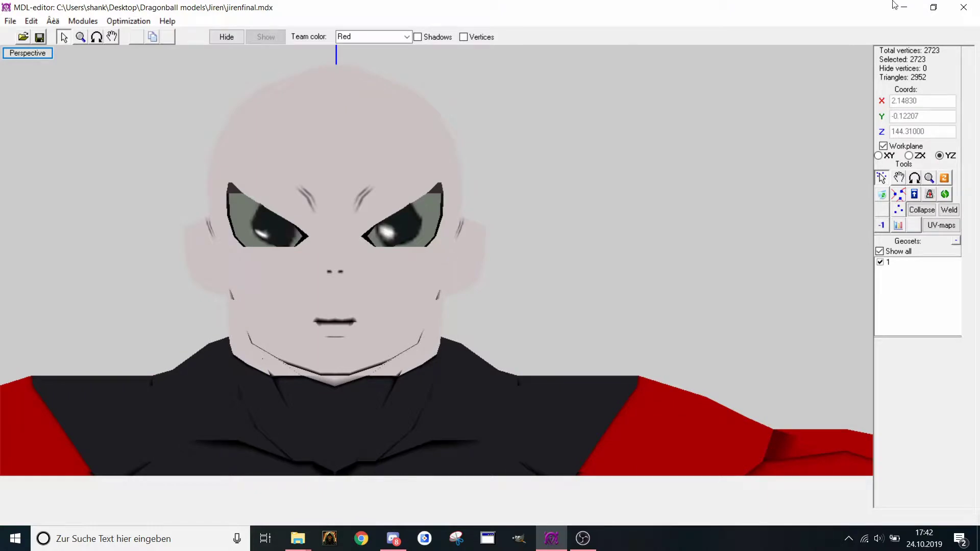
Reload the jirenfinal model from the Jiren folder
click(963, 7)
click(575, 239)
click(10, 20)
click(33, 36)
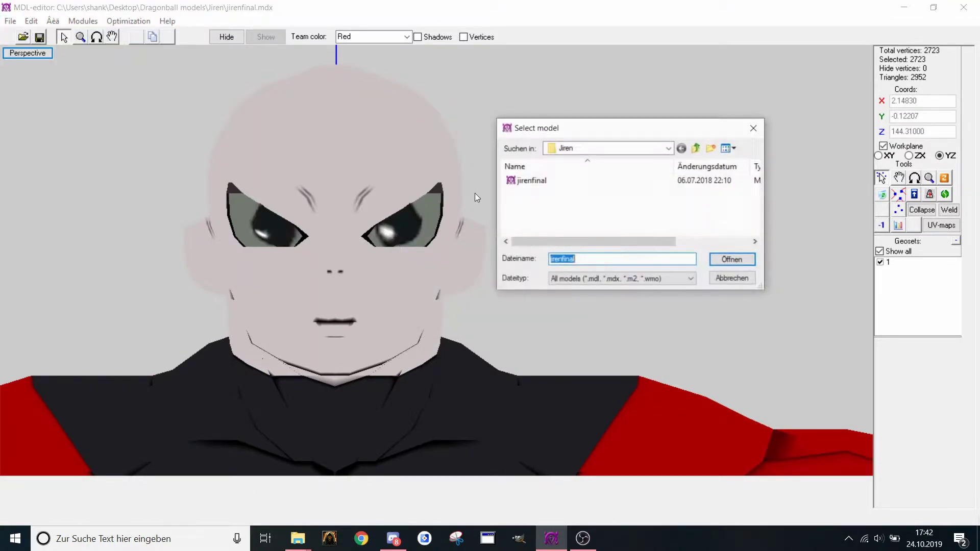
click(531, 186)
click(733, 319)
click(467, 311)
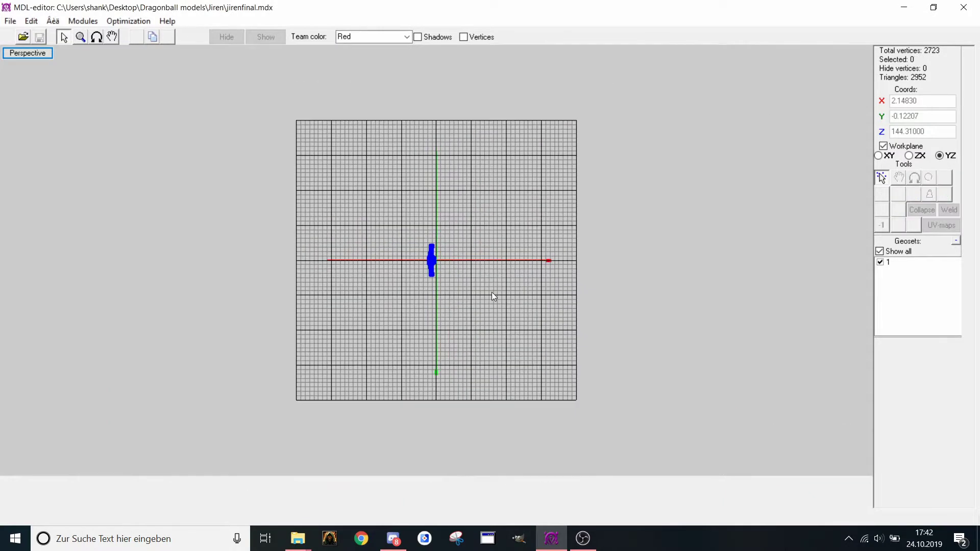
Show the model from the front and select all its vertices
right_click(531, 277)
click(562, 340)
middle_drag(417, 54, 432, 213)
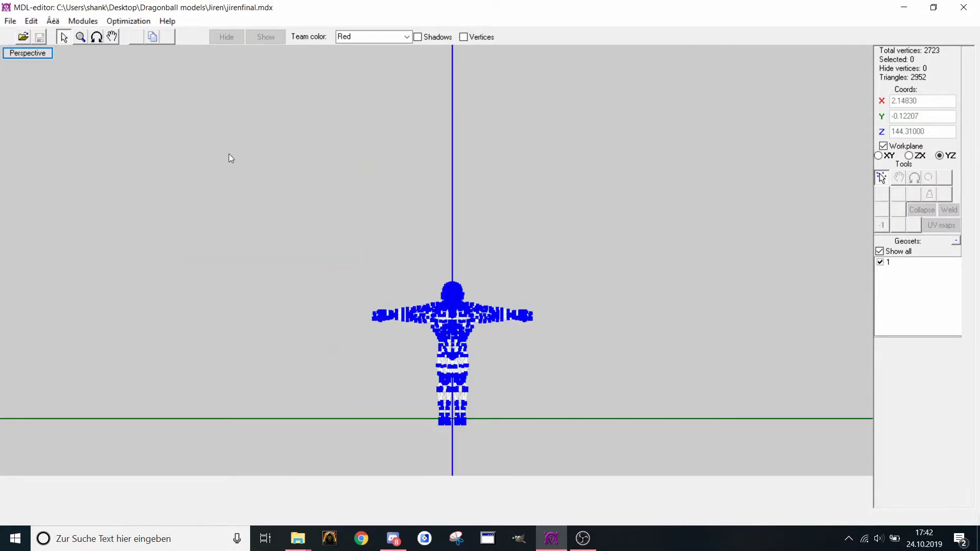
scroll(717, 515, down, 10)
drag(307, 220, 593, 403)
Scale the selected vertices up several times and raise the model in the ZX plane until its feet reach the ground line
click(929, 178)
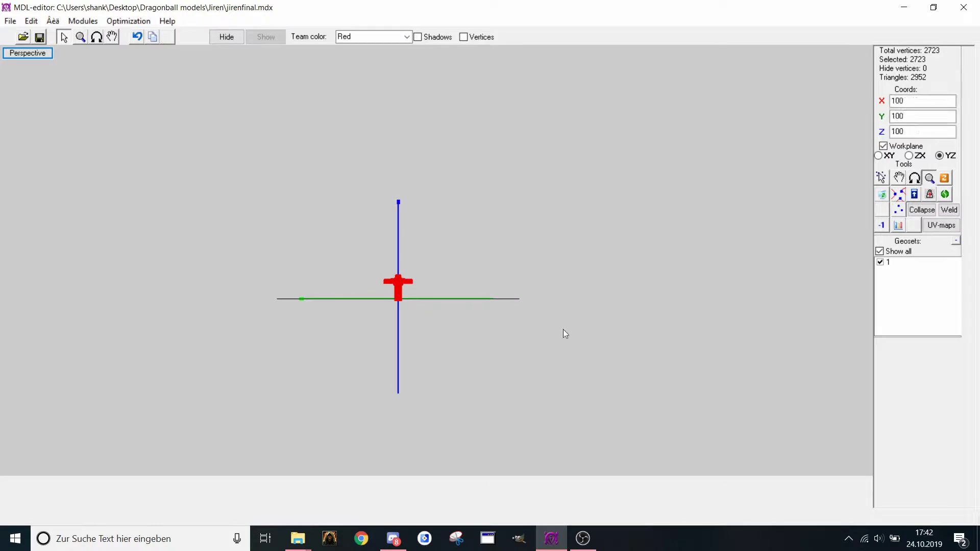
drag(563, 329, 443, 233)
click(899, 177)
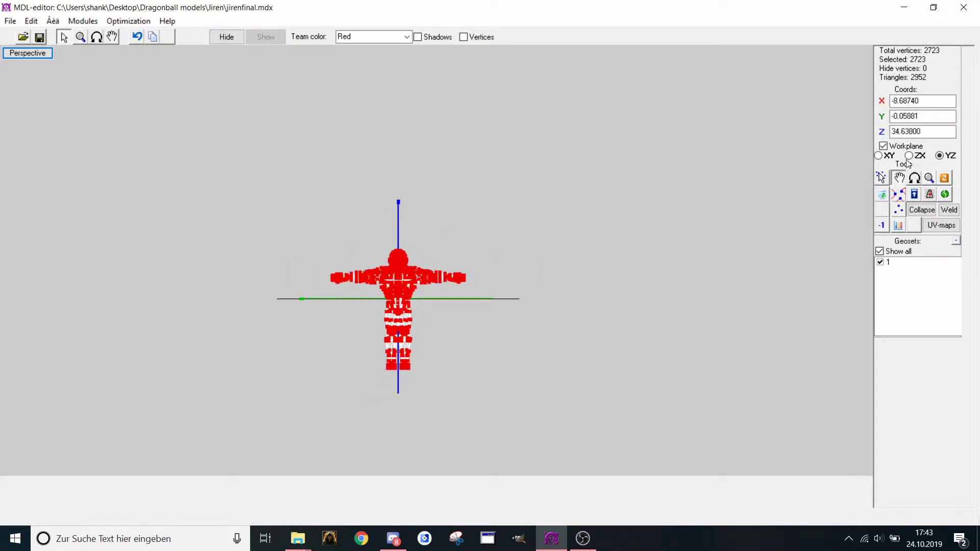
click(908, 149)
drag(831, 206, 822, 152)
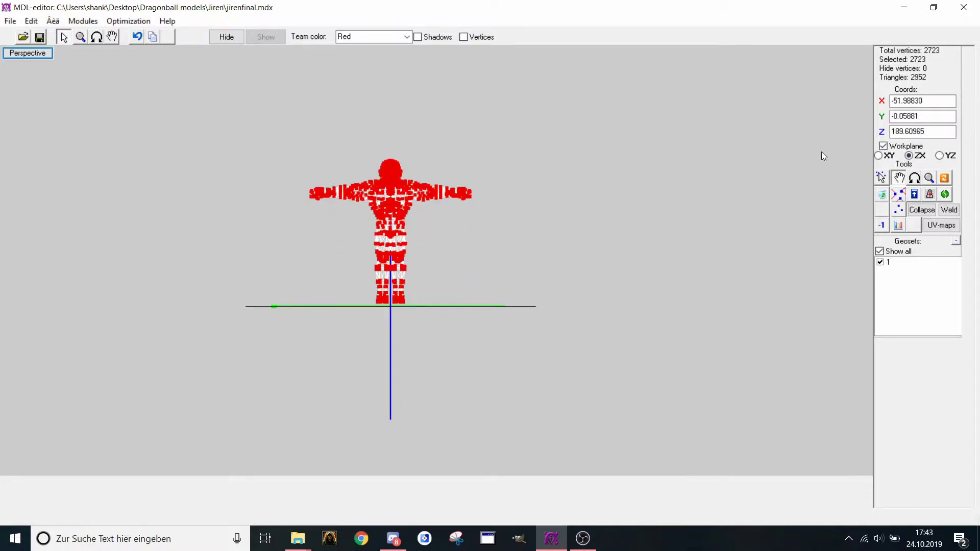
Try moving the model in the YZ plane and undo the move
click(940, 156)
drag(685, 229, 689, 238)
key(ctrl+z)
Scale the model down somewhat and lower it in the ZX plane until its feet stand on the ground line
click(928, 176)
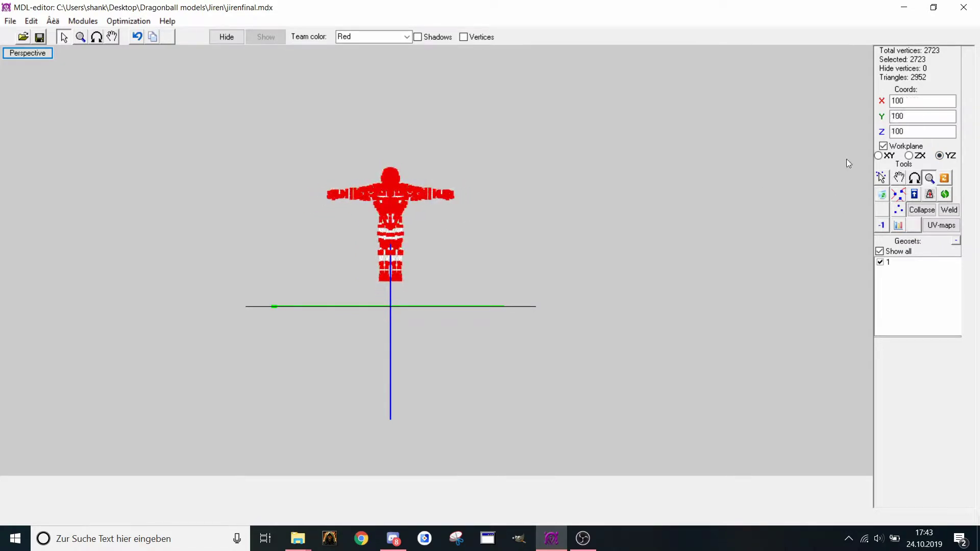
click(898, 178)
click(908, 156)
drag(826, 171, 821, 191)
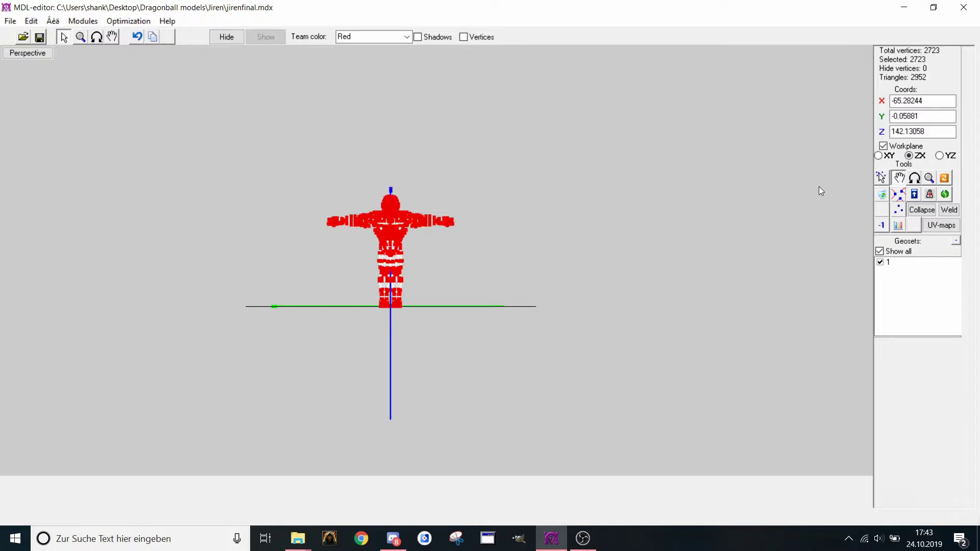
Shrink the model slightly more and shift it down in the ZX plane back onto the ground line
scroll(643, 191, up, 3)
click(929, 177)
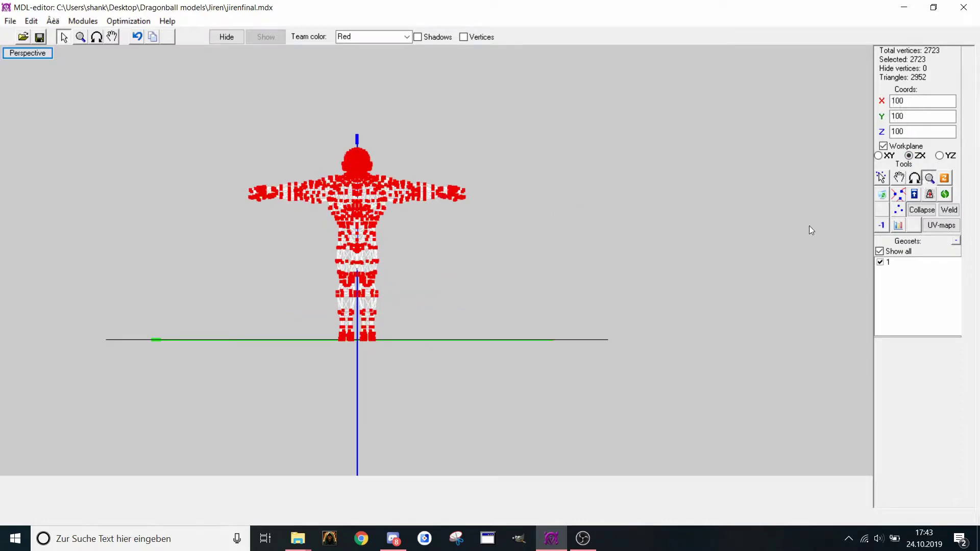
drag(810, 225, 803, 234)
click(898, 177)
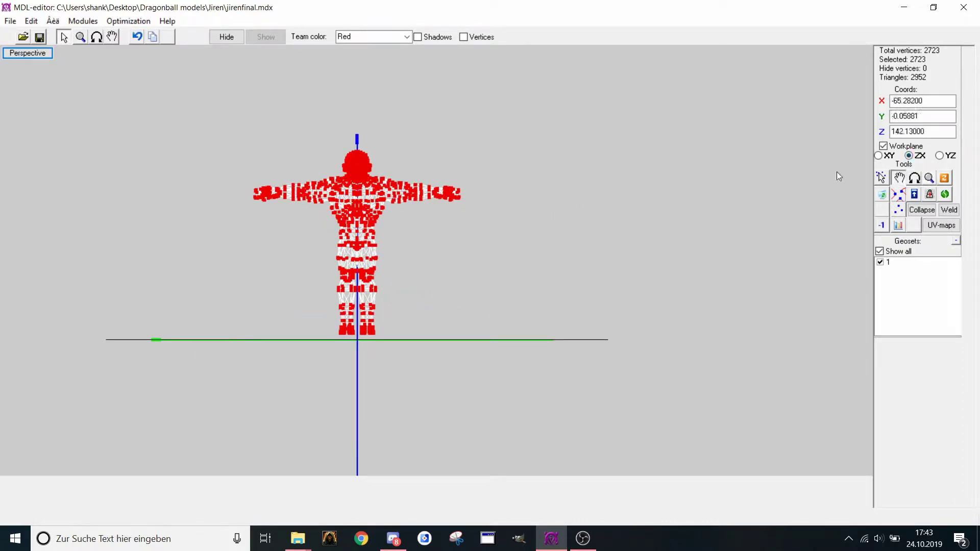
drag(837, 174, 767, 182)
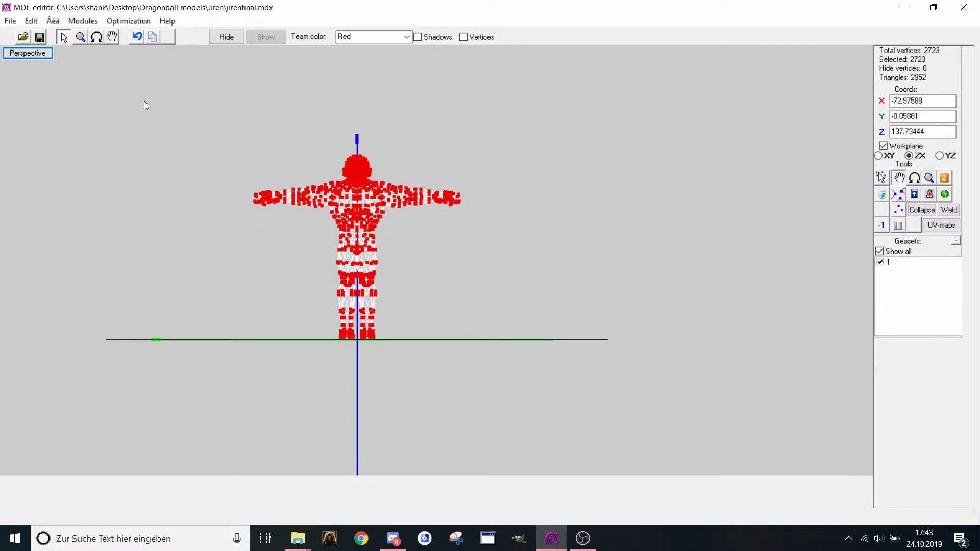
click(129, 21)
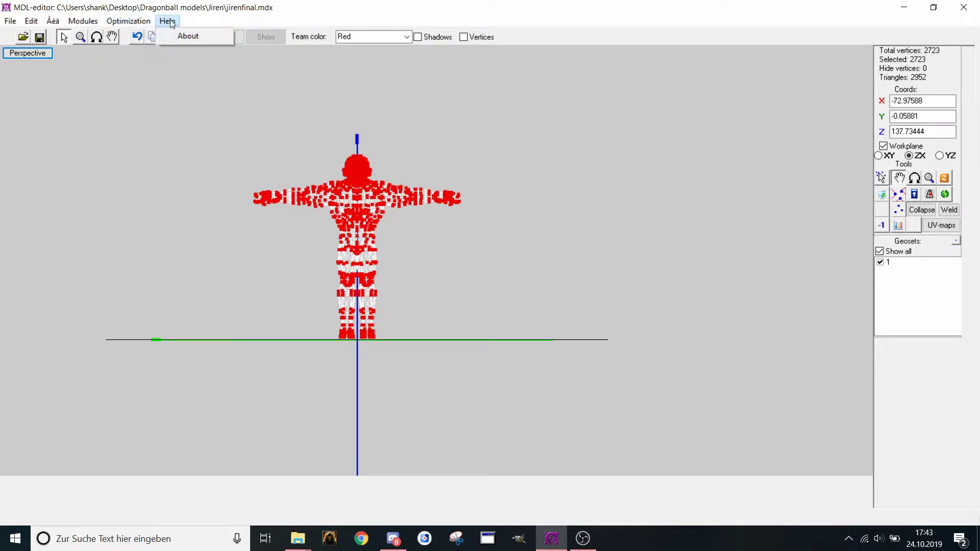
click(201, 3)
scroll(205, 138, up, 3)
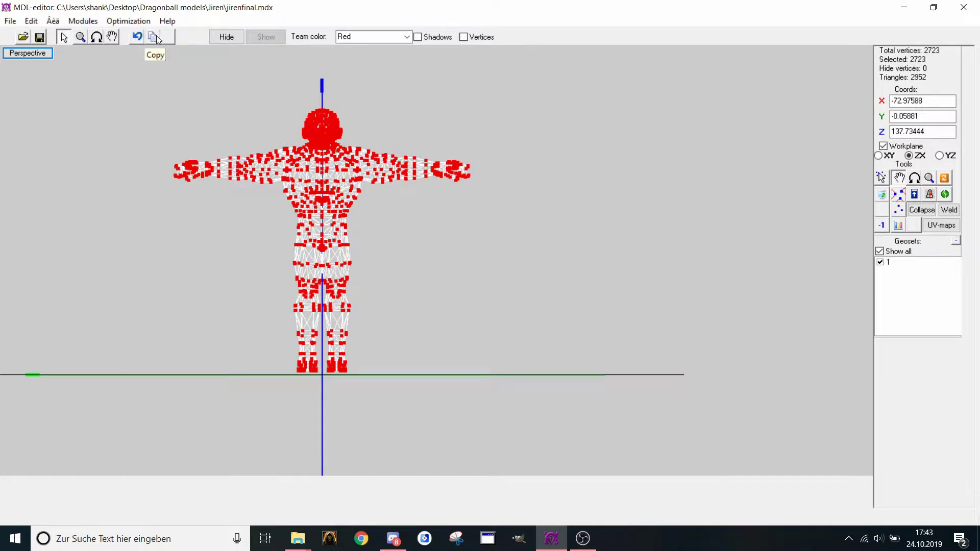
Move the selected model in the XY plane from the Right view until its body is centred on the vertical axis
click(111, 37)
drag(141, 72, 230, 162)
scroll(271, 162, up, 1)
scroll(271, 162, down, 1)
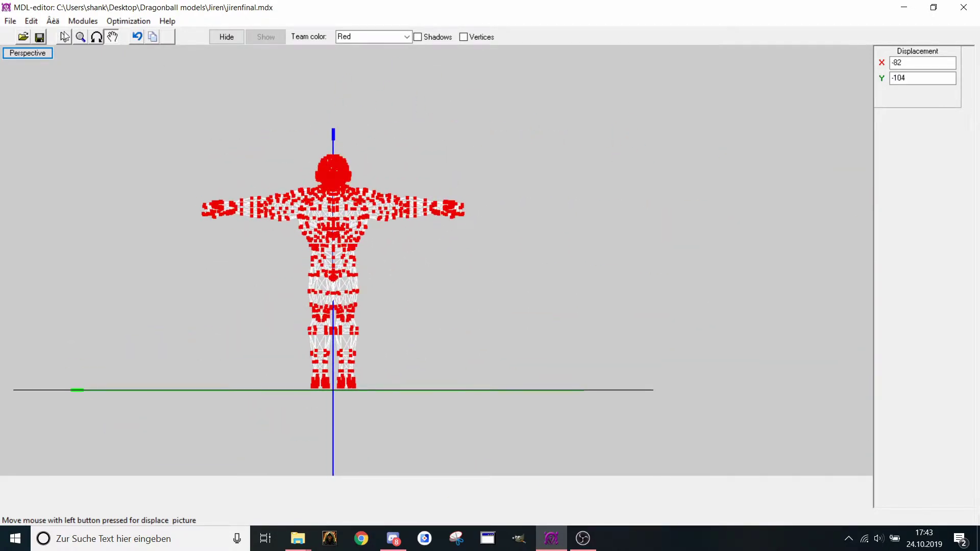
click(96, 37)
drag(147, 81, 107, 105)
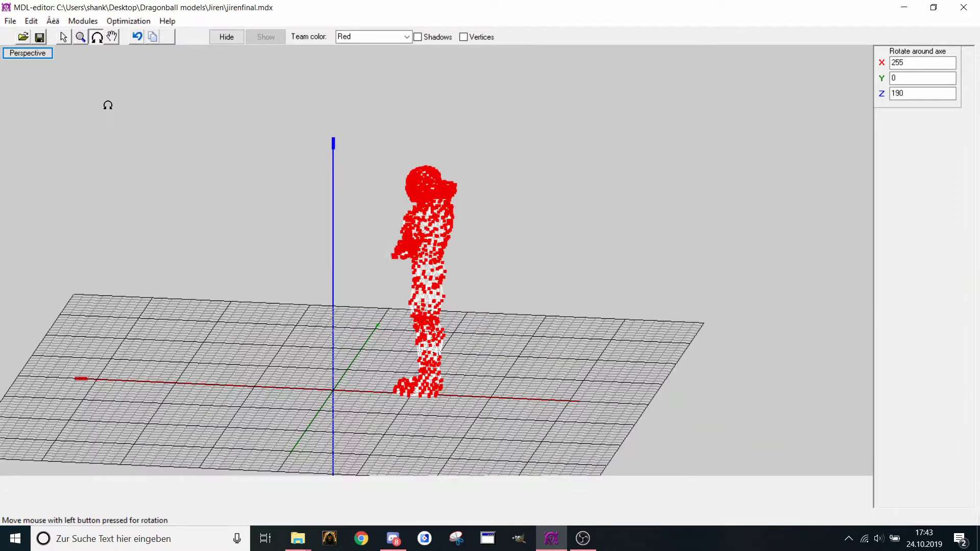
right_click(109, 83)
click(136, 104)
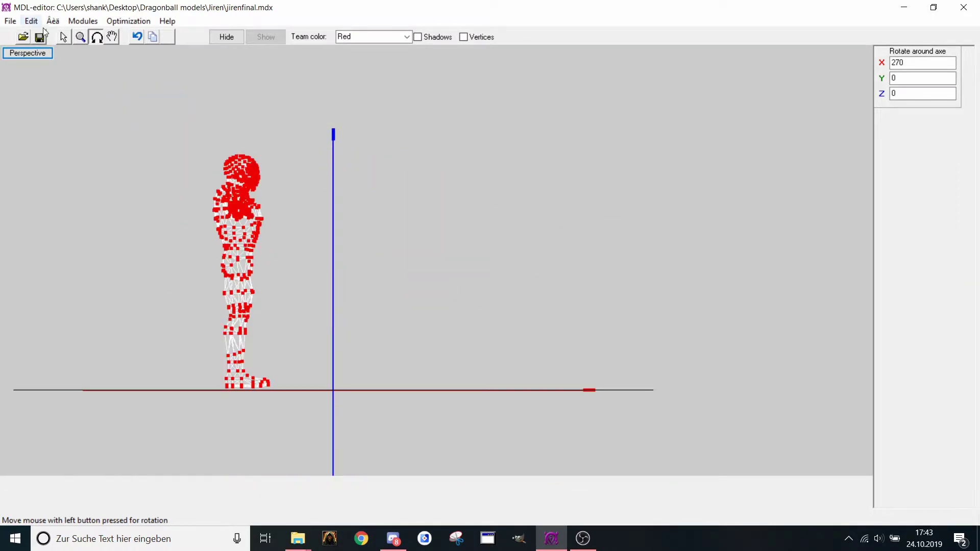
click(64, 36)
click(899, 177)
drag(641, 192, 686, 192)
Try moving the model sideways in the XY plane from the Front view and undo the move
right_click(611, 185)
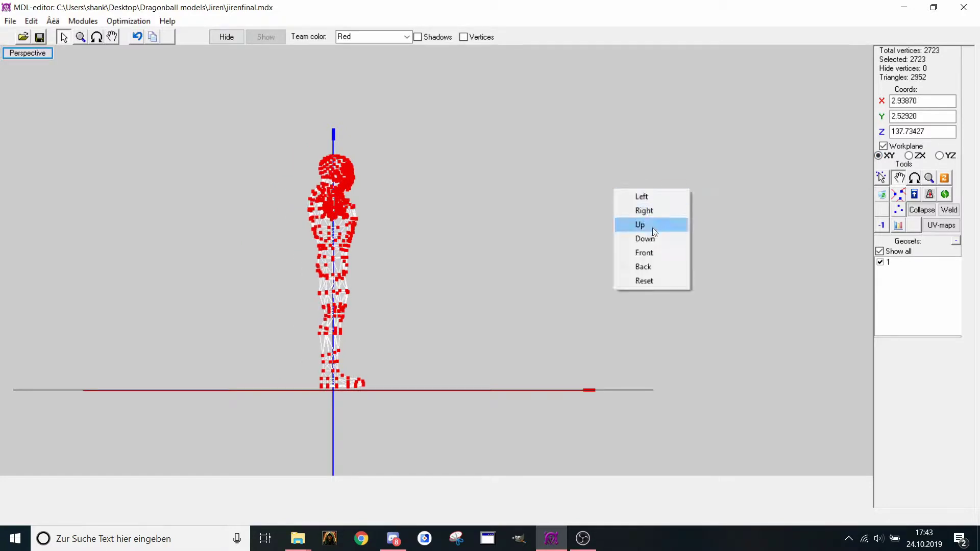
click(636, 249)
click(81, 37)
drag(357, 163, 409, 210)
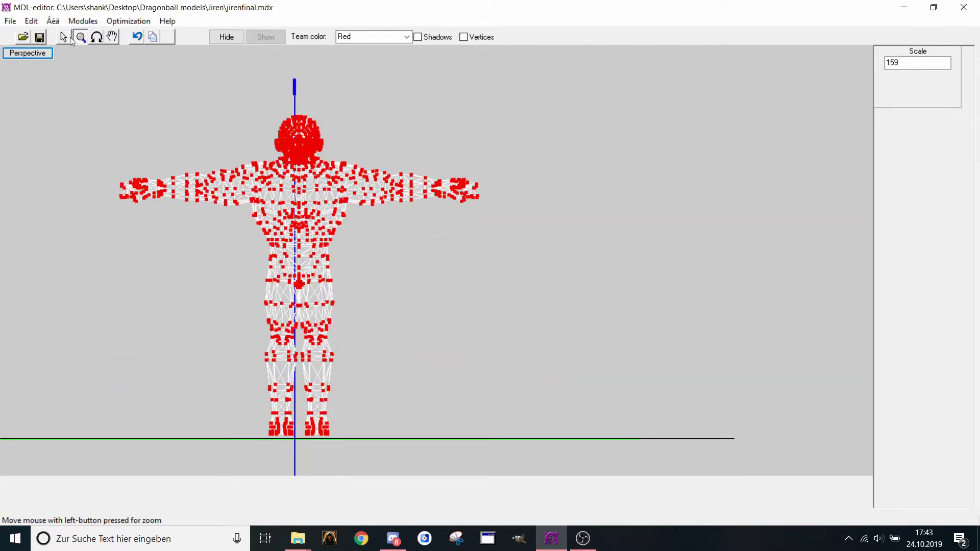
click(67, 38)
drag(445, 115, 476, 215)
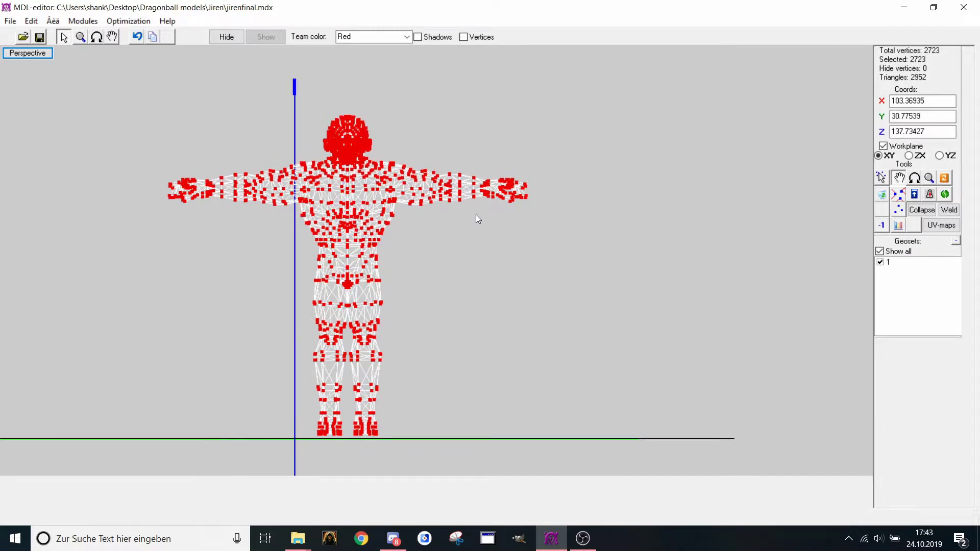
key(ctrl+z)
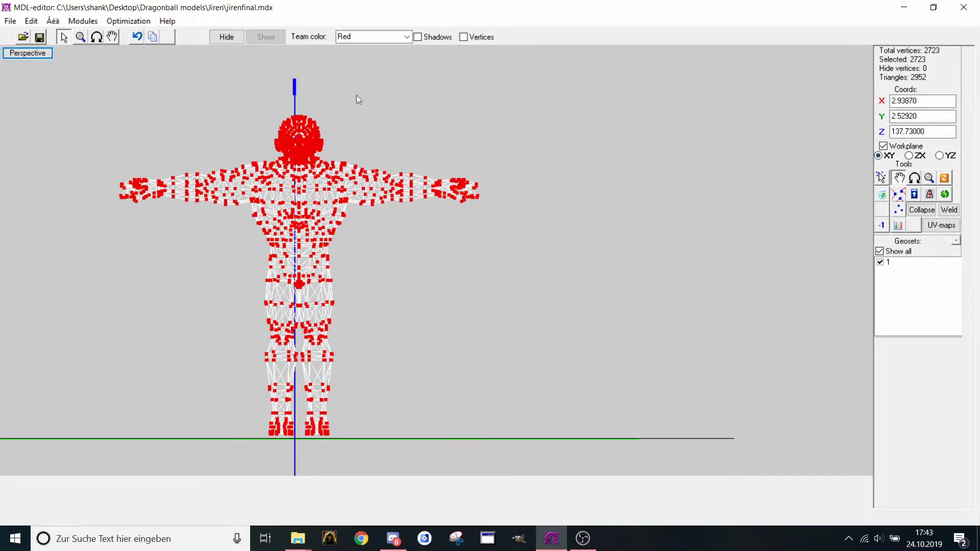
Check the model's alignment on the vertical axis from the Right view and return to the Front view
click(80, 37)
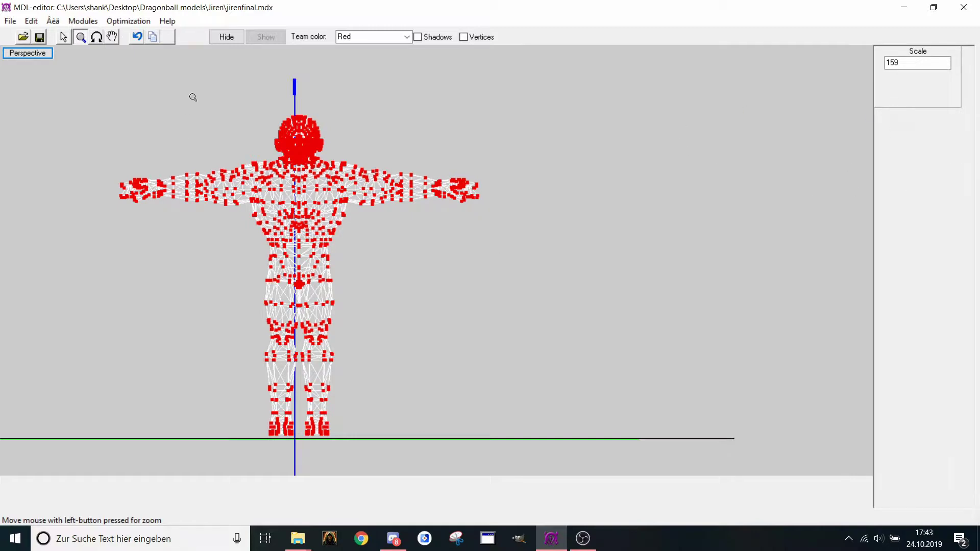
click(62, 39)
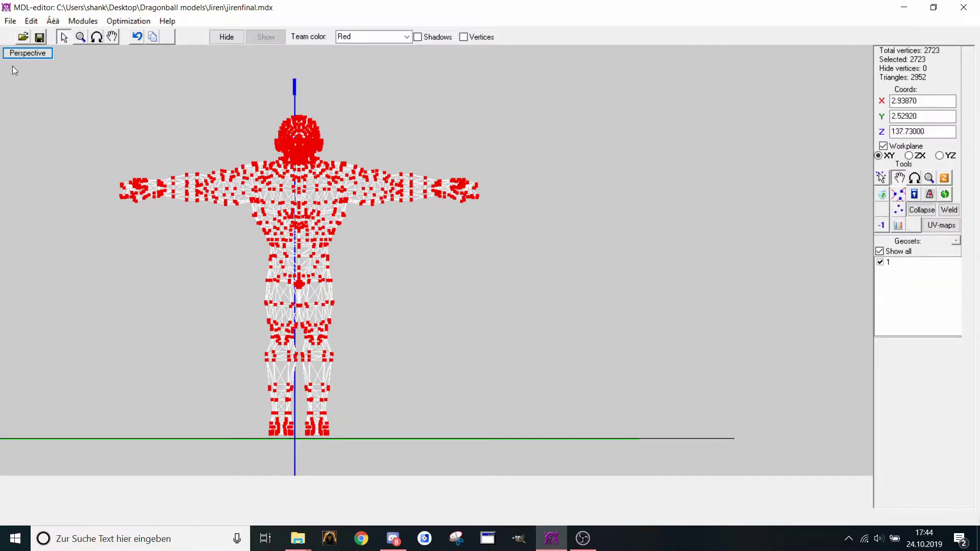
click(15, 53)
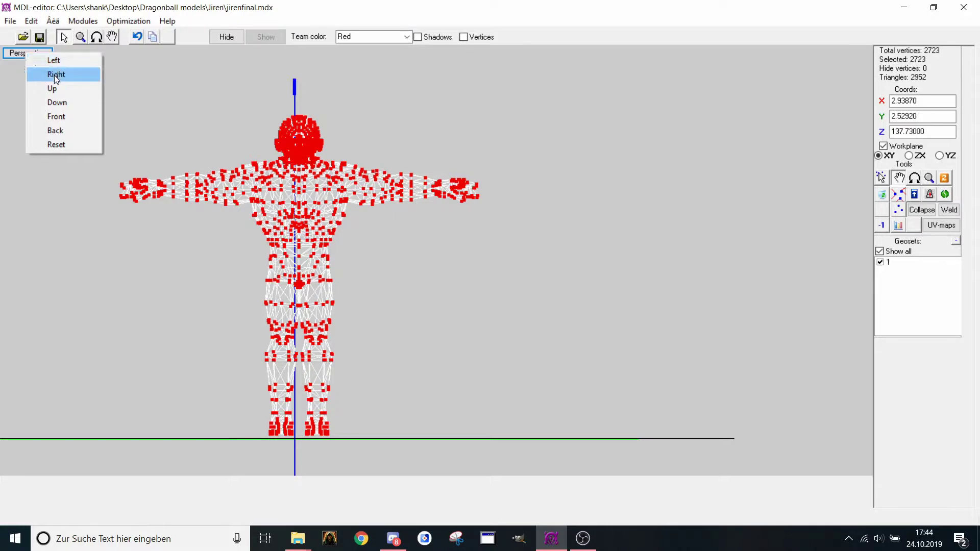
click(57, 75)
click(41, 52)
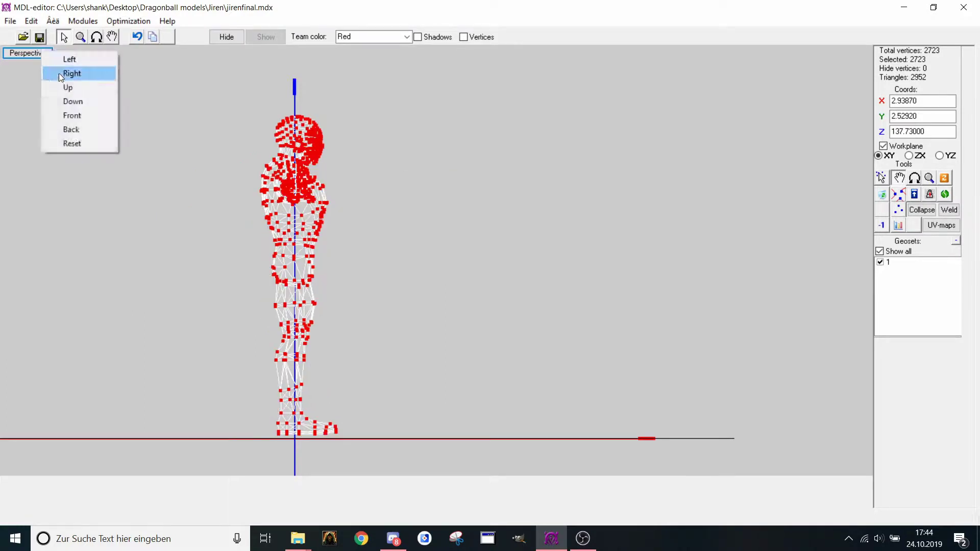
click(76, 113)
Switch the Shadows option on and off to compare the textured model, leaving it on
click(427, 39)
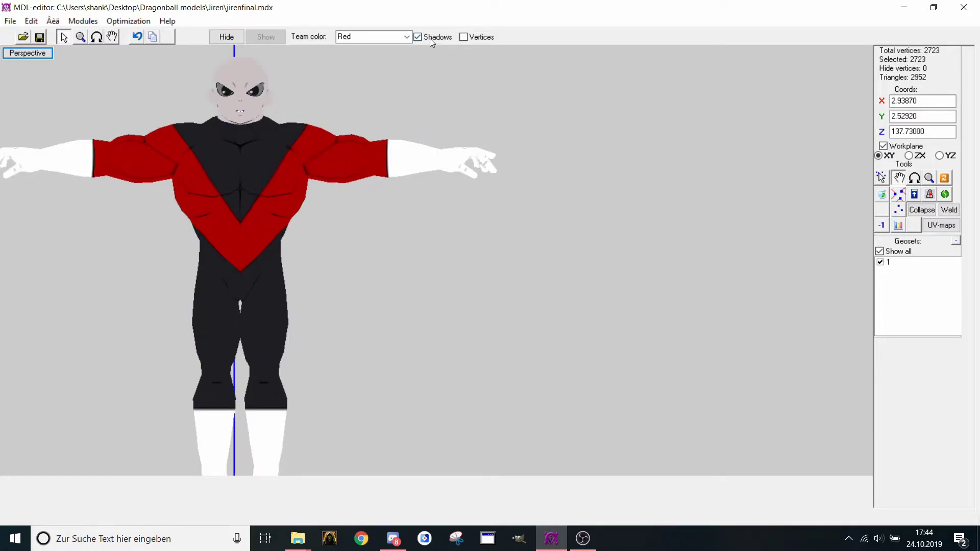
click(427, 39)
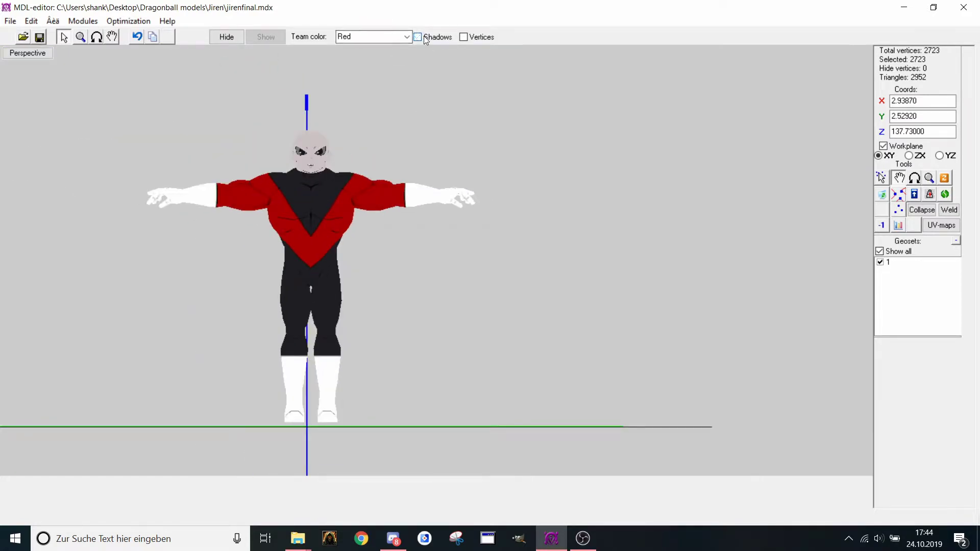
click(427, 39)
click(402, 41)
click(397, 44)
click(418, 37)
Try the Purple and navy-green team colors on the model and set the team color back to Red
click(395, 42)
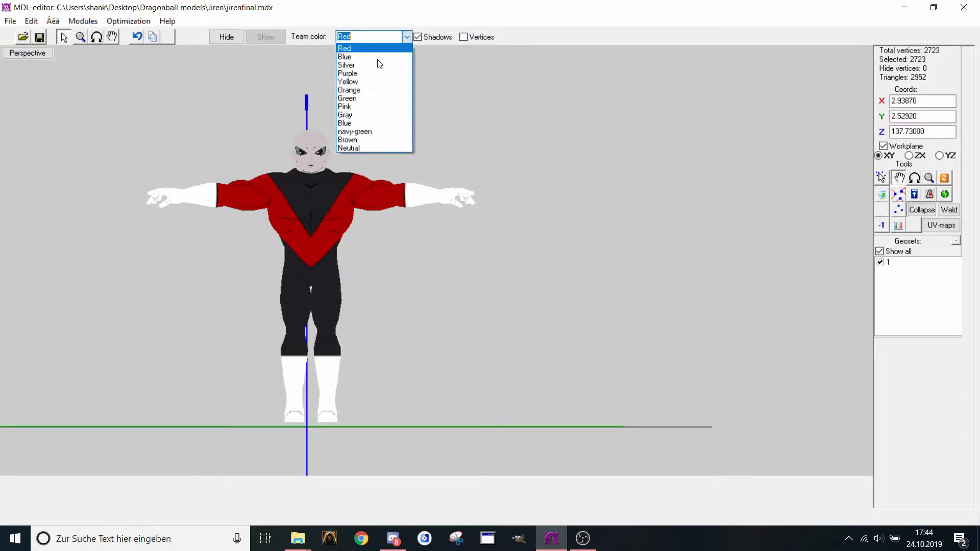
click(348, 73)
click(407, 38)
click(354, 132)
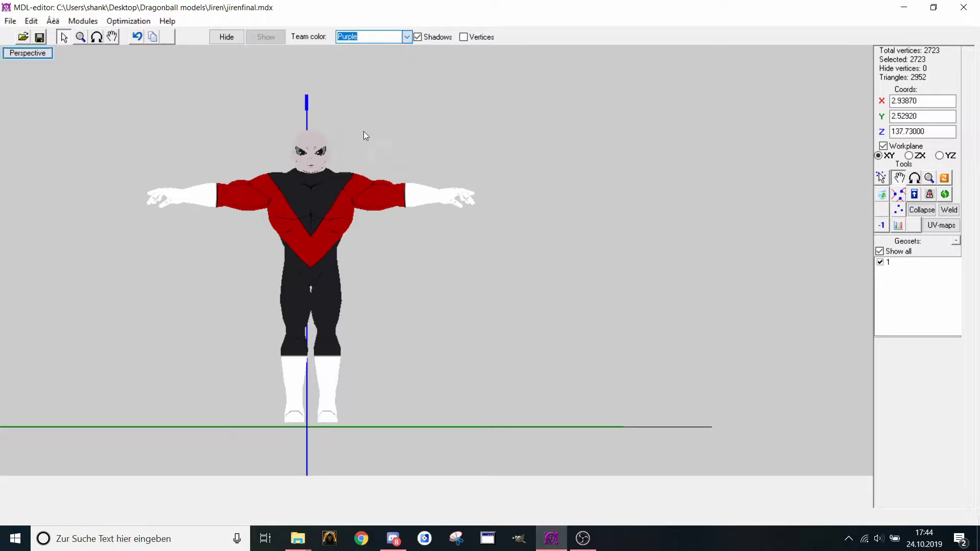
click(97, 37)
mouse_move(114, 97)
mouse_down()
mouse_move(114, 110)
mouse_move(111, 94)
mouse_up()
click(66, 39)
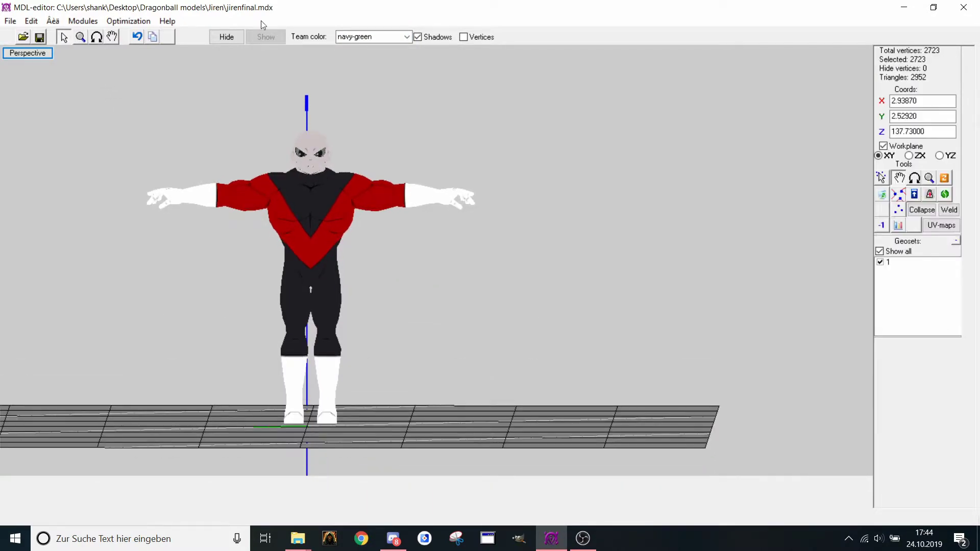
click(409, 37)
click(386, 51)
Overlay the vertices on the textured model in the Front view, examine them, and switch Vertices and Shadows off
middle_drag(266, 232, 283, 216)
right_click(283, 219)
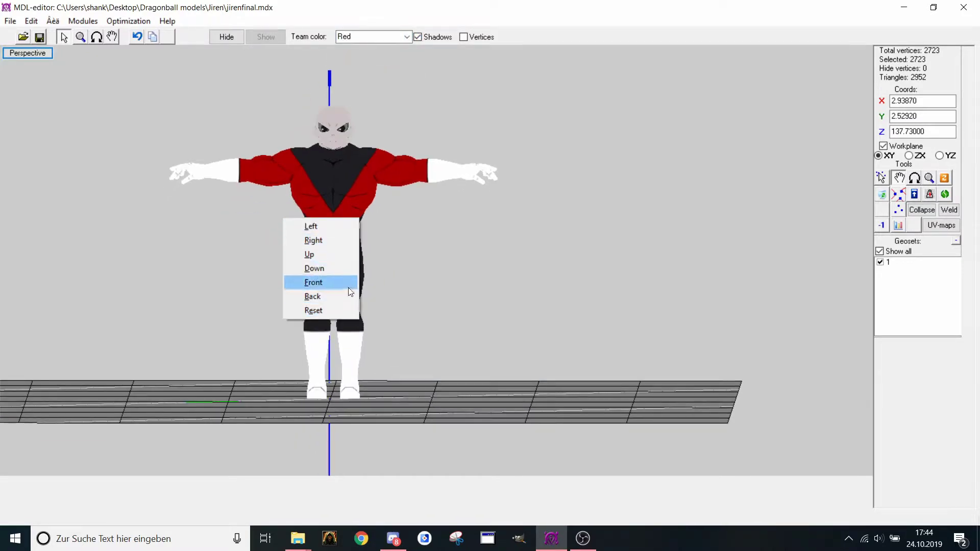
click(314, 282)
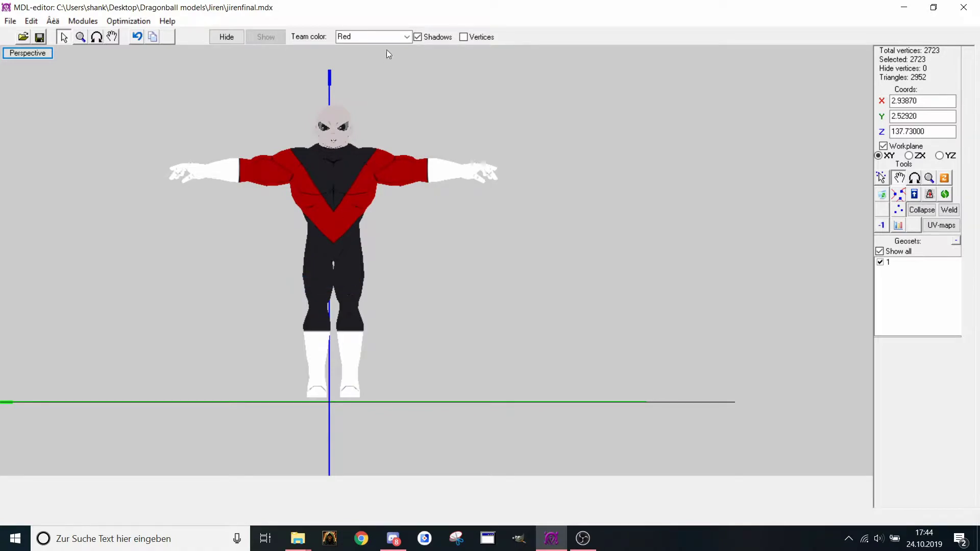
click(463, 37)
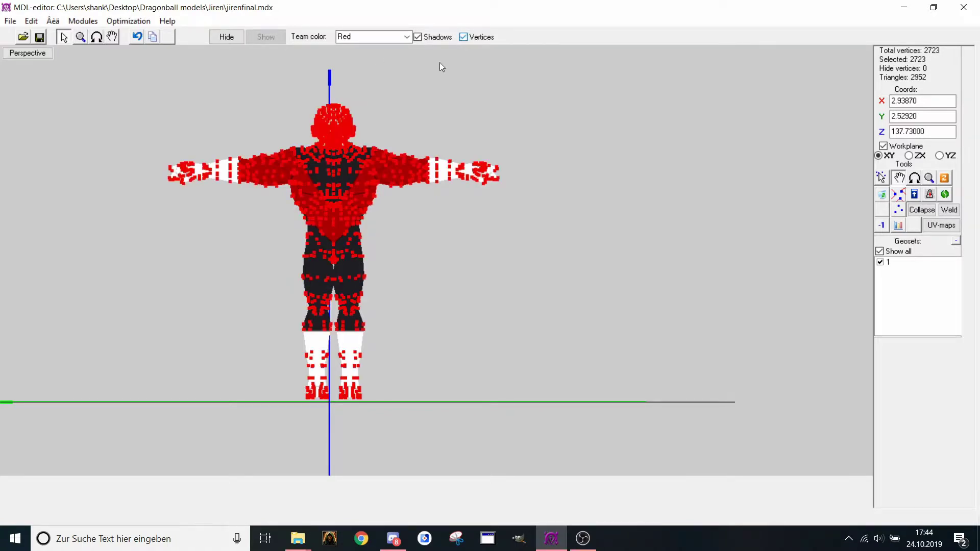
scroll(434, 127, up, 5)
scroll(424, 181, down, 5)
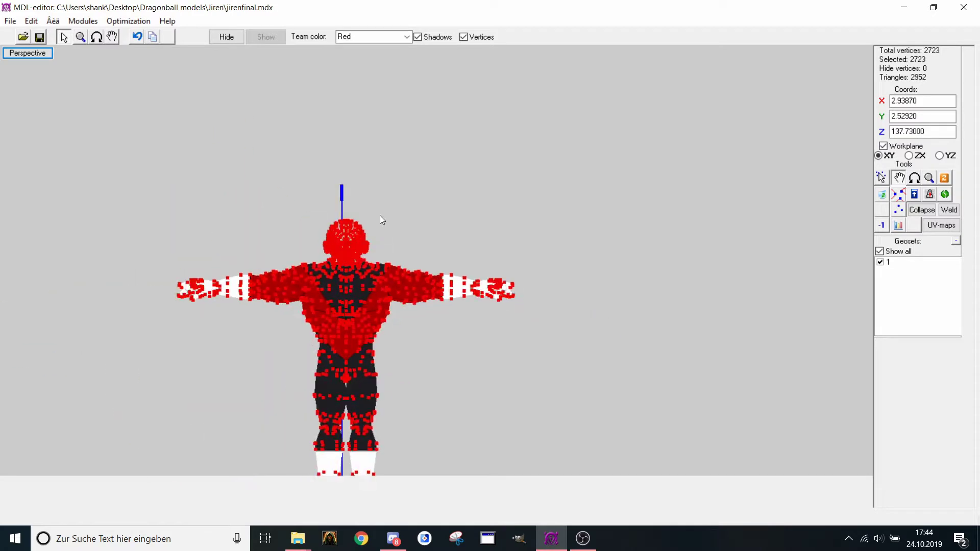
scroll(391, 152, up, 3)
middle_drag(363, 245, 394, 269)
click(463, 37)
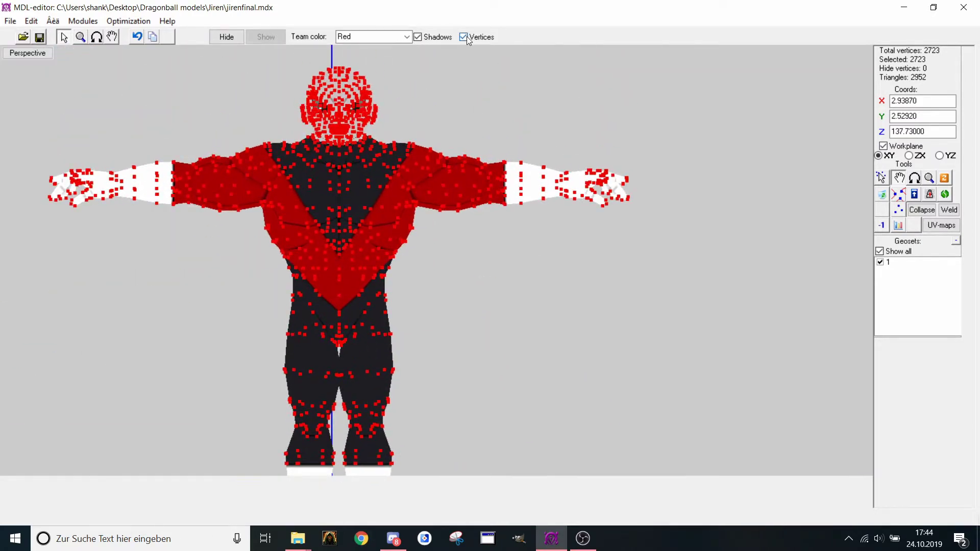
click(418, 37)
scroll(424, 153, down, 3)
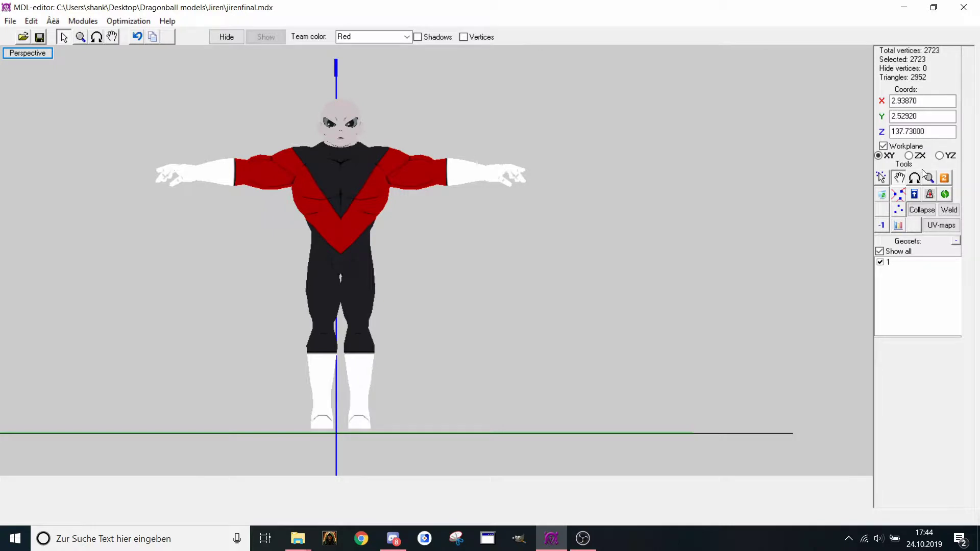
Box-select the forearm and hand vertices of one arm and switch through the move, rotate, scale and Rotate normals tools
click(881, 178)
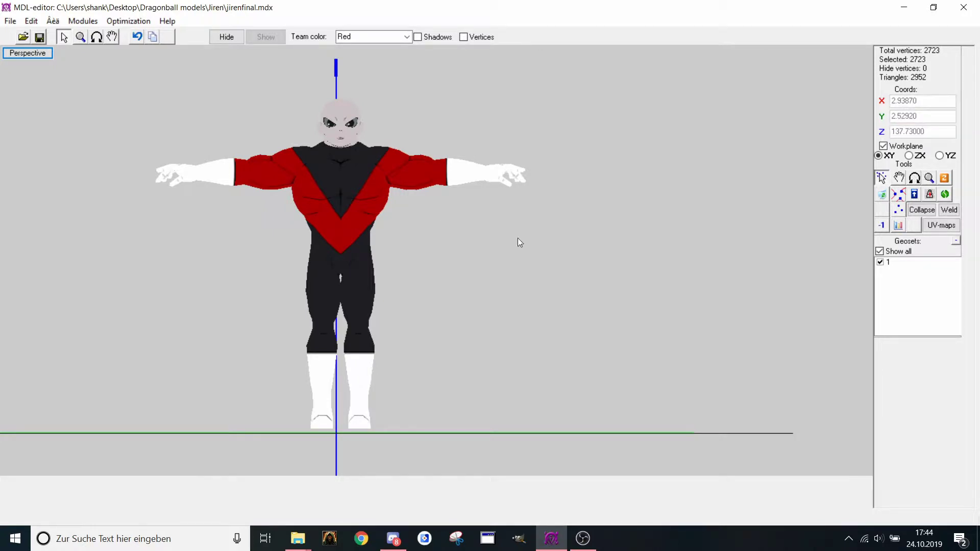
drag(518, 238, 445, 139)
click(894, 174)
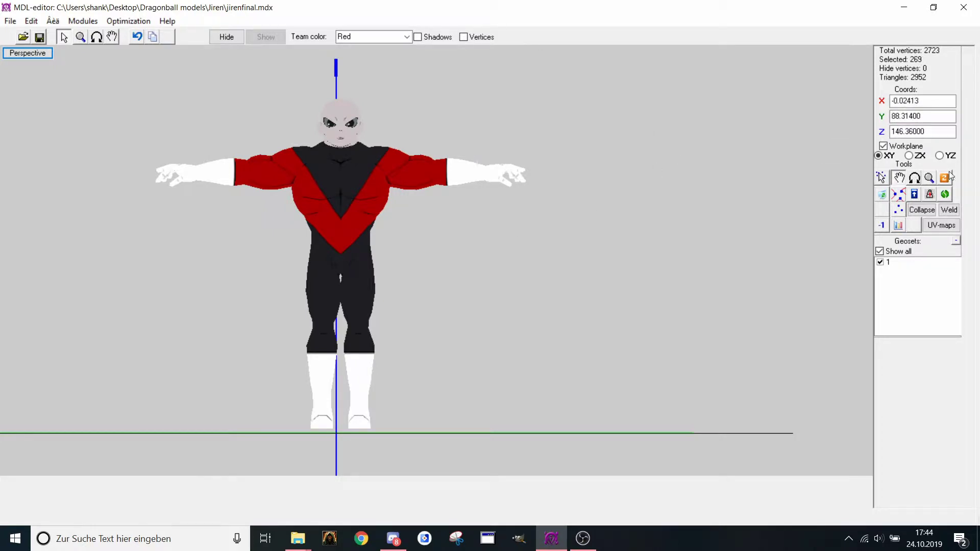
click(914, 178)
click(929, 178)
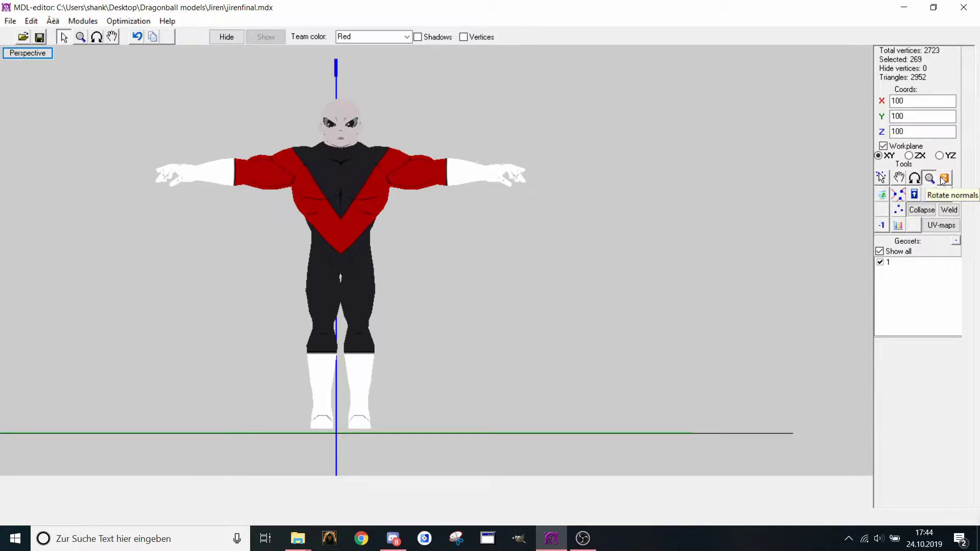
scroll(581, 182, up, 3)
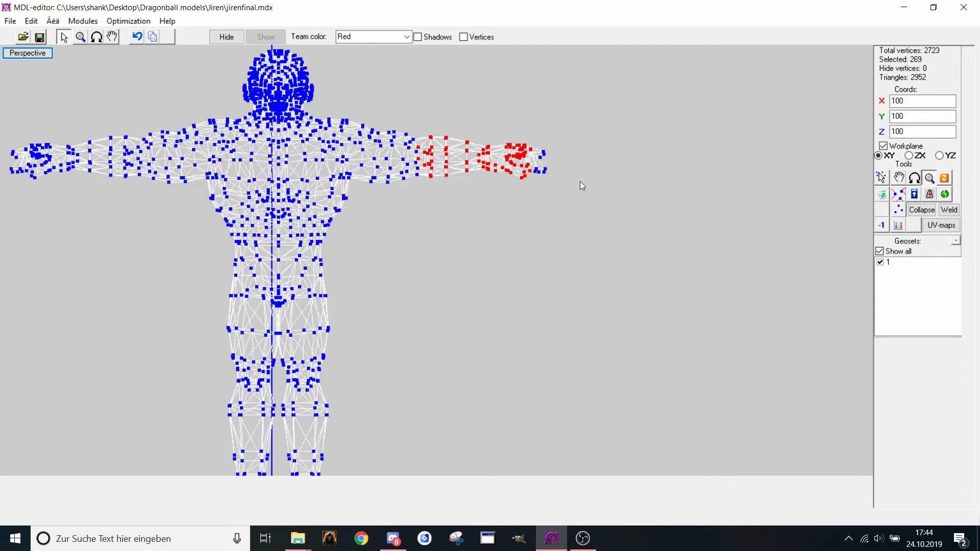
scroll(579, 194, up, 3)
click(945, 178)
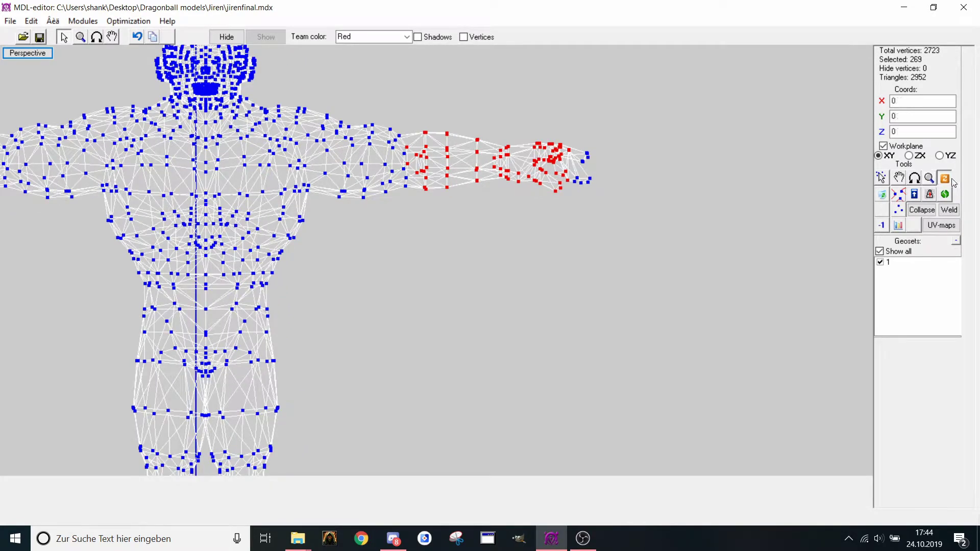
Select all vertices of the model and activate the vertex selection tool
key(F3)
key(ctrl+a)
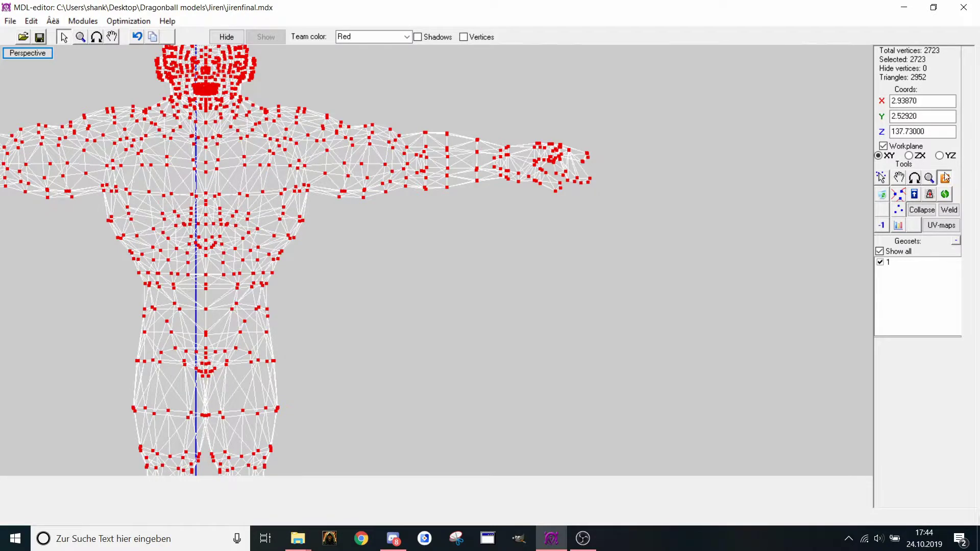
click(876, 177)
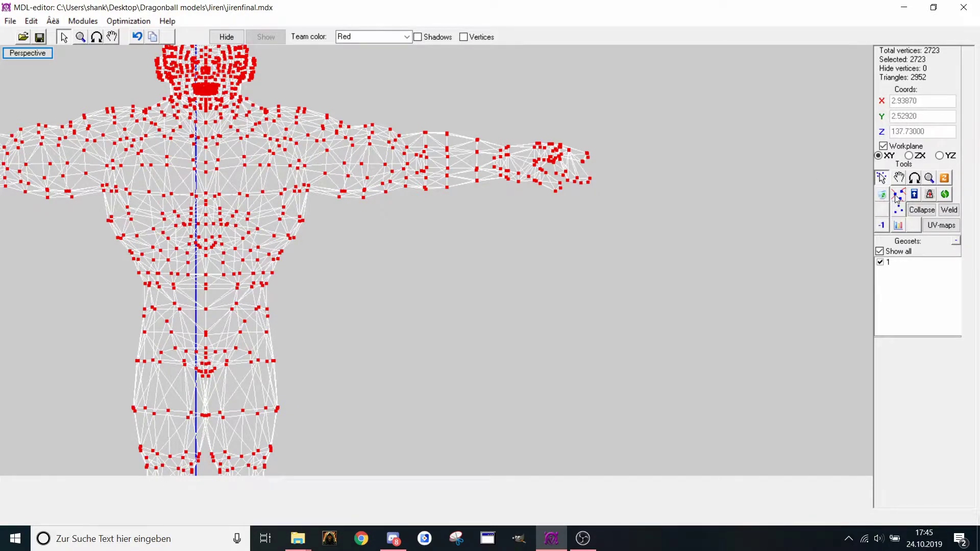
Examine one forearm and hand up close in textured and wireframe display from a slightly tilted angle
middle_drag(555, 168, 544, 210)
click(541, 211)
scroll(531, 204, up, 7)
mouse_move(501, 168)
middle_down()
mouse_move(494, 203)
mouse_move(505, 164)
middle_up()
click(152, 37)
click(96, 36)
scroll(398, 250, down, 4)
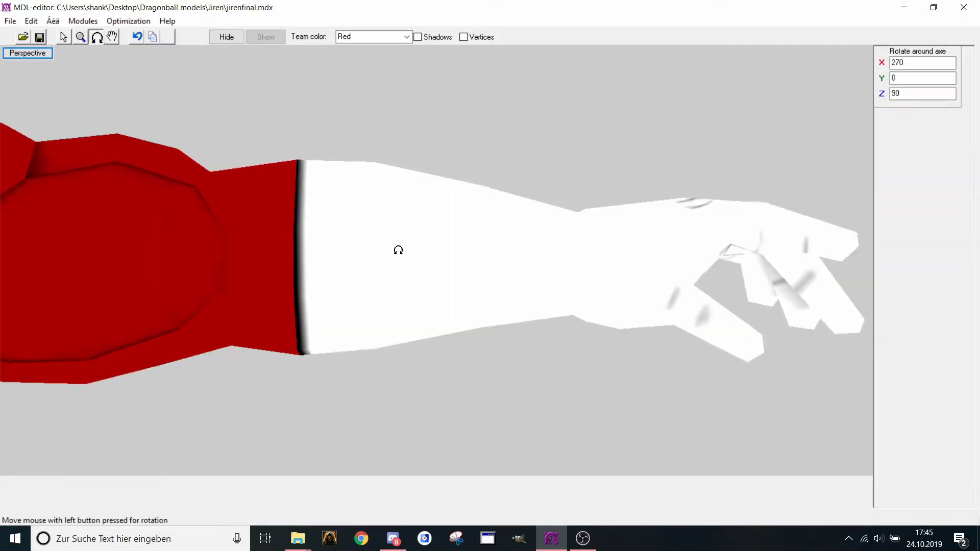
drag(398, 250, 400, 276)
scroll(399, 258, up, 4)
key(w)
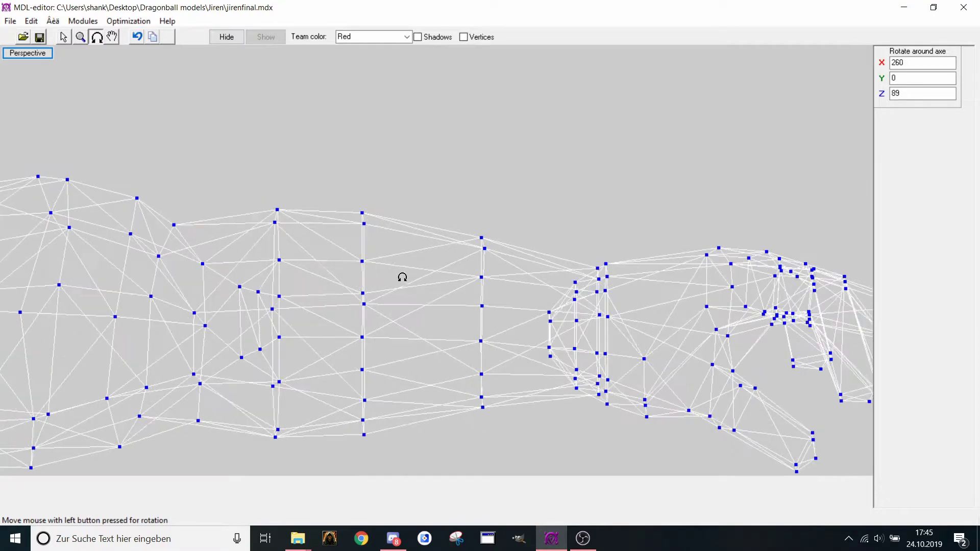
Select the single topmost vertex on the forearm's upper edge, between the elbow and the wrist, in wireframe display
click(63, 37)
scroll(437, 219, up, 2)
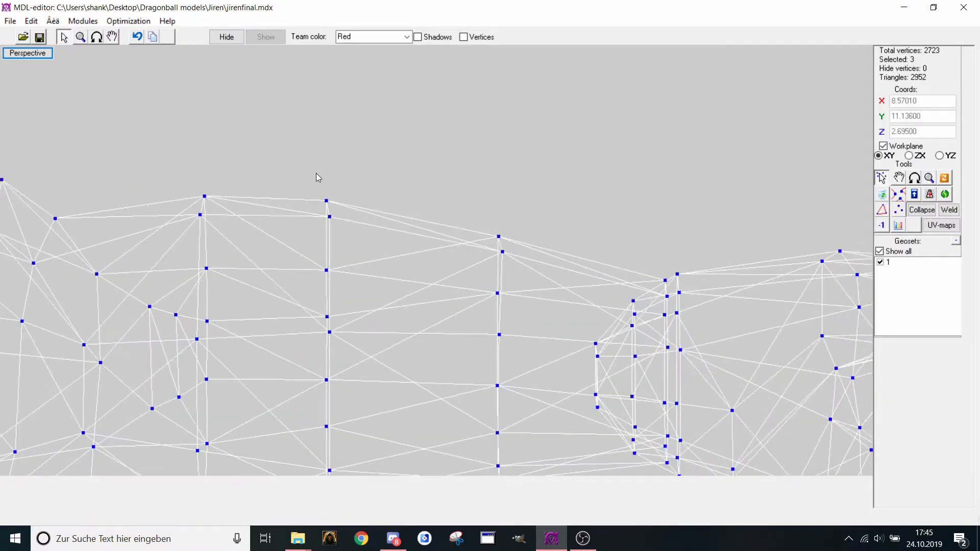
drag(314, 172, 351, 213)
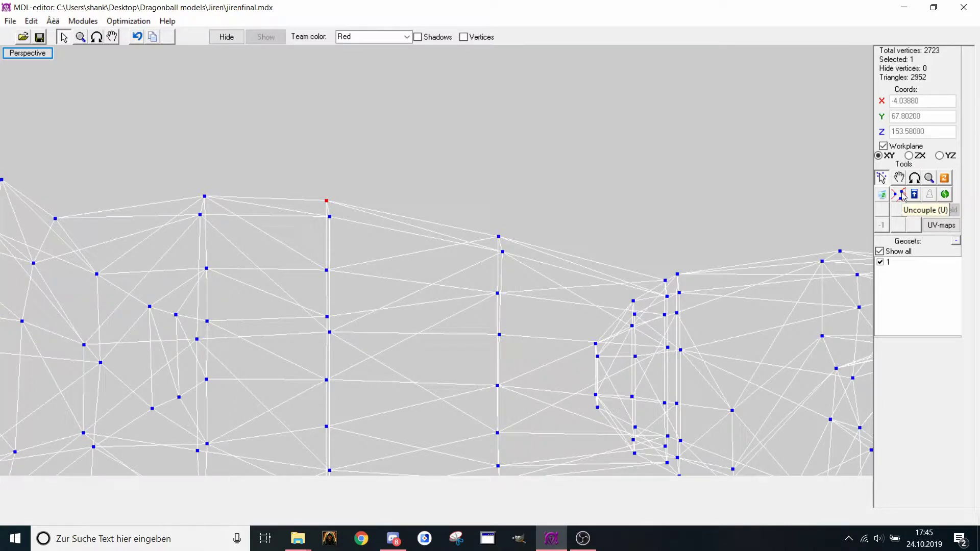
middle_drag(739, 281, 550, 187)
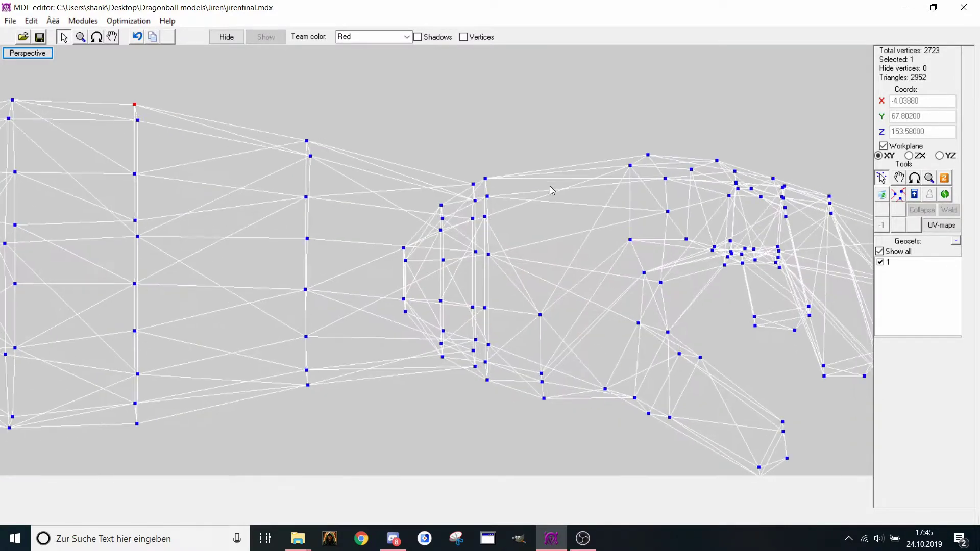
scroll(550, 186, up, 1)
scroll(428, 239, down, 1)
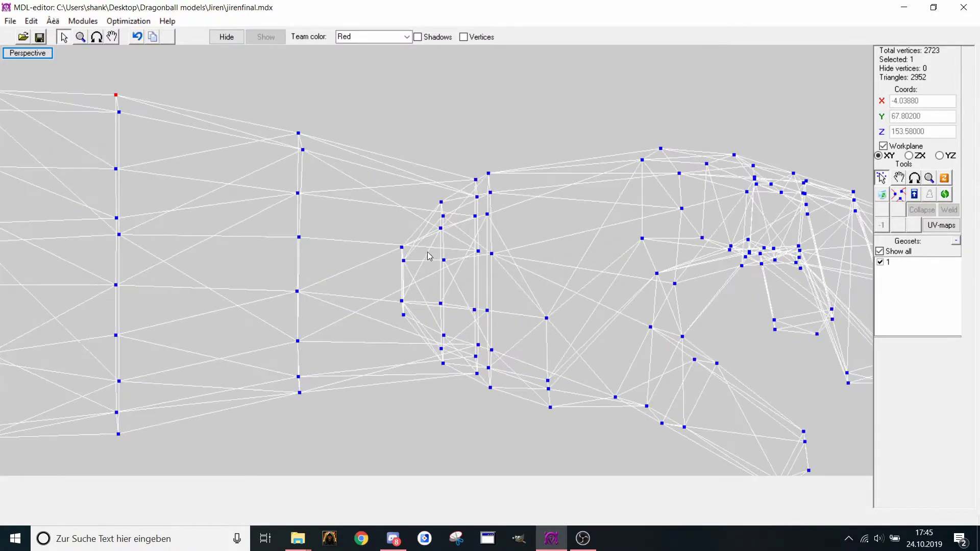
Examine the forearm and wrist vertices up close in wireframe display
scroll(469, 168, up, 3)
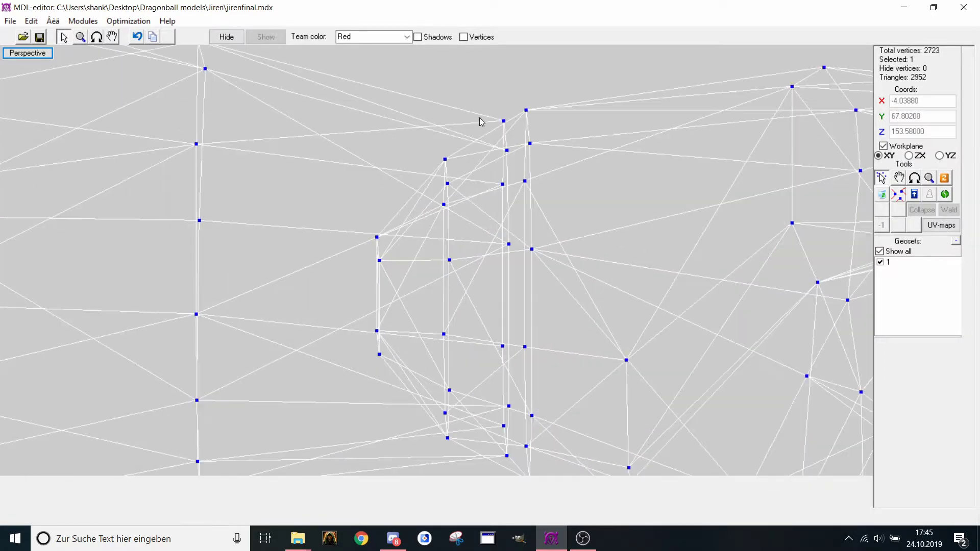
middle_drag(480, 118, 460, 163)
scroll(525, 180, up, 1)
scroll(526, 180, down, 5)
scroll(460, 163, up, 3)
scroll(336, 193, down, 7)
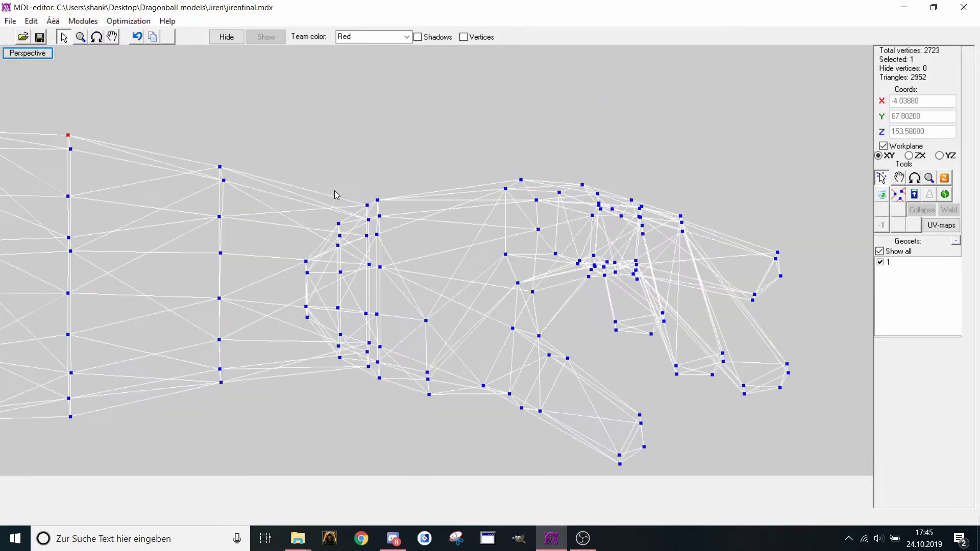
scroll(553, 235, up, 6)
middle_drag(335, 194, 248, 224)
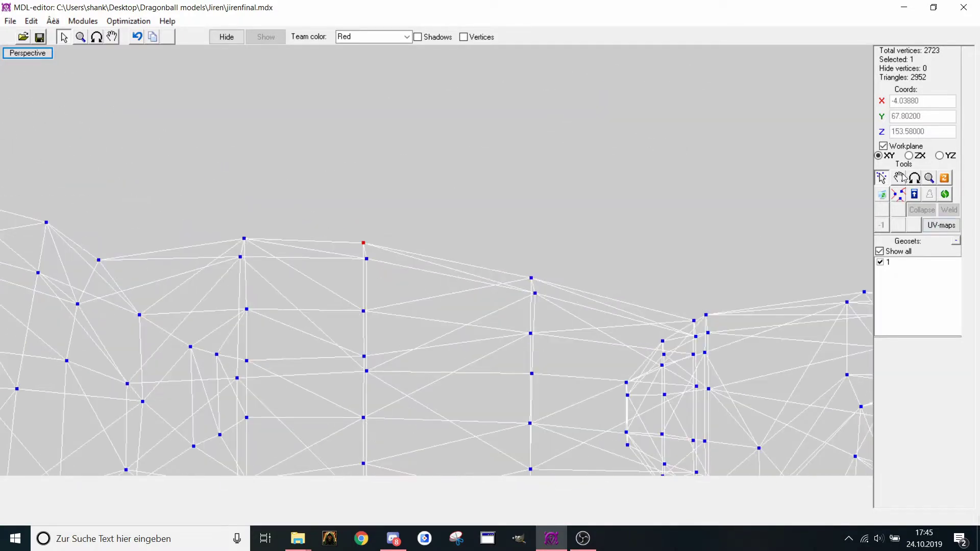
Split the selected forearm vertex into separate vertices, inspect them from a tilted angle and restore the single vertex
click(900, 195)
scroll(416, 212, up, 2)
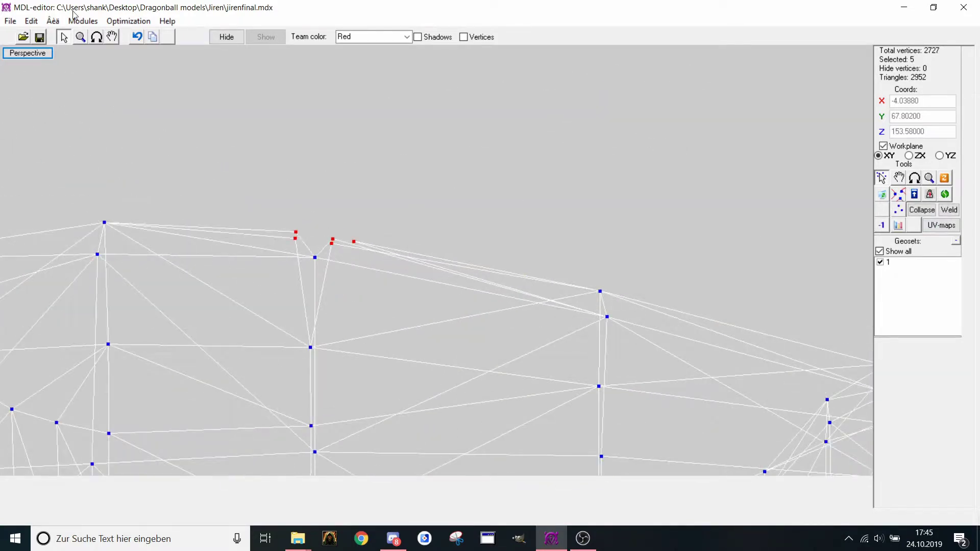
click(111, 36)
click(97, 37)
drag(329, 232, 396, 269)
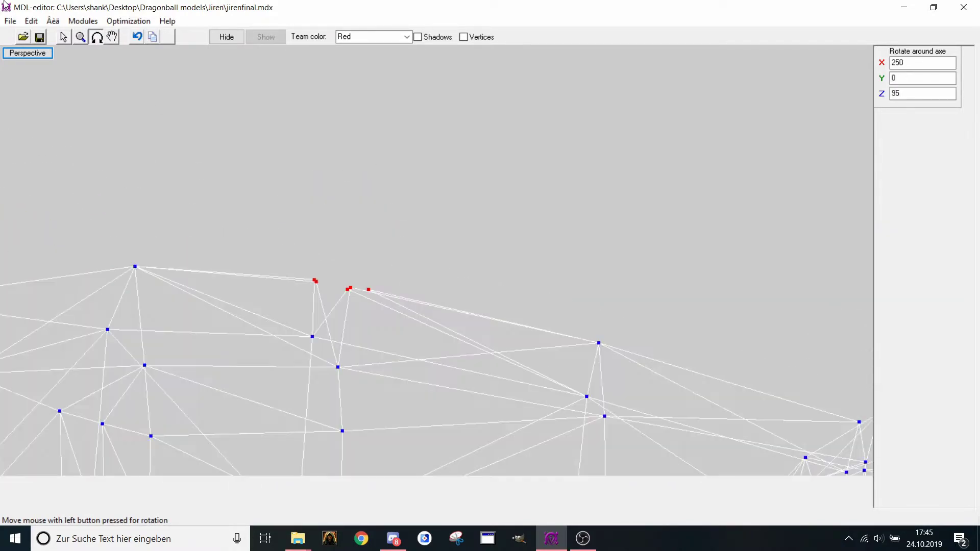
click(61, 37)
key(c)
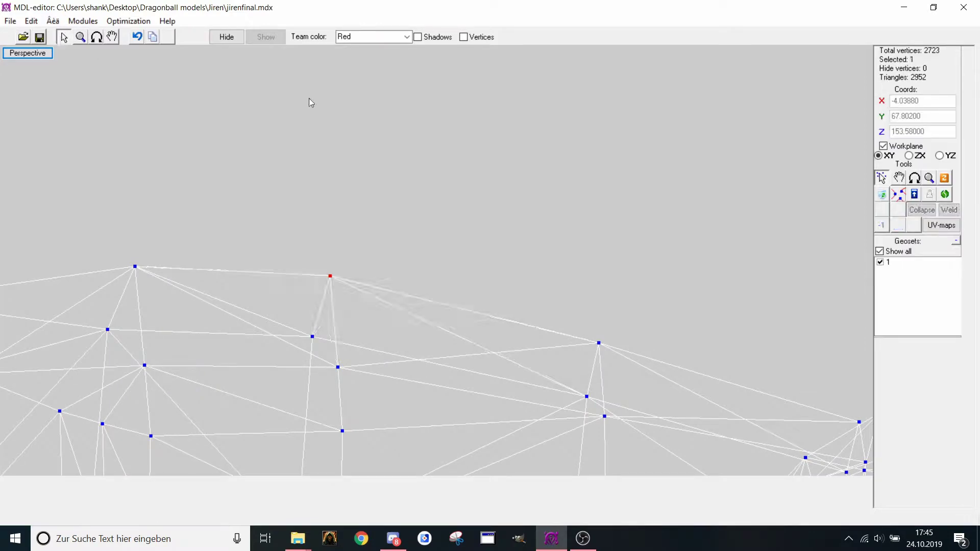
Box-select the vertices on the forearm's upper edge just before the wrist
middle_drag(451, 141, 455, 99)
scroll(454, 99, down, 3)
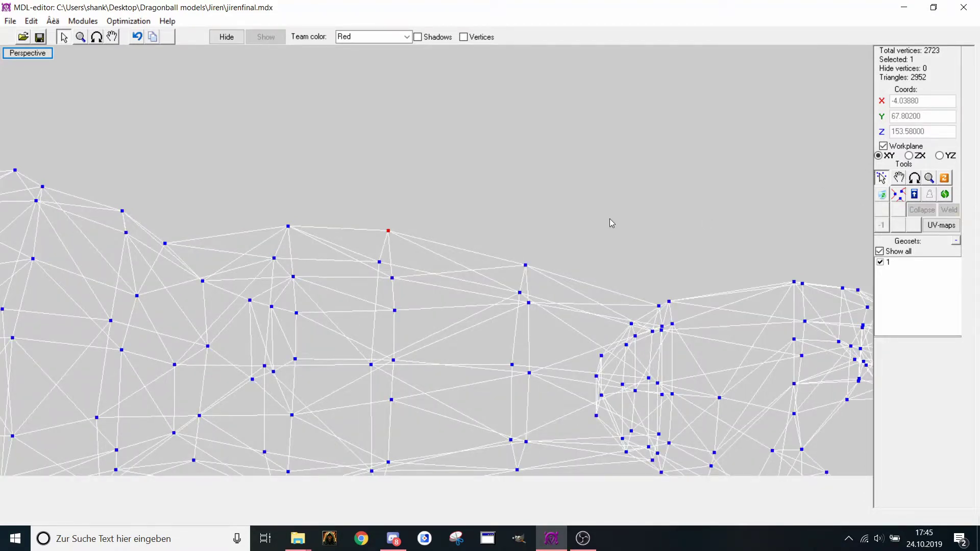
scroll(541, 212, down, 4)
middle_drag(501, 207, 481, 158)
scroll(462, 176, up, 2)
drag(454, 172, 493, 239)
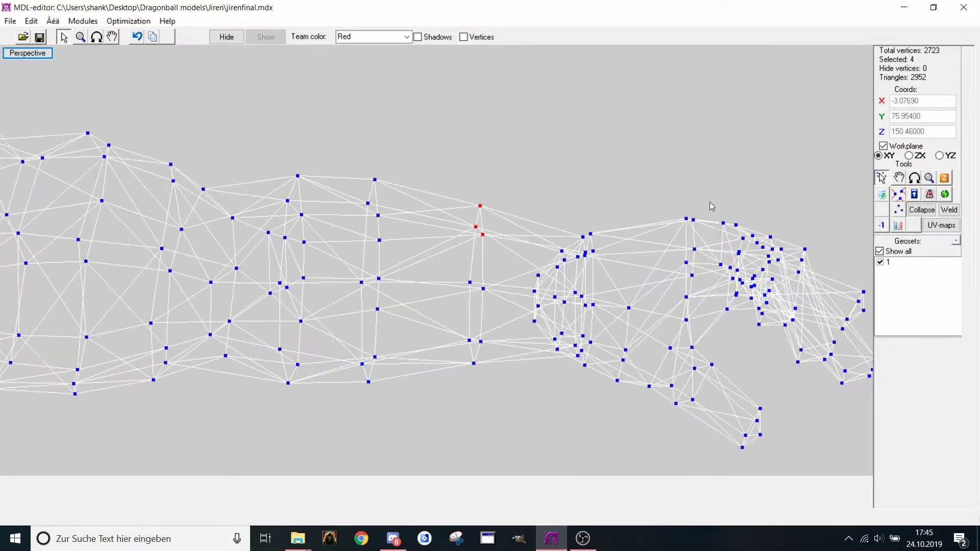
drag(703, 171, 740, 223)
click(900, 177)
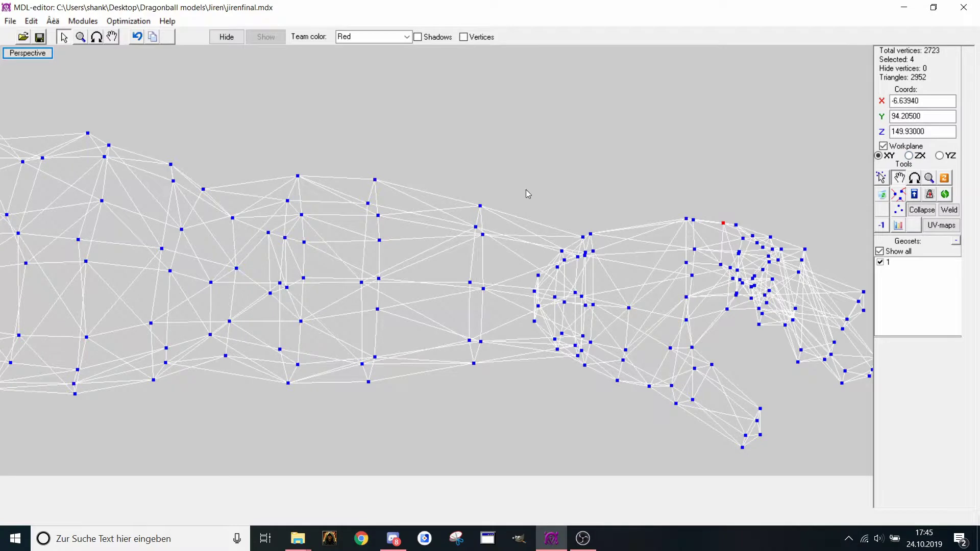
key(ctrl+z)
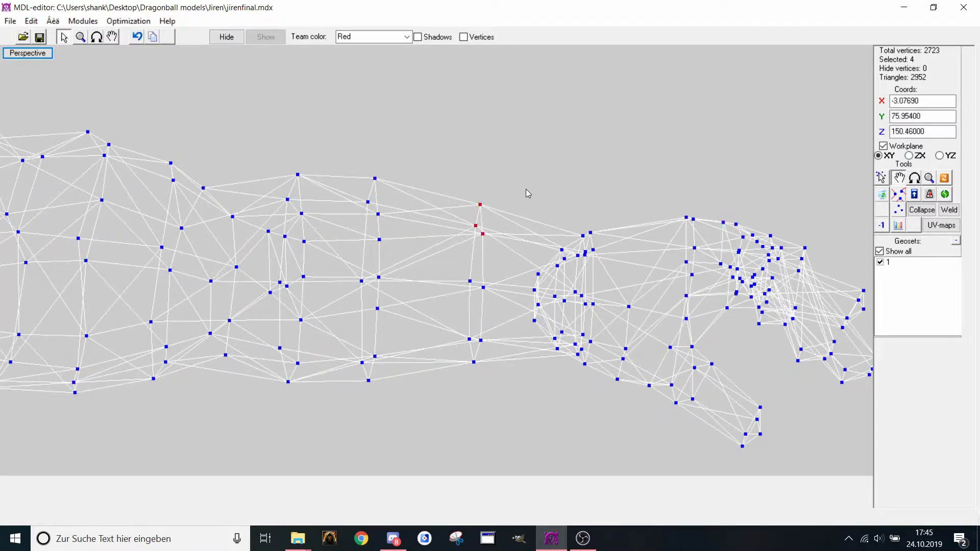
Set the workplane to YZ, try moving the selected forearm vertices up and outward twice, undoing each move, and reactivate vertex selection
click(951, 154)
drag(691, 217, 725, 161)
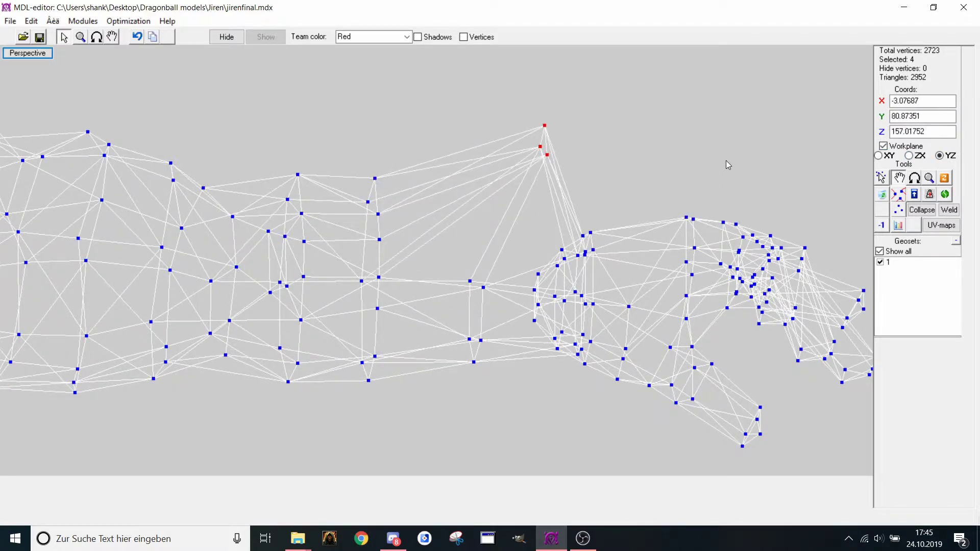
key(ctrl+z)
click(886, 177)
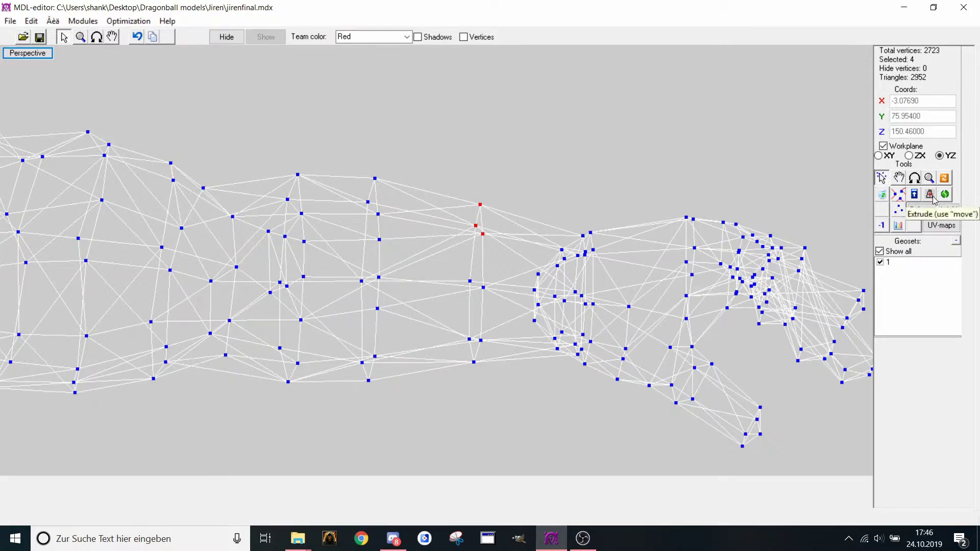
click(899, 177)
drag(715, 209, 765, 156)
key(ctrl+z)
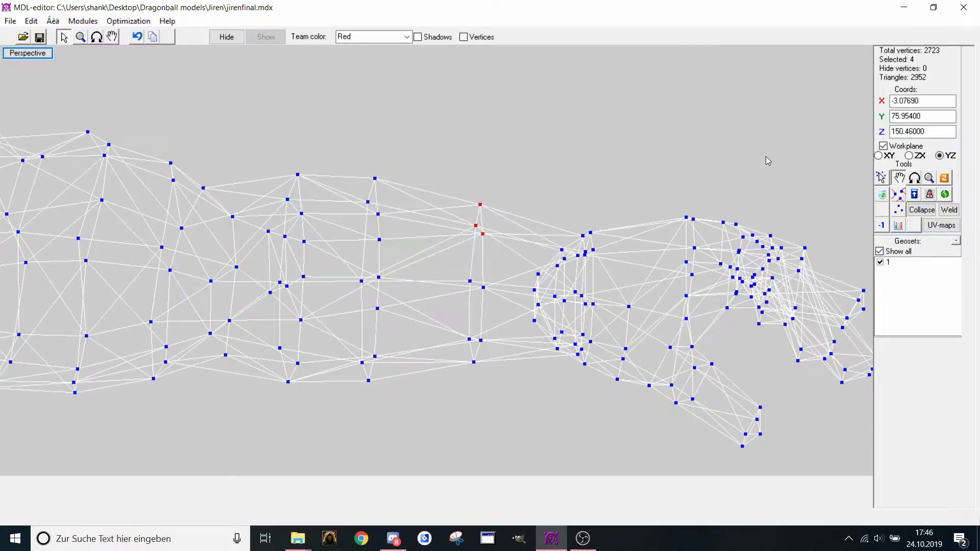
click(882, 179)
Box-select the end vertices of the uppermost fingertip on the hand
scroll(422, 264, down, 5)
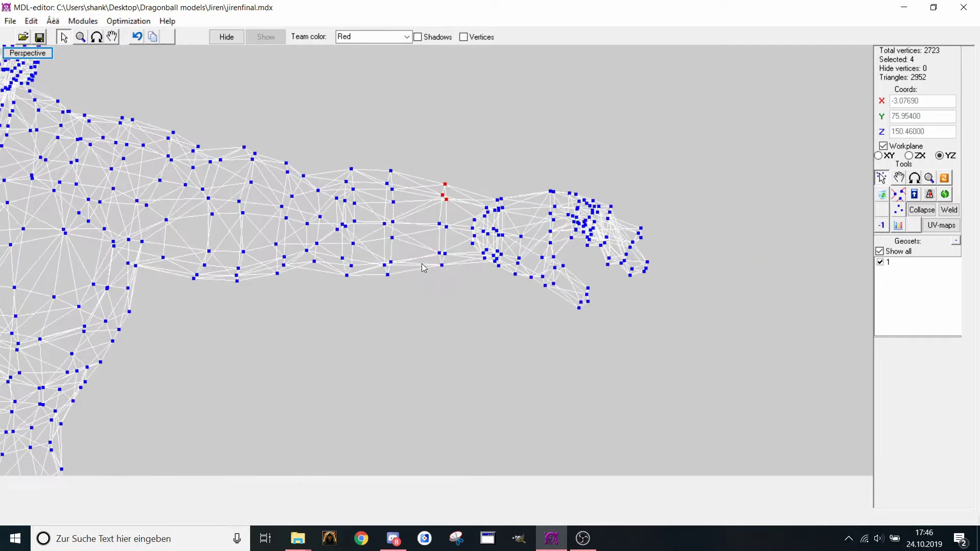
scroll(422, 263, up, 5)
click(467, 160)
middle_drag(634, 166, 424, 133)
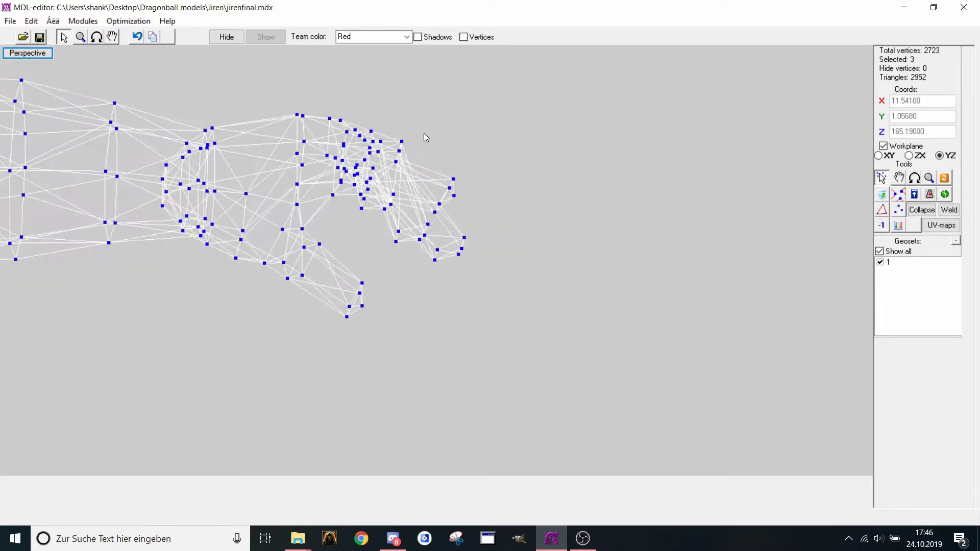
scroll(466, 177, up, 2)
click(461, 167)
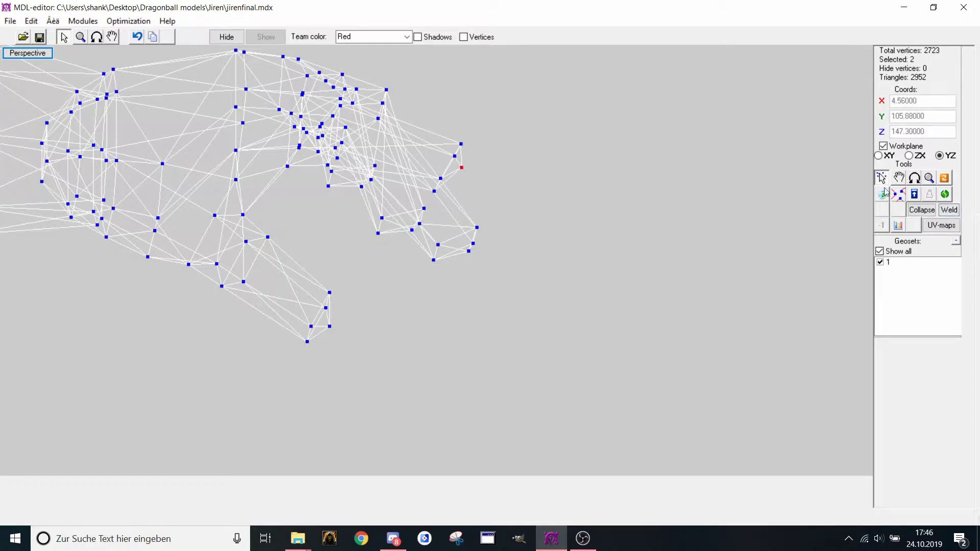
drag(443, 131, 493, 185)
Extrude the selected fingertip and pull the extruded vertices outward and slightly down, well beyond the hand
click(930, 194)
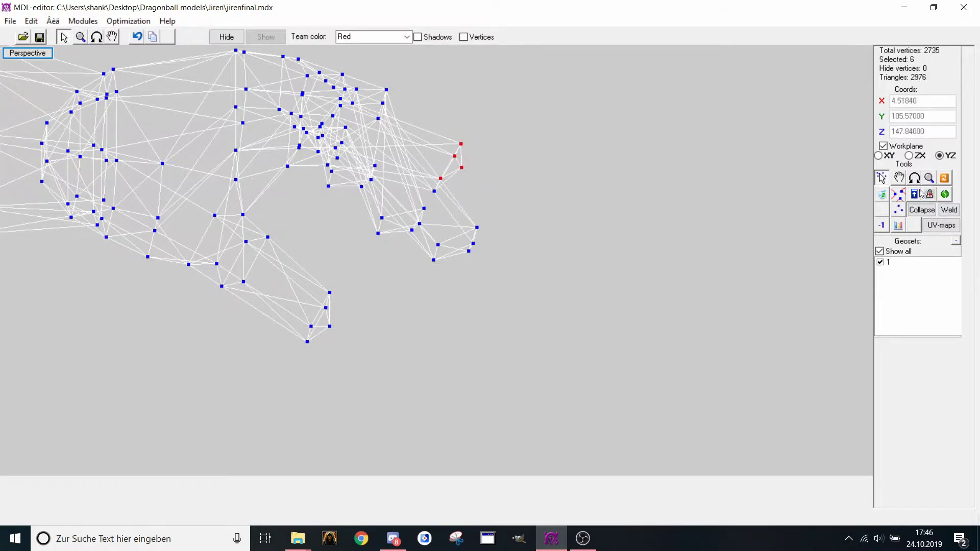
click(758, 197)
key(ctrl+z)
click(902, 180)
drag(498, 187, 747, 250)
middle_drag(748, 250, 644, 250)
scroll(589, 257, up, 3)
scroll(590, 256, down, 3)
scroll(590, 256, up, 2)
scroll(644, 250, down, 4)
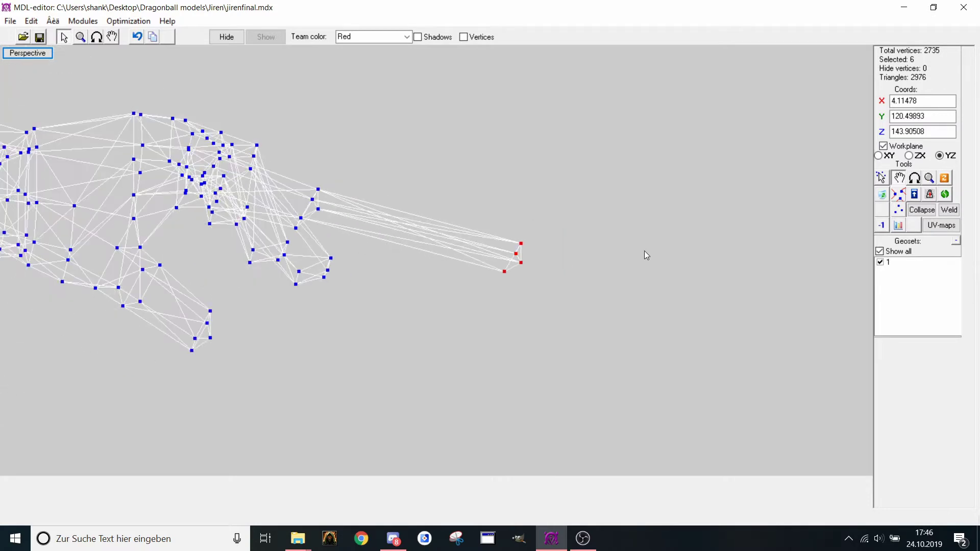
Delete the extruded fingertip vertices
scroll(644, 251, up, 4)
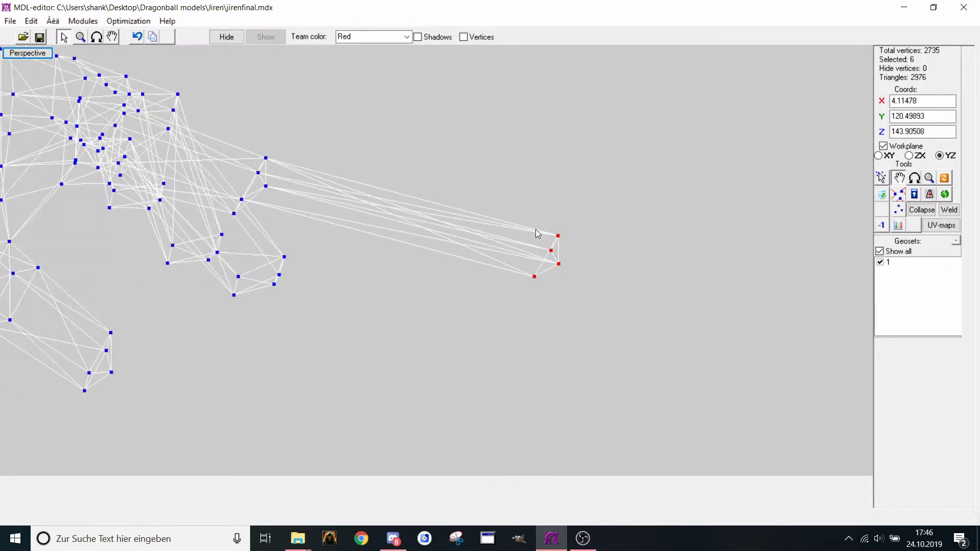
key(Delete)
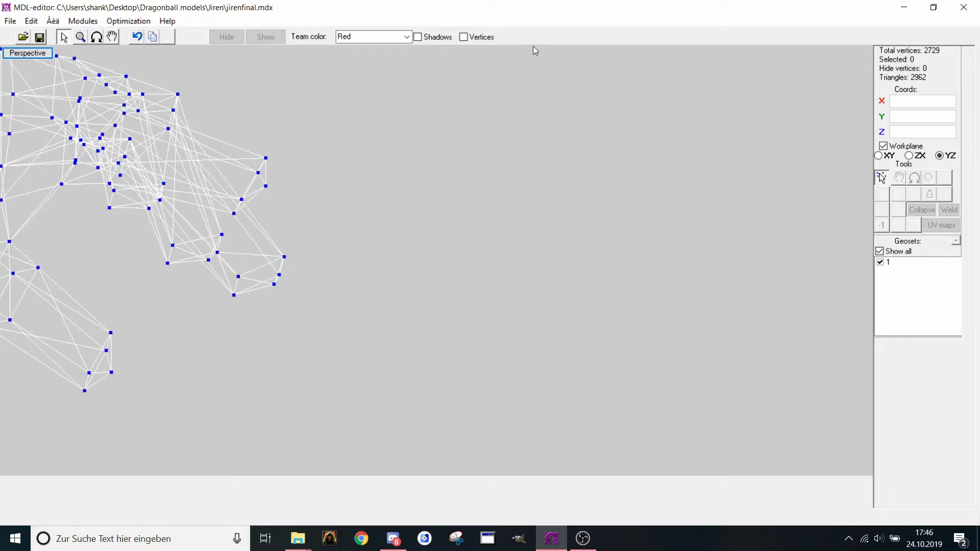
scroll(122, 184, down, 3)
Select the upper forearm vertices just before the wrist again and set the view to Front
middle_drag(119, 184, 509, 228)
drag(388, 151, 462, 225)
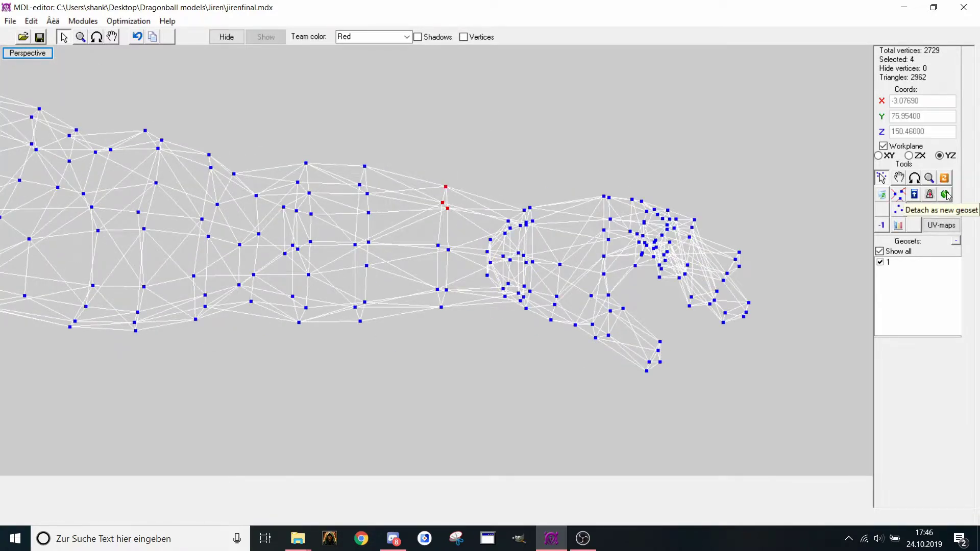
scroll(454, 325, down, 3)
scroll(462, 309, up, 6)
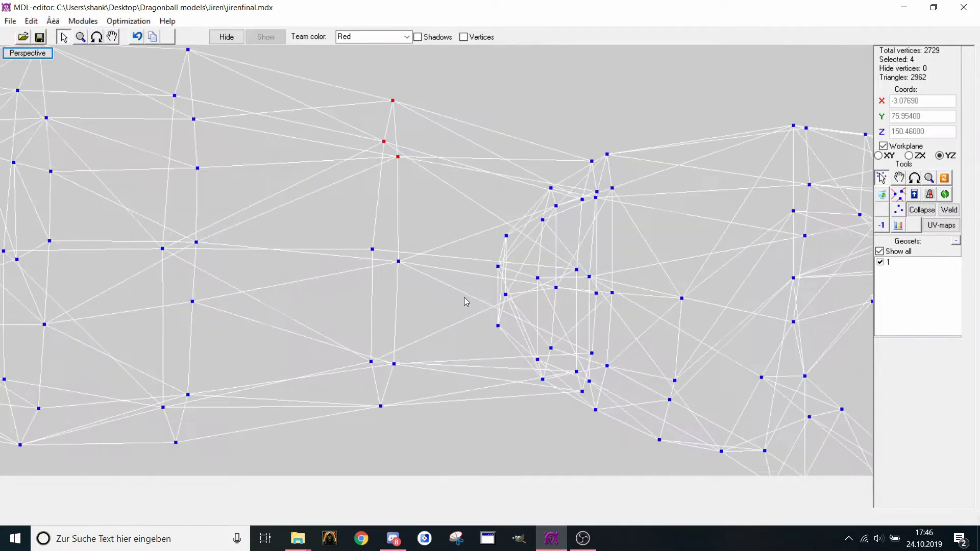
middle_drag(464, 301, 422, 285)
middle_drag(426, 250, 387, 256)
right_click(399, 247)
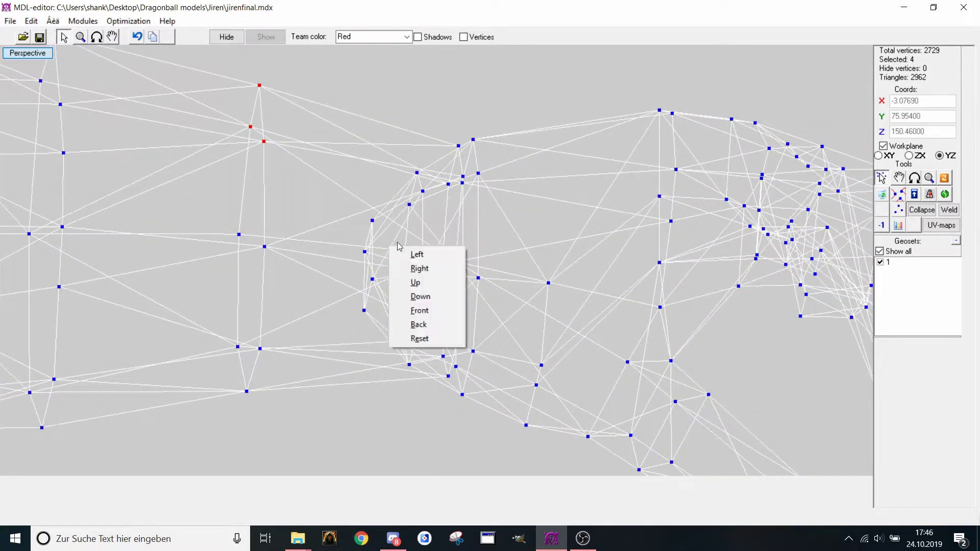
click(449, 311)
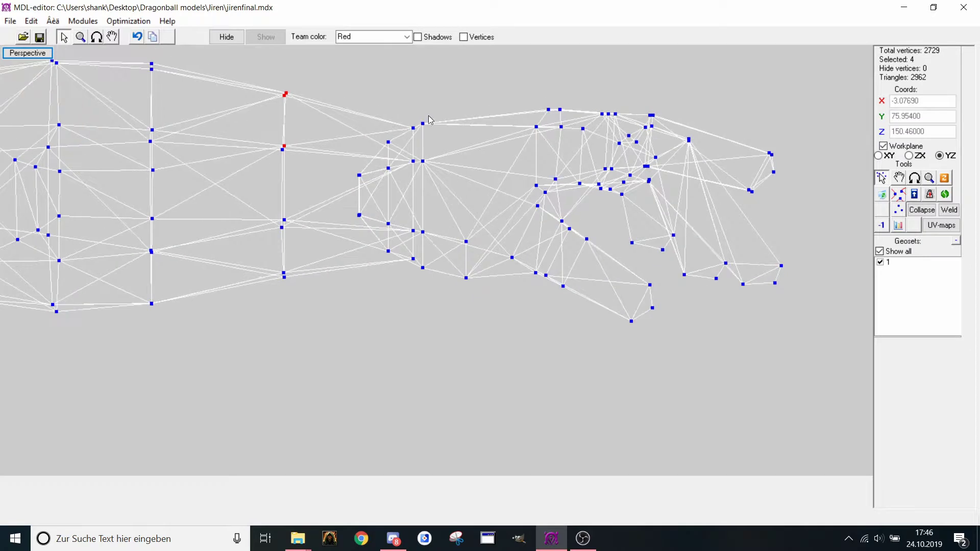
Select all vertices of the hand and add the hand's inner cap vertices inside the wrist, leaving out the forearm's end ring
drag(419, 105, 793, 352)
scroll(508, 328, up, 4)
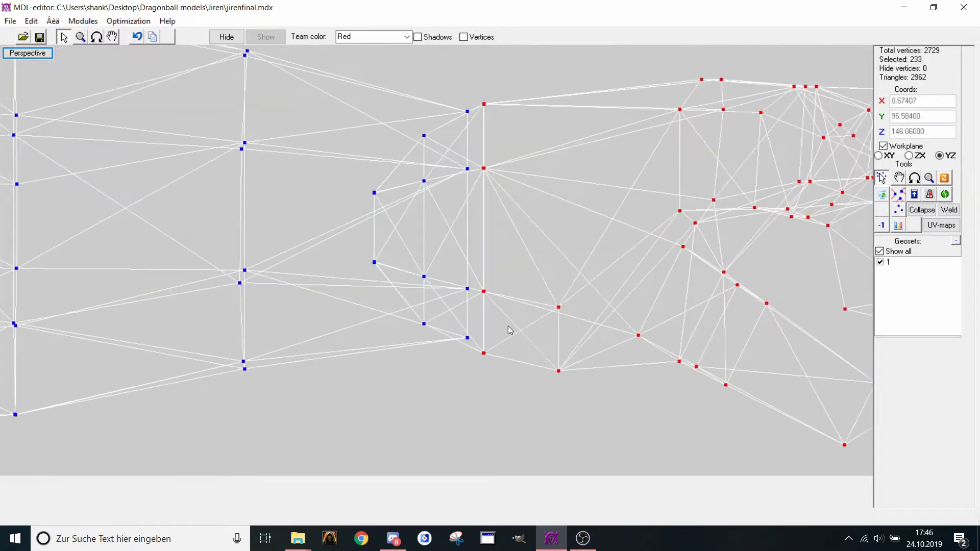
shift+drag(348, 124, 479, 255)
shift+drag(339, 258, 479, 363)
scroll(466, 360, down, 5)
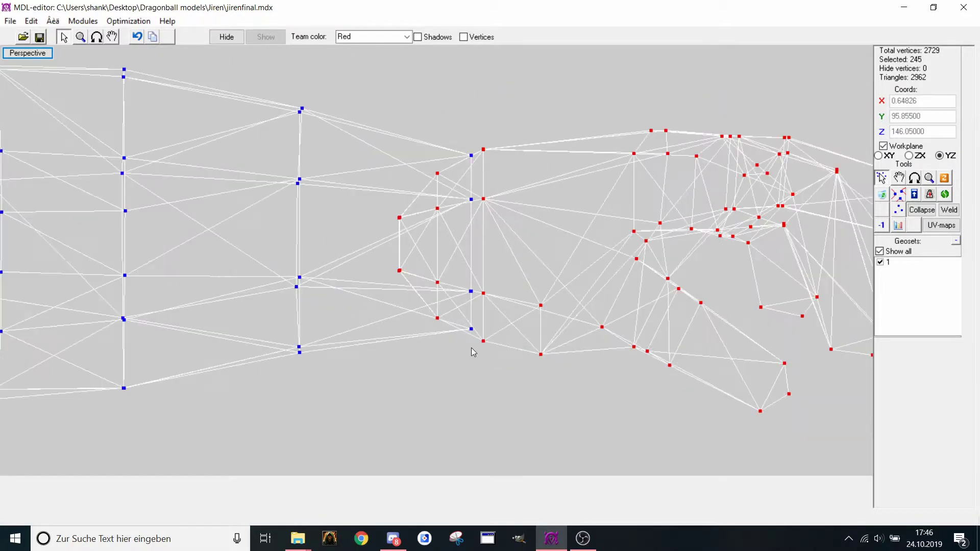
Detach the selected hand vertices as a new geoset
click(899, 178)
mouse_move(597, 245)
mouse_down()
mouse_move(770, 226)
mouse_move(595, 241)
mouse_up()
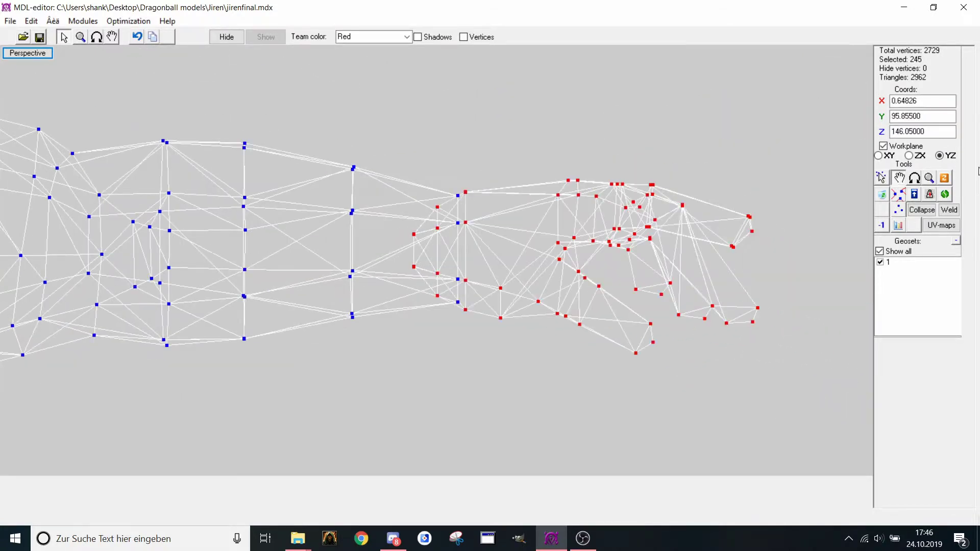
click(945, 194)
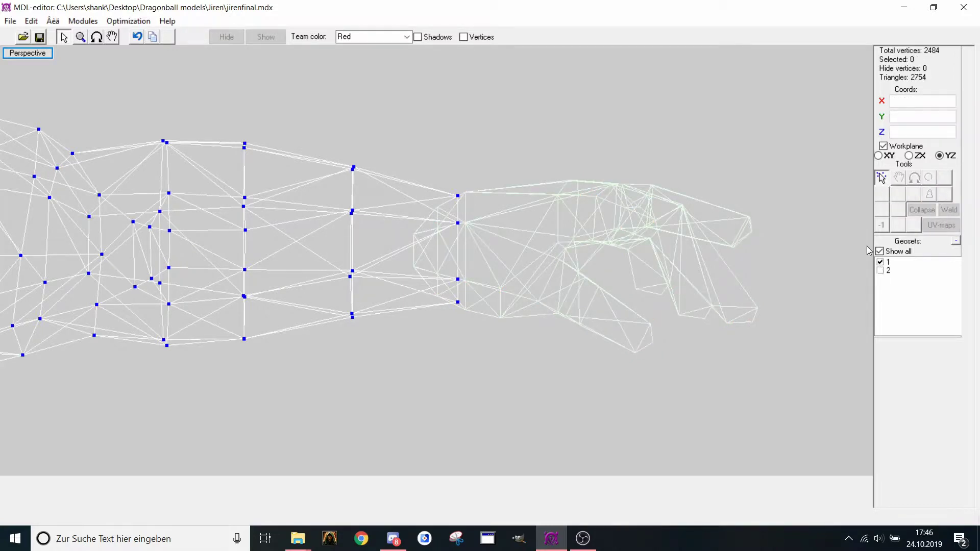
Toggle geoset 1 off and on again to compare the body with the detached hand
click(880, 263)
click(879, 262)
click(880, 263)
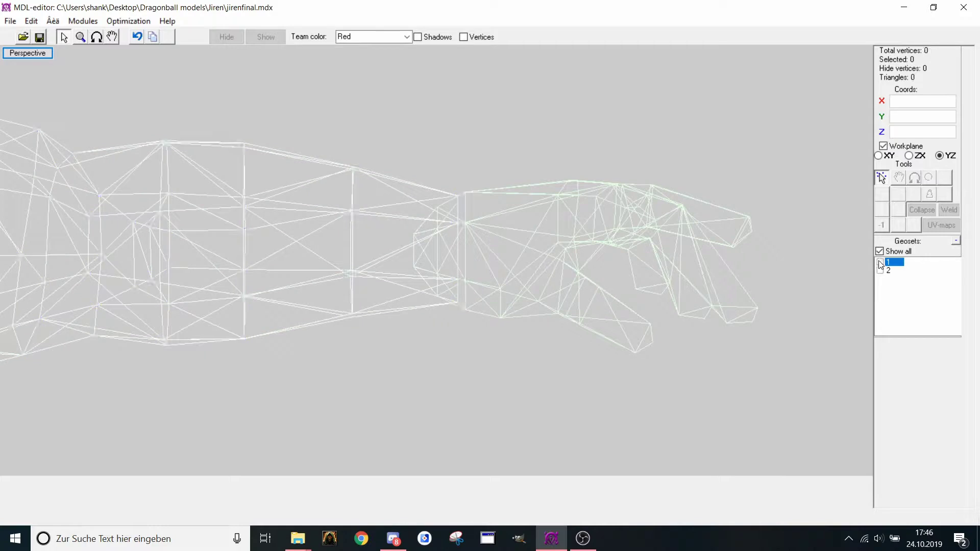
click(880, 262)
scroll(394, 262, down, 5)
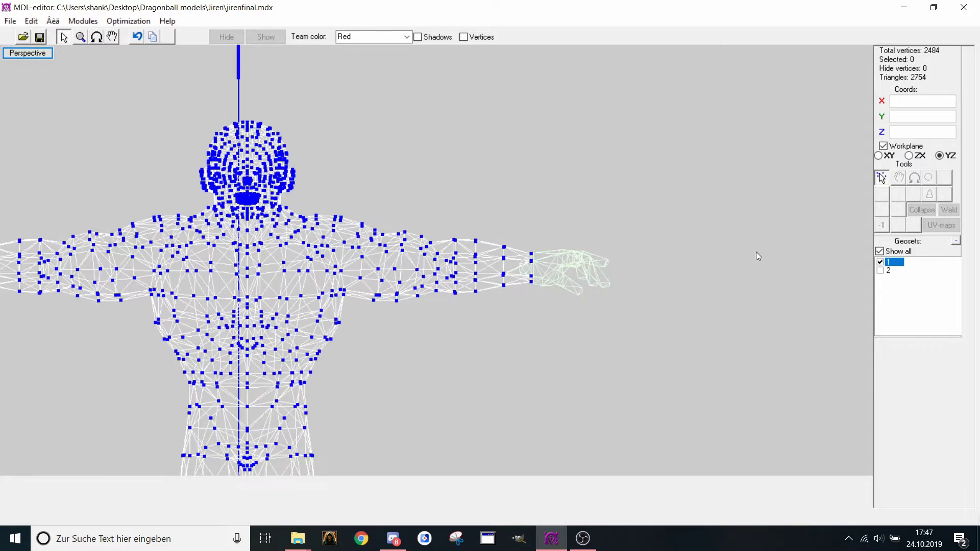
Turn off Show all, isolate geosets 1 and 2 in turn, and enable both geosets
click(891, 251)
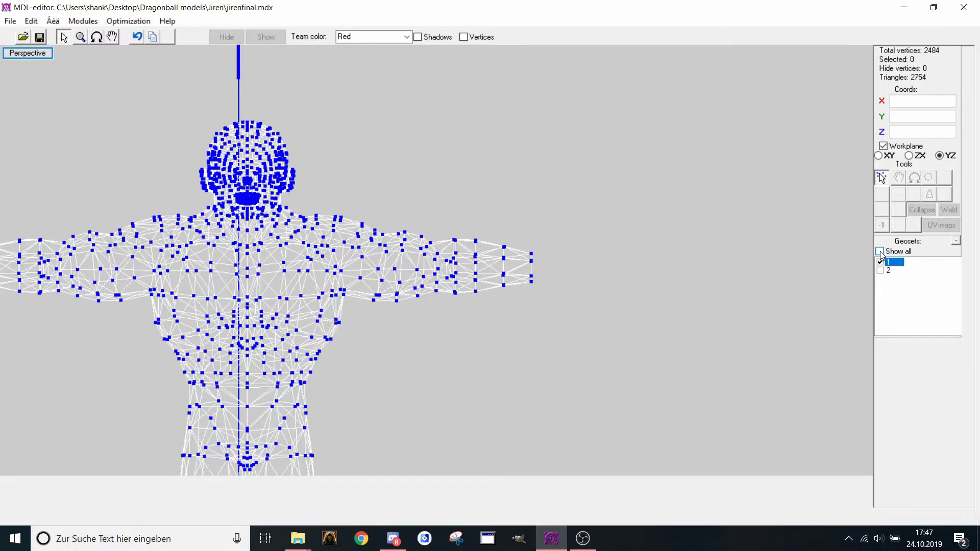
click(880, 252)
click(880, 252)
click(880, 270)
click(880, 263)
click(880, 269)
click(880, 269)
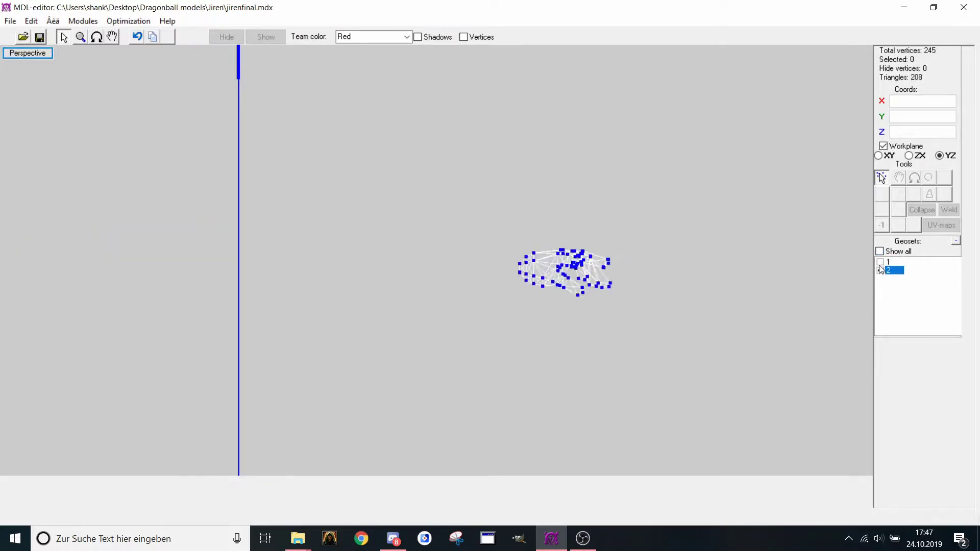
click(880, 262)
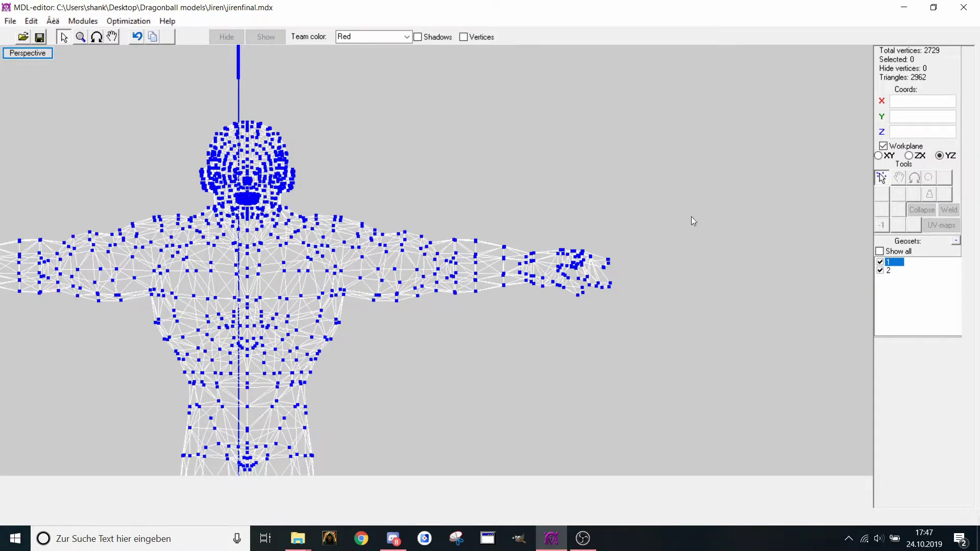
Turn Show all on and deactivate geoset 2 so that only geoset 1 is editable
scroll(600, 288, up, 2)
click(880, 252)
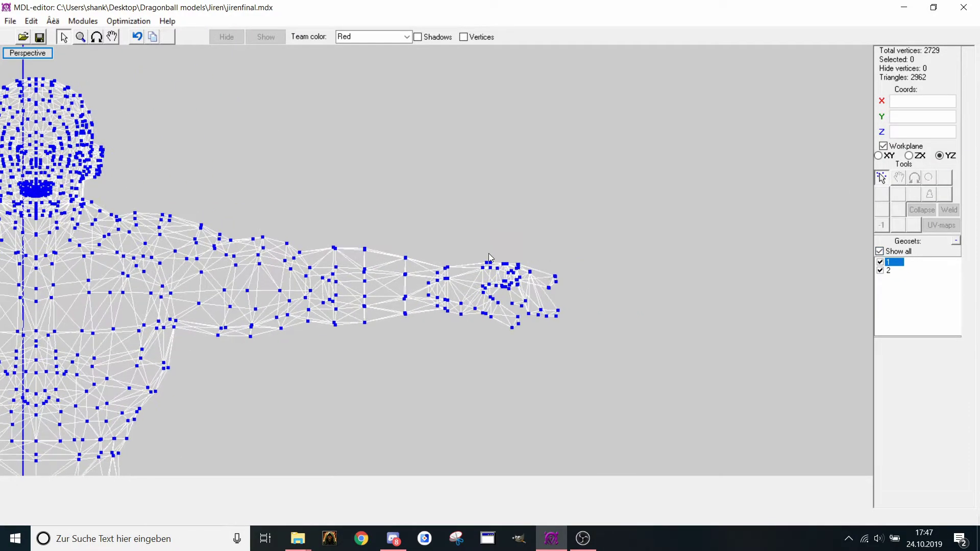
click(880, 271)
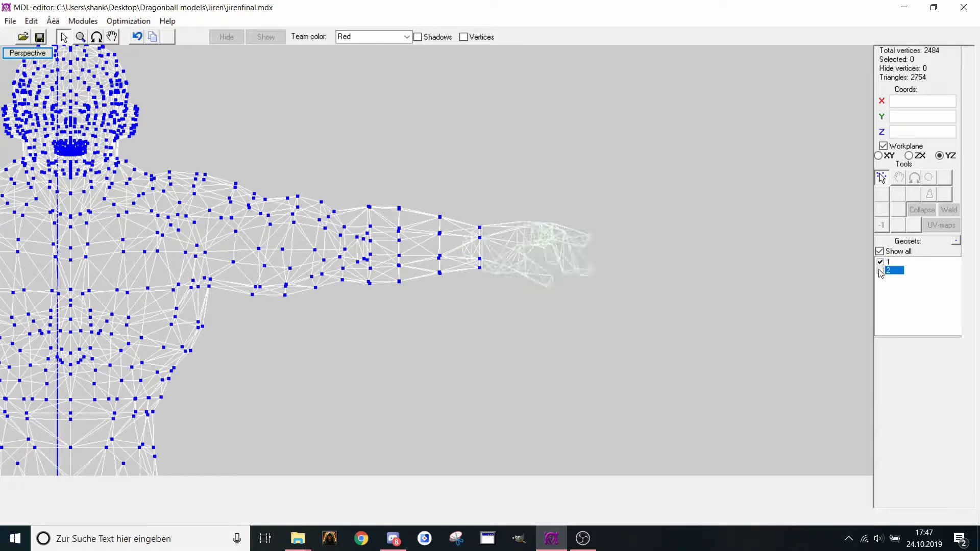
Reactivate geoset 2 alongside geoset 1 and select the two vertices on the forearm's upper edge
scroll(518, 232, up, 3)
click(880, 271)
scroll(451, 270, up, 2)
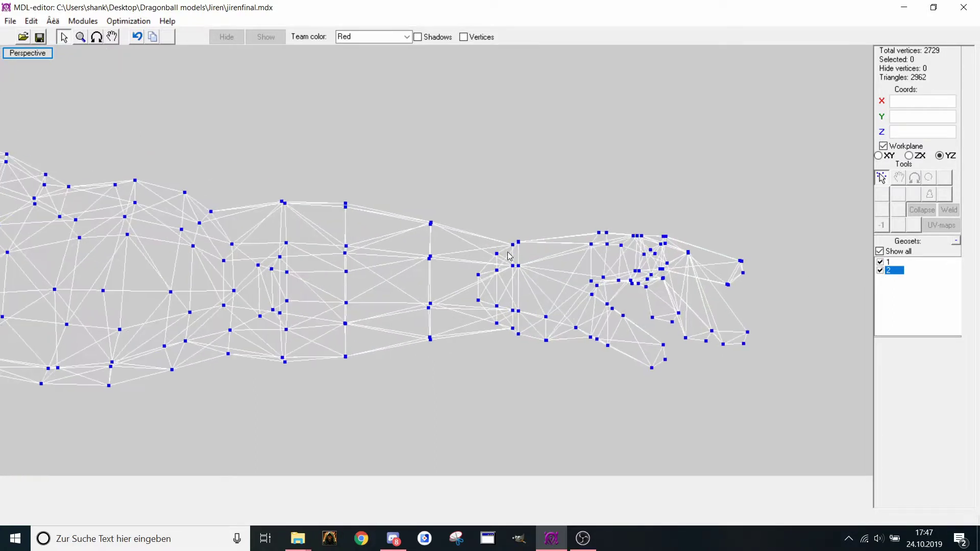
drag(414, 187, 450, 235)
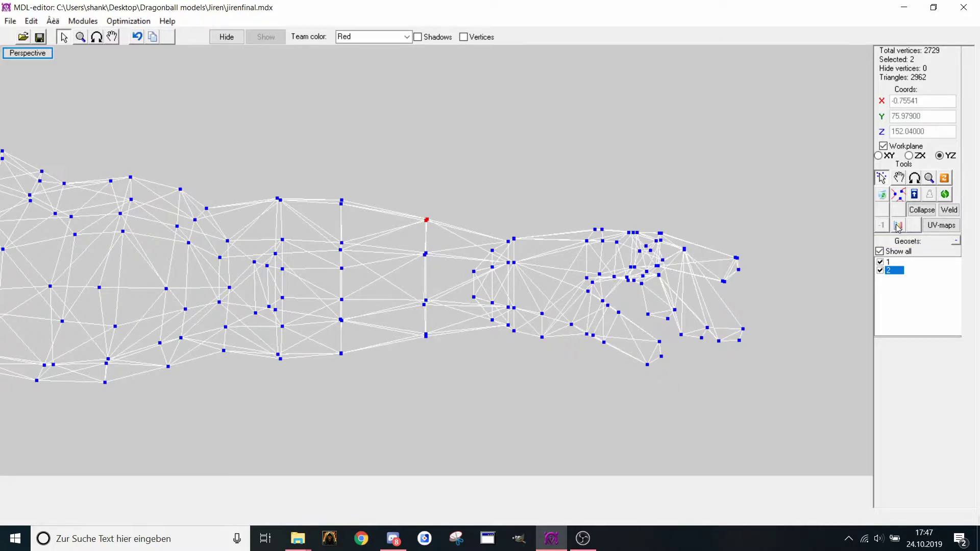
Select all vertices of the model, switch to the textured display and look closely at the head
scroll(702, 282, down, 5)
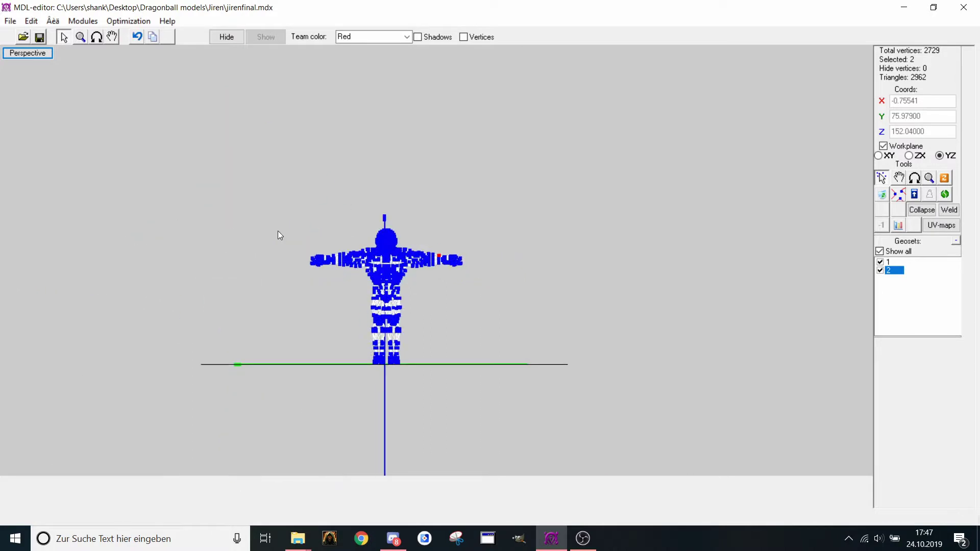
scroll(278, 233, up, 2)
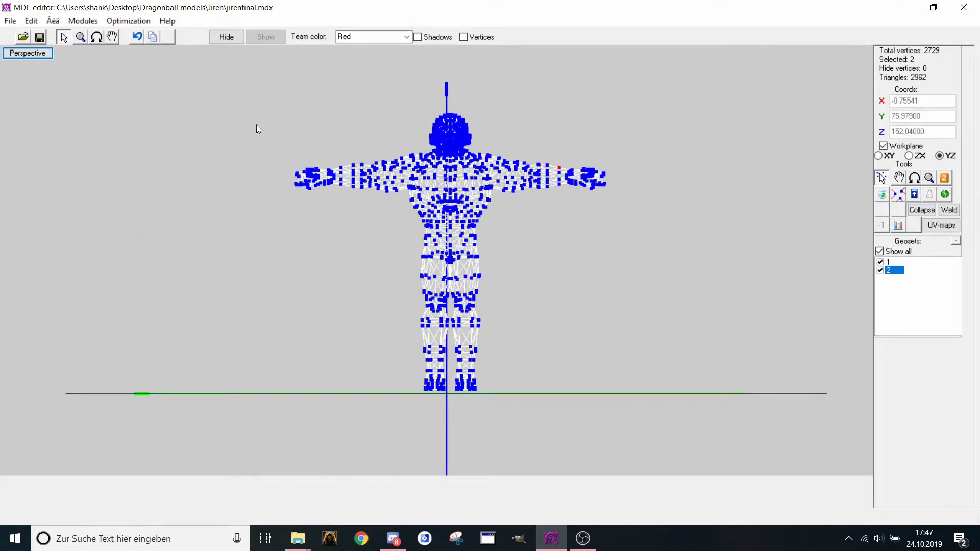
key(ctrl+a)
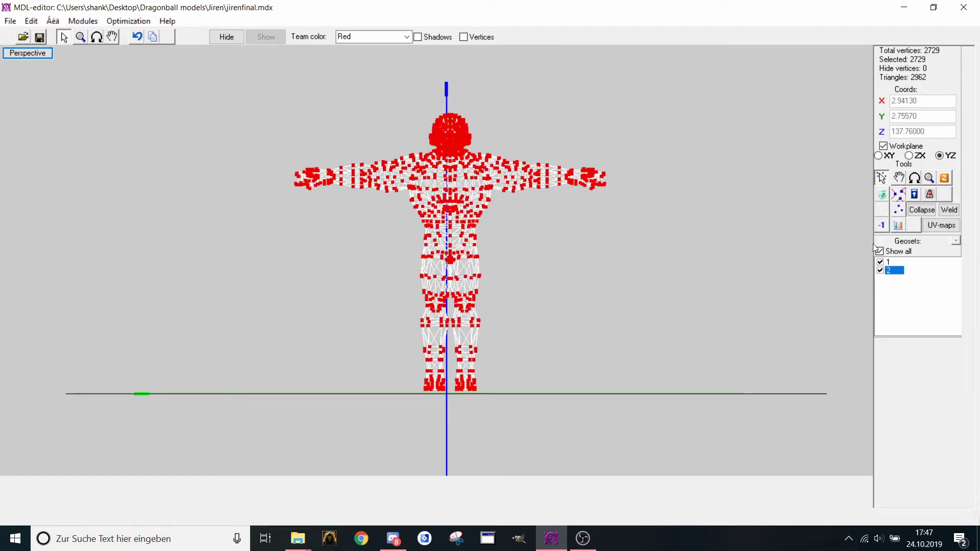
scroll(417, 182, up, 2)
key(t)
middle_drag(419, 183, 410, 314)
scroll(382, 340, up, 3)
scroll(399, 341, up, 3)
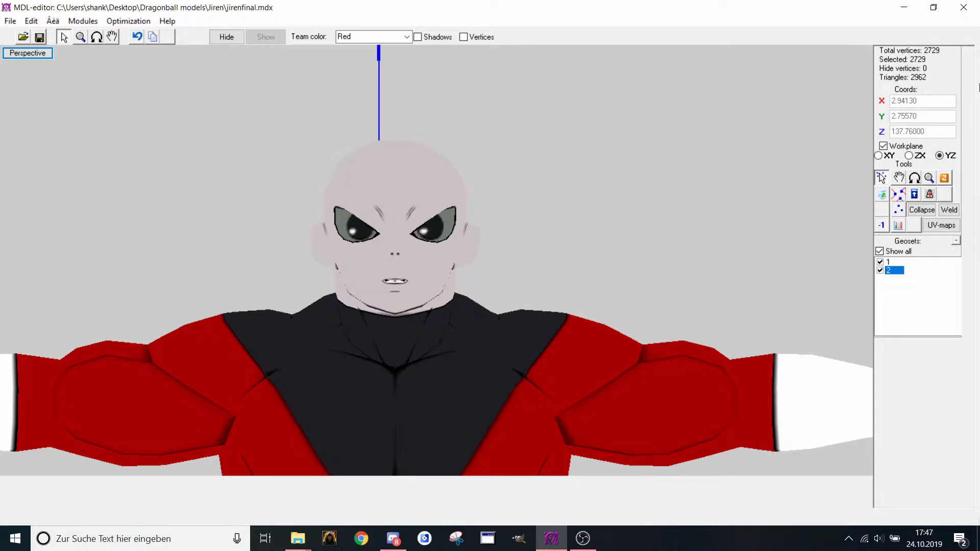
Examine the textured model's head, torso, arms and legs from the front
scroll(306, 315, down, 5)
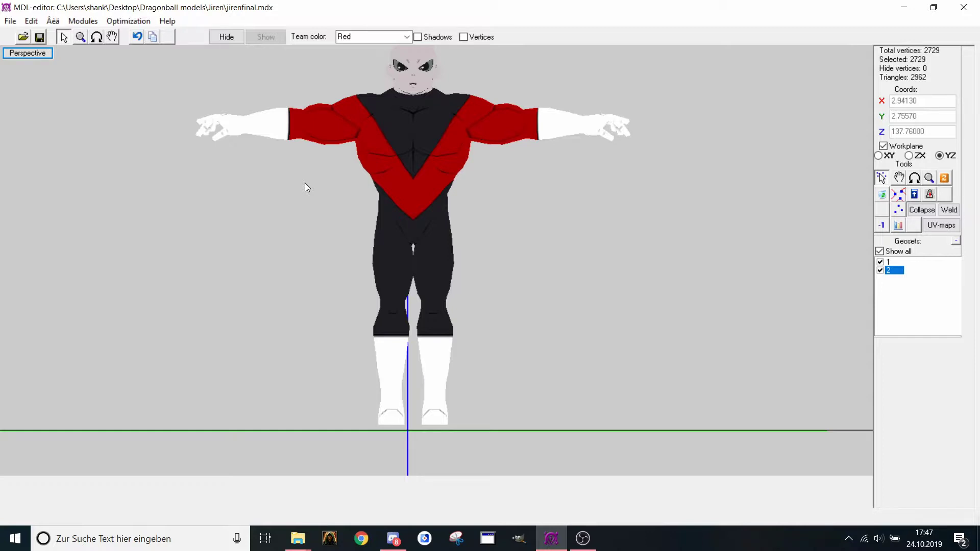
scroll(304, 182, up, 4)
middle_drag(312, 184, 332, 313)
scroll(332, 314, down, 5)
scroll(332, 314, up, 2)
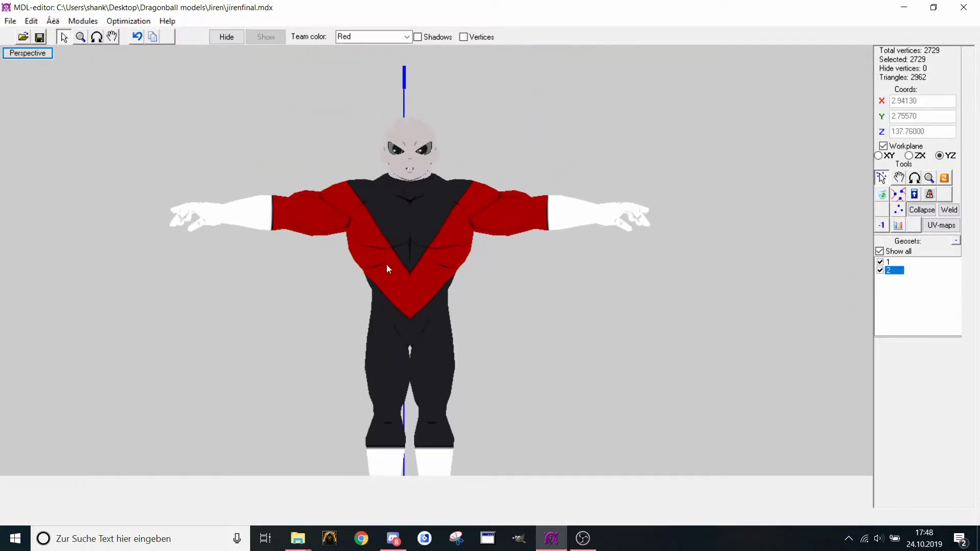
scroll(692, 223, up, 5)
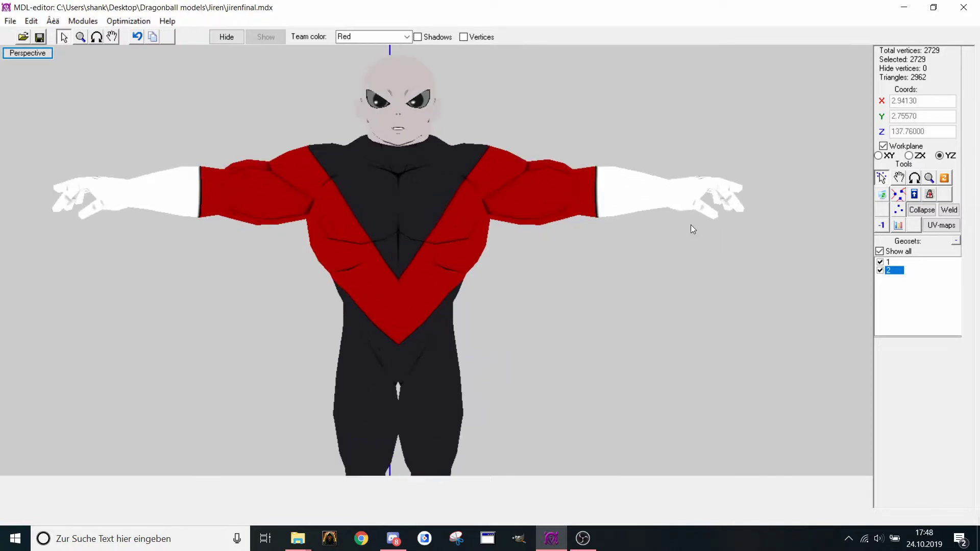
middle_drag(691, 225, 653, 185)
scroll(676, 253, down, 5)
scroll(653, 185, up, 1)
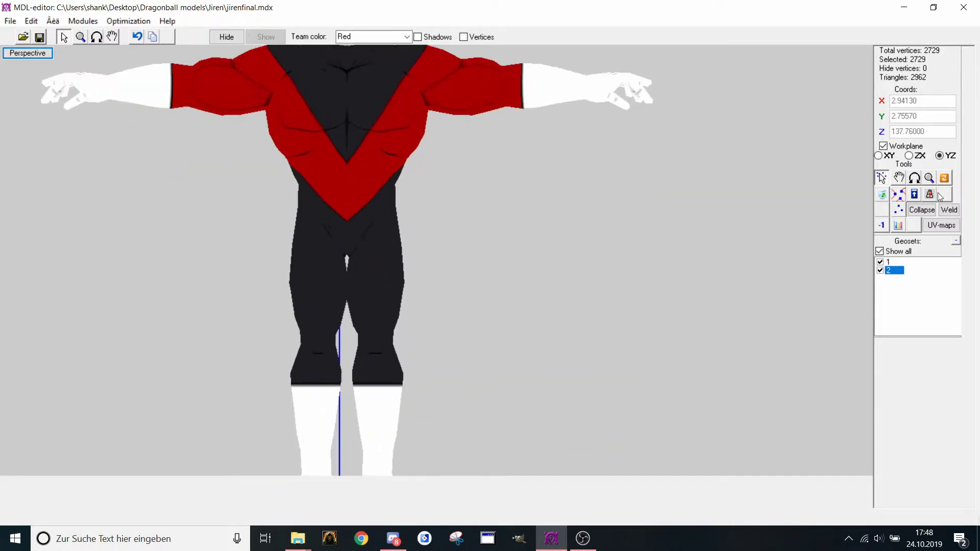
middle_drag(841, 190, 834, 224)
scroll(834, 224, up, 1)
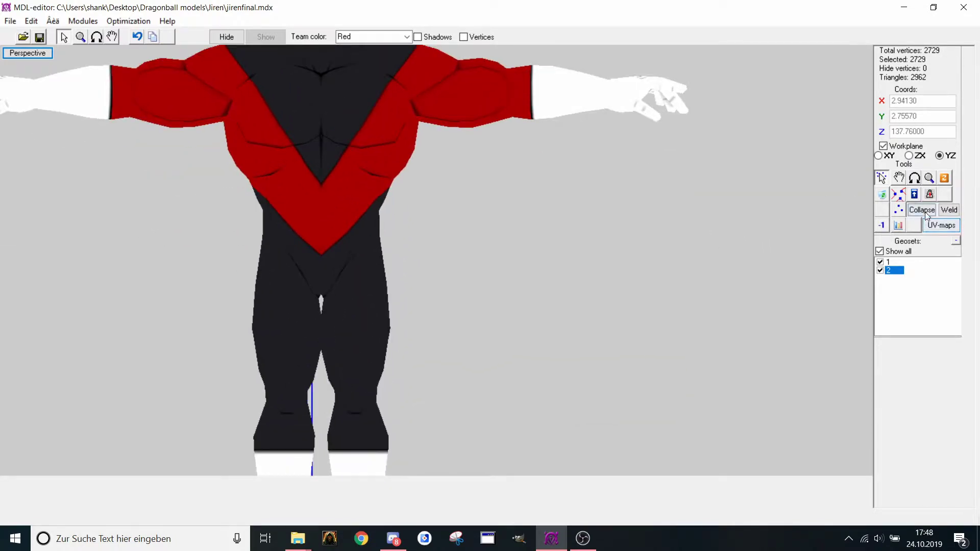
scroll(704, 271, down, 3)
scroll(666, 242, up, 4)
Return to the wireframe display and undo the selection of all vertices
key(ctrl+w)
scroll(563, 185, up, 3)
middle_drag(563, 185, 520, 250)
scroll(534, 195, up, 3)
key(ctrl+z)
middle_drag(533, 195, 495, 198)
scroll(495, 198, up, 3)
Rotate the view around the forearm, select the two vertices on its upper edge and collapse them
click(80, 37)
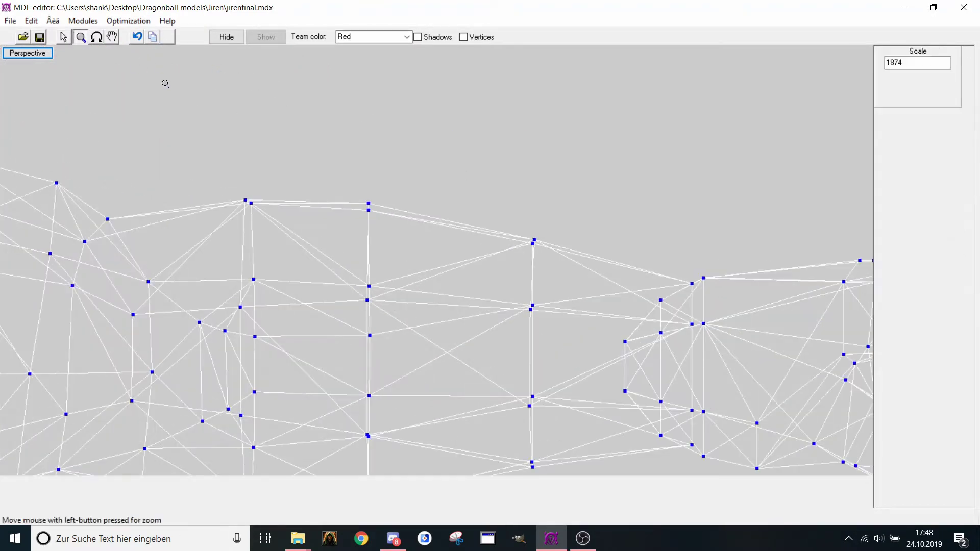
click(96, 36)
drag(224, 164, 207, 174)
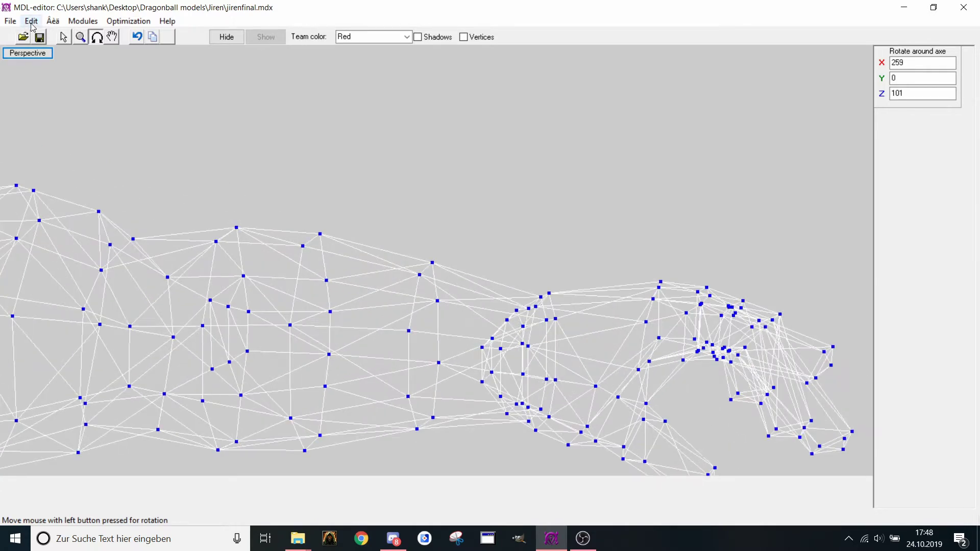
click(63, 36)
scroll(341, 231, up, 2)
drag(311, 193, 409, 246)
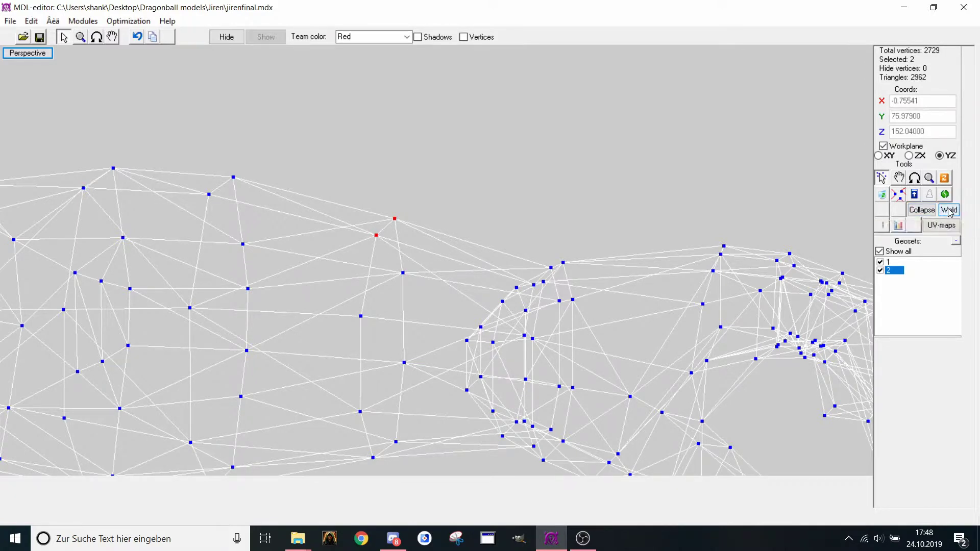
click(925, 214)
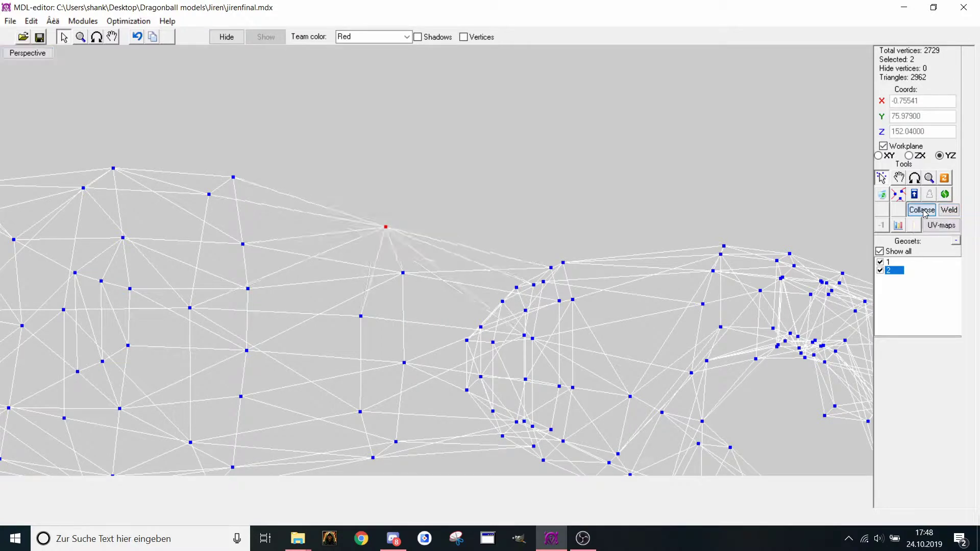
Check the collapsed forearm point in the textured and wireframe displays, and undo the collapse
key(F3)
scroll(342, 175, up, 2)
key(F2)
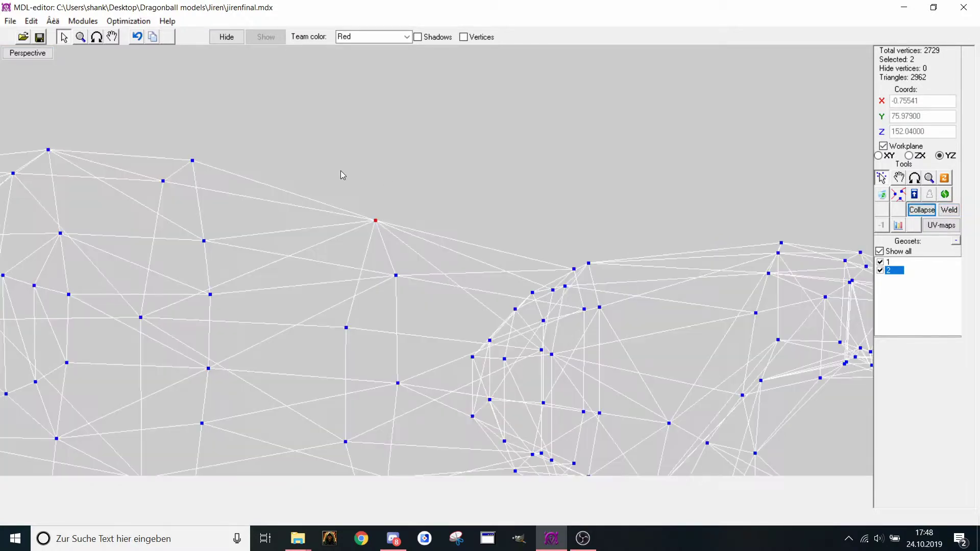
key(ctrl+z)
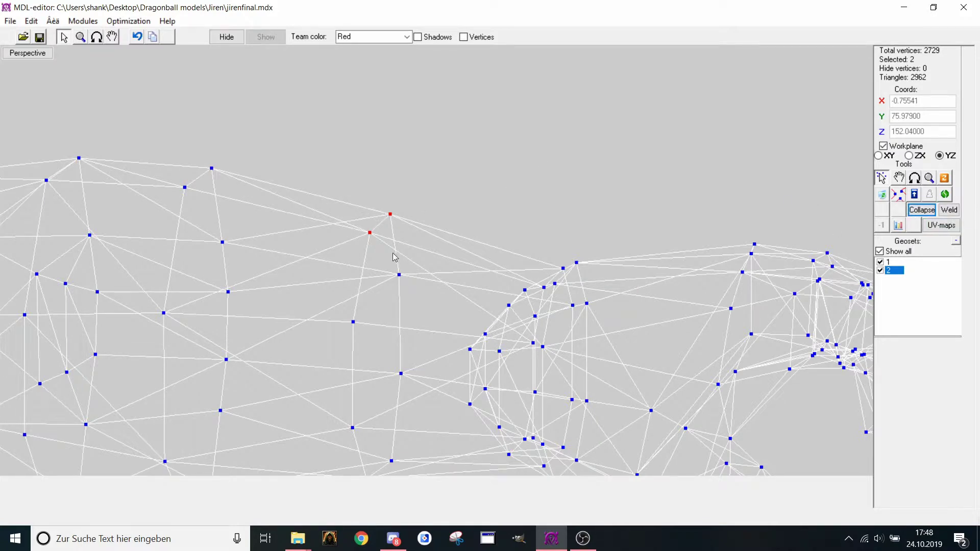
Reselect the same two upper forearm vertices and collapse them again
drag(327, 192, 400, 247)
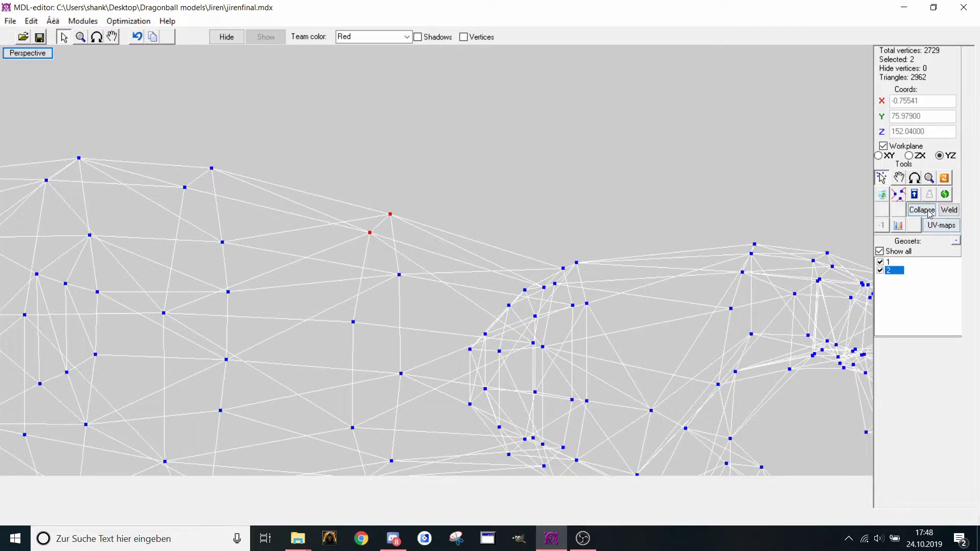
click(922, 210)
click(82, 21)
click(82, 21)
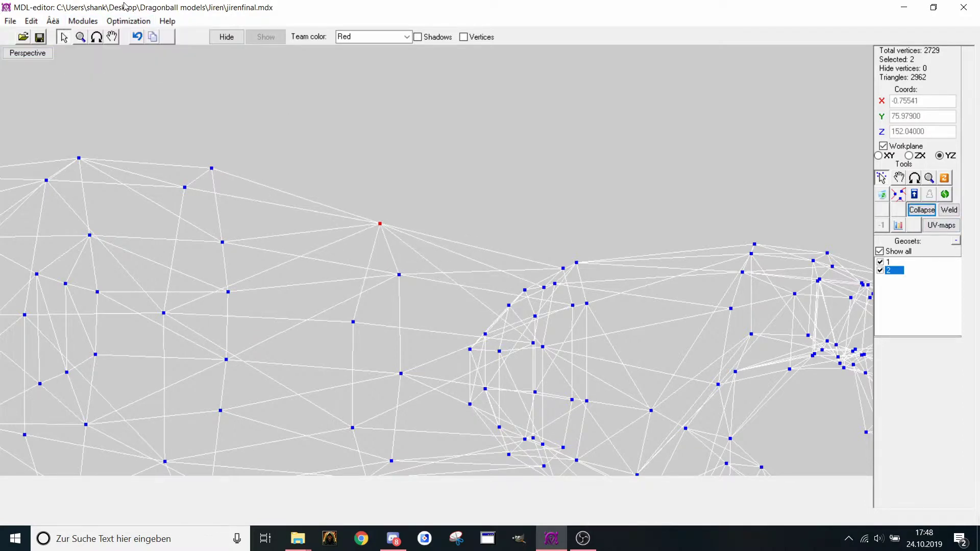
Rotate the wireframe around the arm to examine the forearm and hand vertices from the side
click(96, 37)
drag(176, 127, 224, 204)
scroll(249, 250, down, 5)
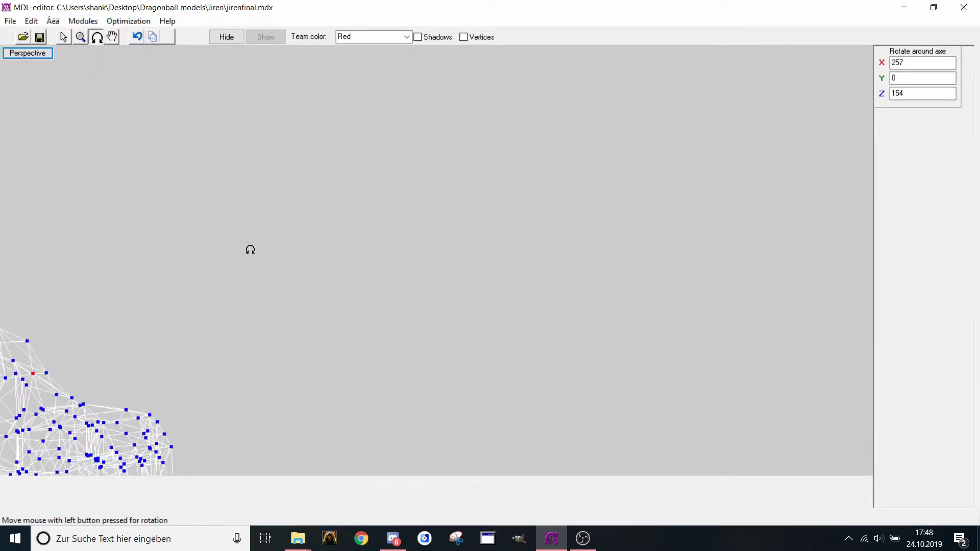
middle_drag(249, 249, 405, 156)
mouse_move(404, 156)
mouse_down()
mouse_move(459, 259)
mouse_move(468, 253)
mouse_move(492, 339)
mouse_move(501, 339)
mouse_move(501, 286)
mouse_move(466, 254)
mouse_move(505, 228)
mouse_move(475, 231)
mouse_move(499, 177)
mouse_up()
scroll(564, 182, up, 3)
key(w)
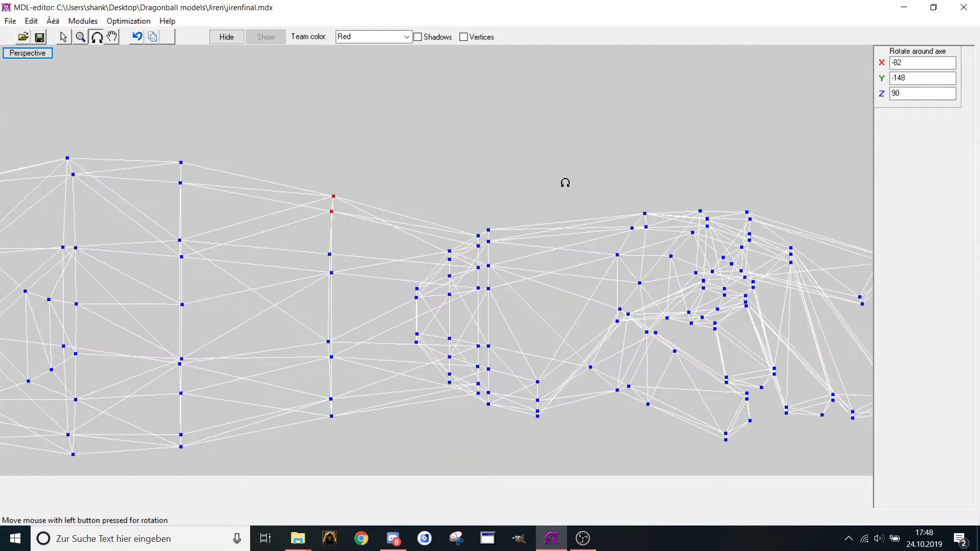
Select the three vertices on the wrist's upper edge, where the hand meets the forearm, and collapse them
scroll(565, 182, up, 6)
click(83, 21)
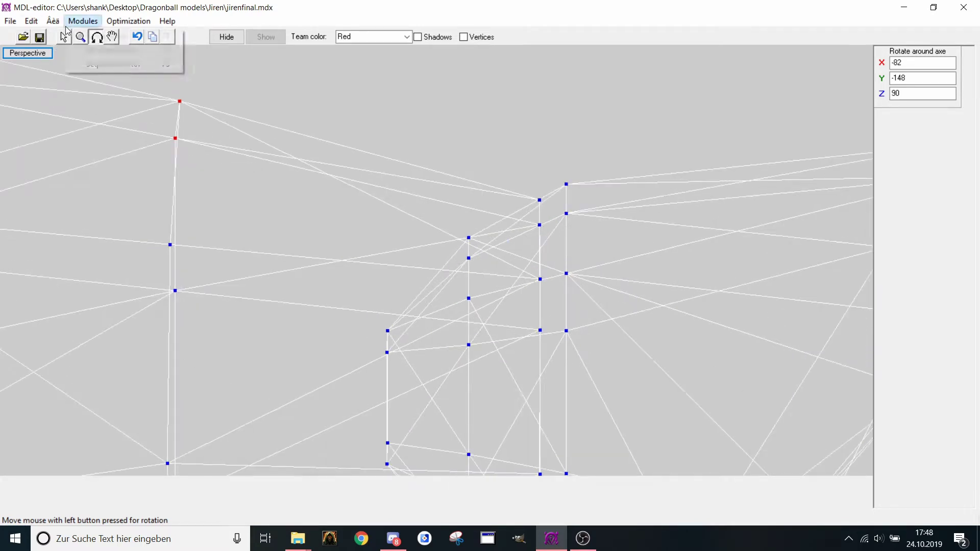
click(90, 35)
key(w)
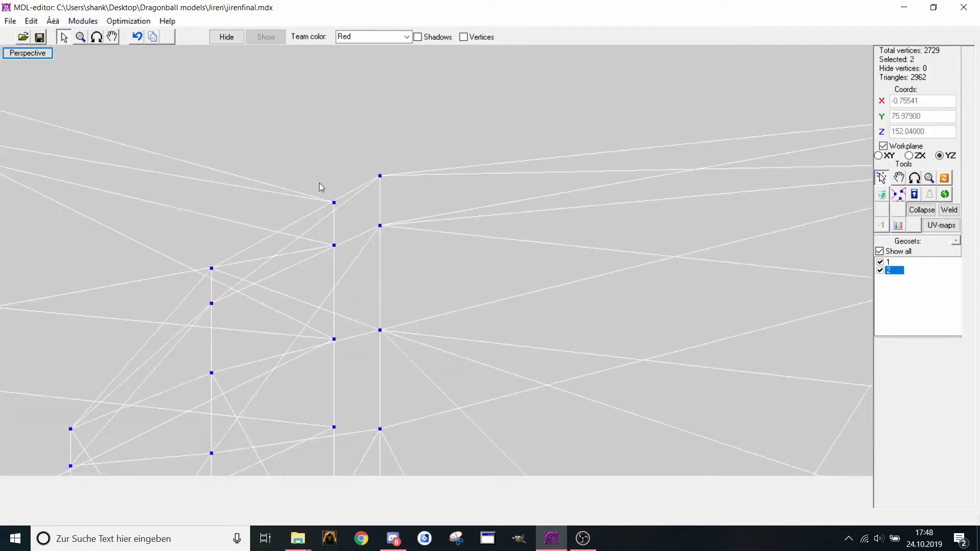
mouse_move(317, 181)
mouse_down()
mouse_move(346, 216)
mouse_move(385, 208)
mouse_up()
scroll(385, 209, down, 2)
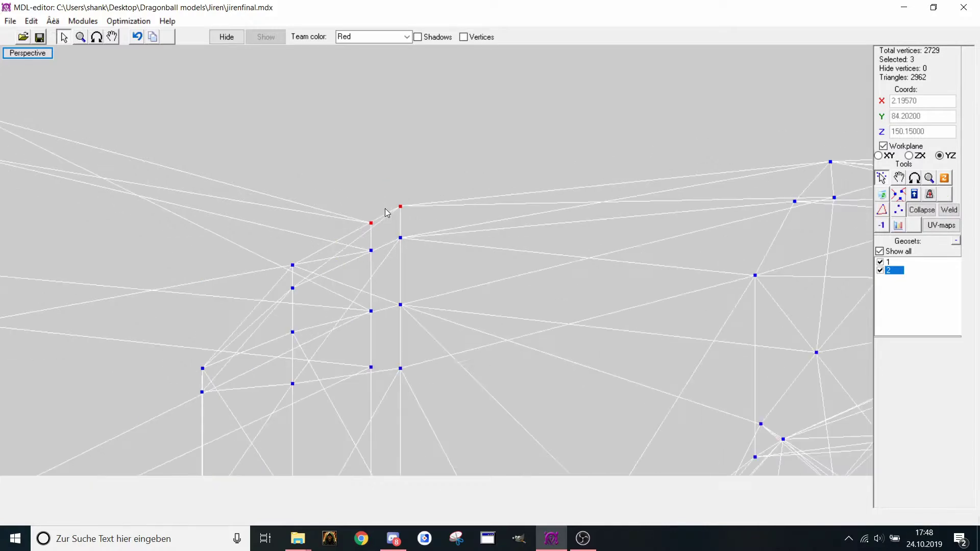
click(921, 210)
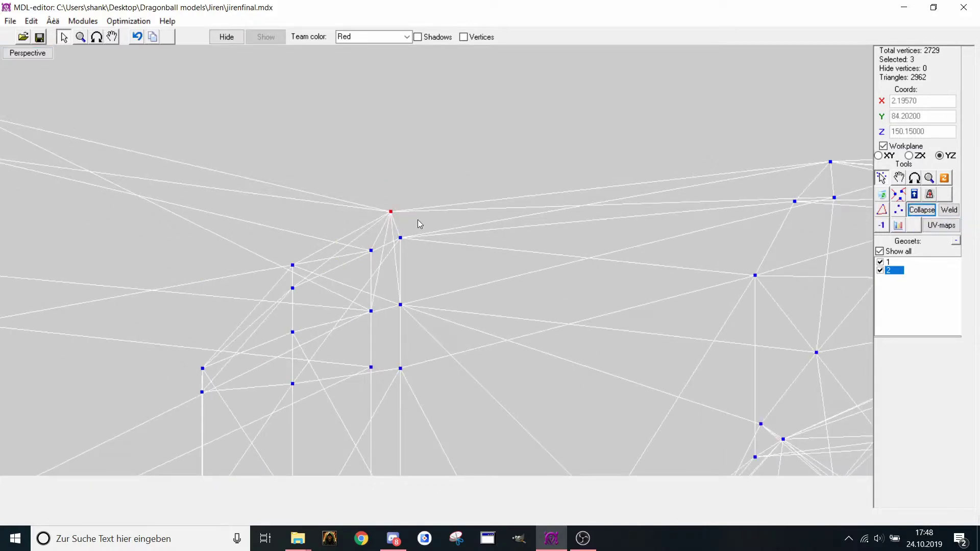
Undo the wrist collapse and weld the three selected vertices instead
scroll(417, 219, up, 2)
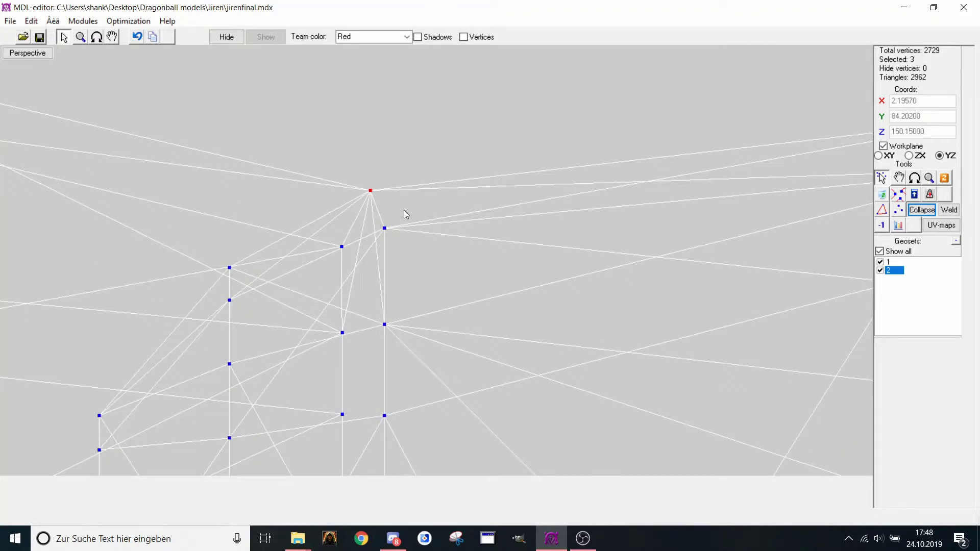
key(ctrl+z)
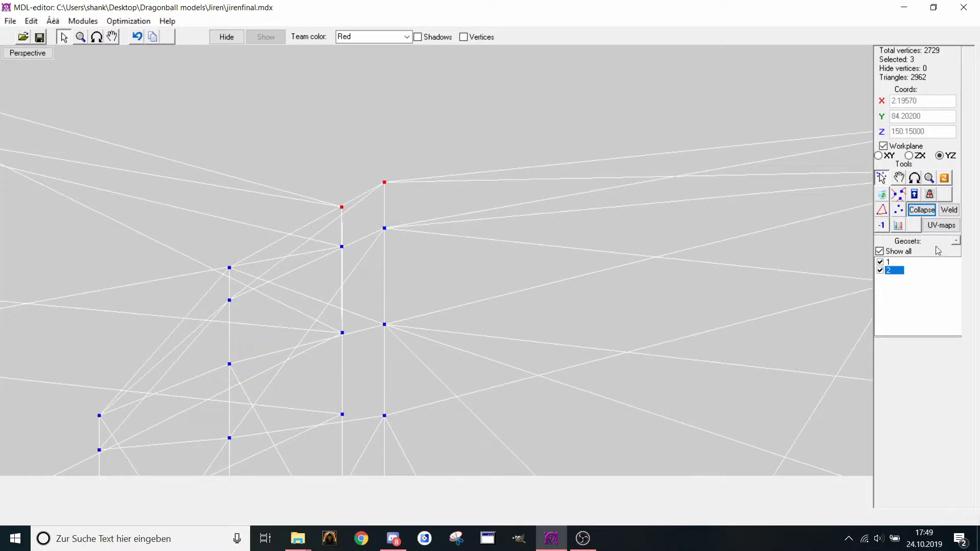
click(947, 210)
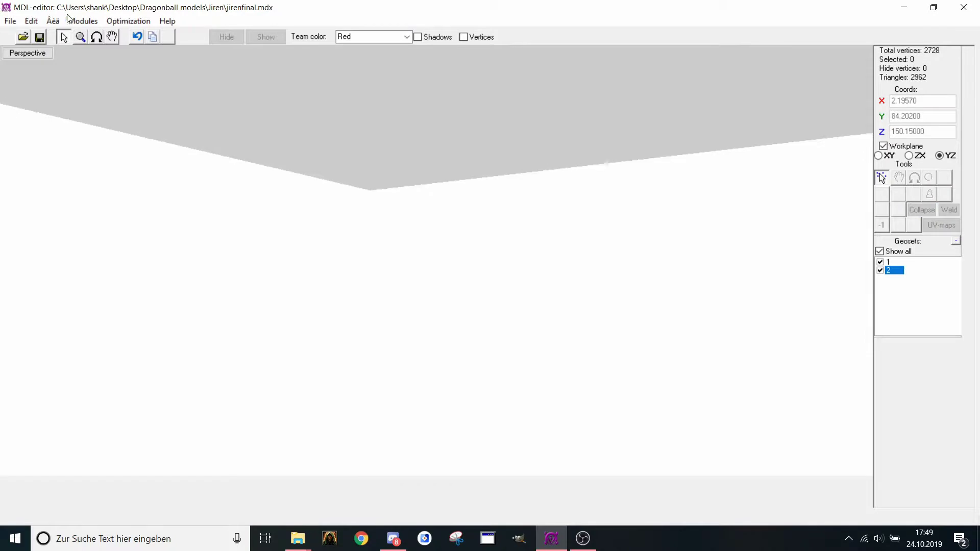
Undo the weld and rotate the wireframe view around the wrist with the three vertices still selected
click(97, 36)
mouse_move(143, 128)
mouse_down()
mouse_move(186, 164)
mouse_move(247, 140)
mouse_move(469, 178)
mouse_move(515, 285)
mouse_up()
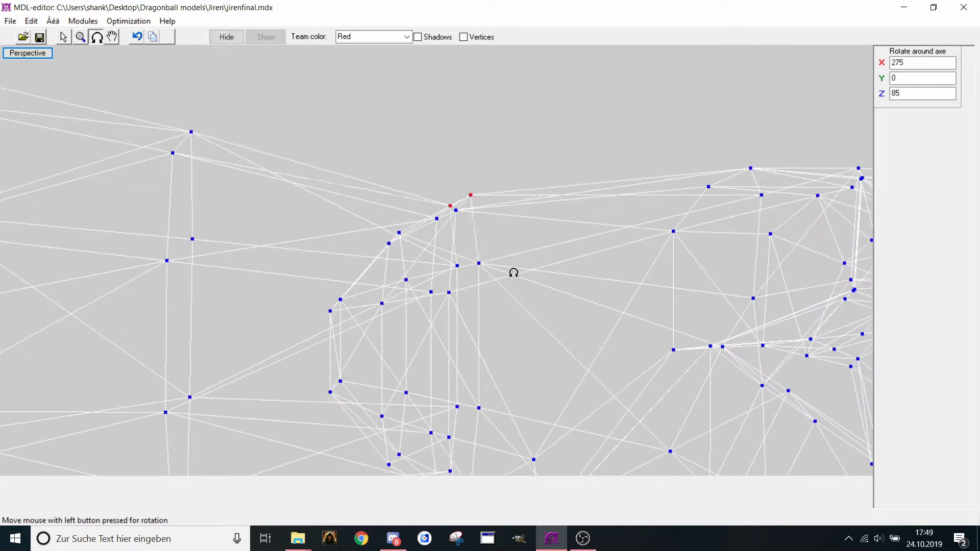
click(63, 37)
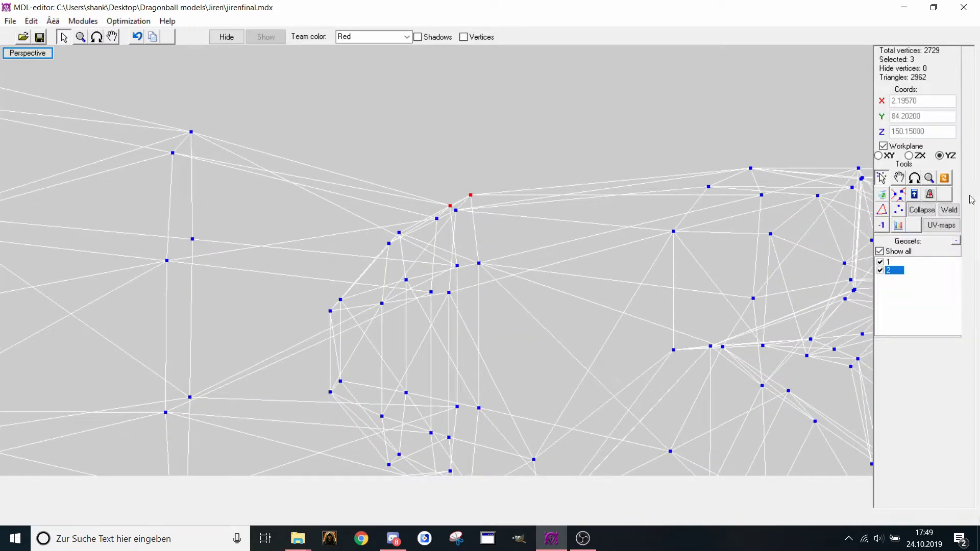
scroll(536, 186, down, 3)
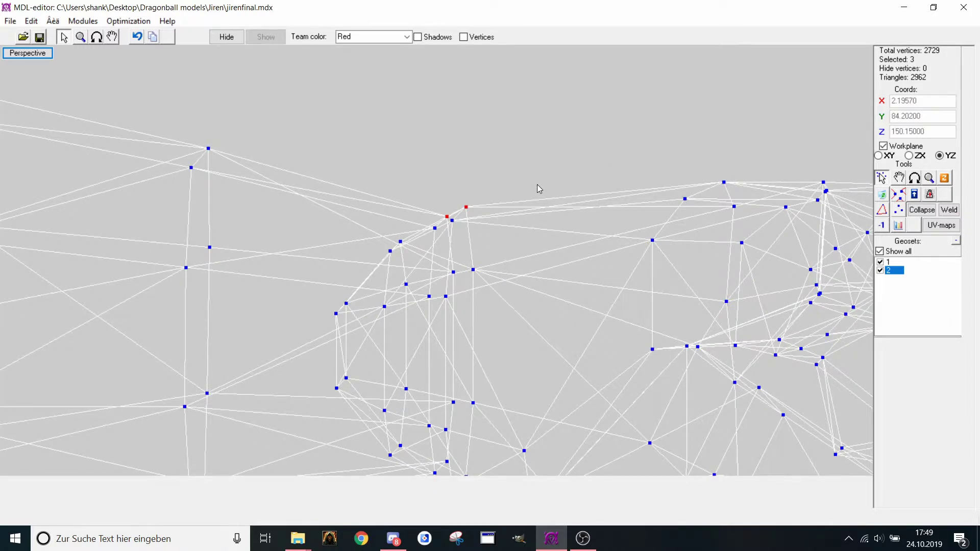
Open the texture map editor for the three selected wrist vertices
click(83, 21)
click(107, 48)
scroll(617, 275, down, 11)
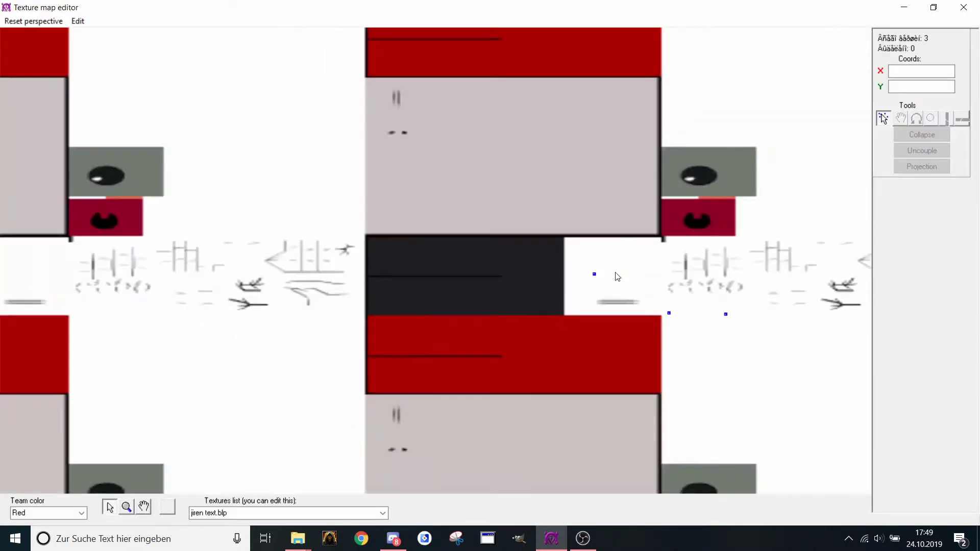
Select the two leftmost of the three UV points on the jiren text.blp texture
middle_drag(589, 269, 453, 219)
scroll(454, 219, up, 10)
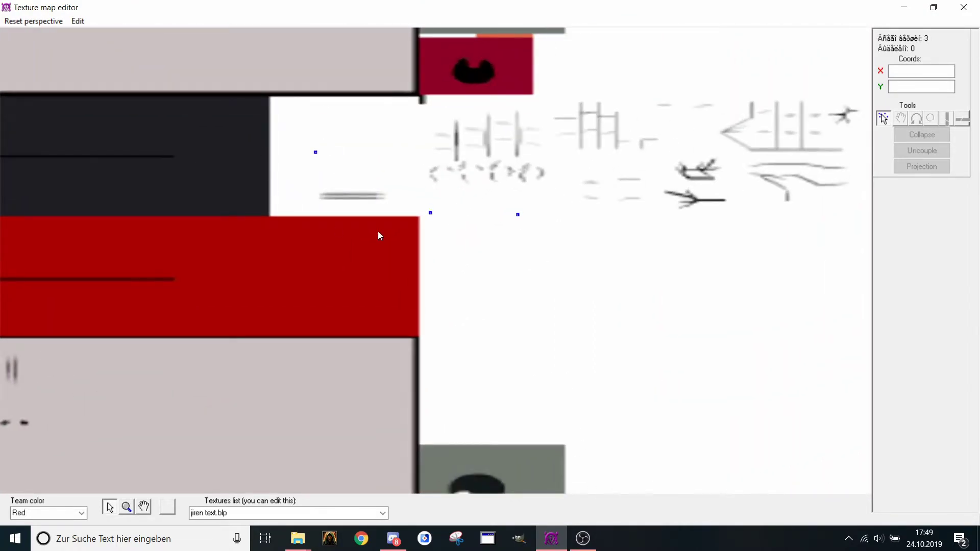
drag(292, 128, 514, 258)
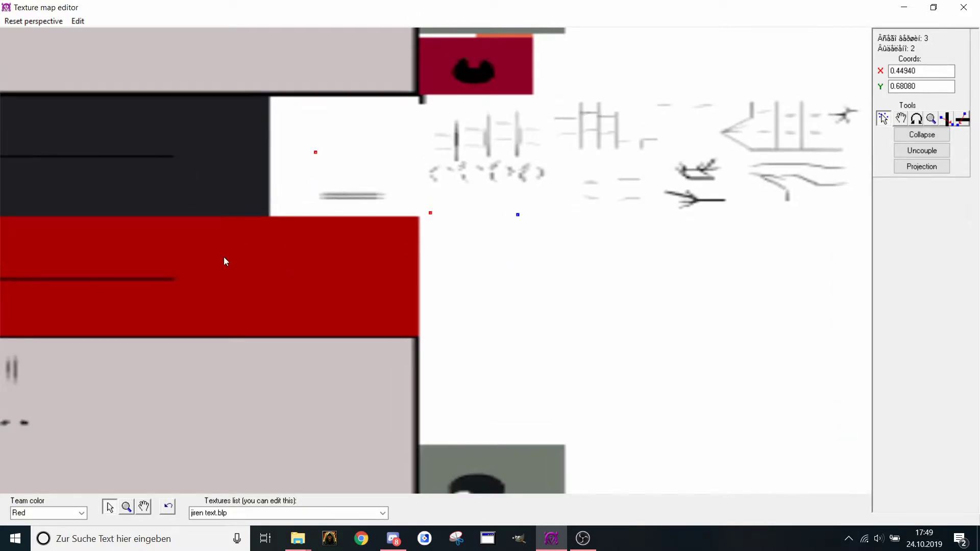
scroll(231, 289, down, 10)
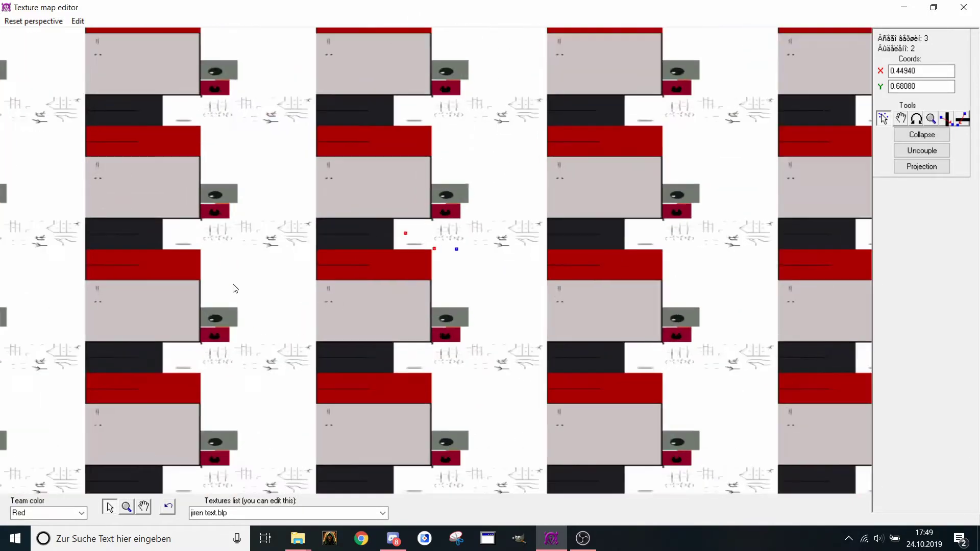
Close the texture map editor and return to the model's arm and torso
scroll(233, 285, down, 5)
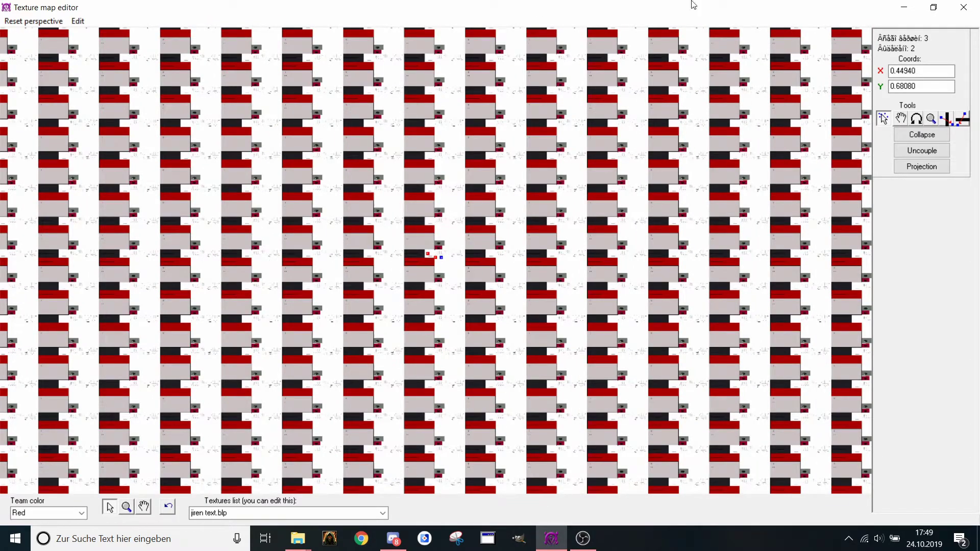
click(963, 8)
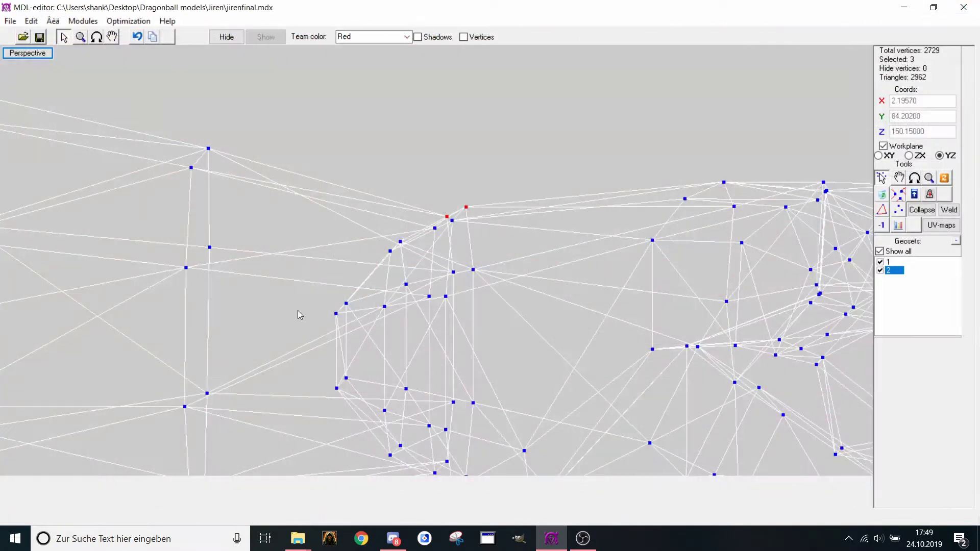
scroll(298, 308, down, 5)
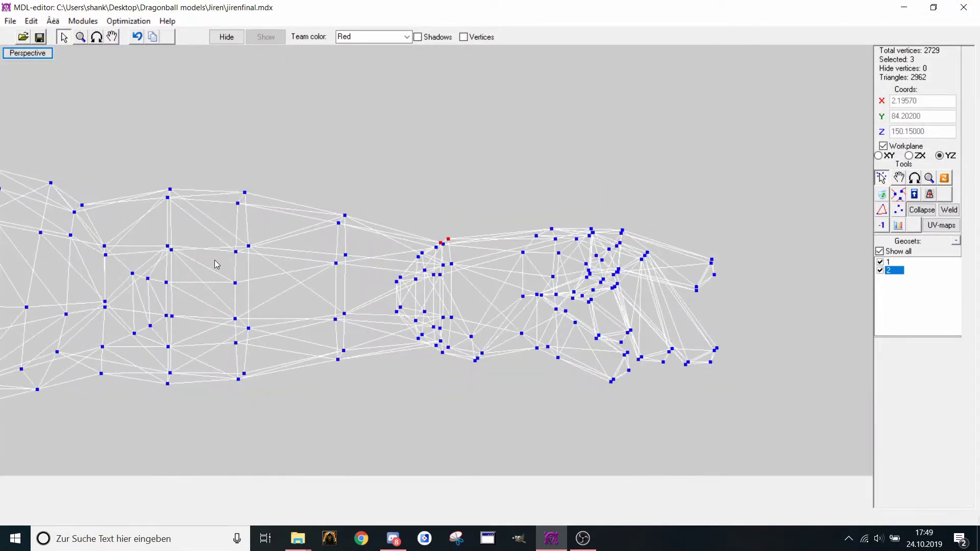
scroll(218, 263, down, 3)
scroll(376, 219, up, 3)
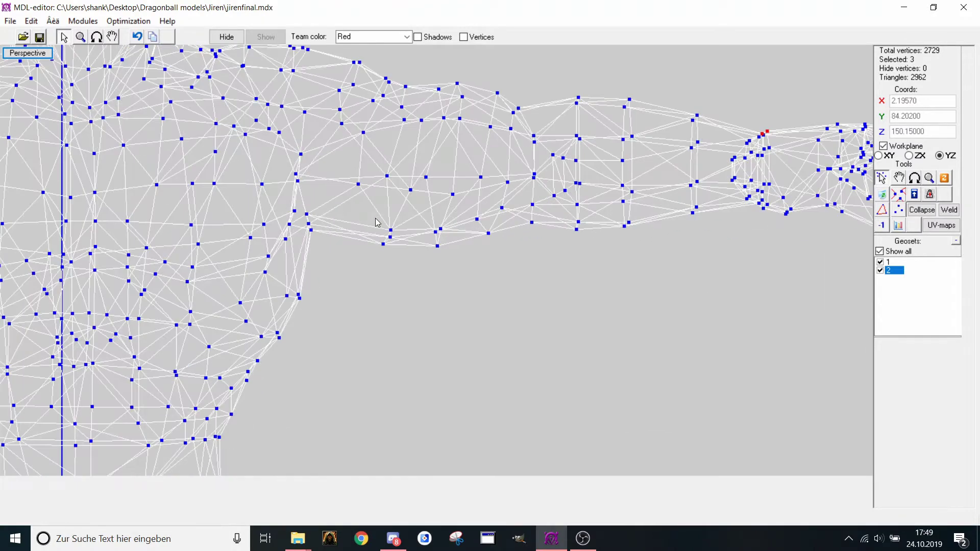
scroll(368, 209, down, 5)
scroll(362, 188, up, 4)
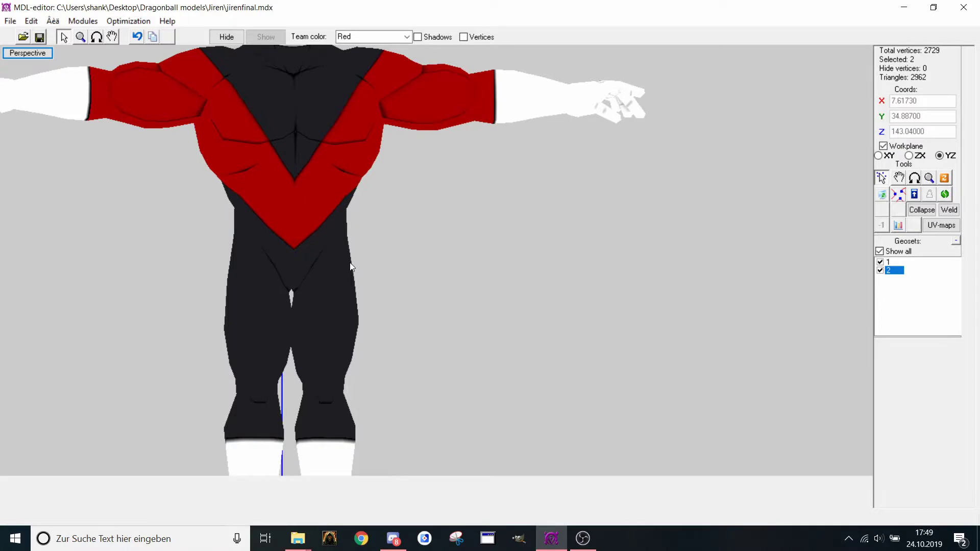
Add a waist vertex to the selected upper-arm vertices and try to weld the three together
key(F3)
shift+drag(305, 251, 319, 263)
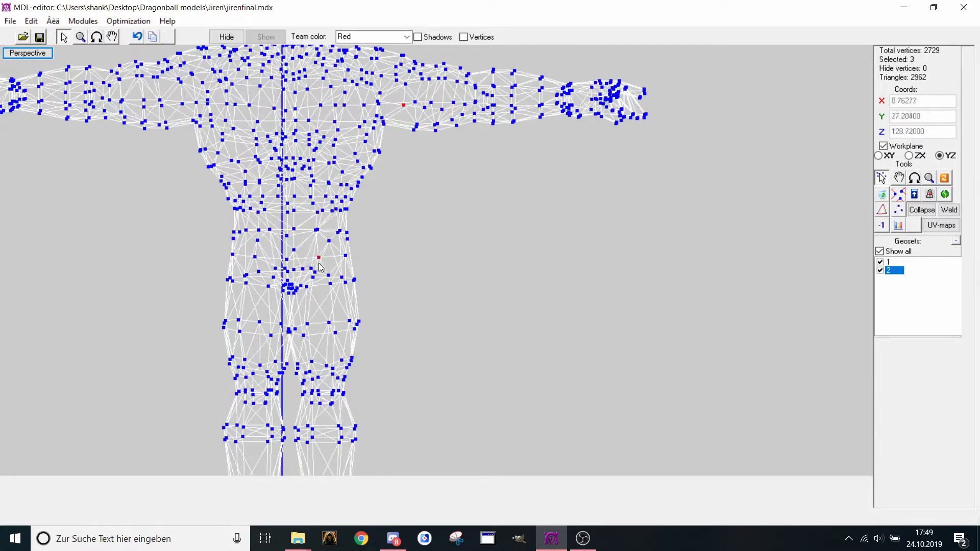
key(F4)
click(948, 211)
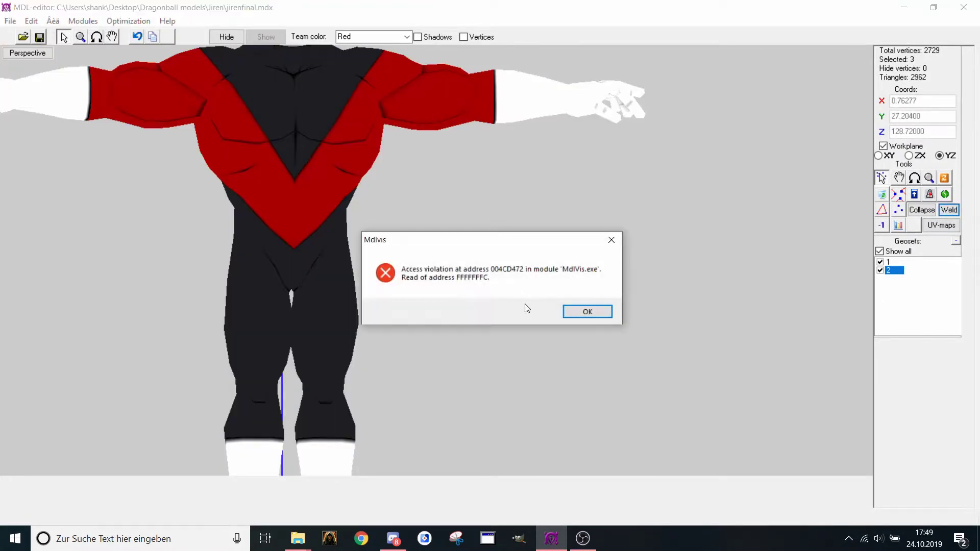
click(587, 305)
Examine the area around the armpit and torso in the textured and wireframe views
scroll(574, 303, up, 4)
key(F3)
scroll(433, 162, up, 4)
middle_drag(434, 162, 501, 230)
scroll(526, 284, up, 1)
scroll(501, 230, down, 2)
key(t)
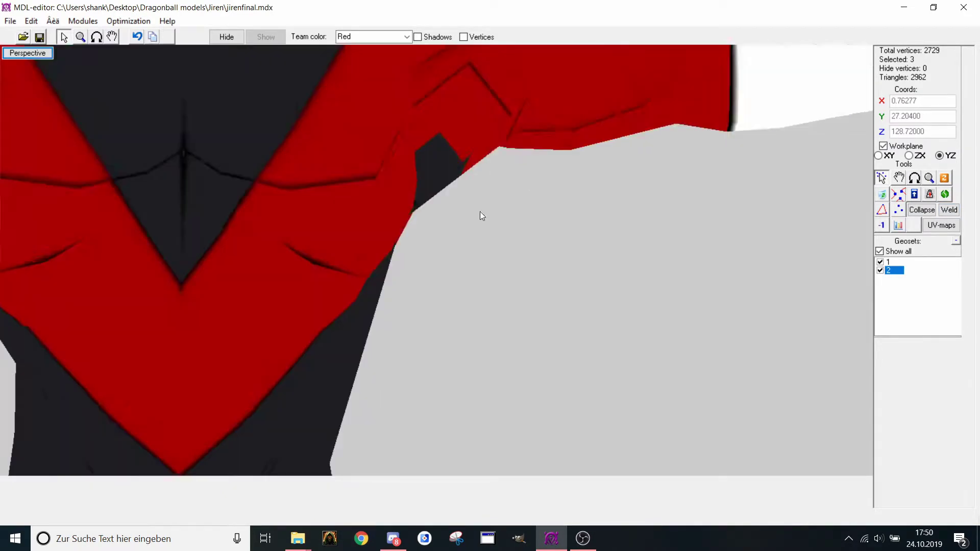
scroll(480, 211, down, 5)
key(t)
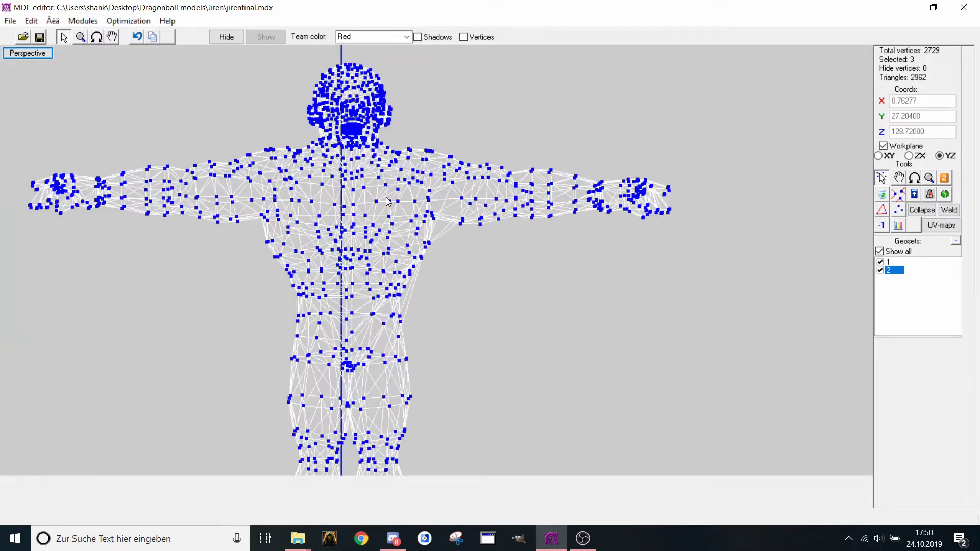
Select all of the model's vertices and examine their complete UV layout in the texture map editor
scroll(237, 163, down, 6)
key(ctrl+a)
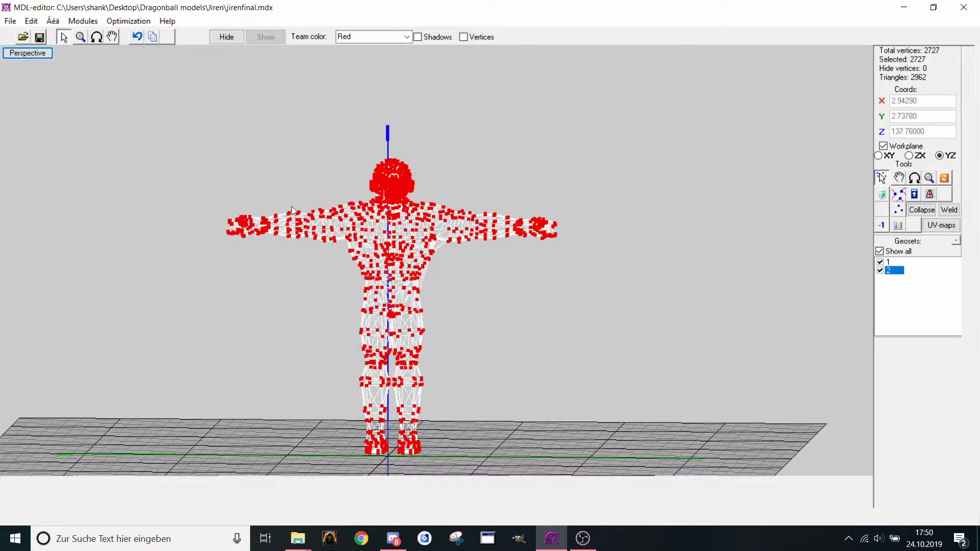
click(82, 20)
click(94, 48)
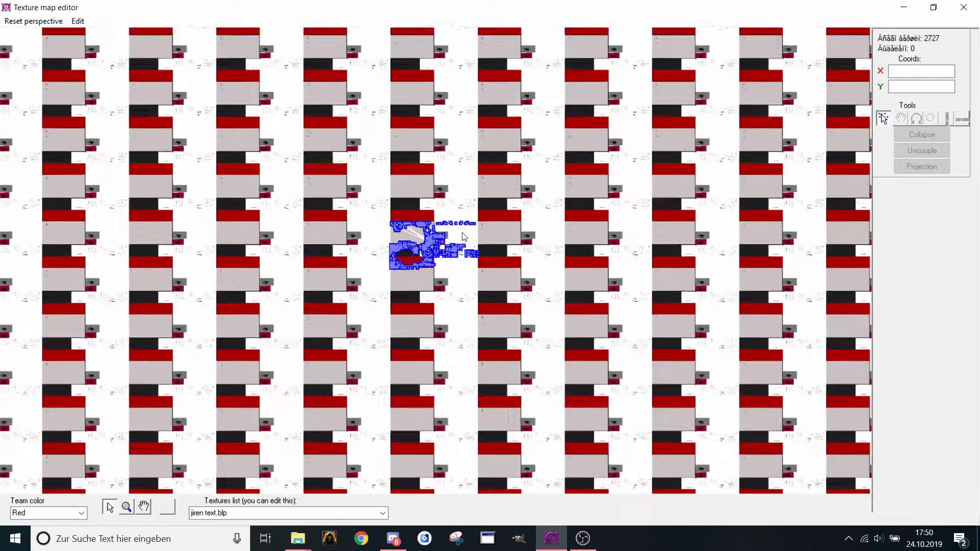
scroll(464, 237, up, 8)
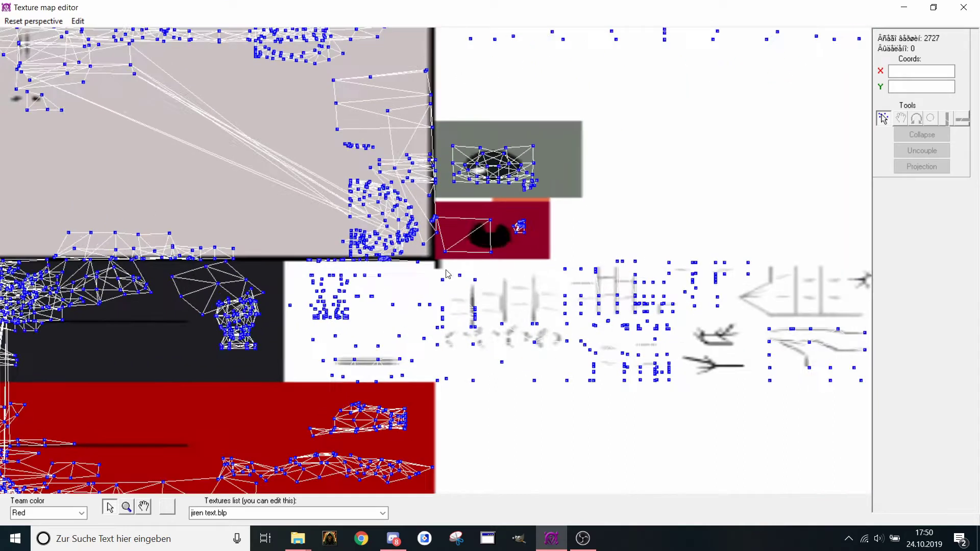
scroll(447, 274, down, 3)
scroll(452, 226, up, 3)
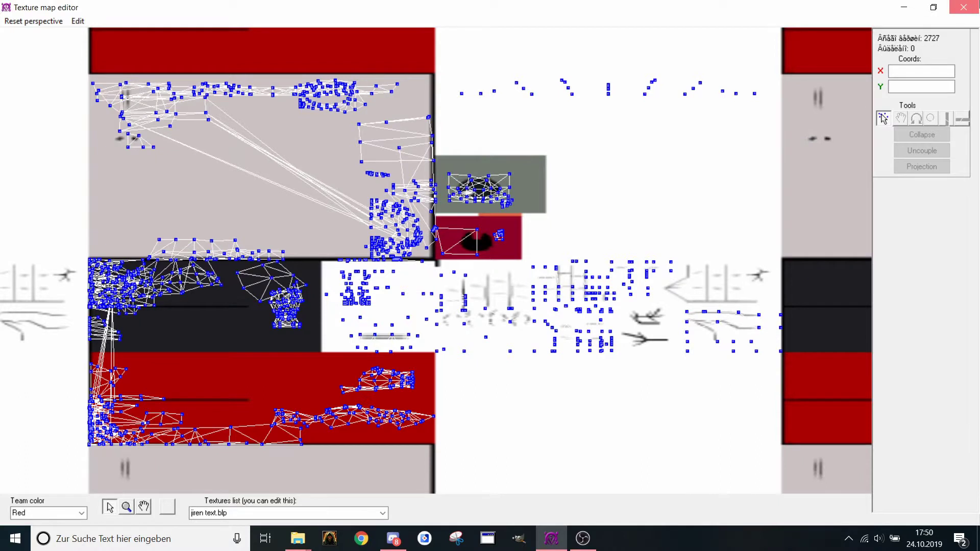
Close the texture map editor and undo the weld between the upper-arm and waist vertices
click(964, 7)
scroll(646, 243, up, 2)
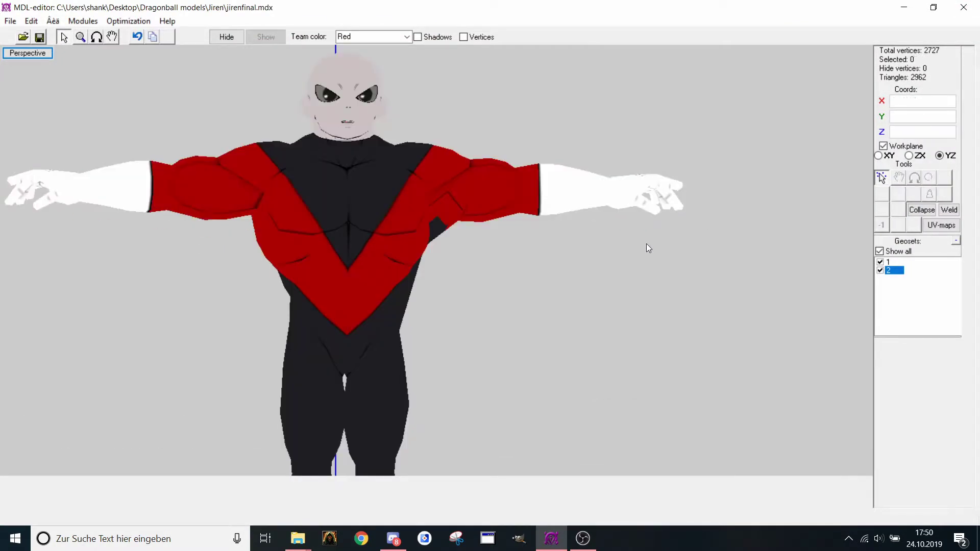
scroll(626, 245, up, 2)
middle_drag(626, 233, 573, 276)
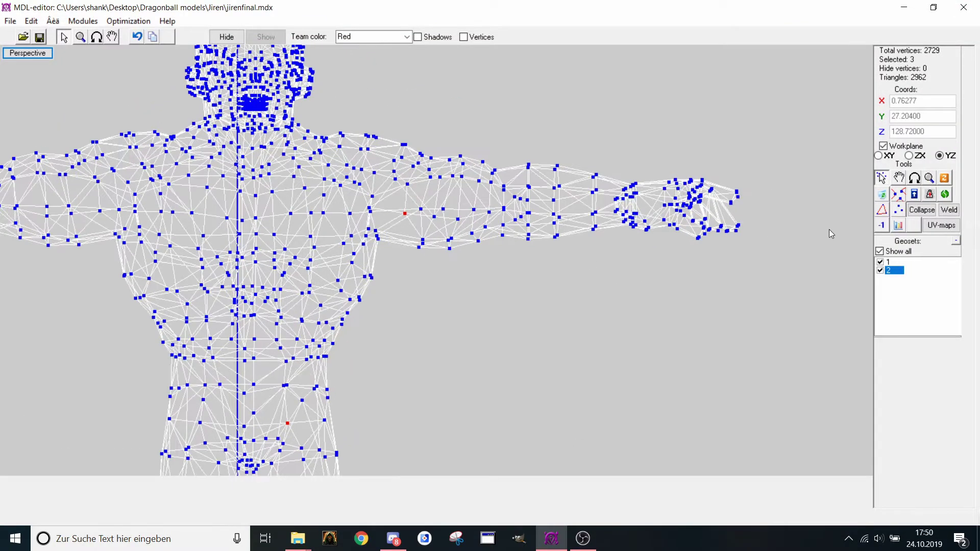
scroll(629, 206, up, 1)
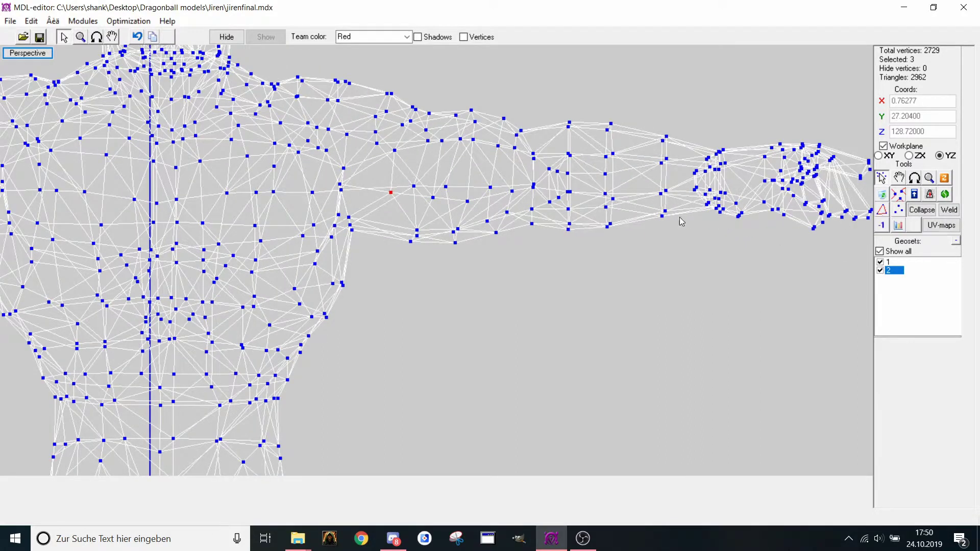
scroll(681, 221, up, 2)
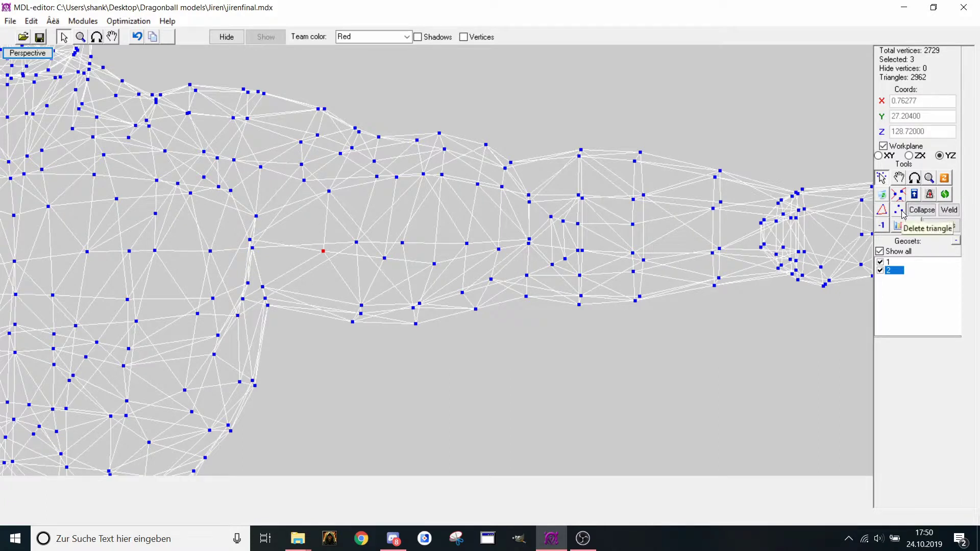
scroll(543, 251, down, 3)
scroll(531, 146, up, 6)
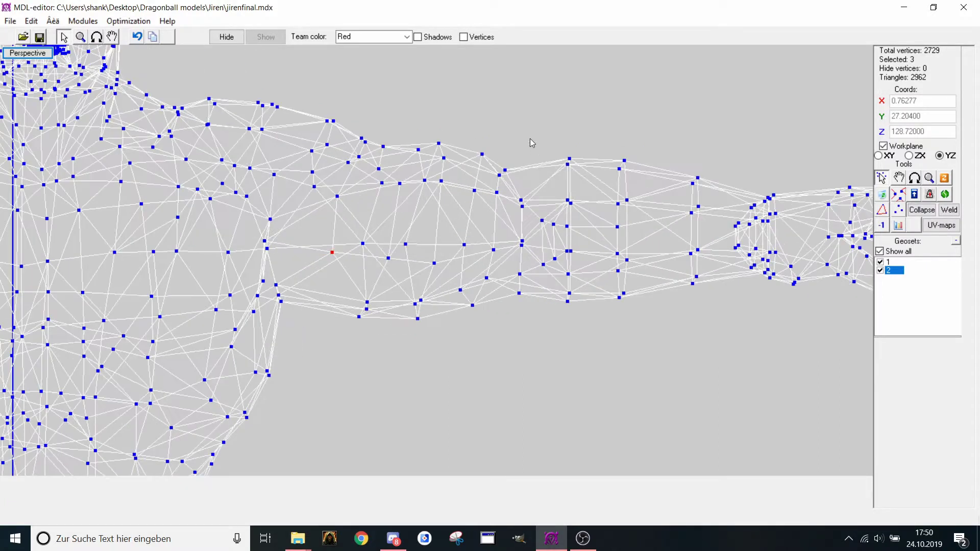
Select three vertices on the upper arm and try the Delete triangle and Create triangle tools on them
drag(498, 119, 470, 189)
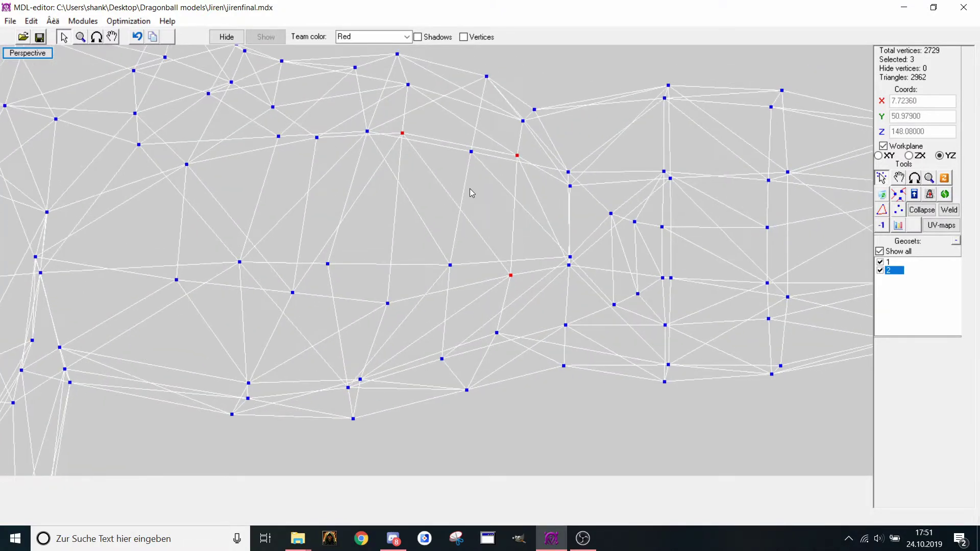
drag(512, 143, 534, 167)
click(535, 85)
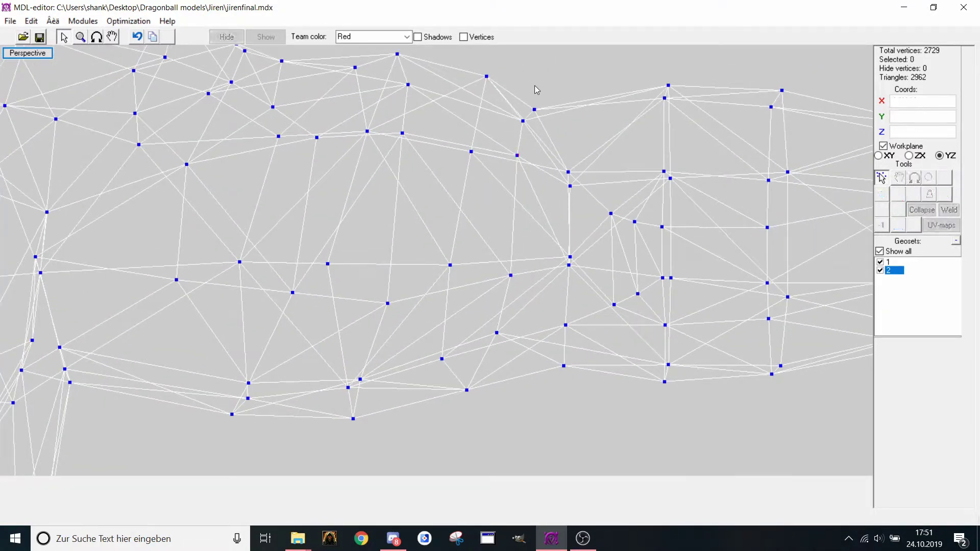
key(ctrl+z)
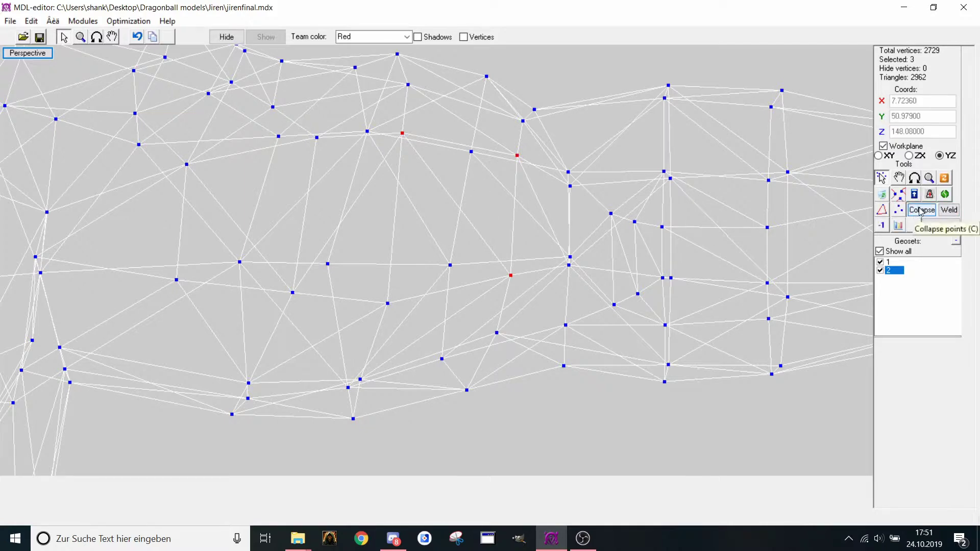
click(899, 210)
click(899, 210)
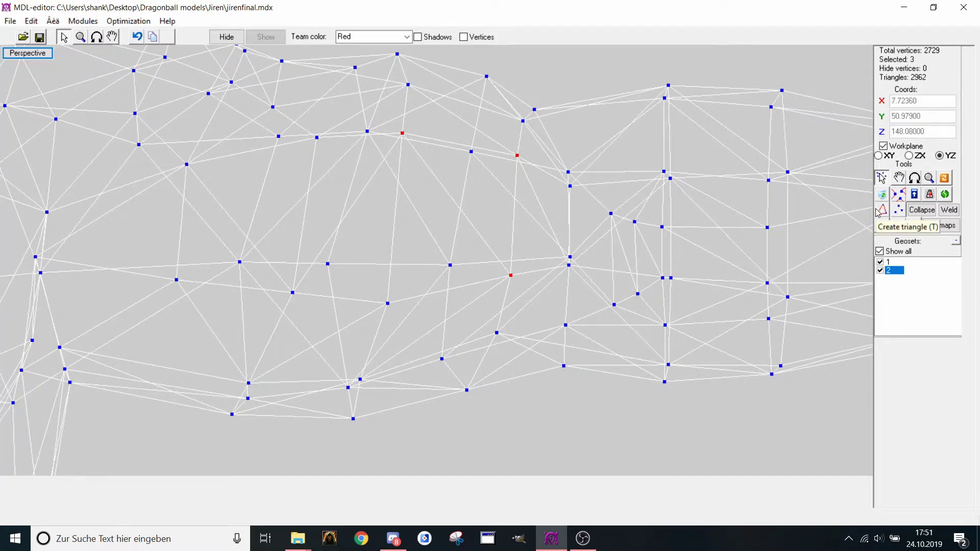
click(881, 210)
scroll(289, 143, up, 2)
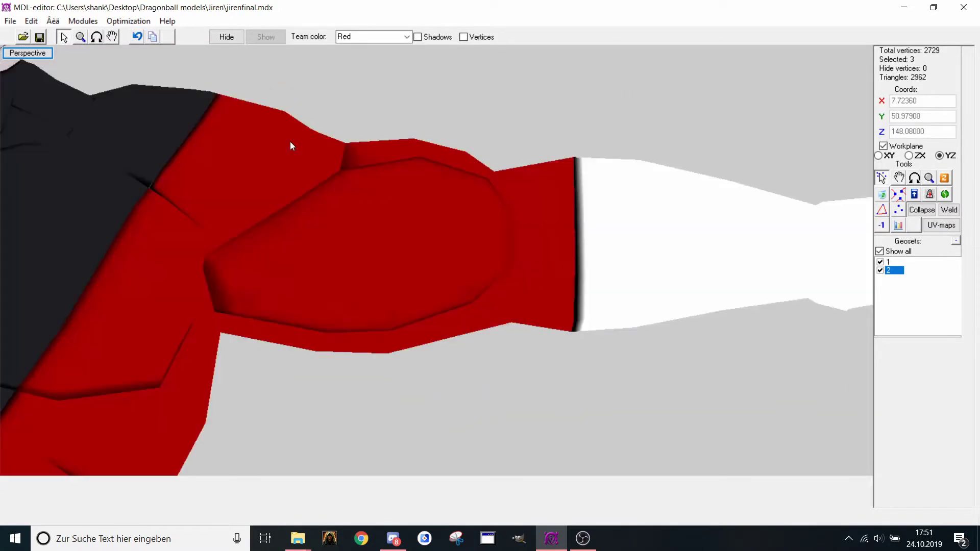
key(t)
scroll(291, 144, down, 5)
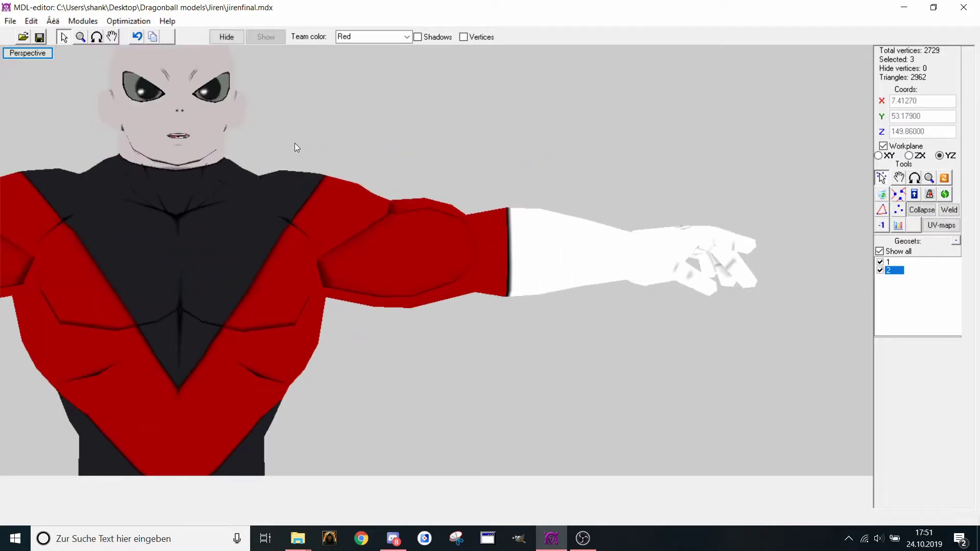
Reopen the jirenfinal model from the Jiren folder and switch to the front view
click(23, 37)
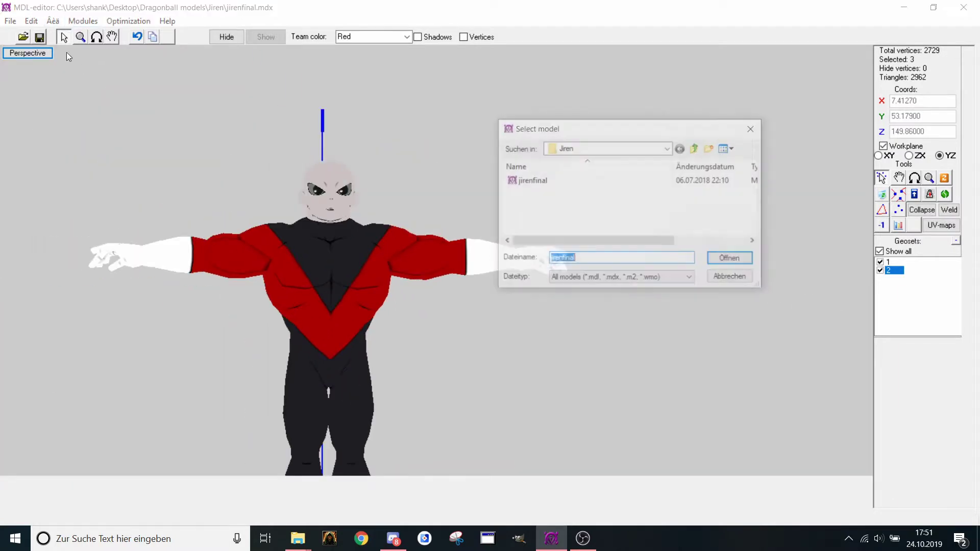
double_click(577, 180)
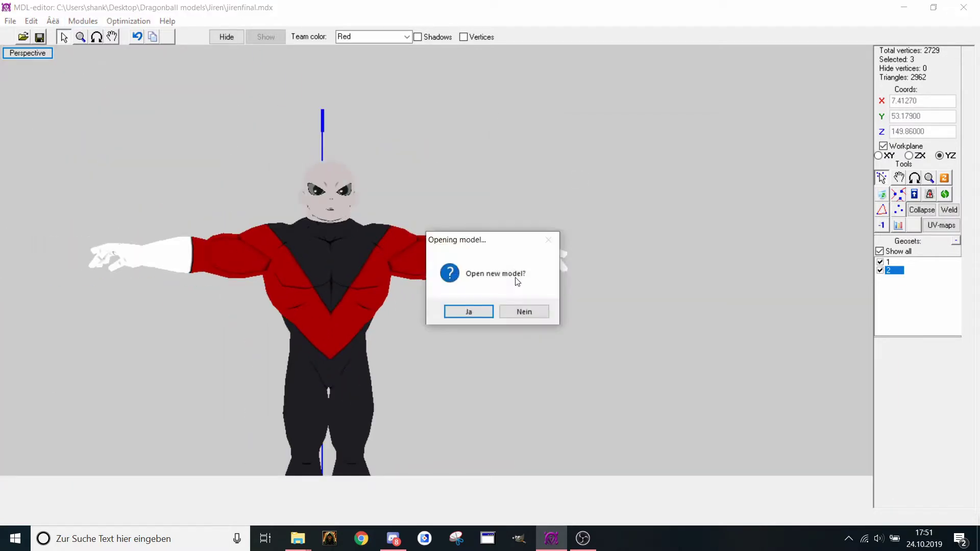
click(473, 309)
right_click(452, 324)
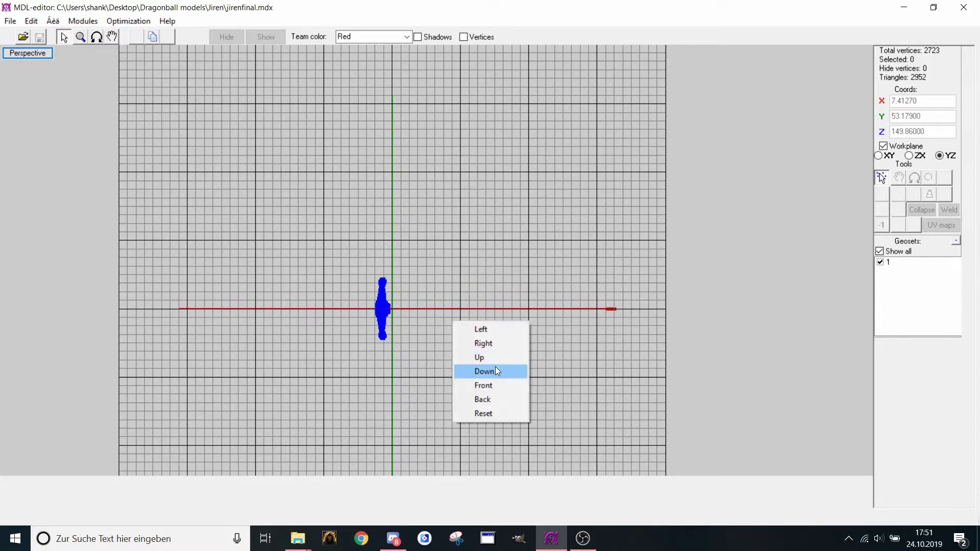
click(498, 383)
scroll(328, 257, up, 10)
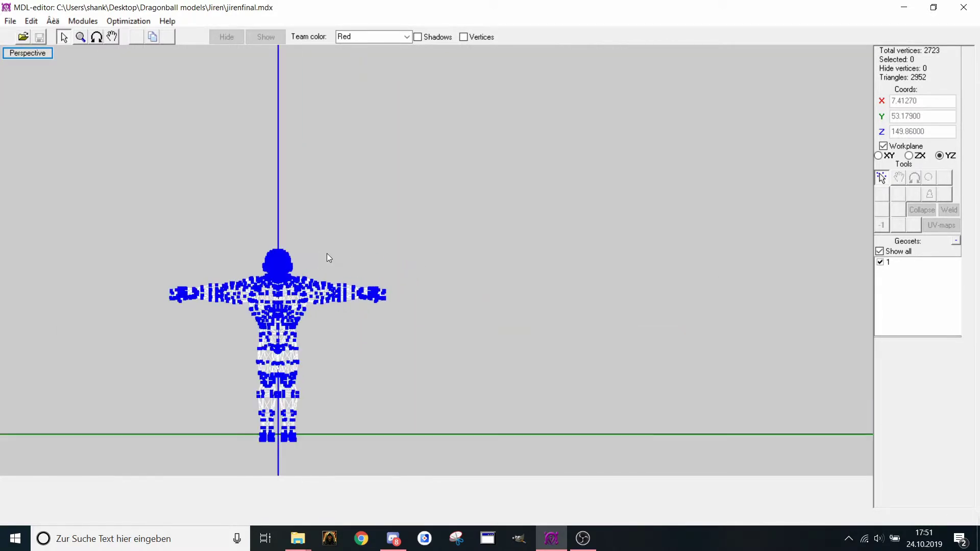
Paste a copy of the four vertices at the wrist's top edge and move it above the hand to about Y 27.69, Z 43.56
scroll(434, 227, up, 3)
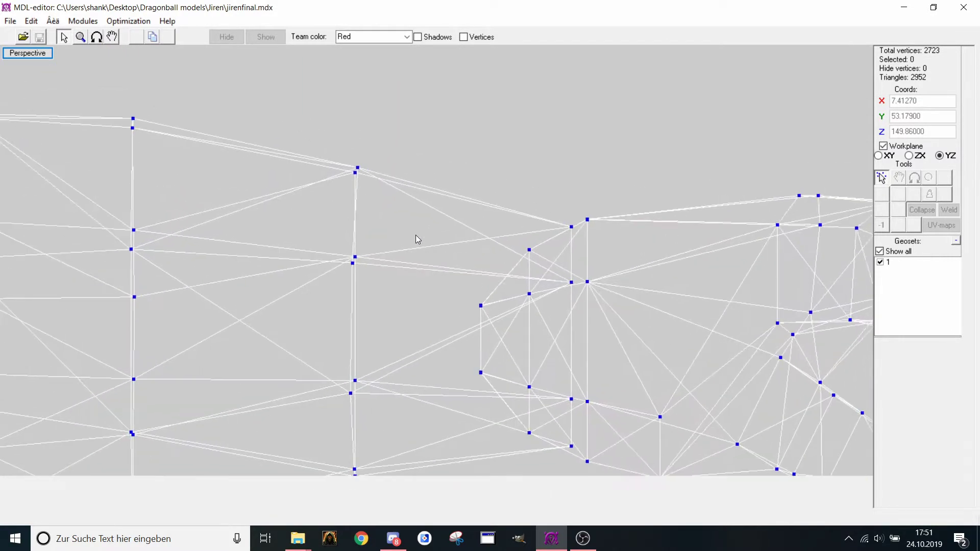
drag(573, 198, 595, 225)
scroll(565, 232, down, 4)
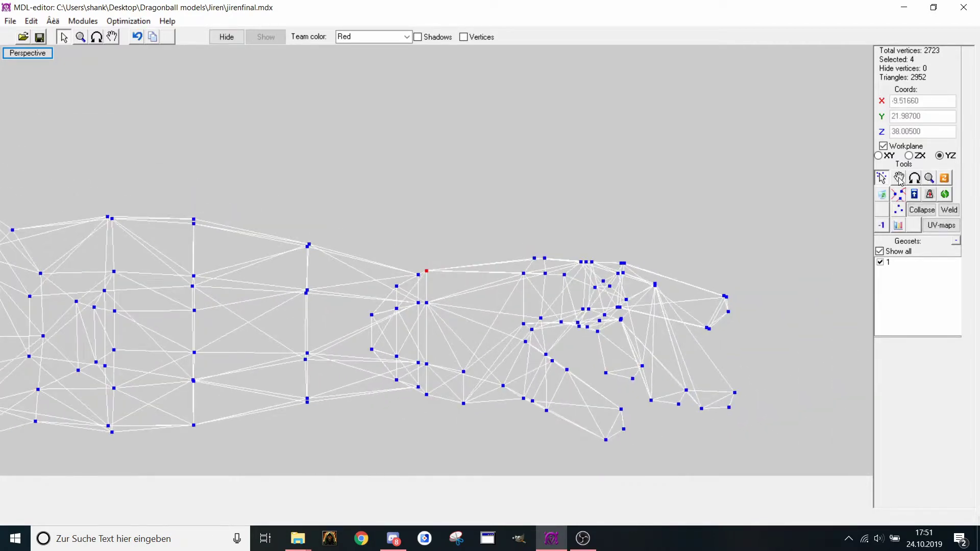
key(ctrl+v)
click(900, 180)
scroll(628, 242, down, 5)
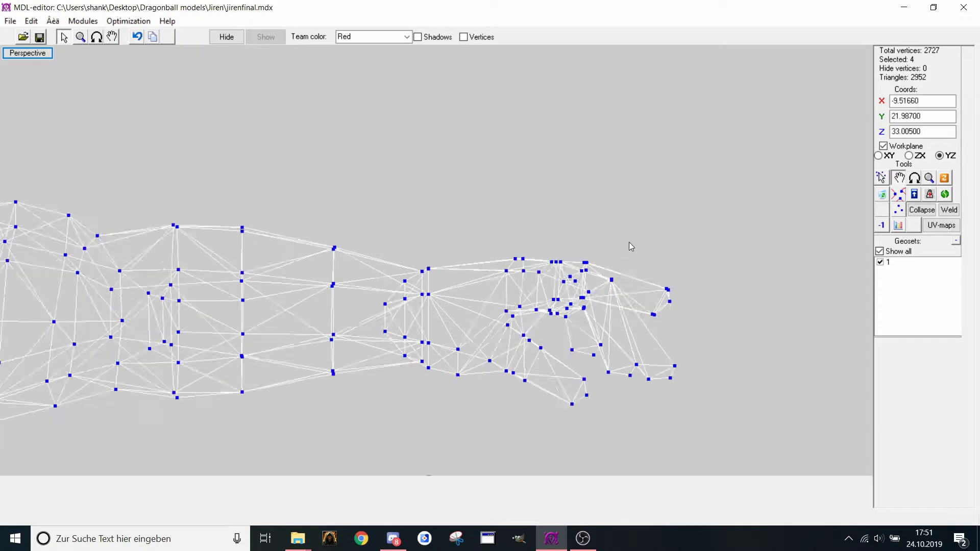
drag(612, 178, 645, 141)
middle_drag(599, 164, 565, 186)
scroll(565, 186, up, 4)
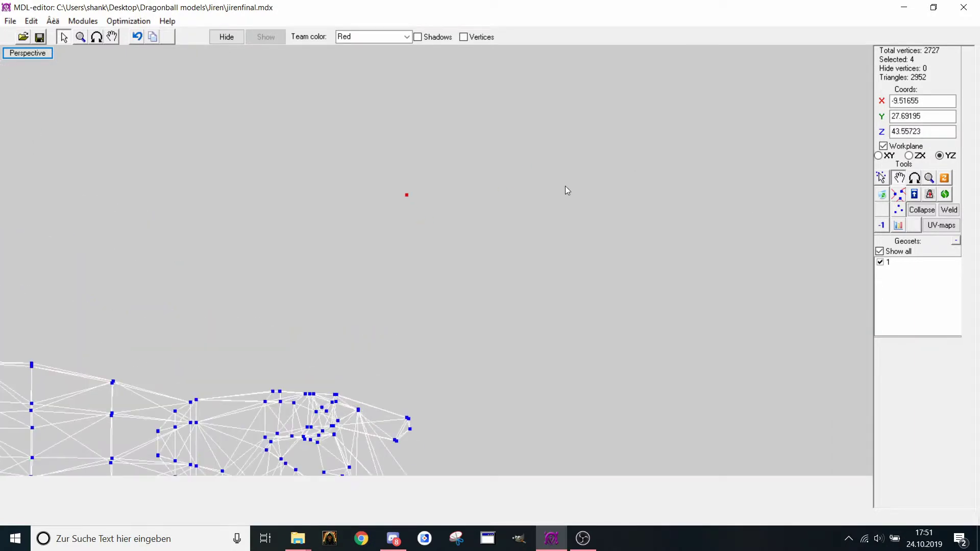
Place two more pasted copies of the wrist vertices beside the first to form a triangle above the hand
drag(565, 186, 599, 122)
key(ctrl+v)
click(882, 178)
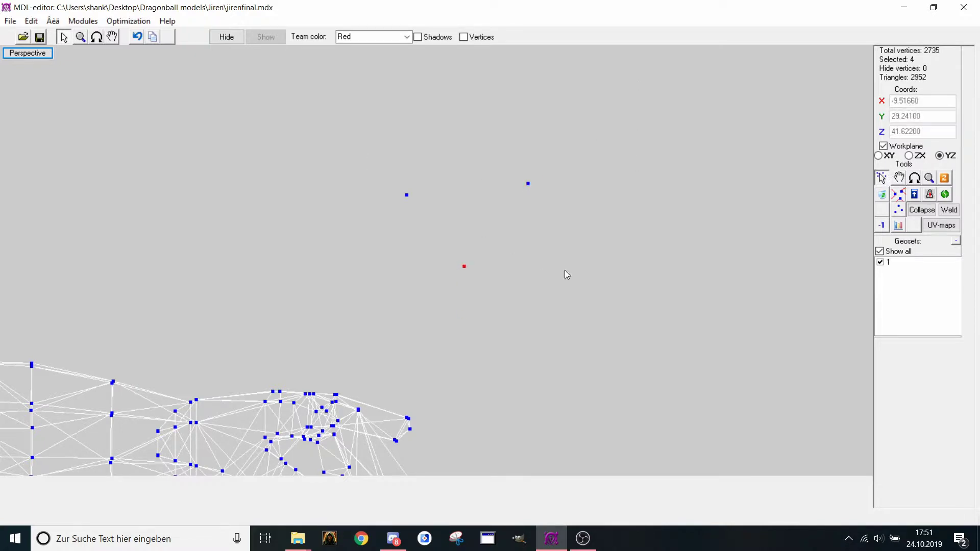
Weld each of the three stacked vertex copies above the hand into a single vertex and select all three
drag(564, 271, 391, 174)
click(633, 199)
drag(490, 164, 564, 214)
click(950, 217)
drag(367, 166, 436, 214)
click(954, 217)
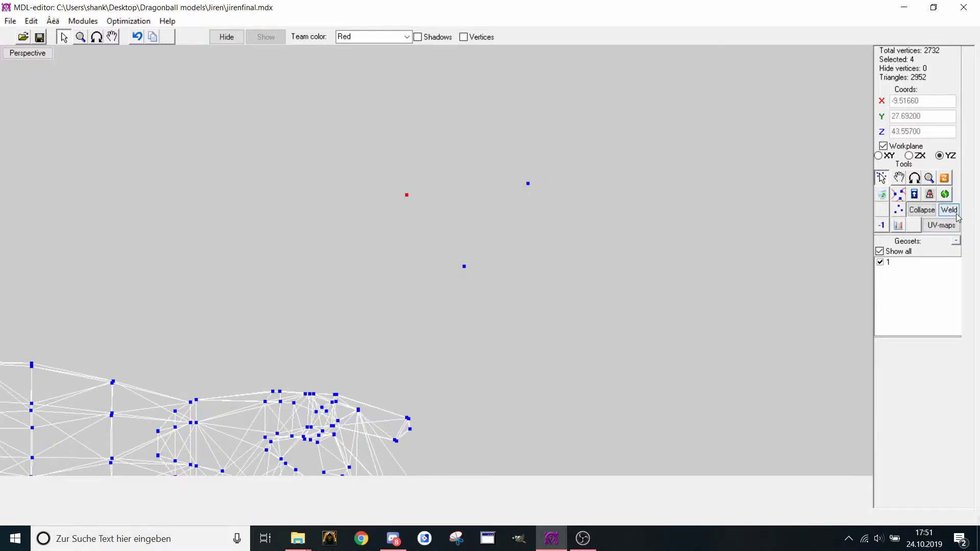
drag(397, 241, 398, 176)
click(949, 210)
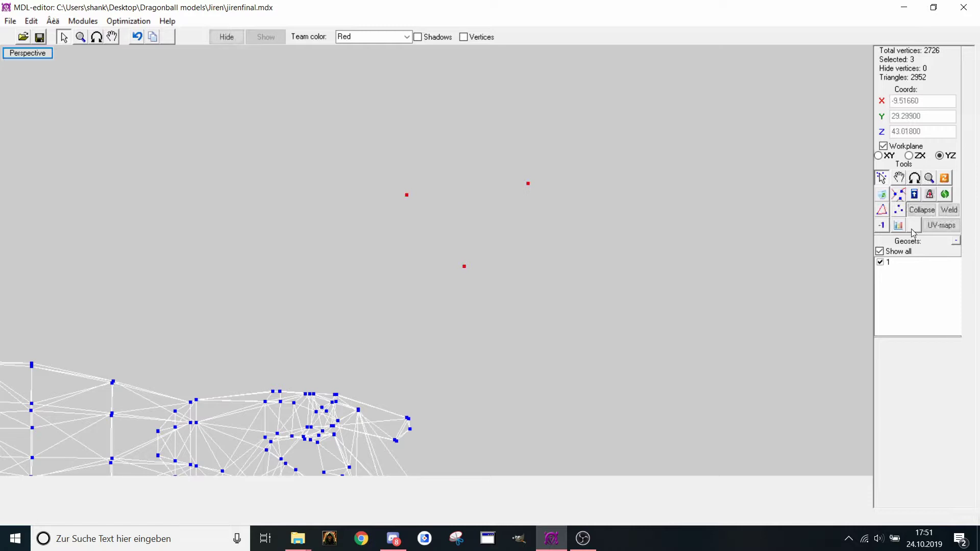
Create a triangle from the three selected vertices above the hand, and delete it together with its vertices
click(882, 210)
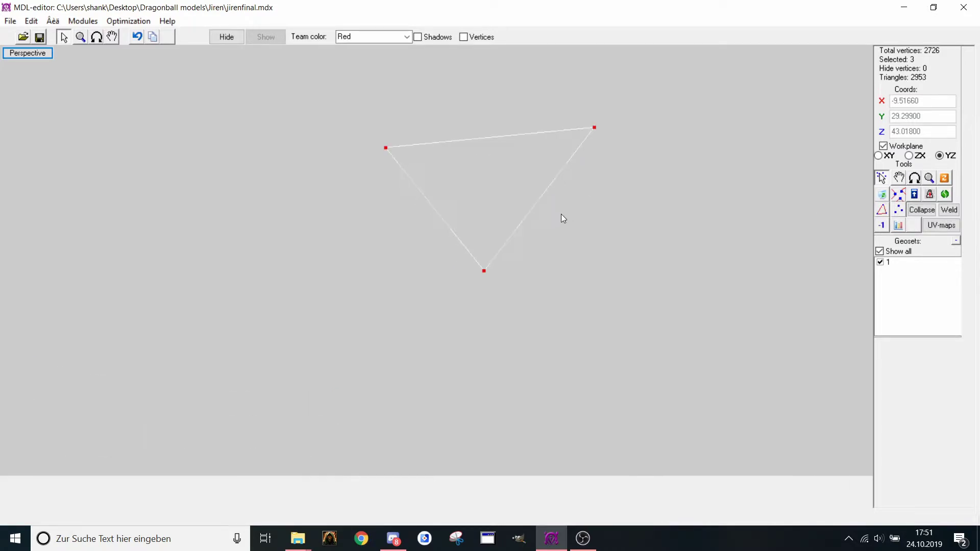
click(898, 211)
click(882, 210)
key(Delete)
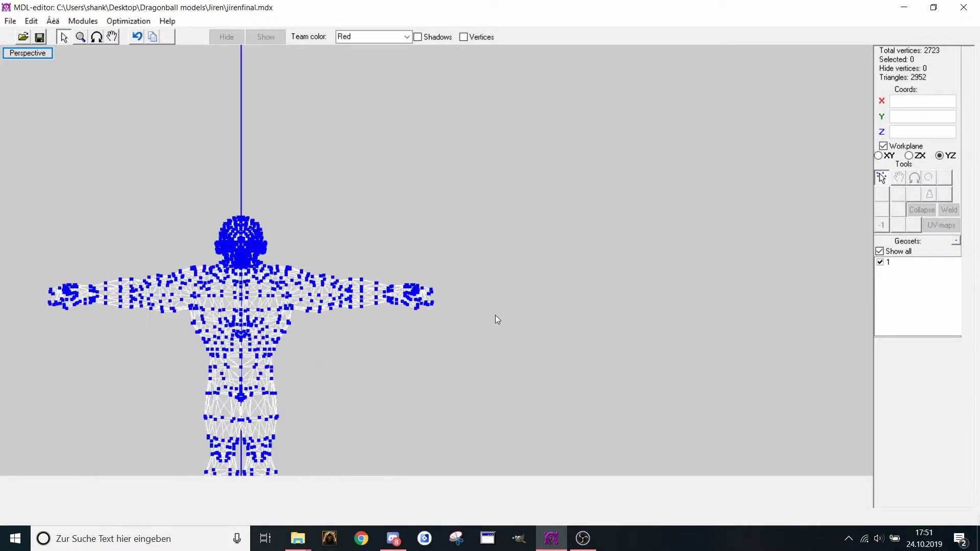
Select every vertex of the model and scale the whole mesh up to several times its size
drag(313, 174, 753, 487)
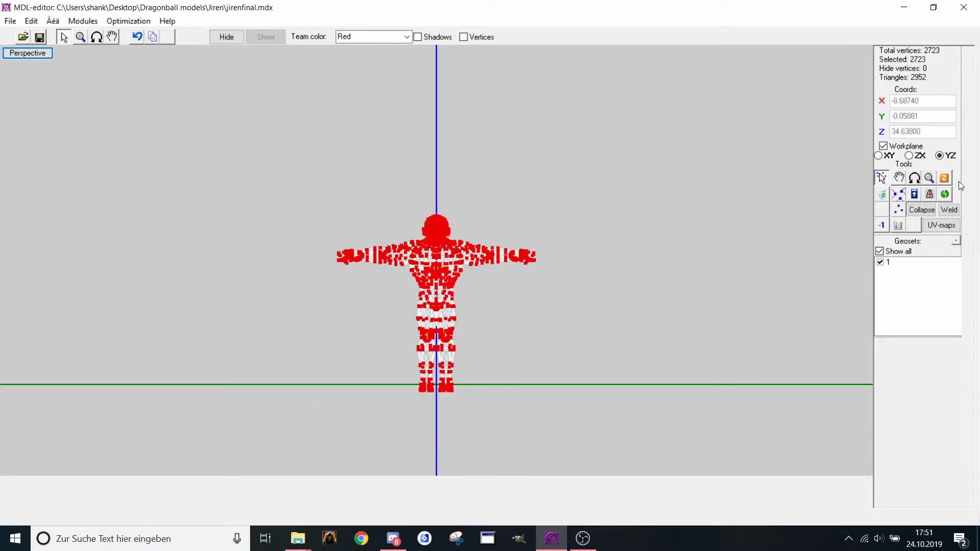
click(897, 225)
scroll(735, 245, down, 2)
drag(731, 250, 722, 173)
scroll(633, 286, down, 8)
middle_drag(627, 296, 611, 308)
drag(611, 309, 599, 317)
Raise the model until its feet stand on the ground, about Z 133.19, and centre it in the XY plane near X 0.70, Y 5.81
click(899, 177)
drag(726, 253, 725, 213)
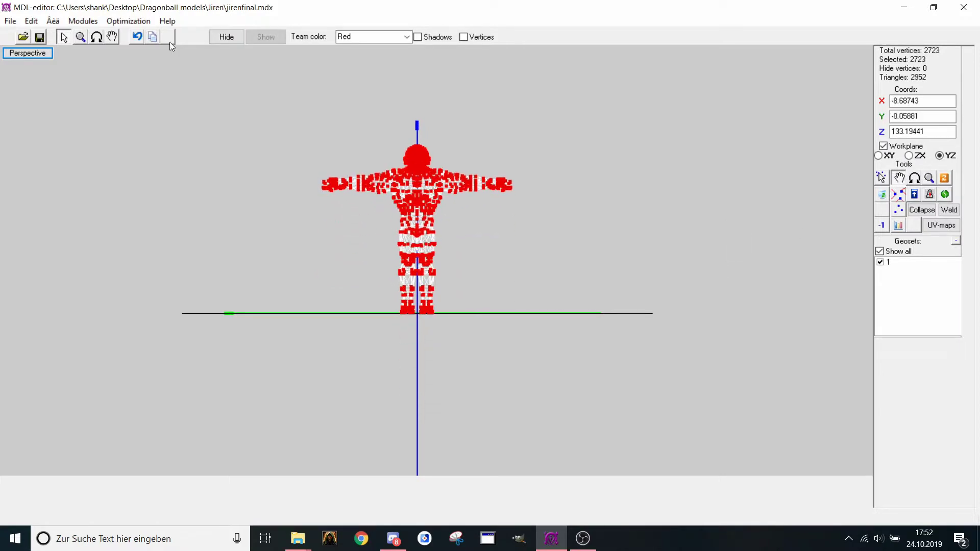
right_click(317, 200)
click(350, 209)
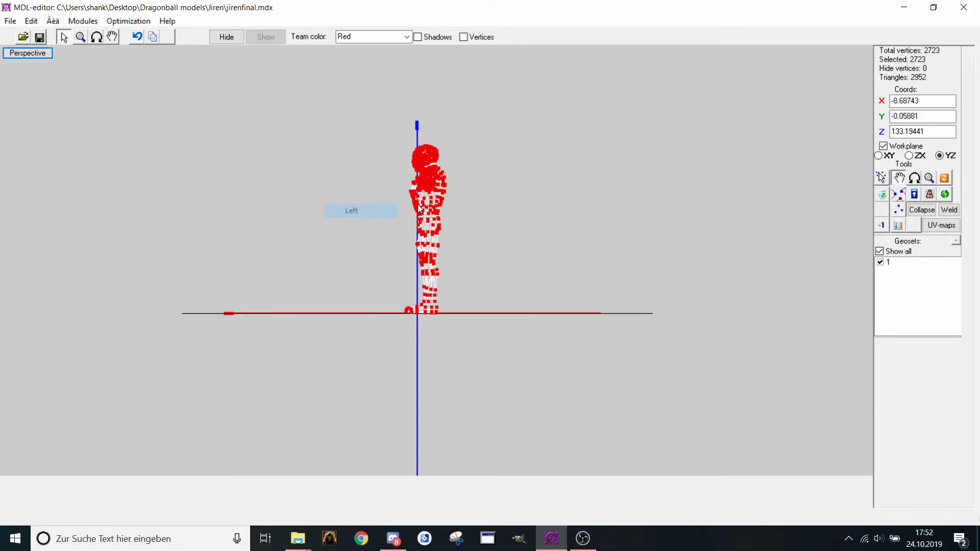
click(878, 155)
drag(843, 166, 838, 171)
right_click(838, 170)
click(850, 234)
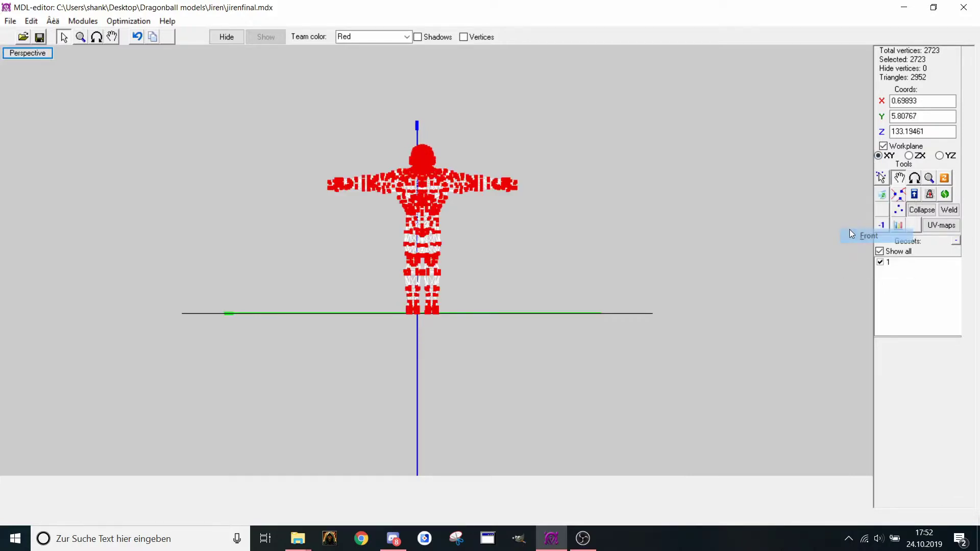
Open the texture map editor to view the model's UV layout, and close it
click(941, 225)
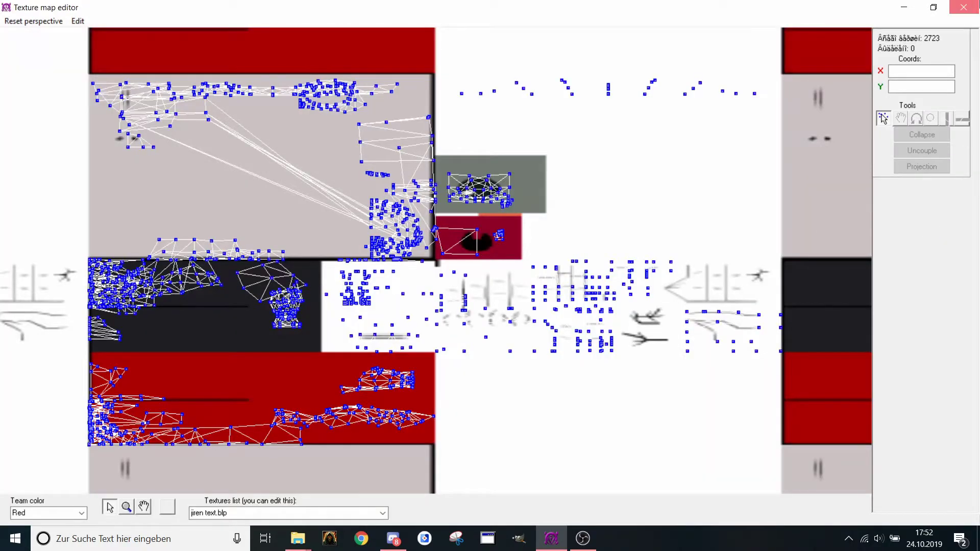
click(963, 7)
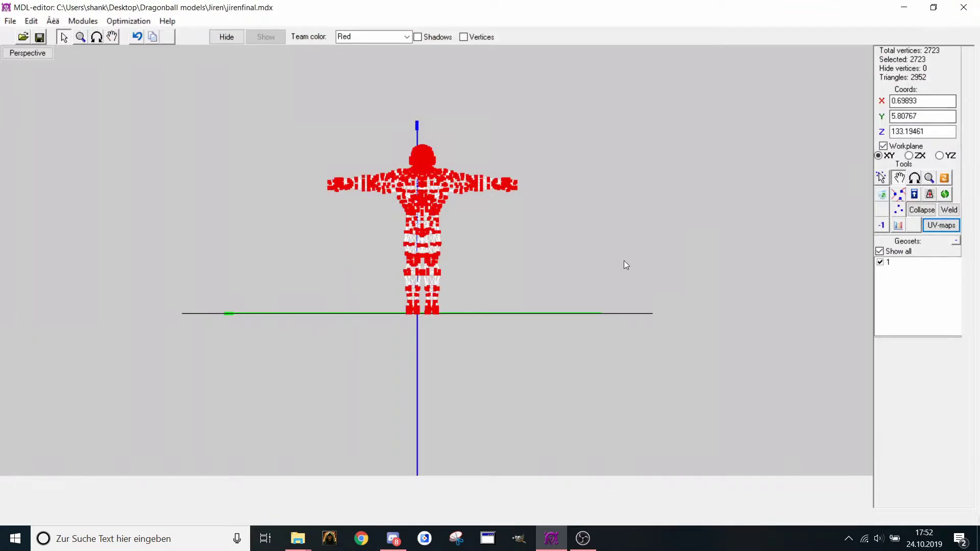
Switch to the Sequence editor module and its bone editing mode
click(73, 20)
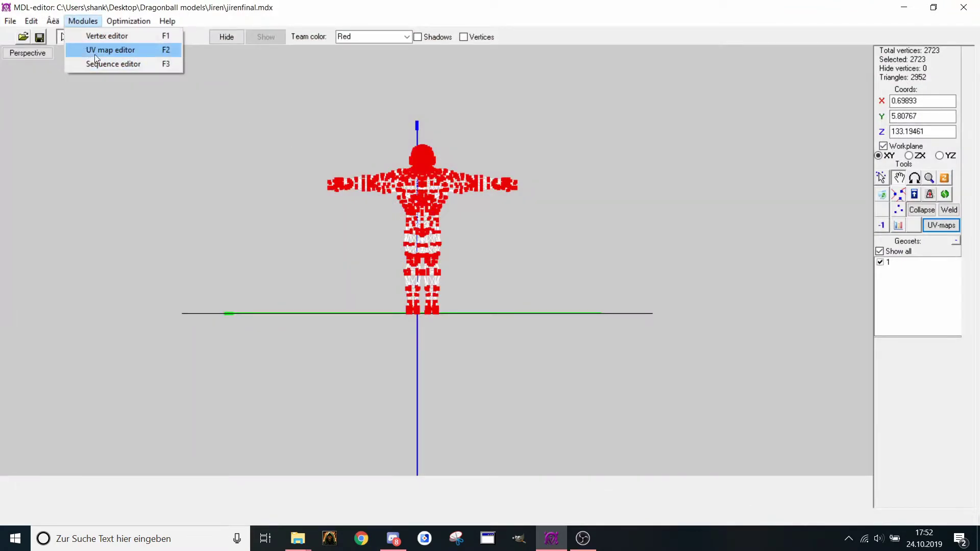
click(116, 65)
scroll(451, 210, up, 2)
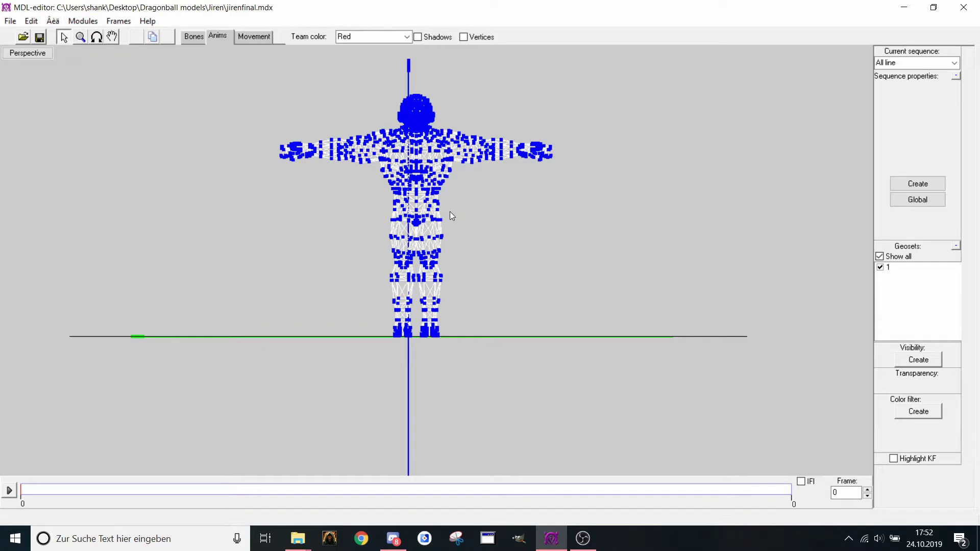
middle_drag(450, 212, 431, 248)
scroll(431, 249, up, 2)
click(185, 36)
scroll(452, 287, up, 3)
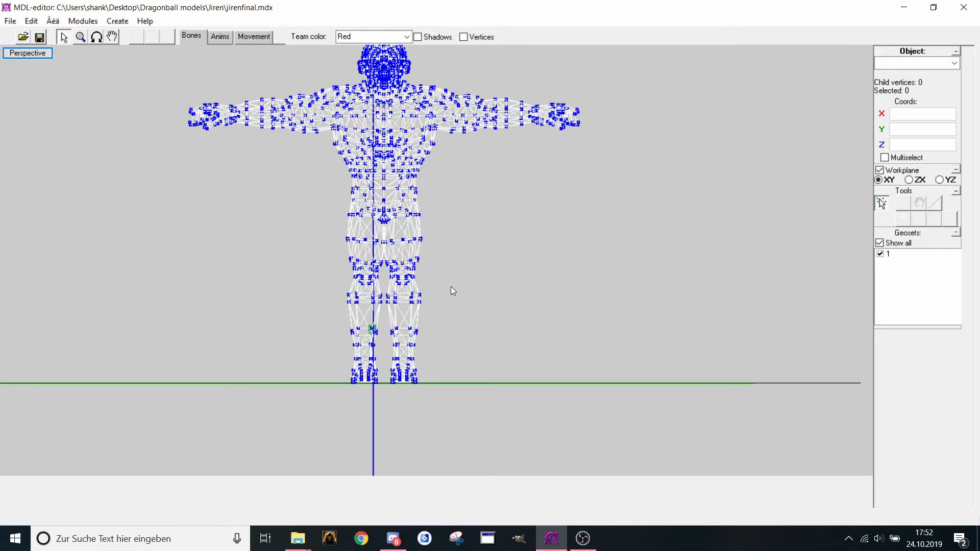
Select the existing joint1 bone and examine which vertices are attached to it
scroll(458, 314, down, 5)
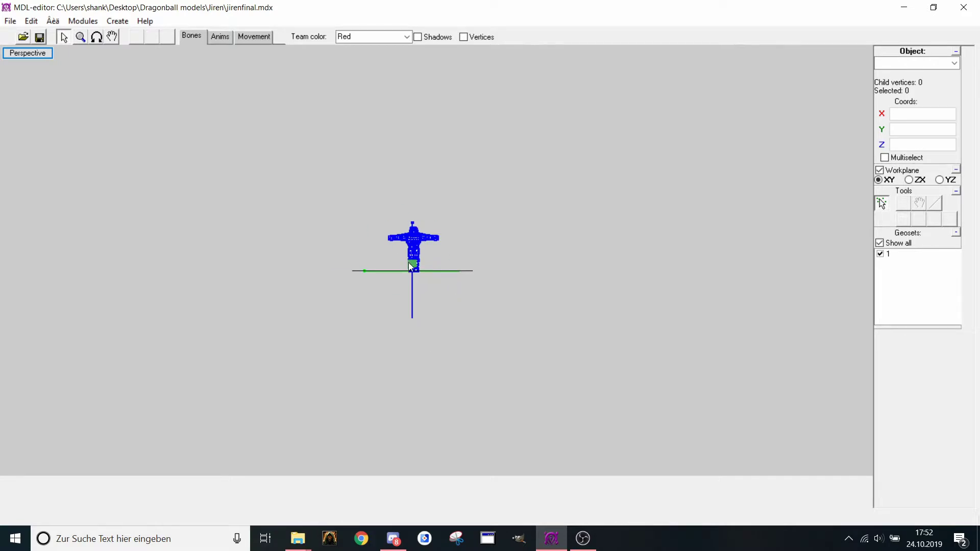
click(409, 264)
click(402, 268)
scroll(421, 285, up, 3)
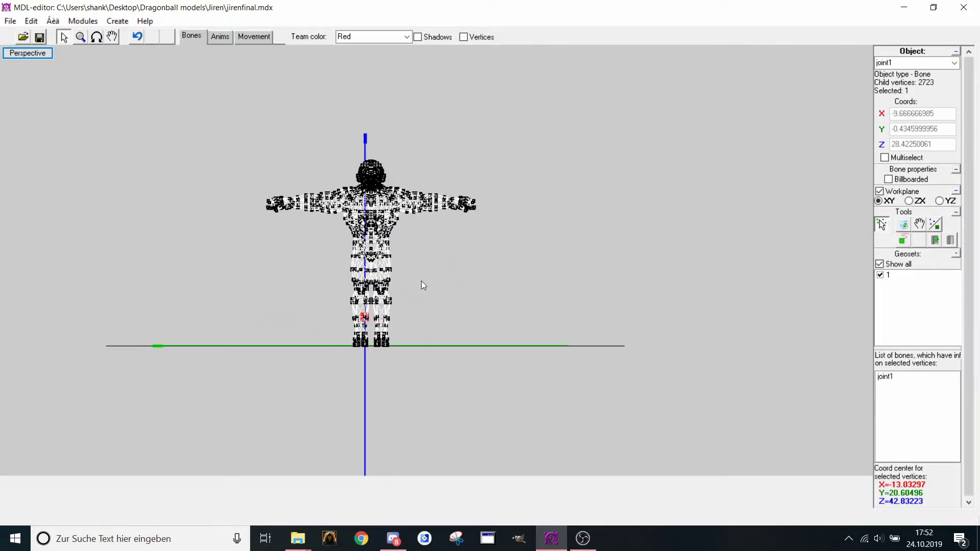
scroll(421, 281, up, 4)
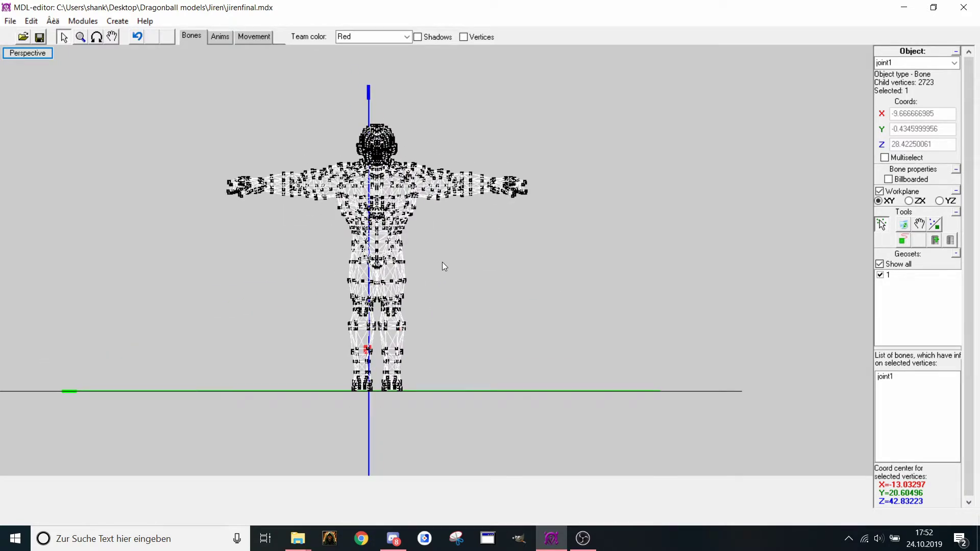
scroll(442, 262, up, 5)
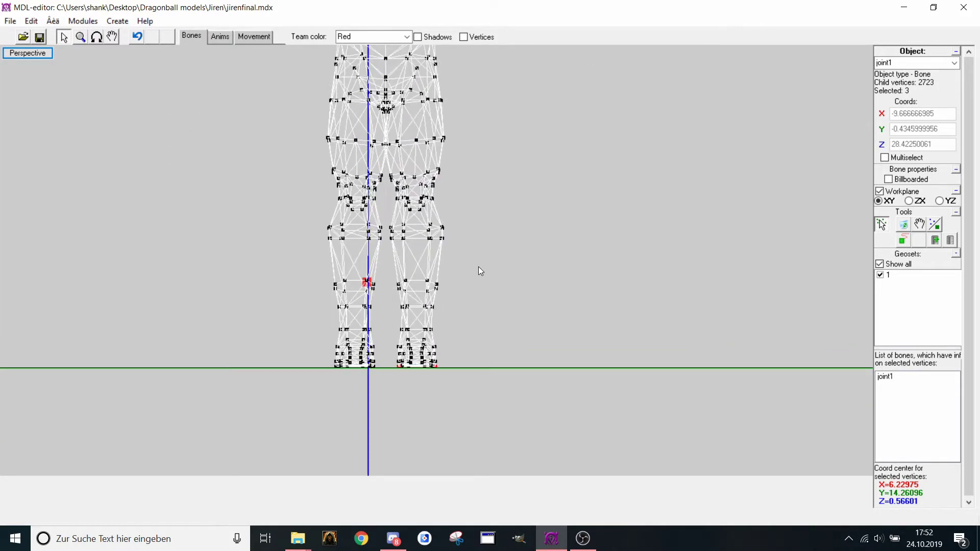
Select the vertices at the outer edge of the right leg just below the knee, and undo that selection
drag(271, 227, 345, 248)
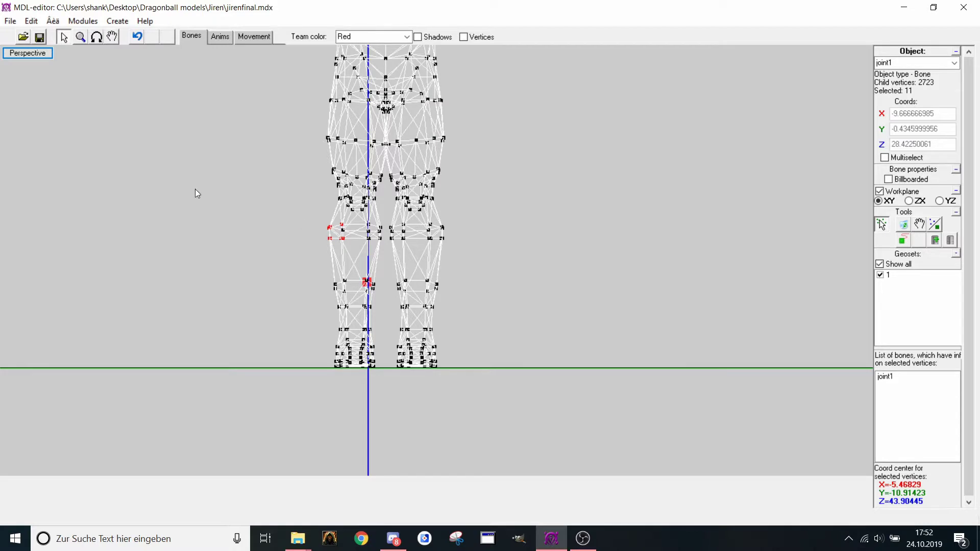
key(ctrl+z)
scroll(195, 188, down, 5)
middle_drag(195, 188, 188, 243)
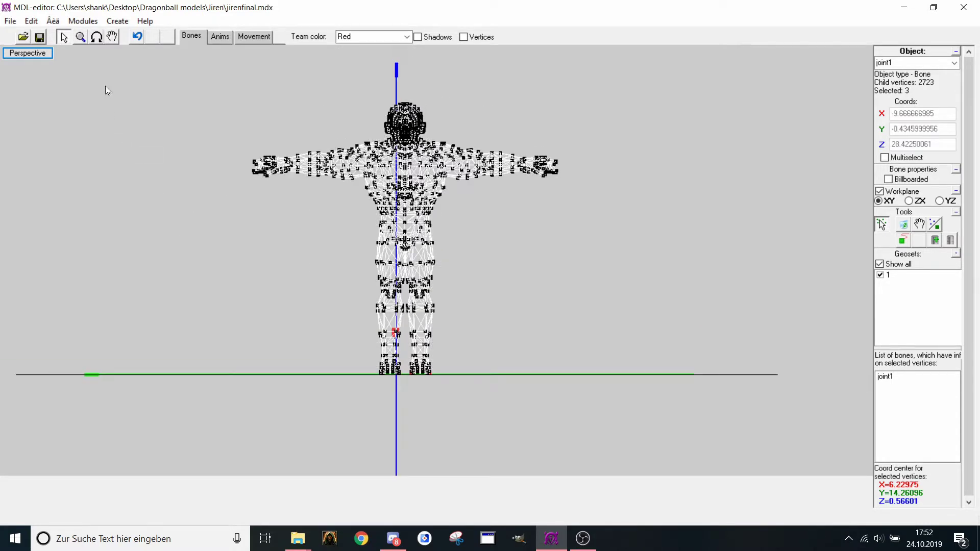
Create a new bone and move it in the YZ plane to about Y 0.30, Z 0.26
click(120, 23)
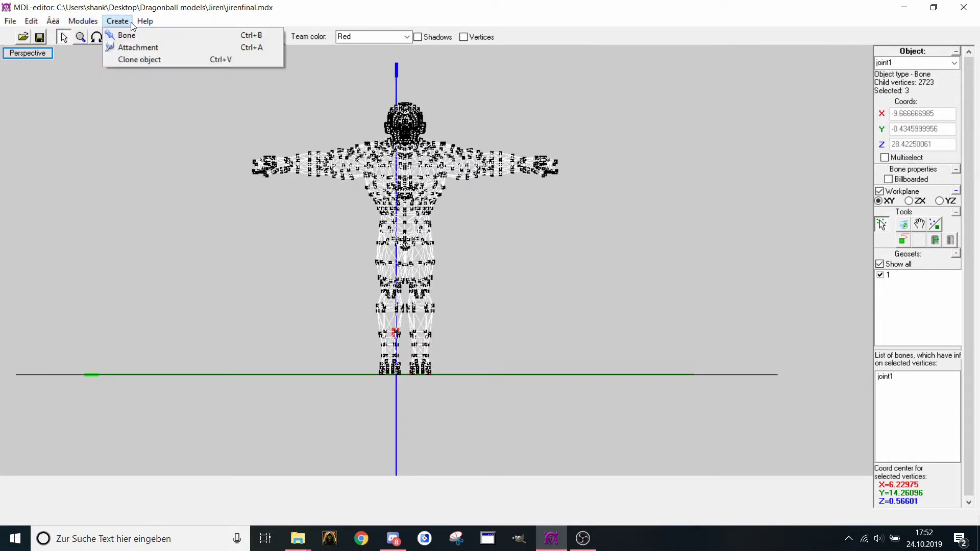
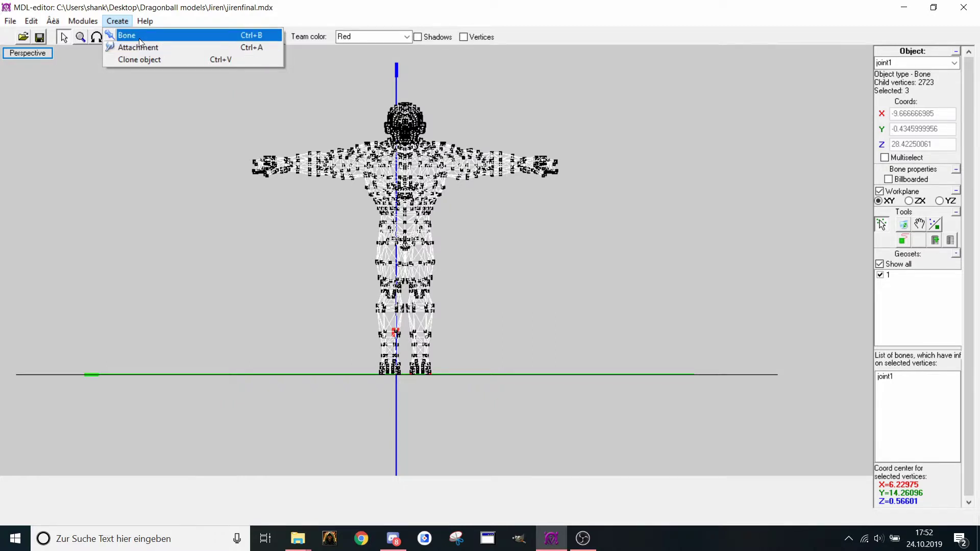
click(139, 38)
scroll(408, 325, up, 5)
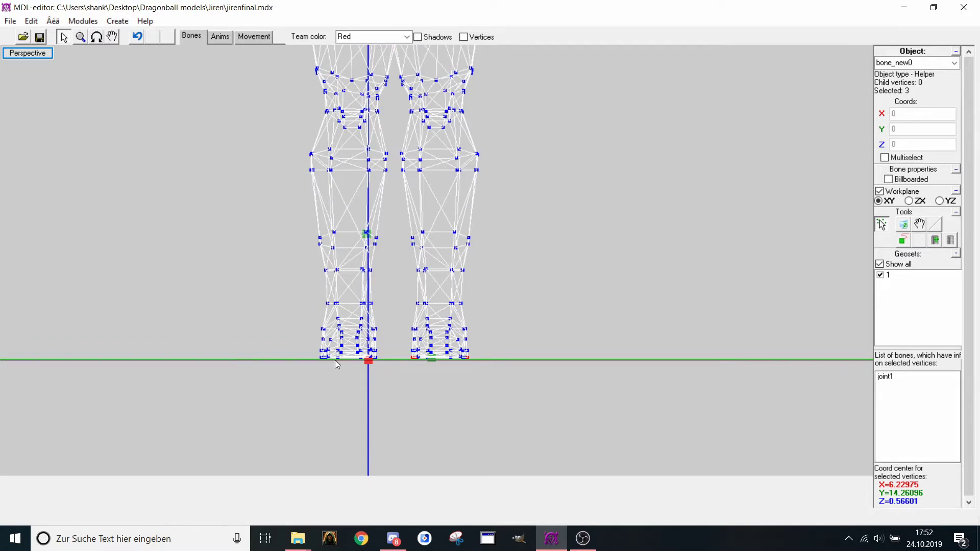
scroll(428, 262, down, 2)
click(919, 223)
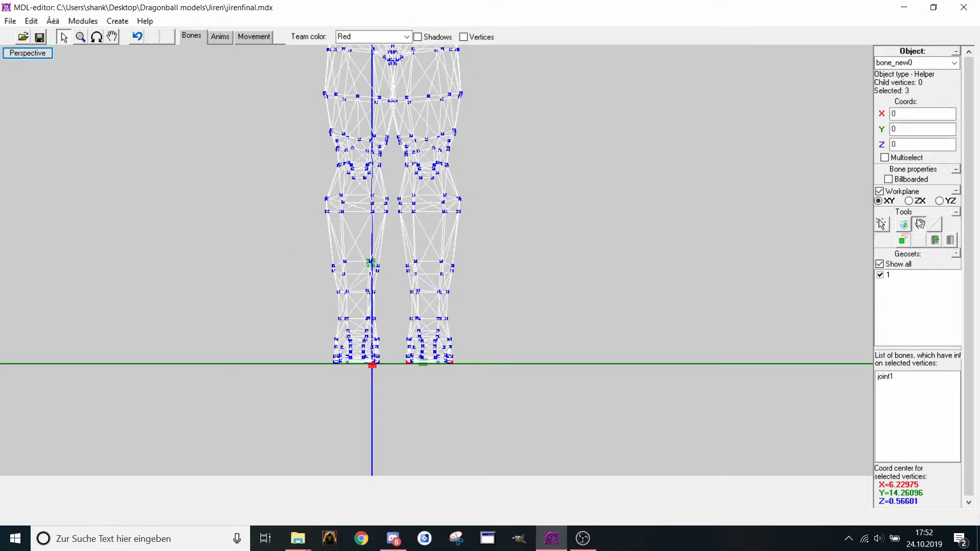
click(939, 201)
mouse_move(535, 175)
mouse_down()
mouse_move(530, 193)
mouse_move(551, 264)
mouse_up()
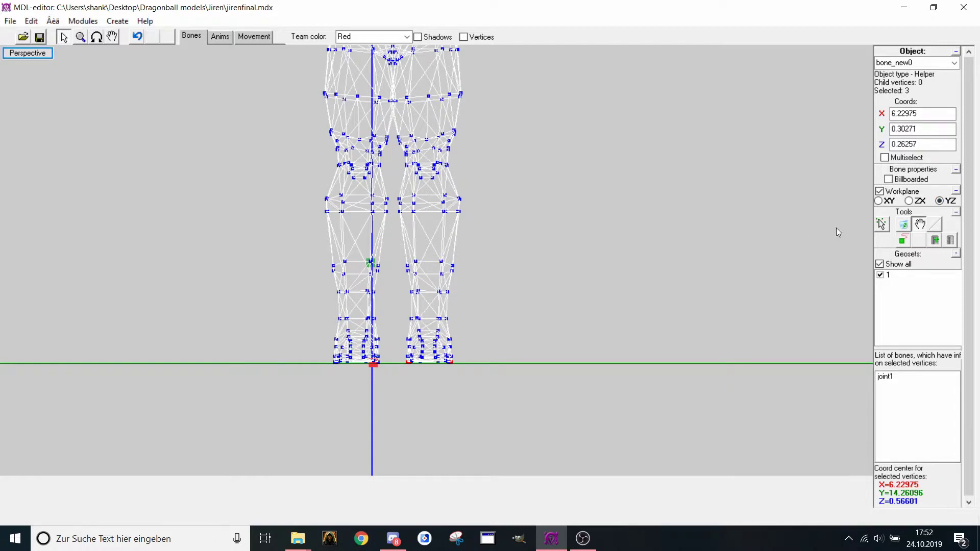
Select the vertices of the model's left knee and create a second bone
click(882, 225)
scroll(211, 147, up, 3)
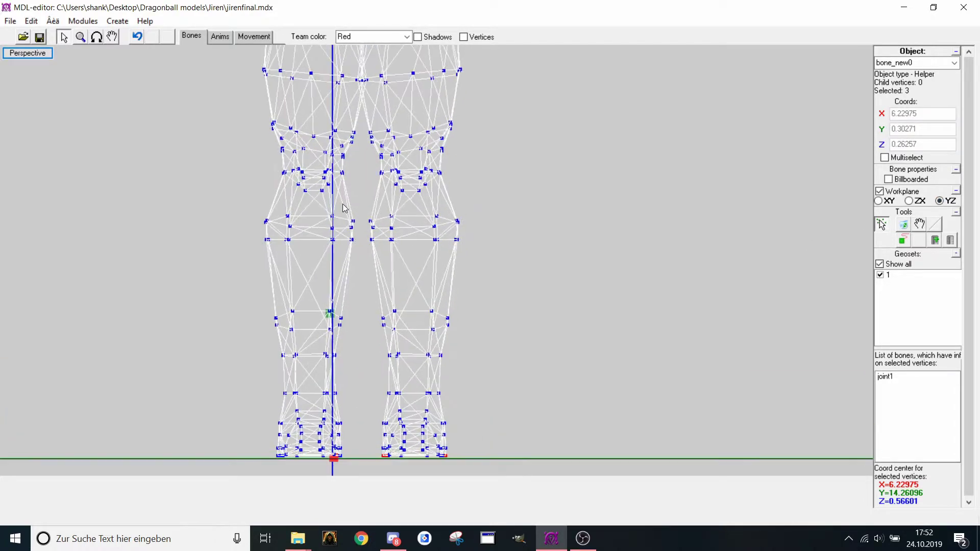
drag(497, 213, 500, 210)
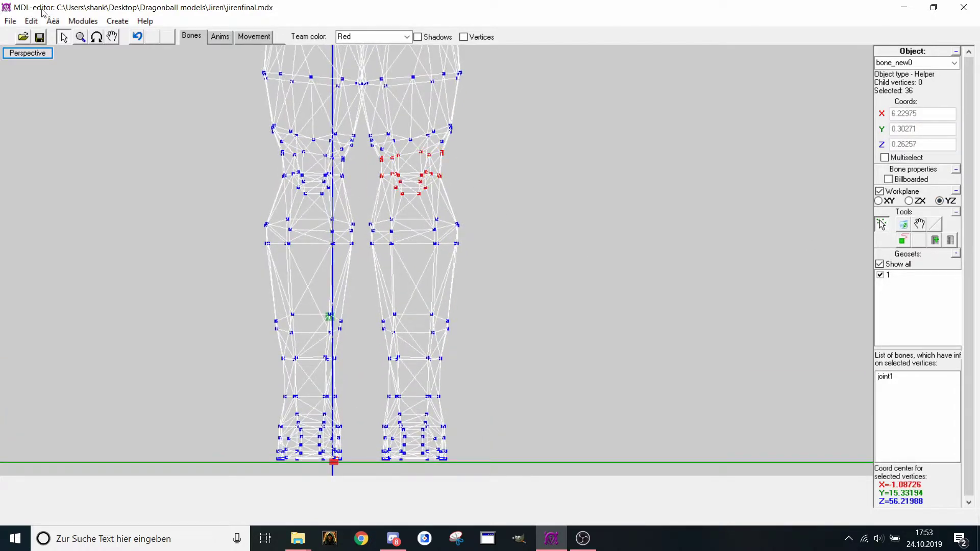
click(118, 21)
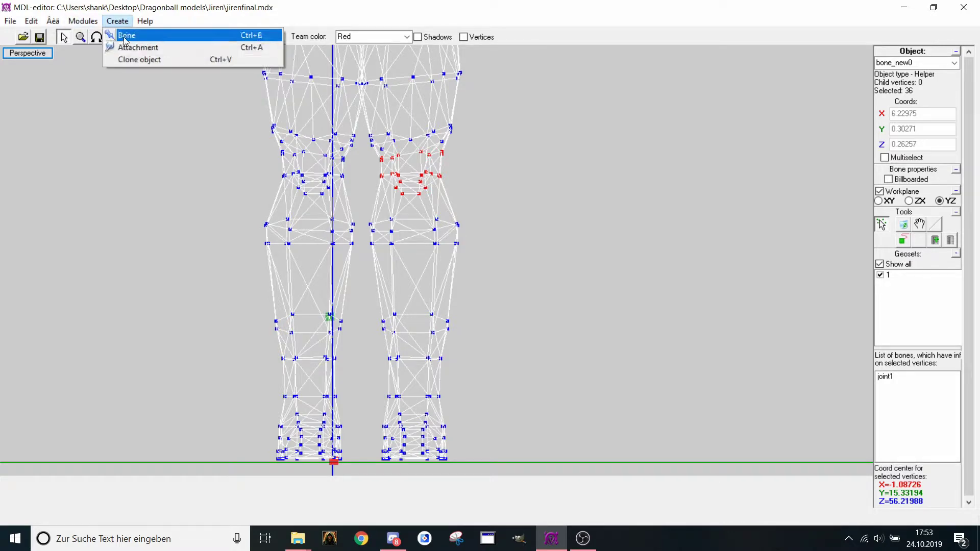
click(125, 33)
Examine the centre of the selected knee vertices from rotated and front views
click(96, 36)
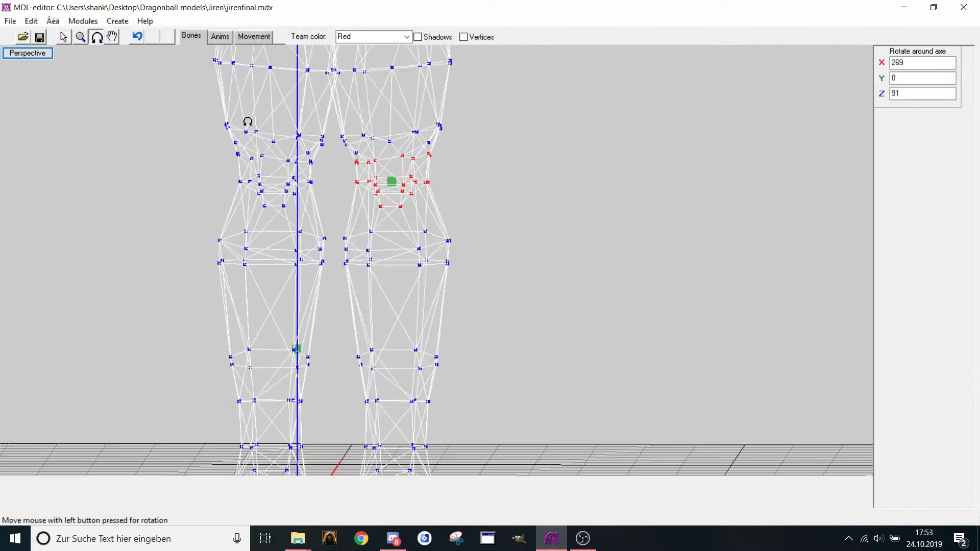
mouse_move(247, 124)
mouse_down()
mouse_move(196, 117)
mouse_move(236, 120)
mouse_up()
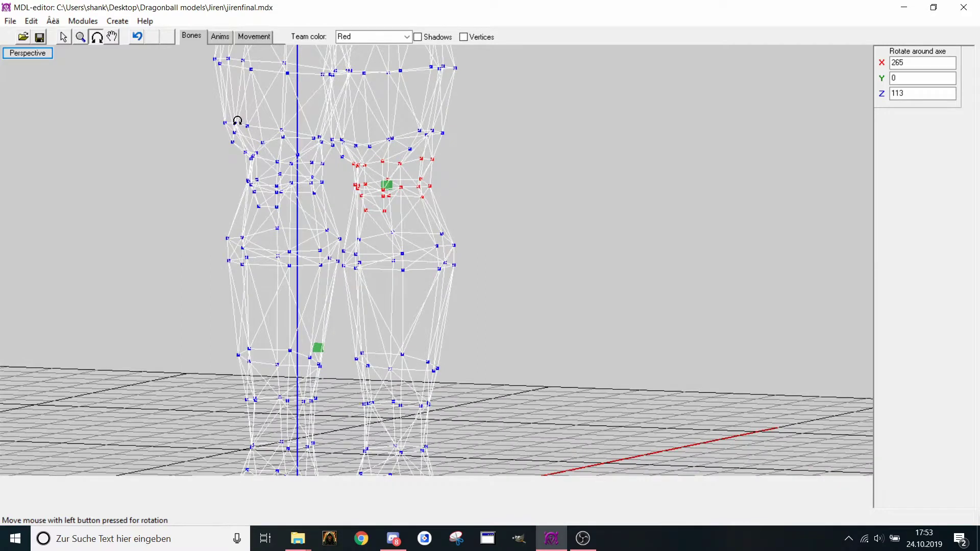
right_click(232, 114)
click(268, 179)
scroll(269, 181, up, 2)
middle_drag(271, 180, 266, 206)
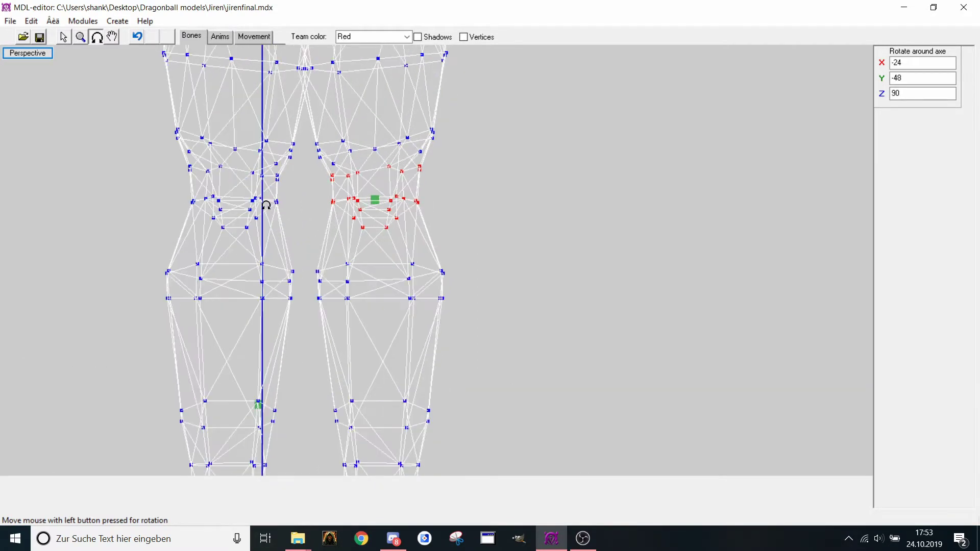
scroll(267, 205, down, 1)
drag(272, 203, 267, 196)
scroll(245, 179, down, 2)
mouse_move(245, 179)
middle_down()
mouse_move(247, 161)
mouse_move(244, 194)
middle_up()
click(64, 37)
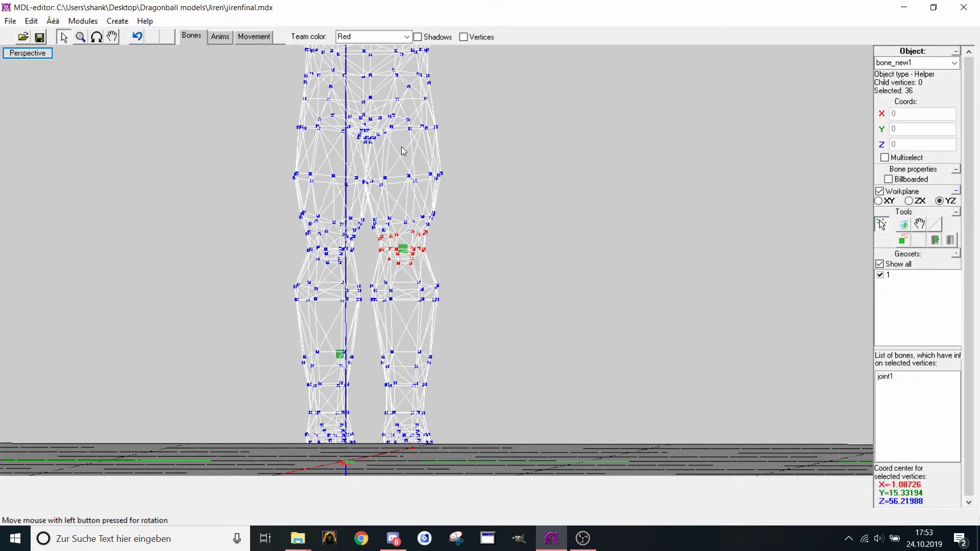
Select all vertices of the model's left hand in the front view and create an attachment
middle_drag(409, 84, 358, 236)
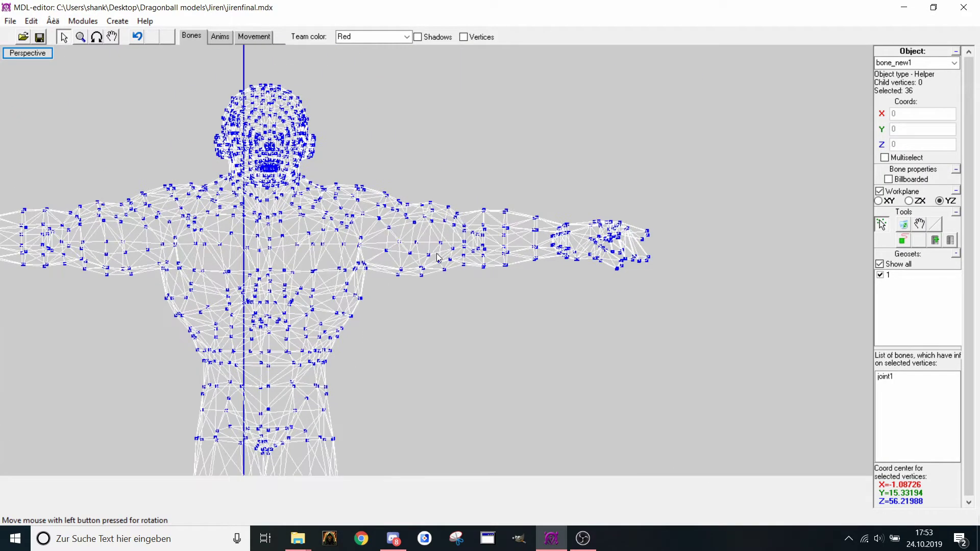
middle_drag(434, 253, 291, 246)
scroll(291, 245, up, 1)
right_click(292, 252)
click(336, 312)
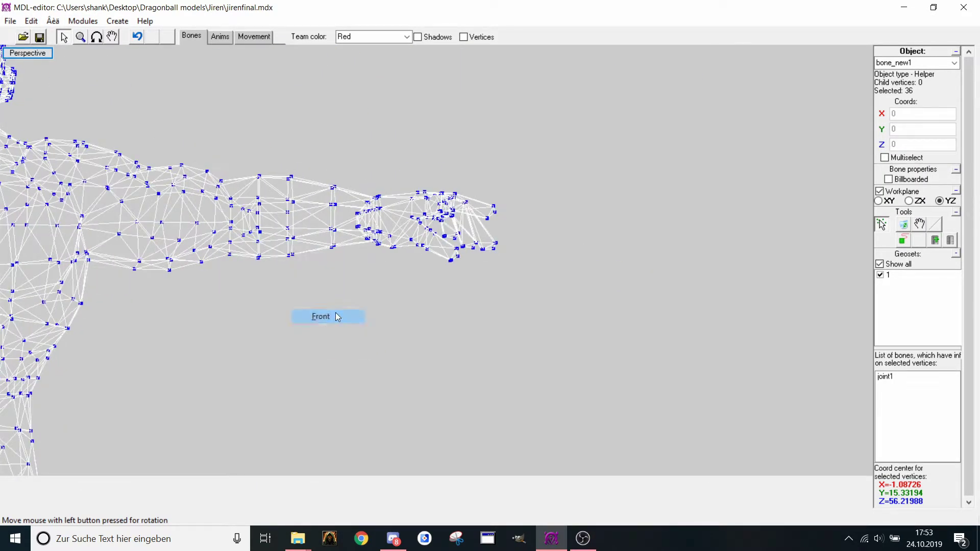
middle_drag(427, 268, 416, 283)
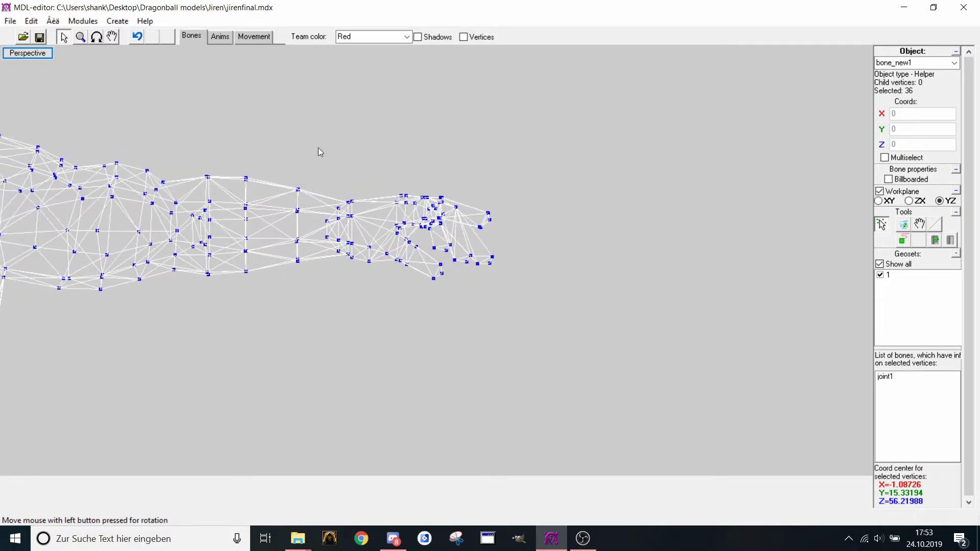
drag(324, 153, 522, 284)
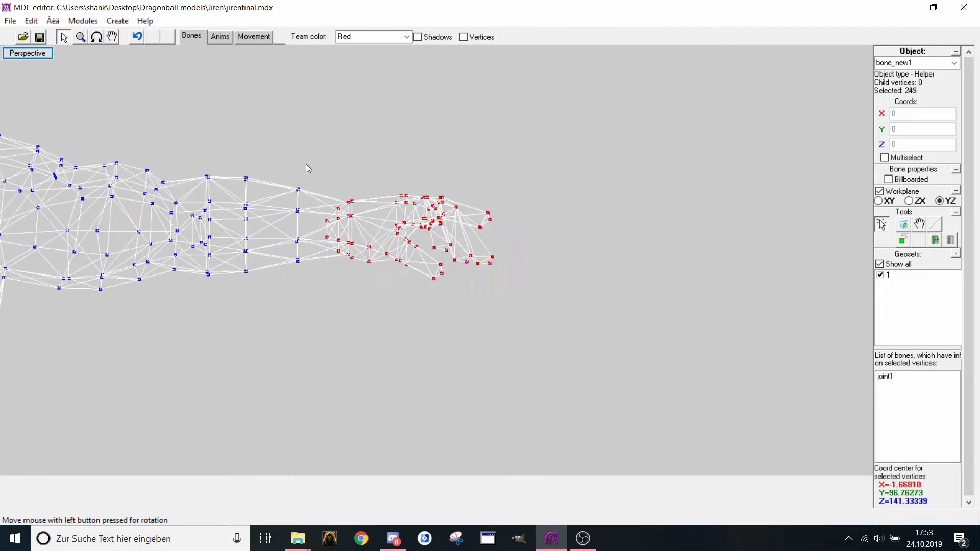
click(117, 21)
click(137, 46)
drag(529, 192, 390, 243)
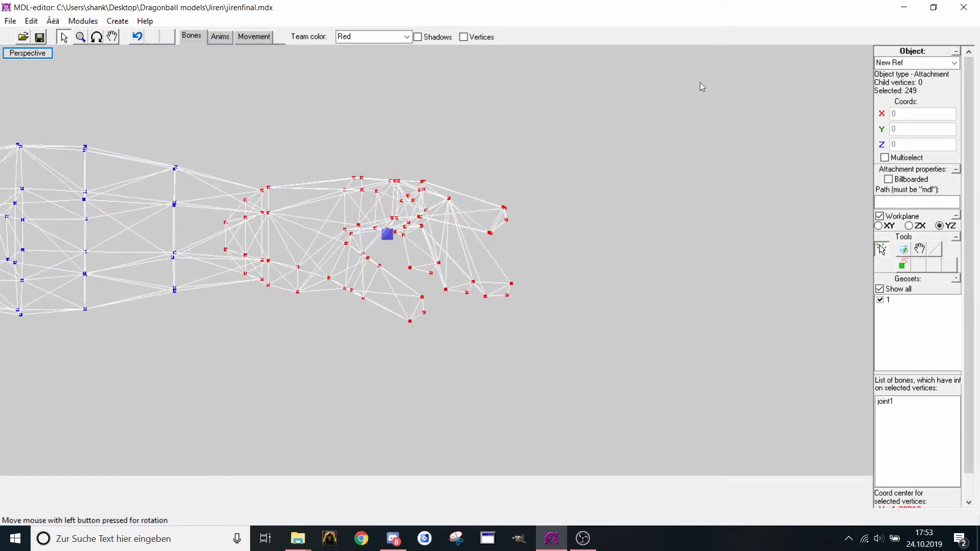
Rename the new hand attachment as "Left HAnd ref"
click(907, 61)
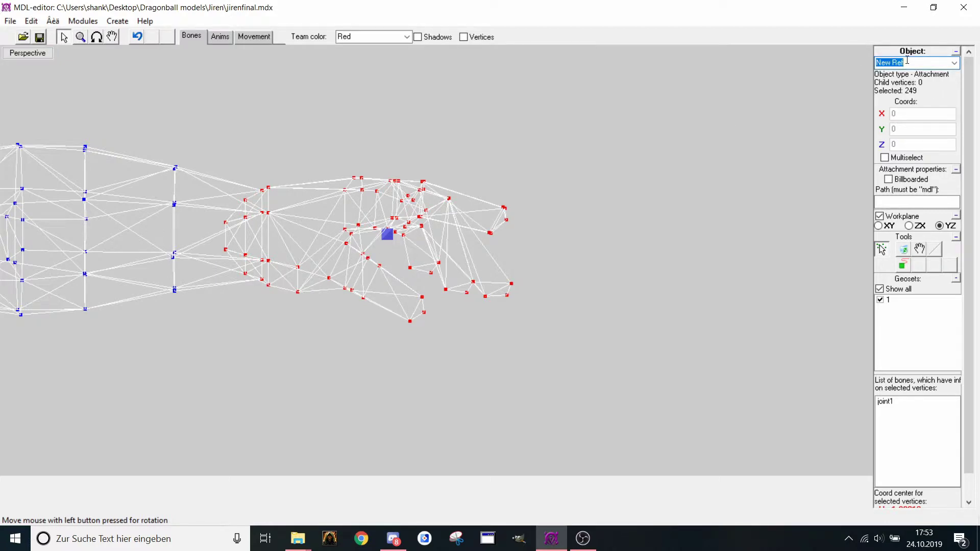
text(Left HAnd ref)
key(Return)
Move the Left HAnd ref attachment in the YZ plane toward the wrist, to about Y 88.53, Z 141.43
click(391, 238)
click(919, 249)
drag(807, 255, 751, 253)
click(882, 249)
drag(617, 257, 472, 211)
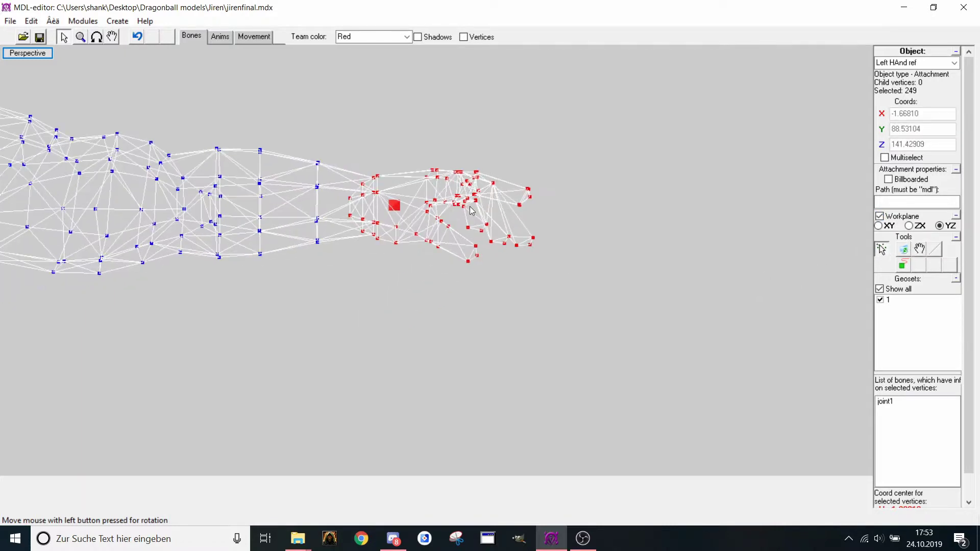
Clone the Left HAnd ref attachment at the centre of the selected left-hand vertices
click(117, 21)
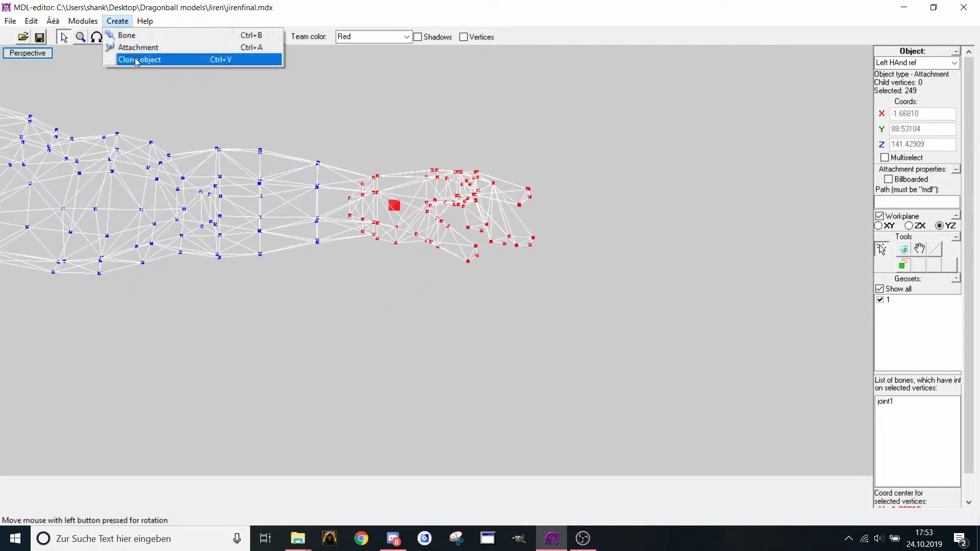
click(134, 57)
drag(284, 183, 233, 153)
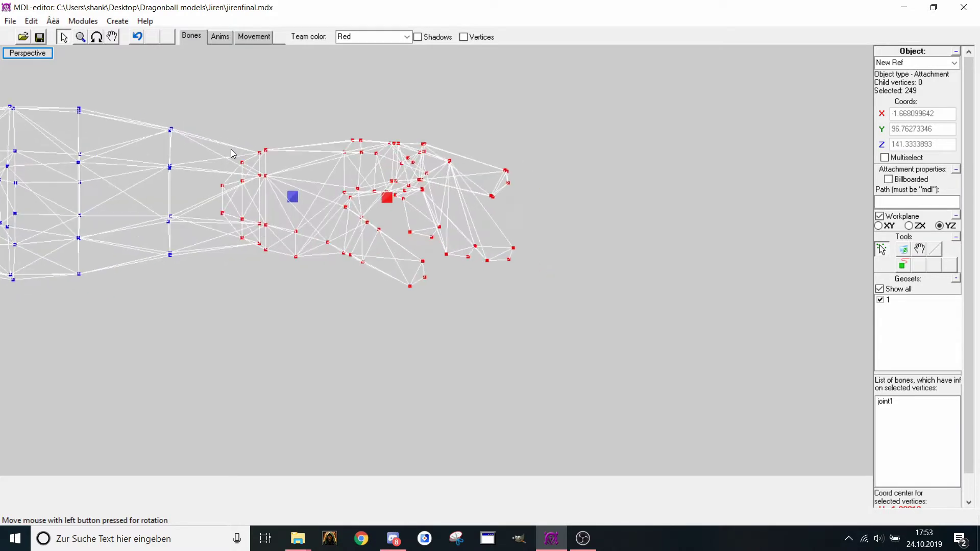
scroll(353, 141, up, 2)
middle_drag(353, 140, 347, 163)
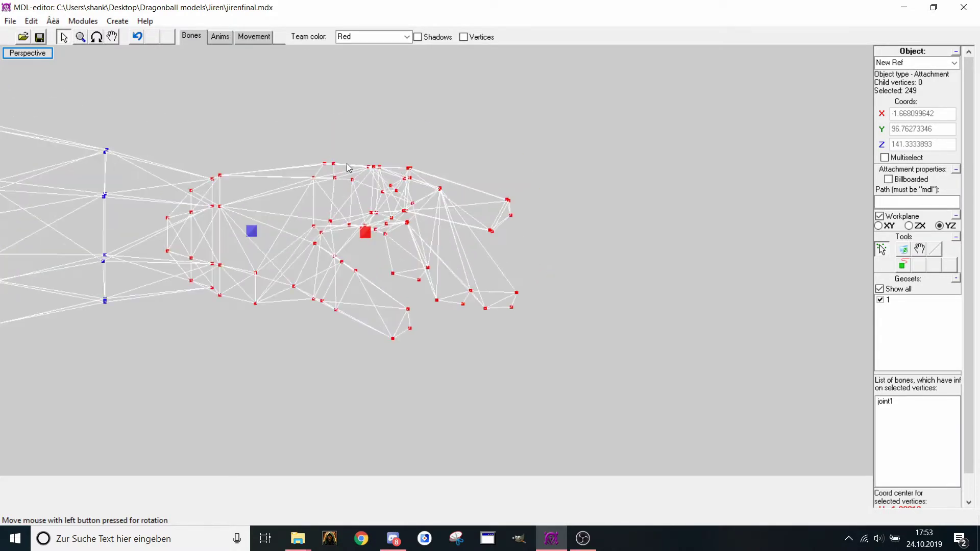
Select the Left HAnd ref attachment and the ring of forearm vertices before the wrist, and clone the attachment there
click(251, 234)
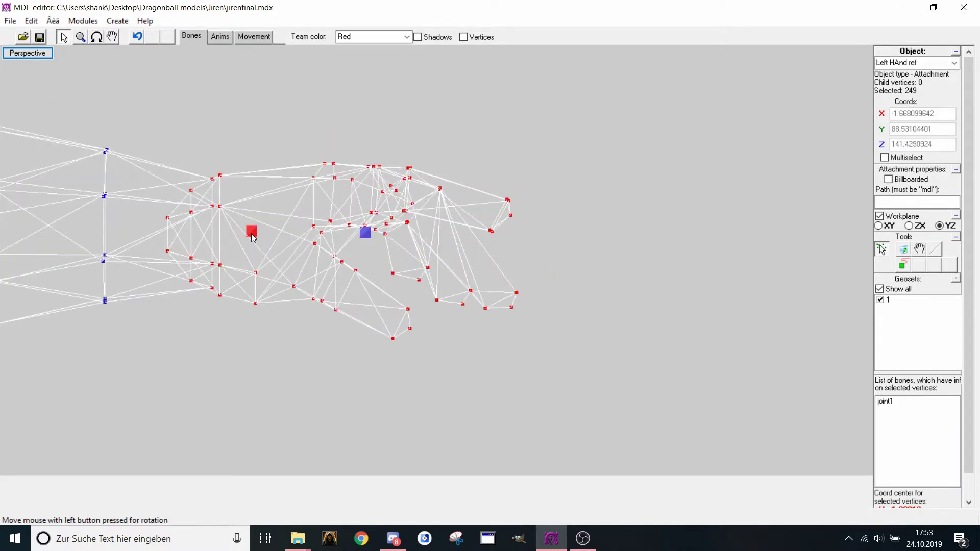
drag(252, 234, 359, 302)
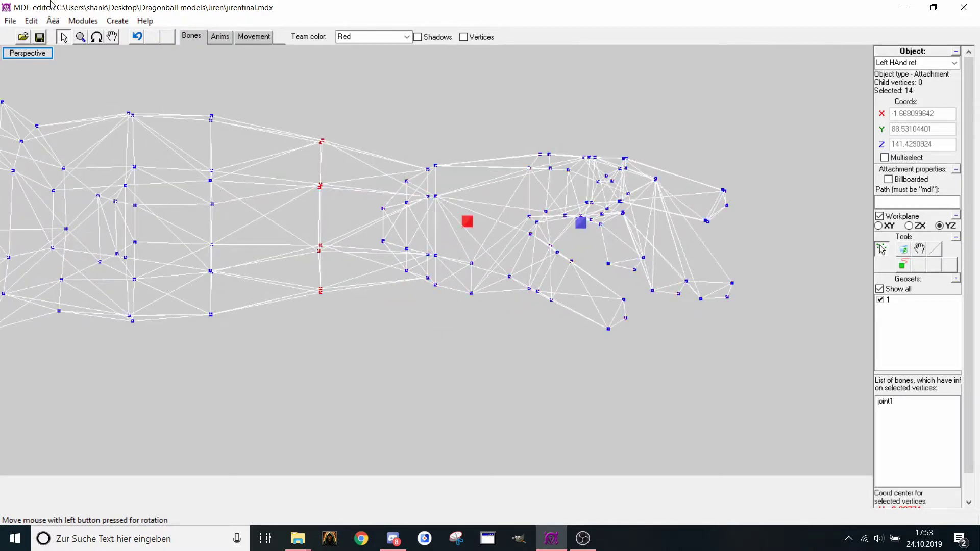
click(117, 21)
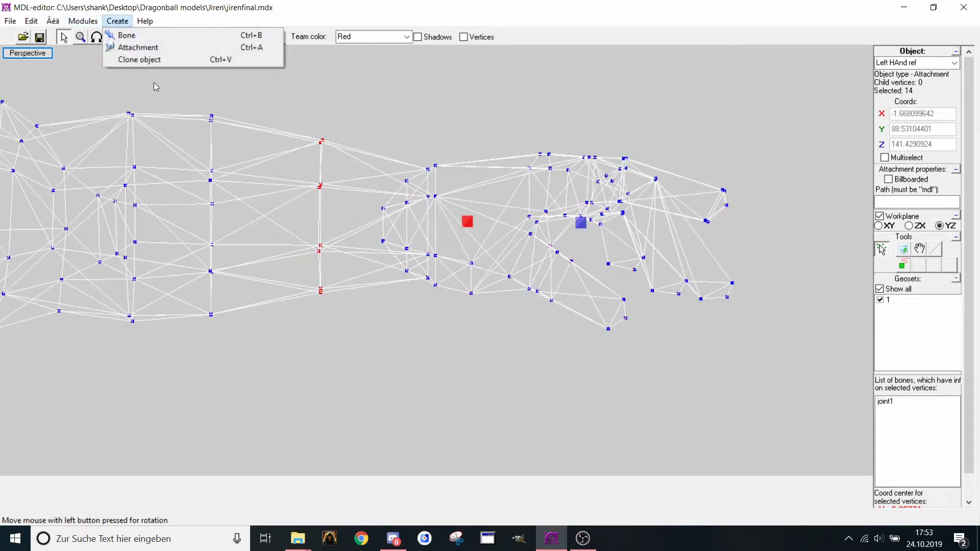
click(174, 59)
scroll(499, 237, down, 2)
middle_drag(503, 212, 493, 181)
scroll(493, 181, down, 5)
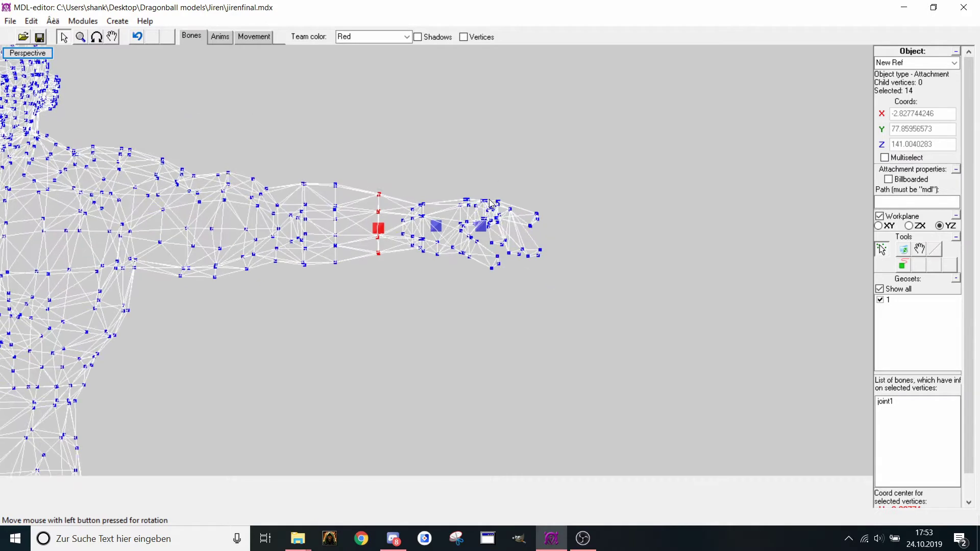
Move the cloned forearm attachment in the YZ plane to about Y 81.78, Z 143.19
scroll(493, 181, up, 4)
click(919, 248)
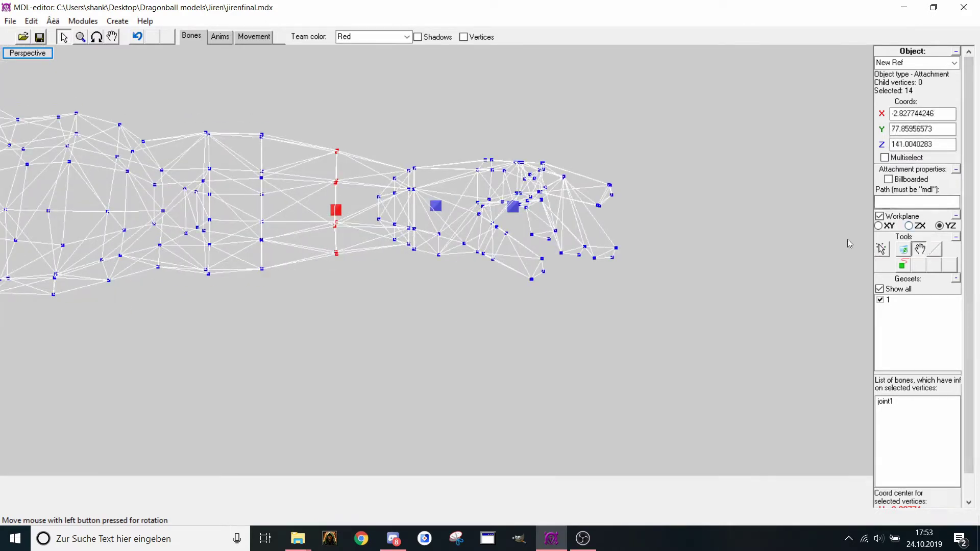
drag(849, 243, 726, 191)
click(883, 250)
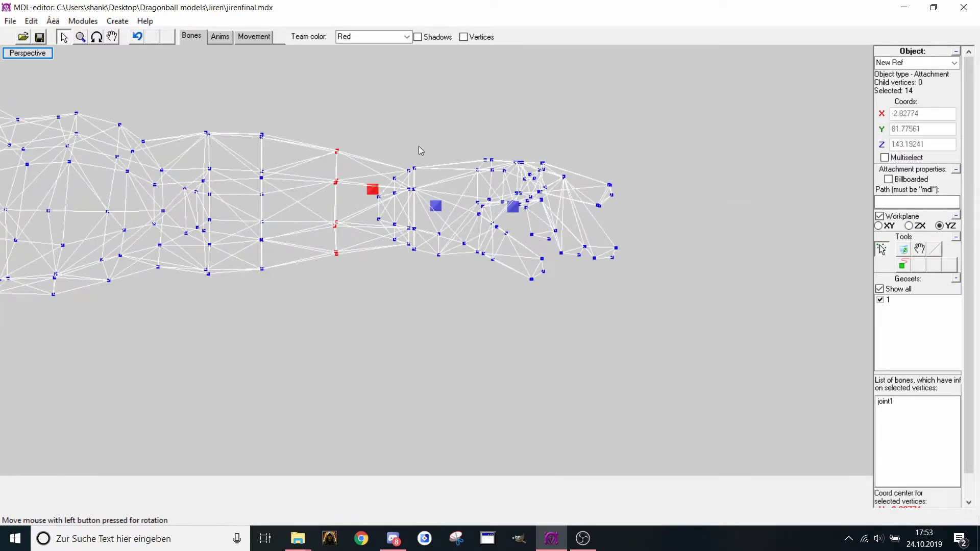
Select three vertices at the model's left foot and clone the Left HAnd ref attachment onto them
scroll(420, 176, up, 2)
scroll(424, 214, up, 1)
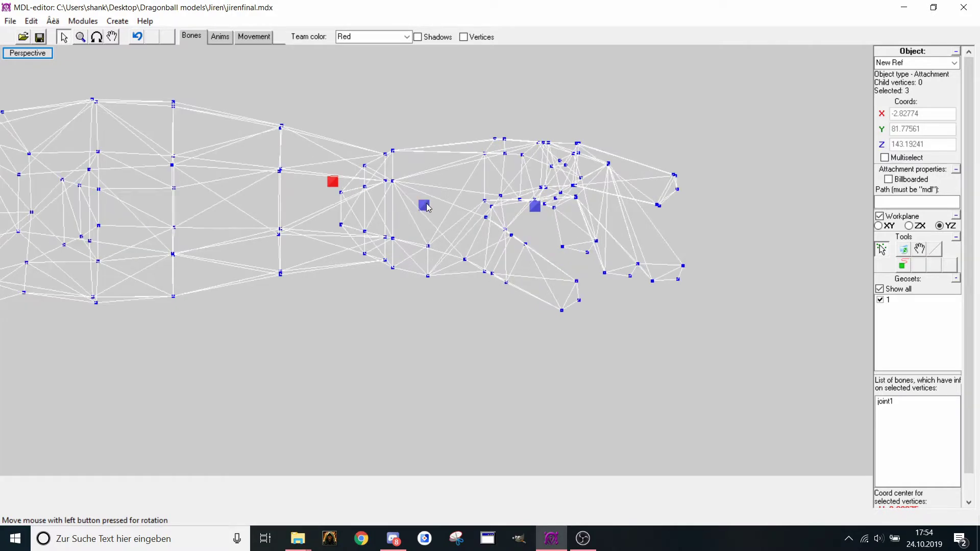
click(425, 206)
click(118, 21)
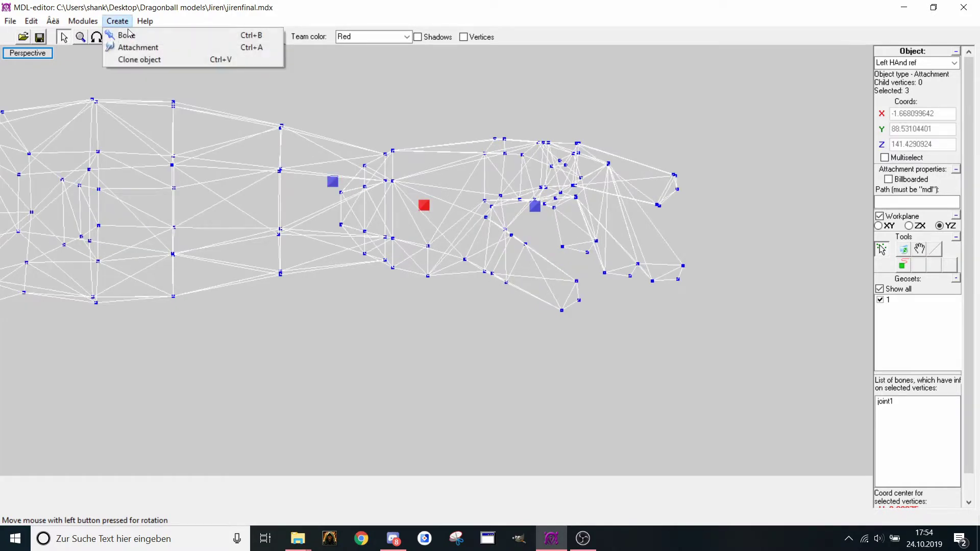
click(142, 60)
scroll(330, 157, down, 5)
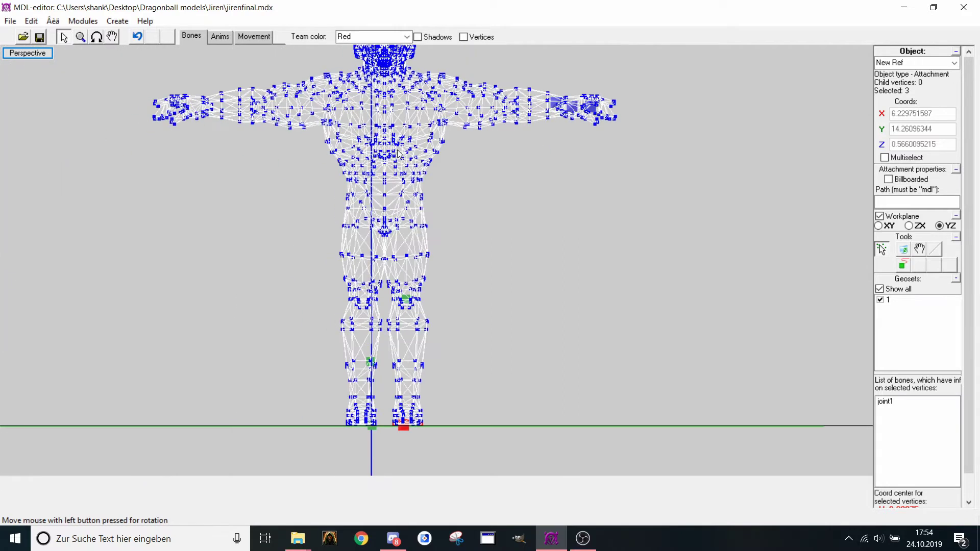
Move the selected attachment from the foot to the hand on the negative-Y side, at about Y -89.2, Z 143.1
click(920, 249)
mouse_move(851, 251)
mouse_down()
mouse_move(634, 157)
mouse_move(488, 31)
mouse_up()
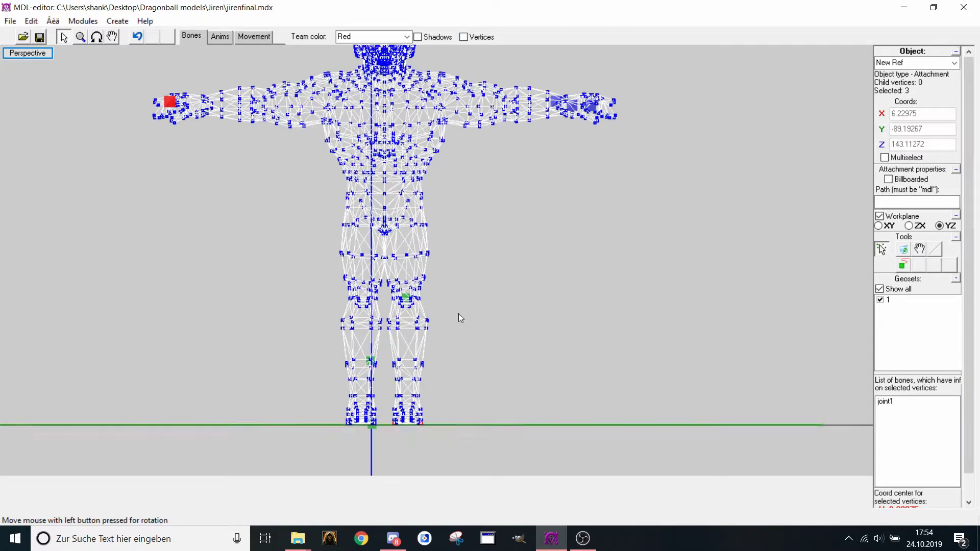
Clone the helper bone that sits at the model's ground origin
scroll(459, 313, up, 3)
click(304, 329)
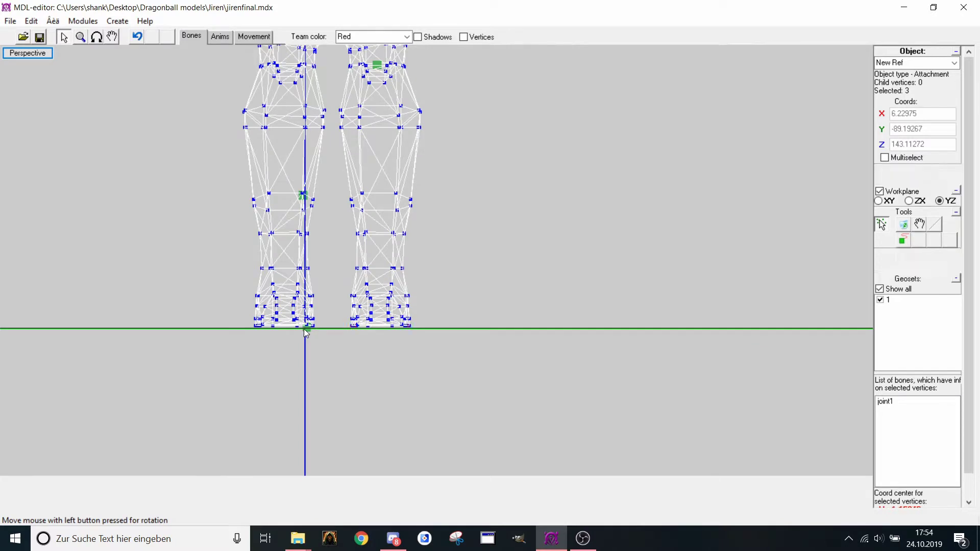
click(122, 20)
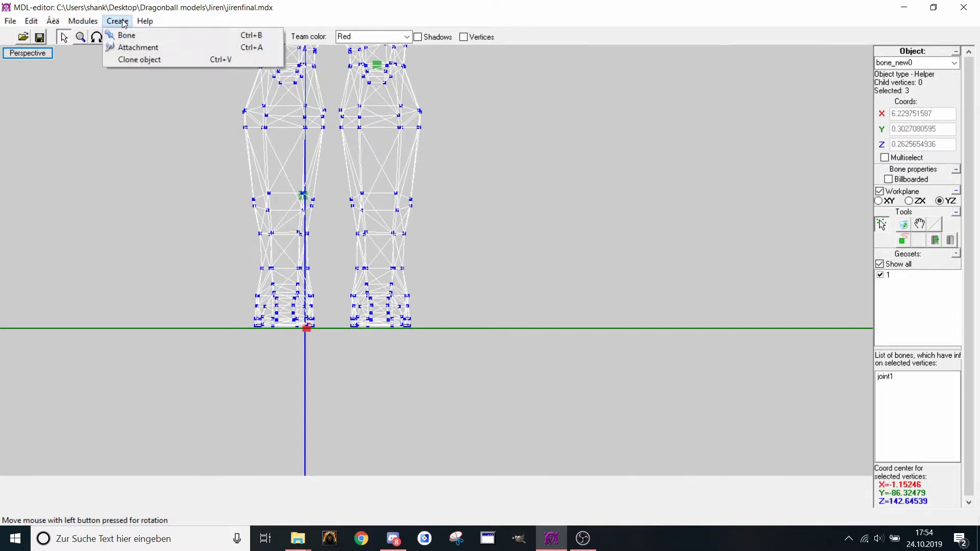
click(128, 60)
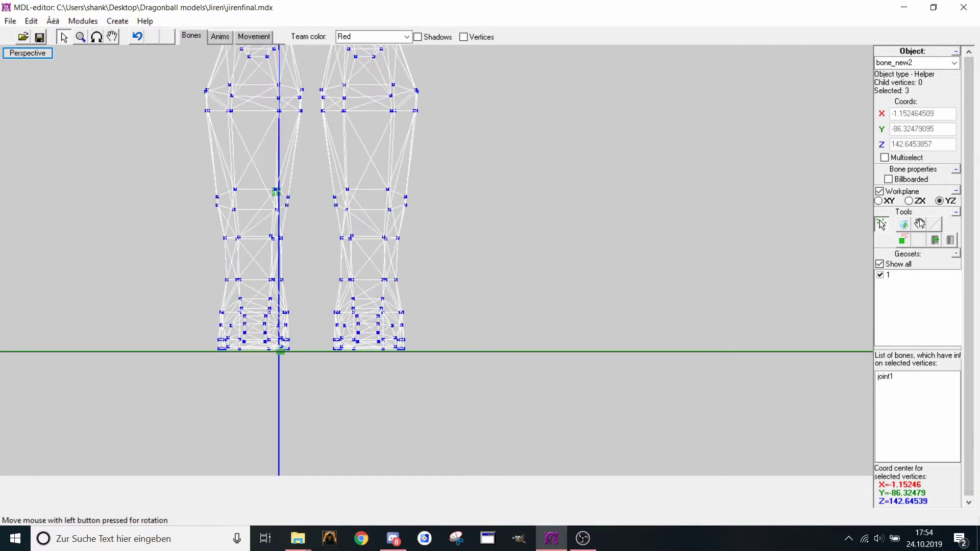
Move the cloned bone down to the negative-Y thigh, at about Y -5.6, Z 68.7
click(920, 223)
drag(663, 167, 606, 312)
click(880, 225)
scroll(288, 111, up, 3)
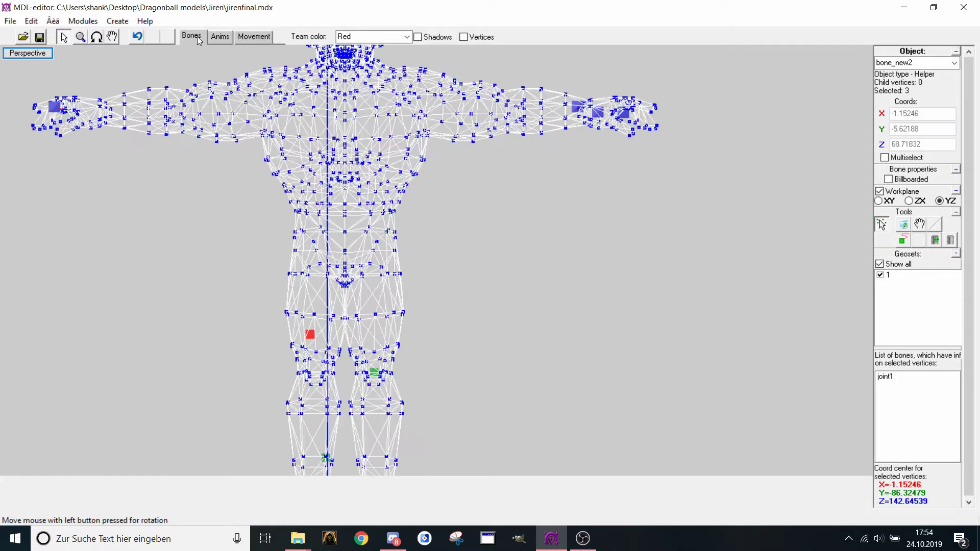
Inspect where the bones and attachments sit on the model's legs, hands and upper body
middle_drag(288, 111, 287, 70)
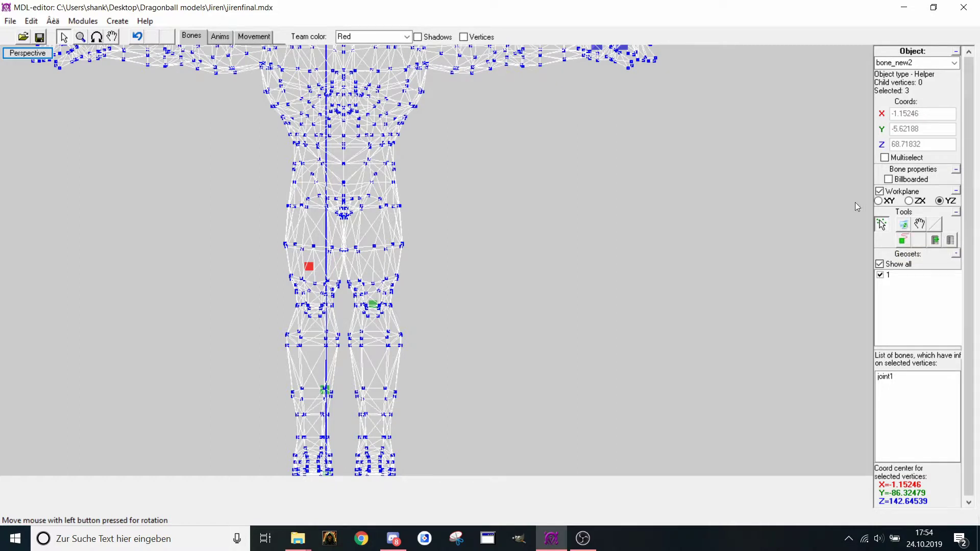
drag(832, 134, 665, 193)
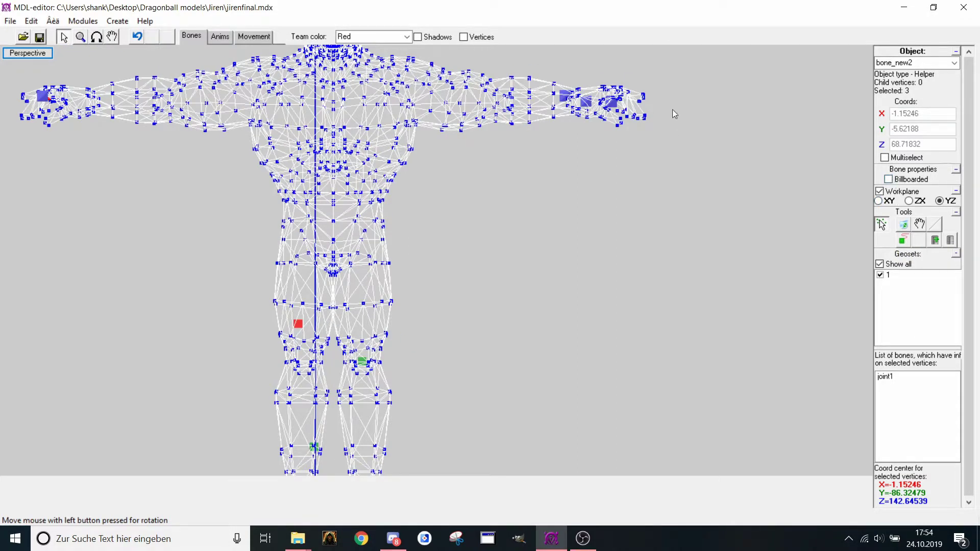
drag(674, 114, 578, 166)
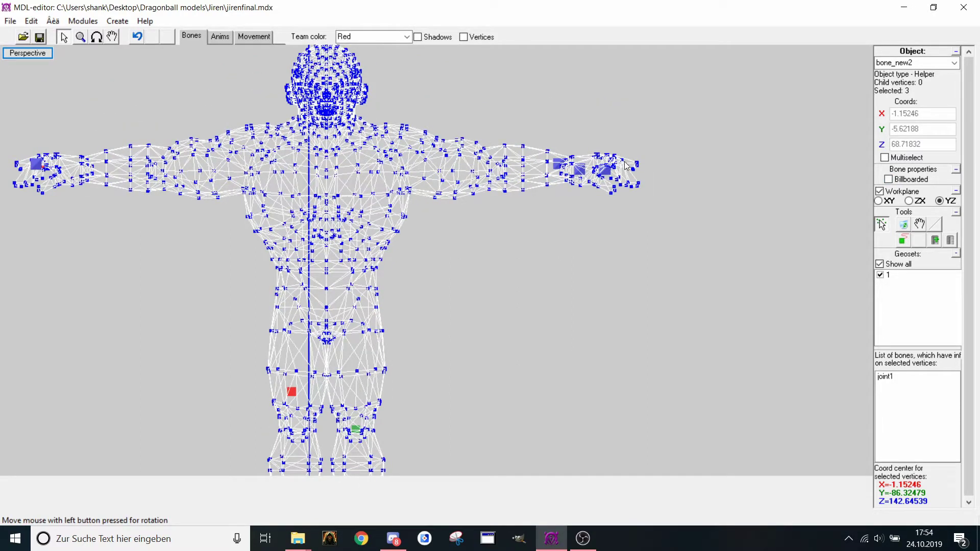
scroll(625, 161, up, 2)
middle_drag(669, 131, 598, 201)
scroll(633, 249, down, 5)
middle_drag(541, 337, 576, 259)
scroll(576, 259, up, 3)
middle_drag(324, 265, 464, 264)
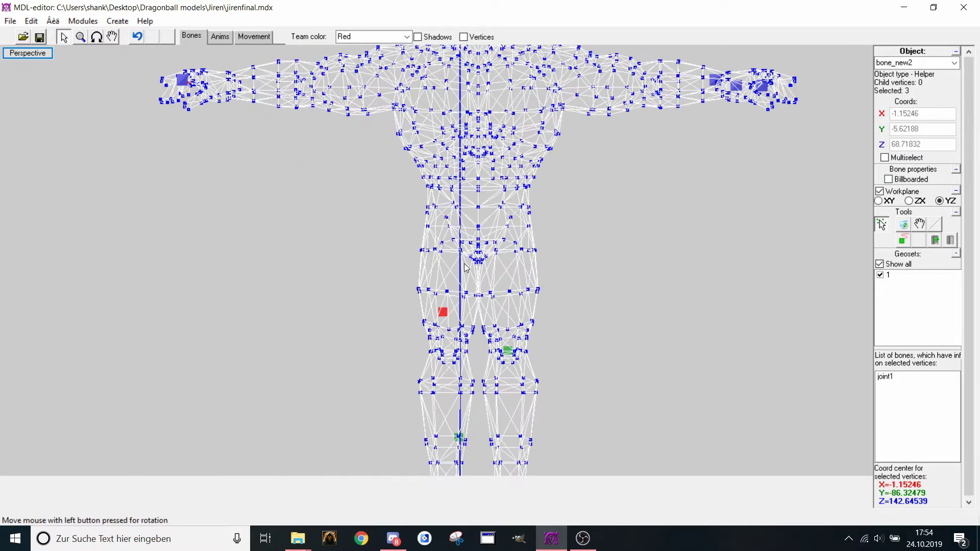
Try to move the thigh and knee bones together as a multi-selection
click(895, 158)
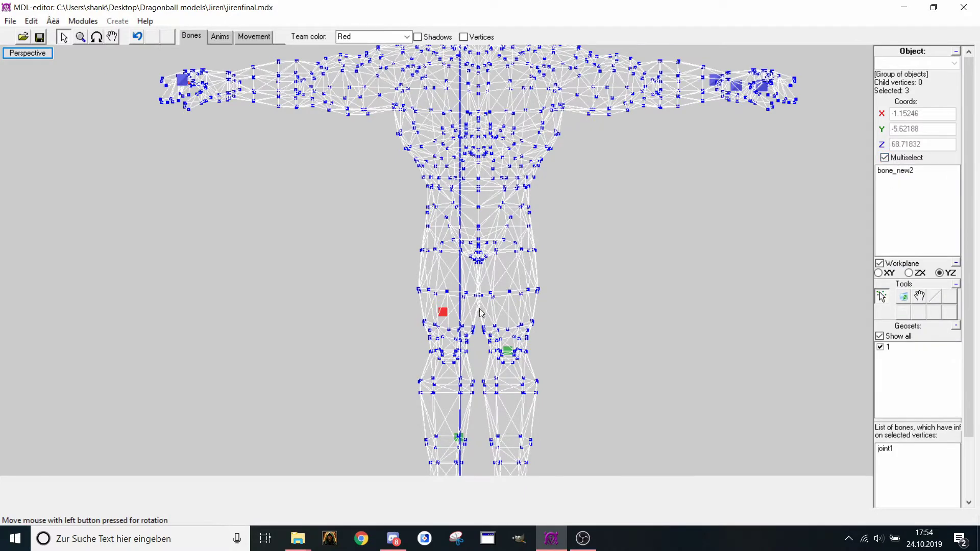
scroll(481, 313, up, 1)
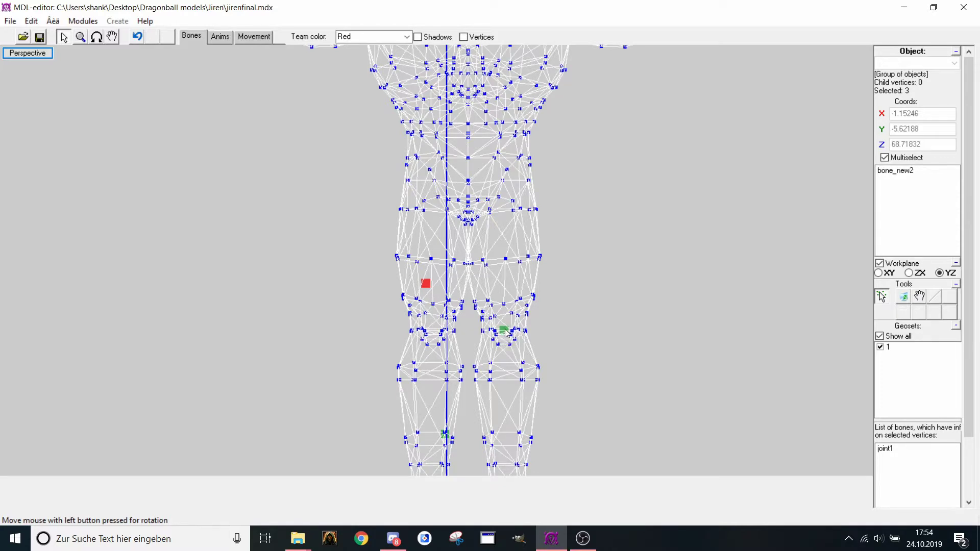
scroll(504, 332, up, 5)
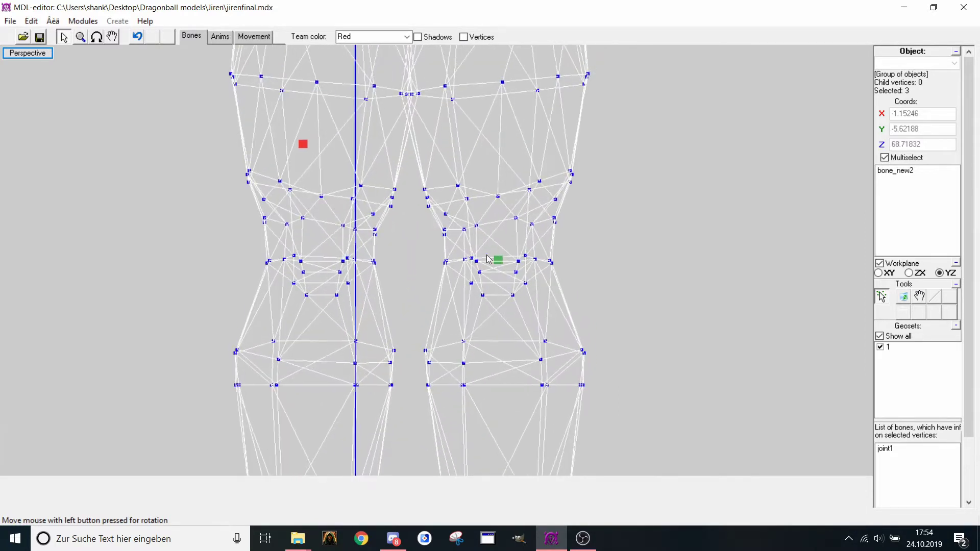
middle_drag(486, 260, 486, 259)
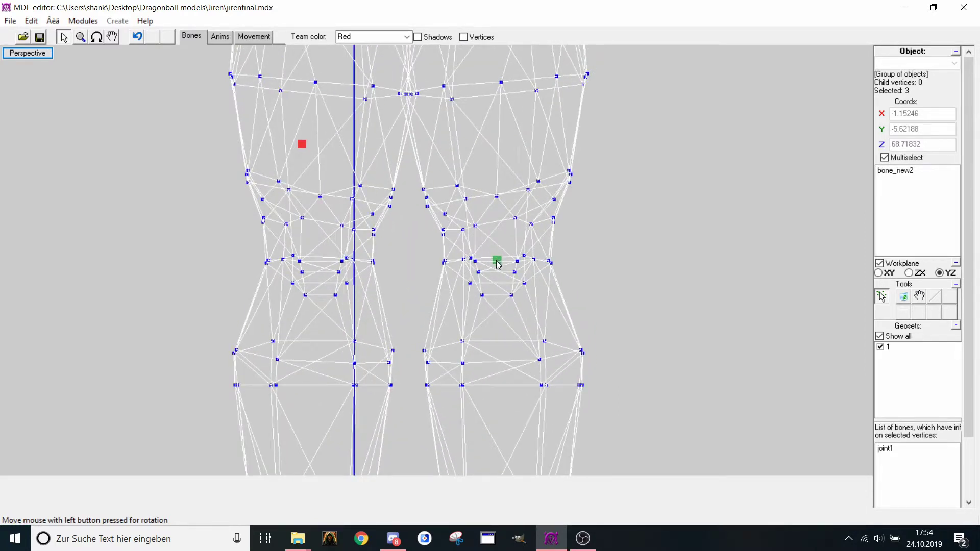
click(497, 261)
click(907, 298)
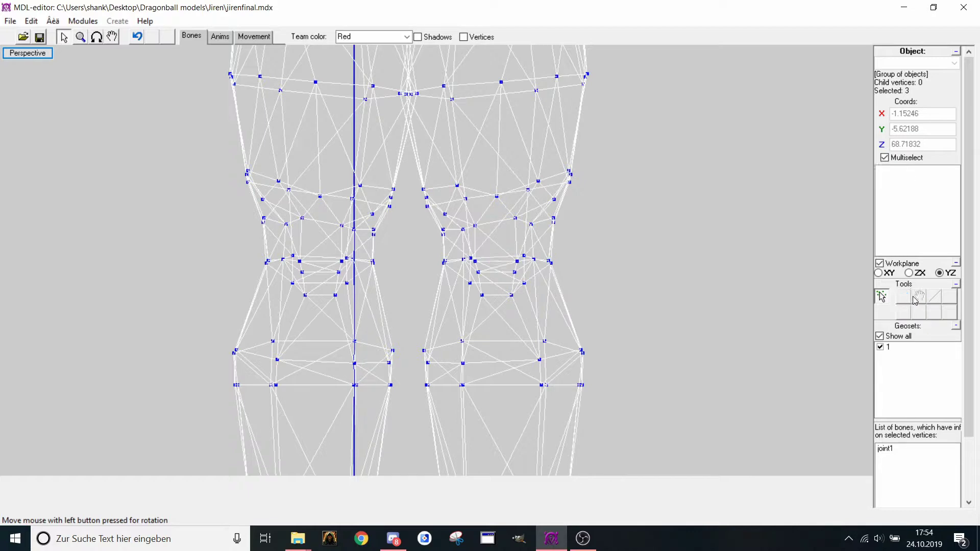
key(ctrl+z)
click(919, 297)
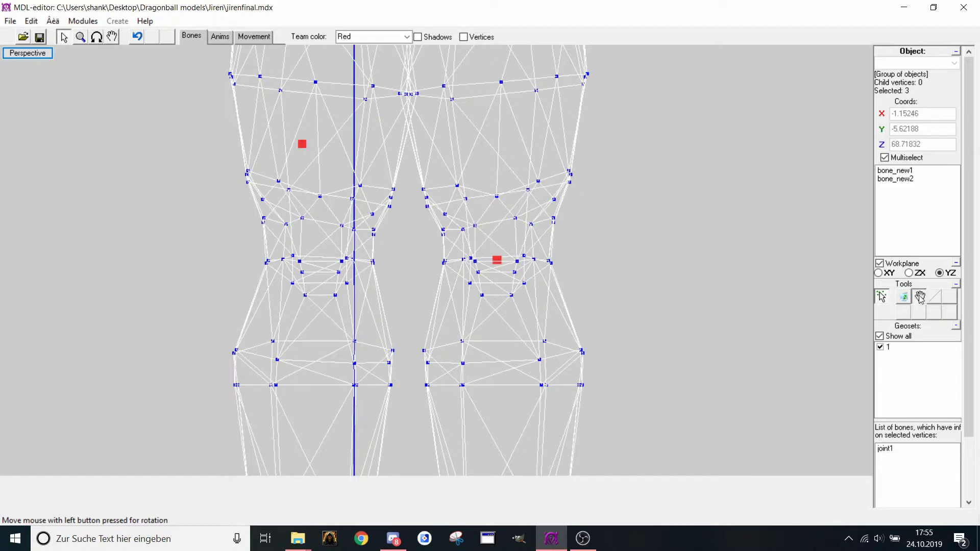
drag(802, 310, 721, 274)
key(ctrl+z)
scroll(720, 272, down, 4)
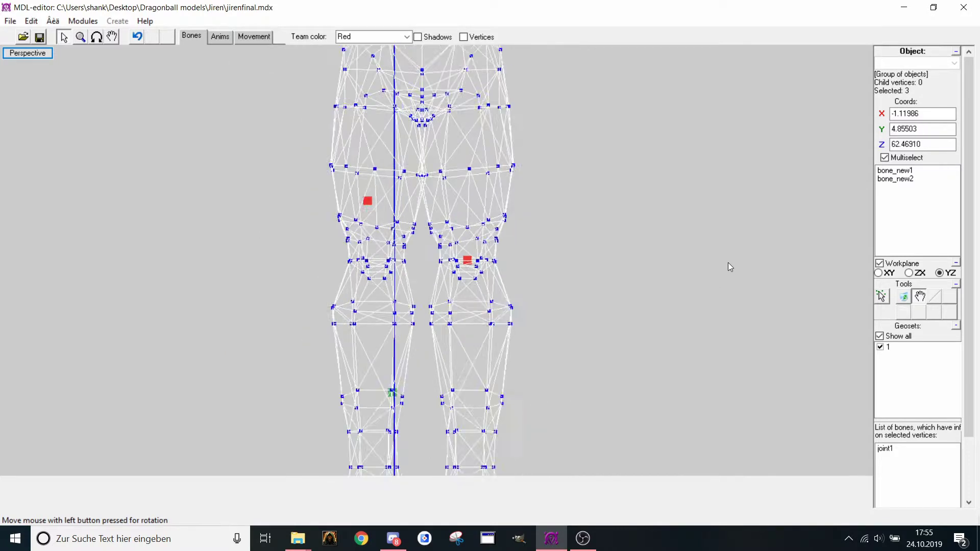
middle_drag(728, 263, 711, 326)
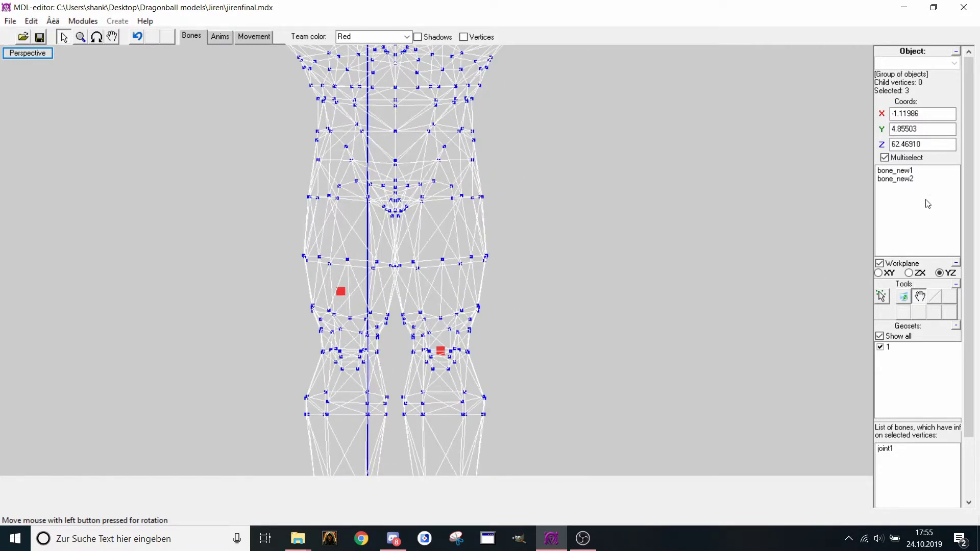
click(896, 161)
Move the cloned thigh bone to the wrist of the positive-Y arm, at about Y 85.9, Z 141.6
middle_drag(626, 125, 600, 277)
middle_drag(734, 208, 682, 288)
middle_drag(723, 219, 562, 262)
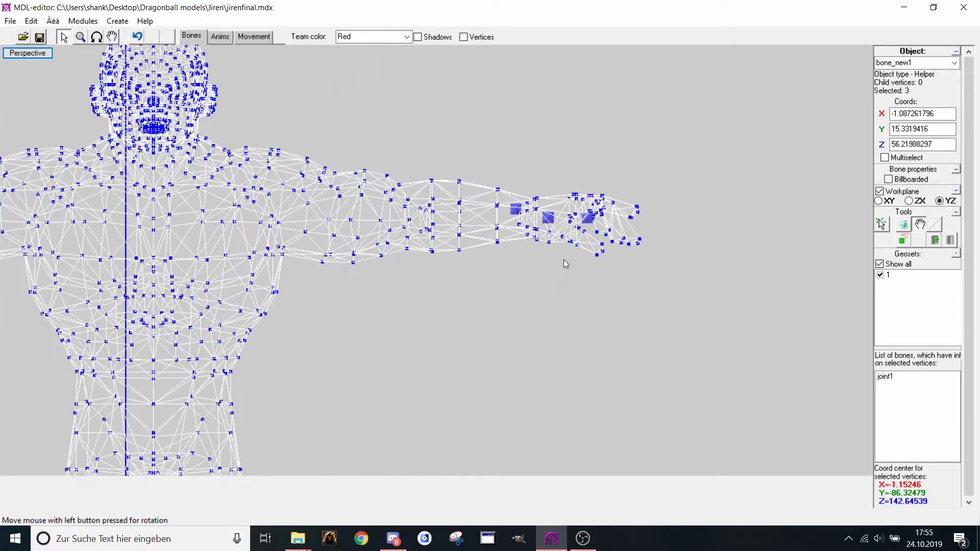
scroll(562, 262, up, 3)
middle_drag(249, 194, 91, 201)
middle_drag(187, 213, 455, 180)
scroll(455, 179, down, 5)
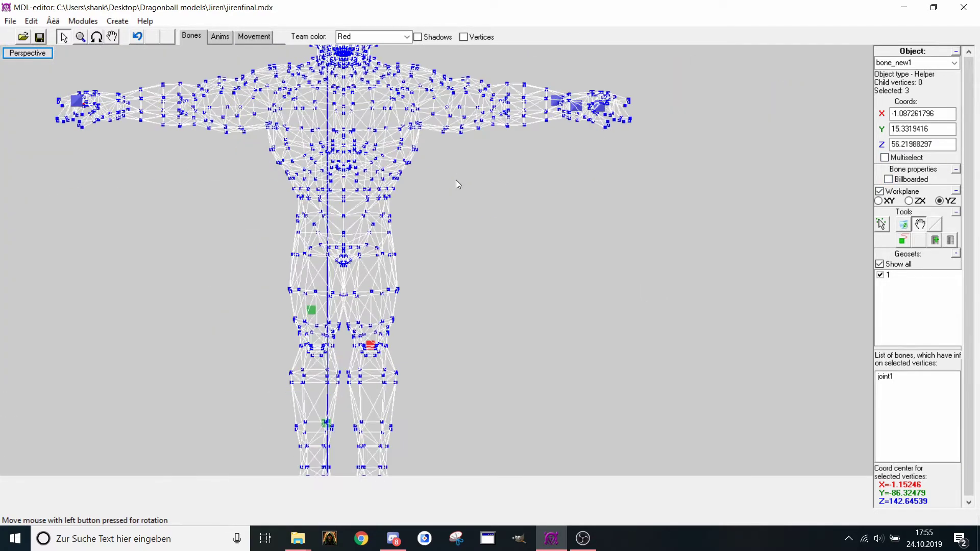
click(882, 224)
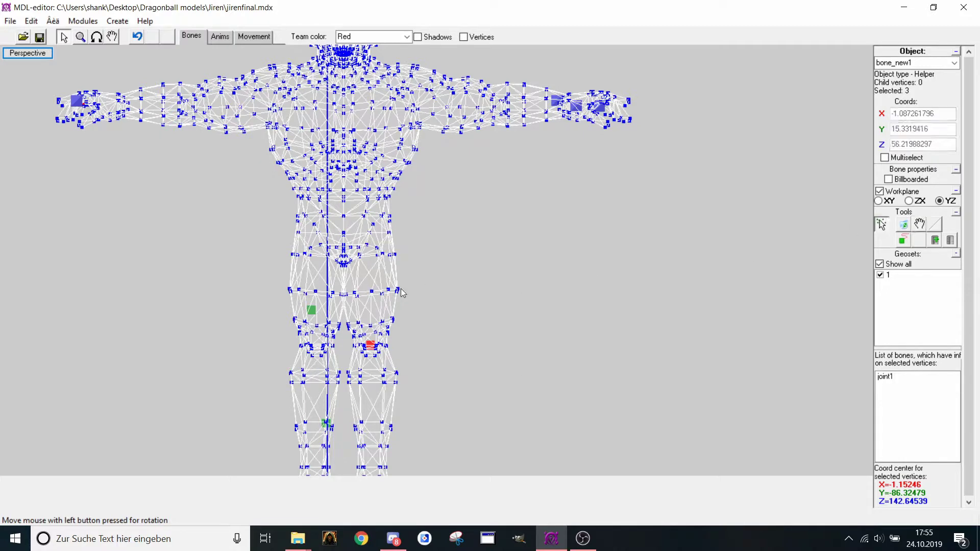
click(312, 312)
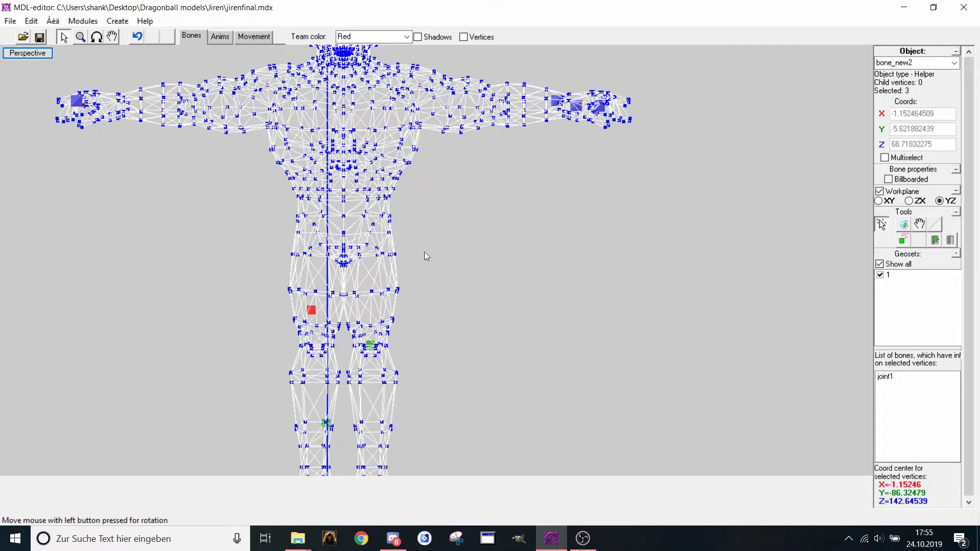
click(921, 224)
middle_drag(706, 202, 593, 298)
drag(576, 293, 785, 148)
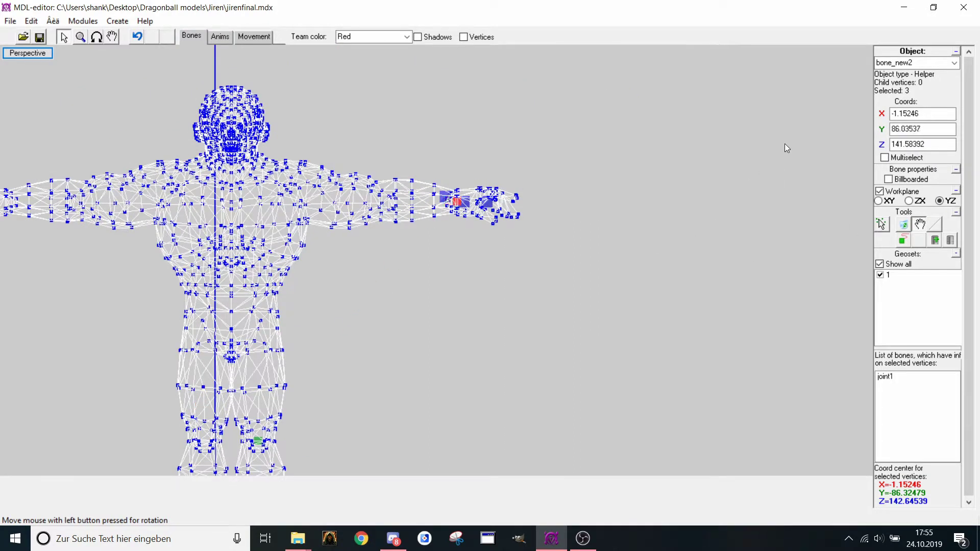
scroll(596, 167, up, 6)
scroll(561, 247, up, 2)
drag(567, 230, 567, 228)
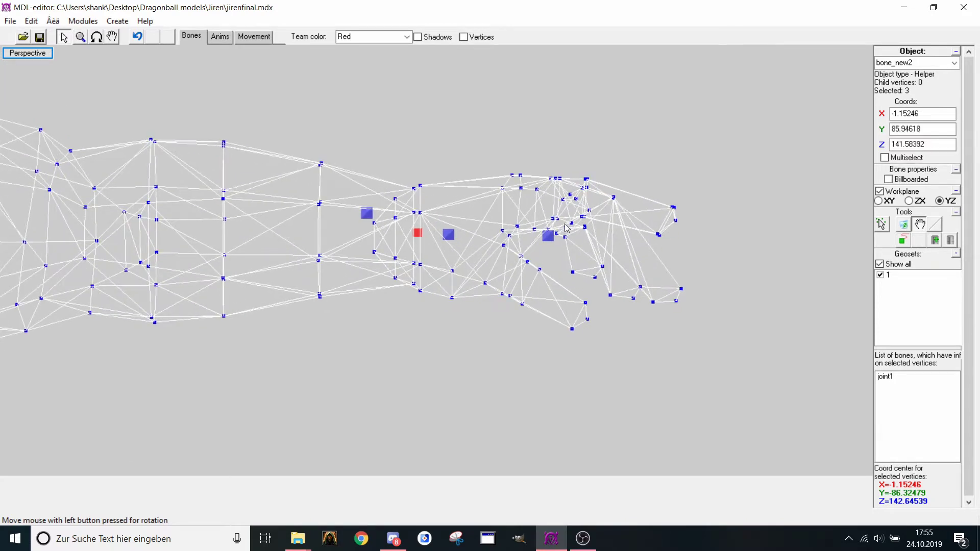
Select all vertices of the positive-Y hand and reassign them exclusively to the wrist bone
click(882, 226)
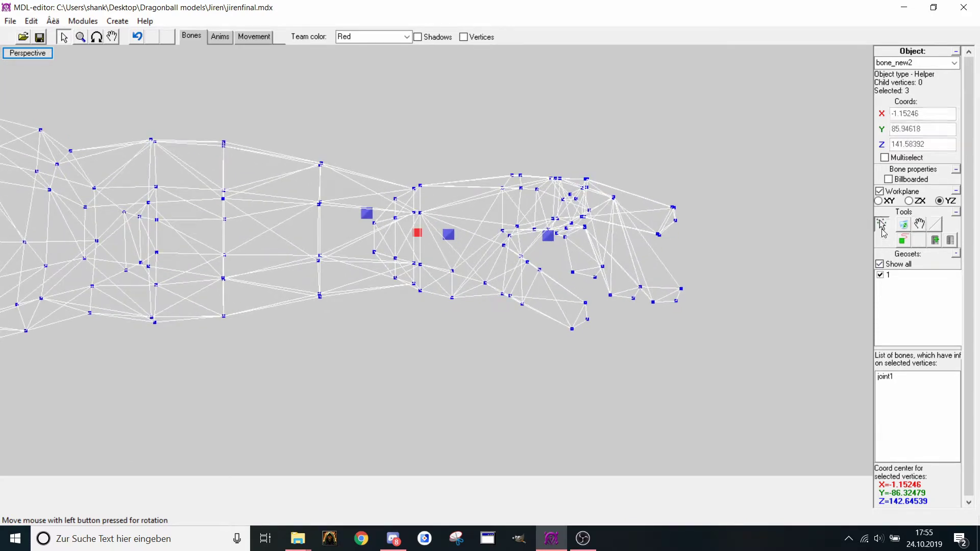
drag(417, 171, 682, 344)
scroll(528, 164, up, 1)
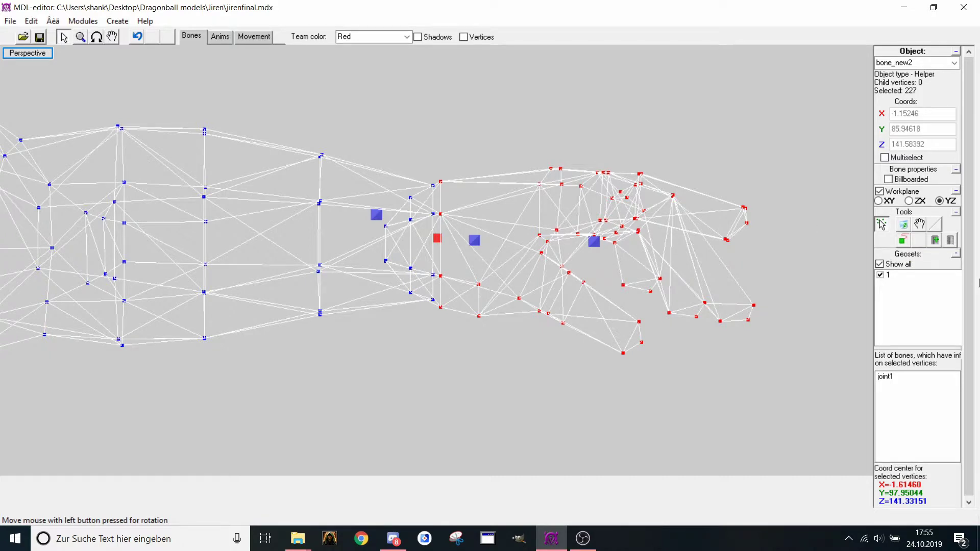
click(951, 240)
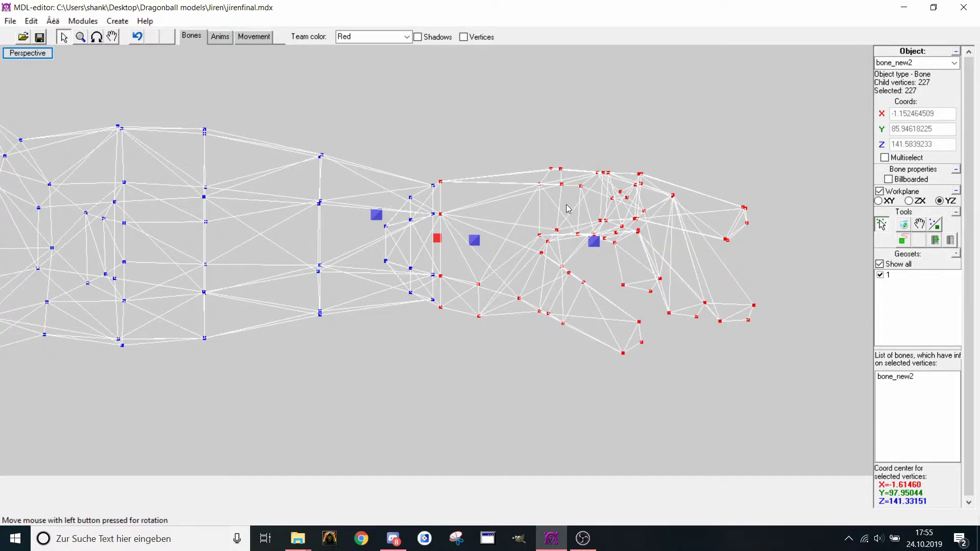
Select only the ring of hand vertices at the wrist, next to the wrist bone
click(448, 152)
scroll(446, 158, up, 1)
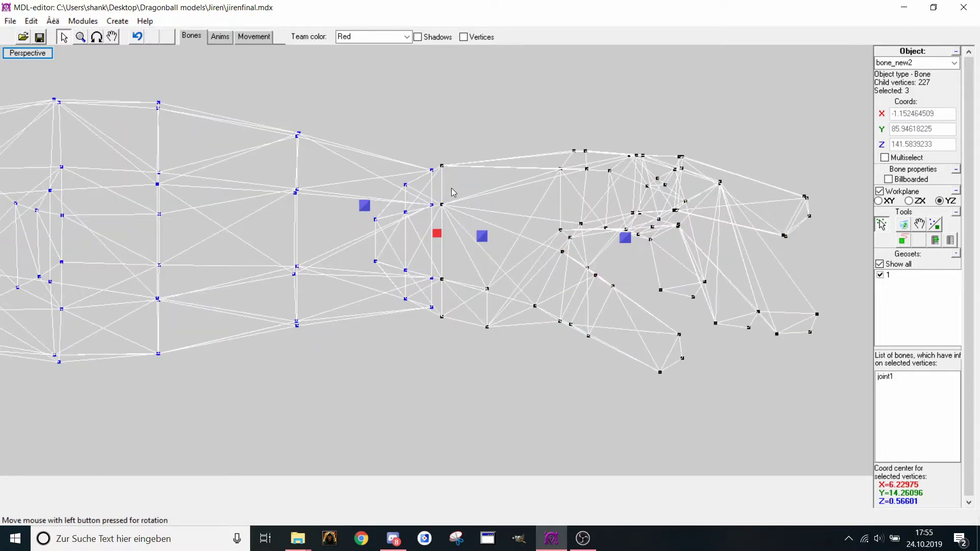
drag(437, 158, 467, 343)
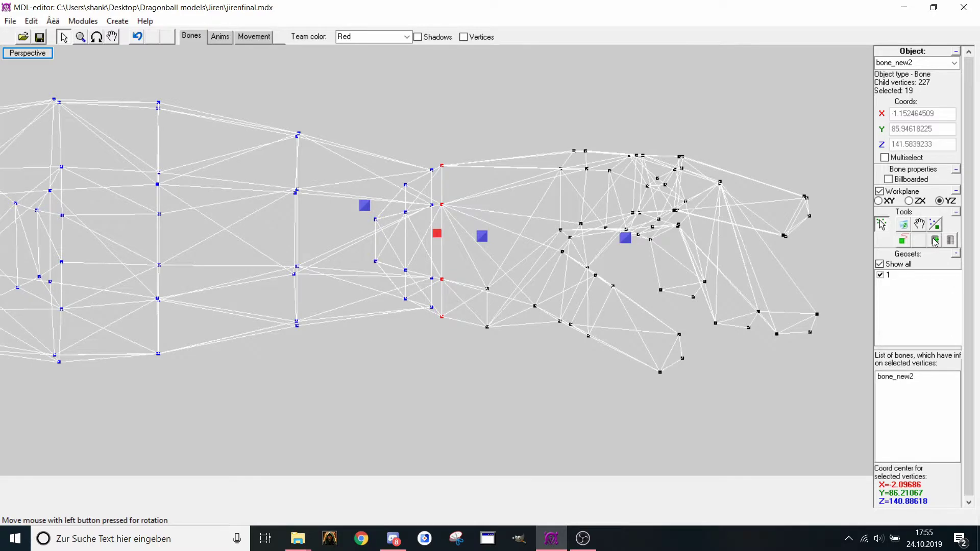
Move the knee bone up to the elbow of the positive-Y arm, at about Y 58.7, Z 141.1
scroll(438, 317, down, 6)
scroll(442, 301, up, 4)
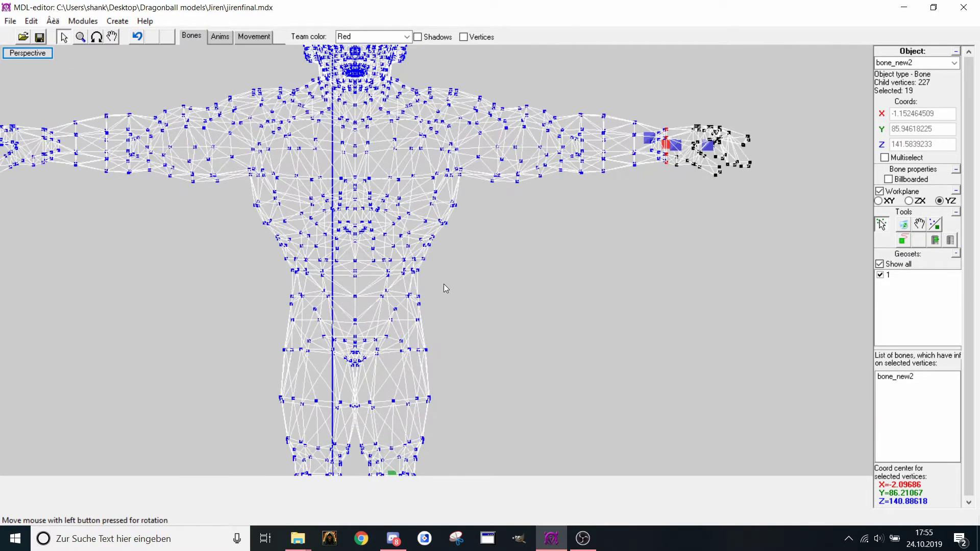
middle_drag(440, 258, 436, 230)
middle_drag(592, 141, 442, 257)
scroll(559, 221, up, 2)
scroll(548, 146, down, 1)
scroll(480, 322, up, 2)
scroll(442, 256, up, 1)
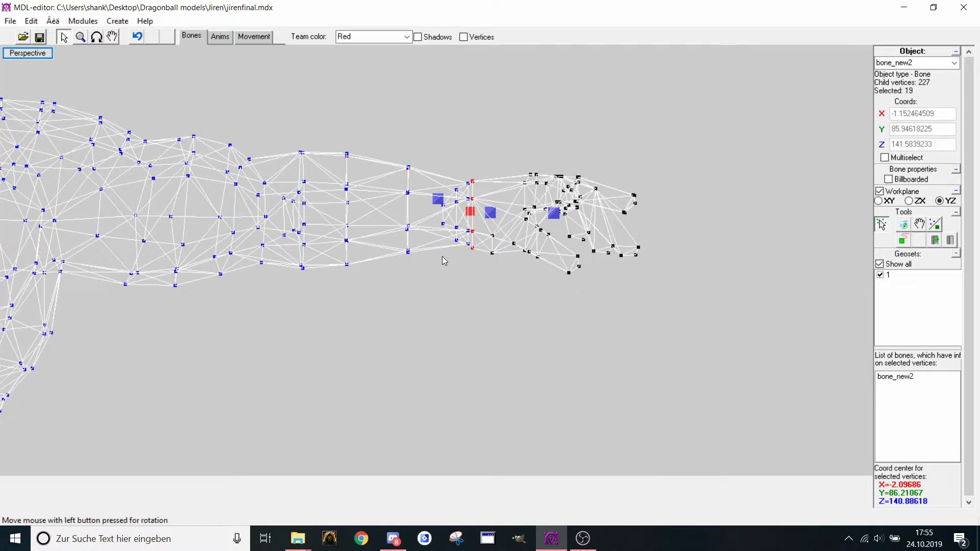
middle_drag(271, 378, 408, 229)
middle_drag(225, 413, 314, 250)
scroll(312, 261, down, 2)
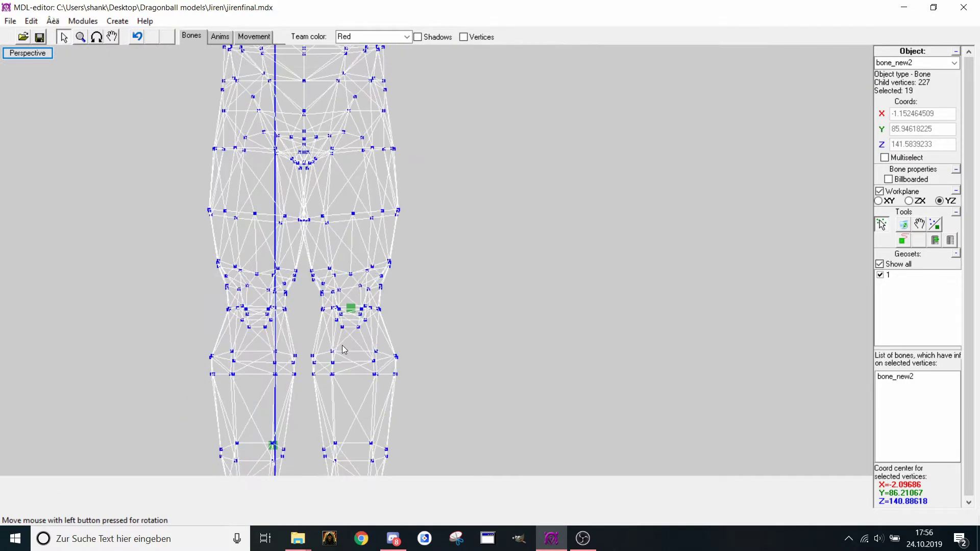
click(351, 308)
scroll(353, 311, down, 2)
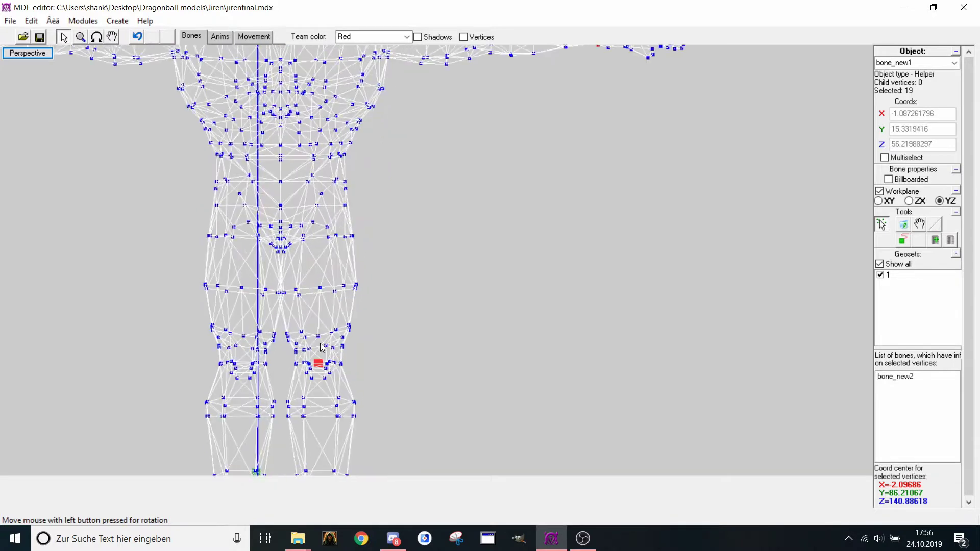
middle_drag(625, 204, 480, 346)
mouse_move(480, 346)
mouse_down()
mouse_move(521, 283)
mouse_move(566, 165)
mouse_move(564, 174)
mouse_up()
Attach the selected wrist ring vertices to the elbow bone as well, keeping their wrist bone assignment
scroll(550, 221, up, 5)
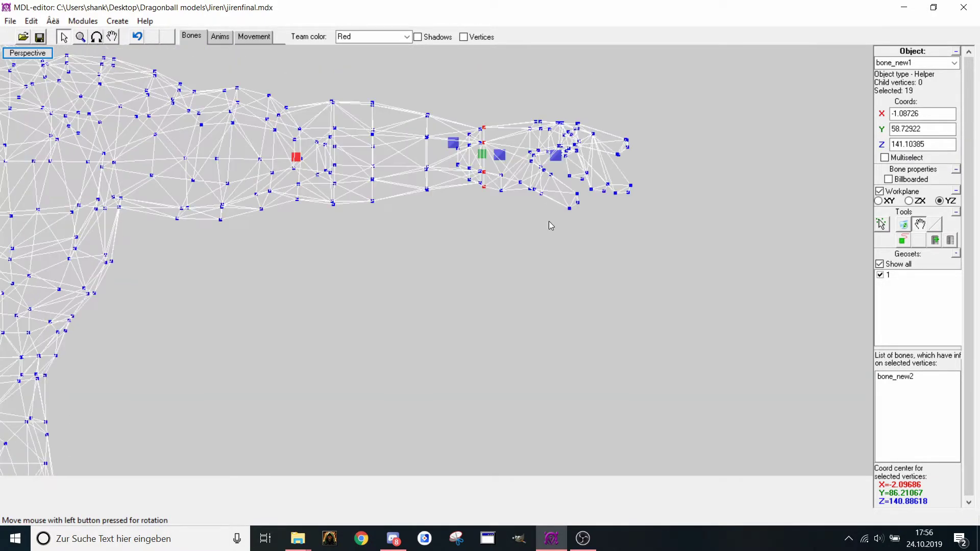
scroll(531, 309, up, 3)
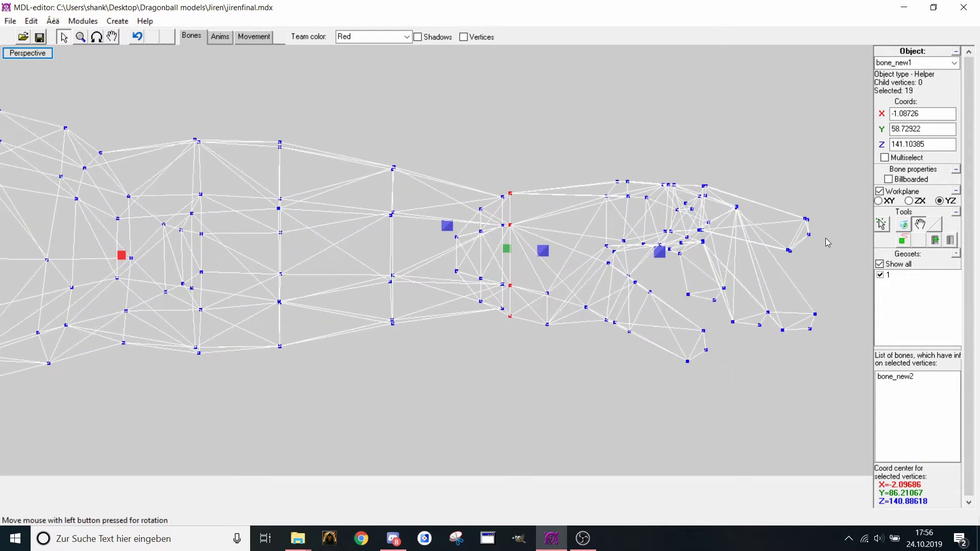
click(934, 240)
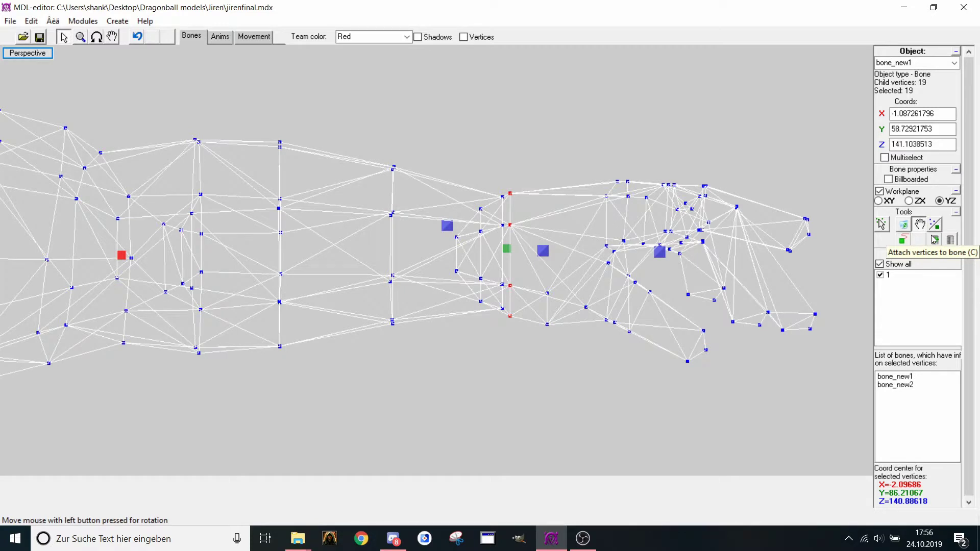
Rotate the wrist bone of the positive-Y arm to -46 about X to bend the hand upward
click(253, 36)
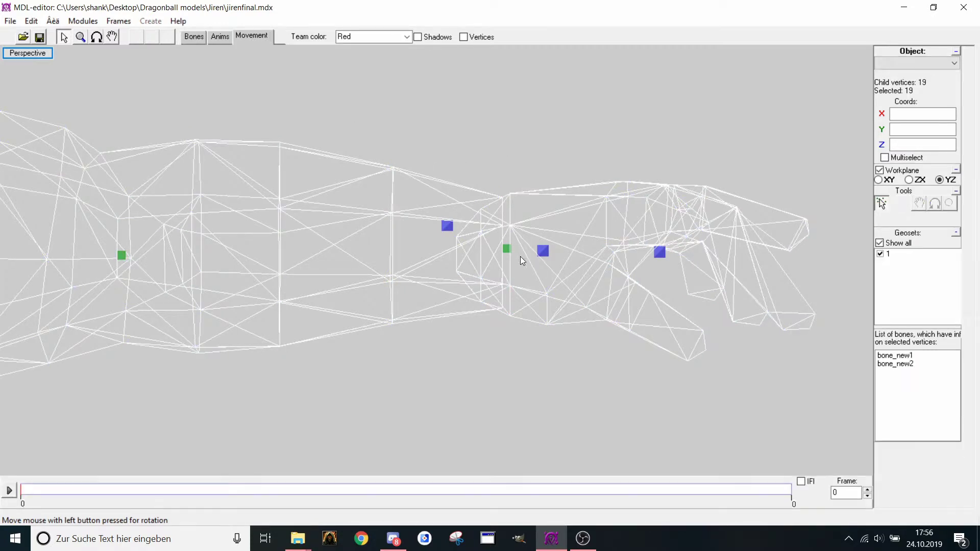
click(507, 249)
drag(817, 238, 704, 315)
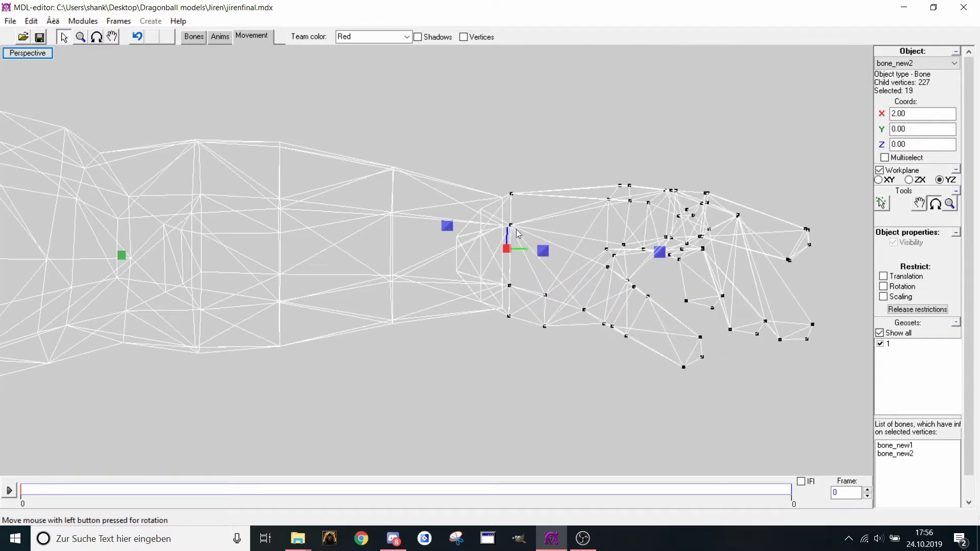
drag(479, 156, 510, 207)
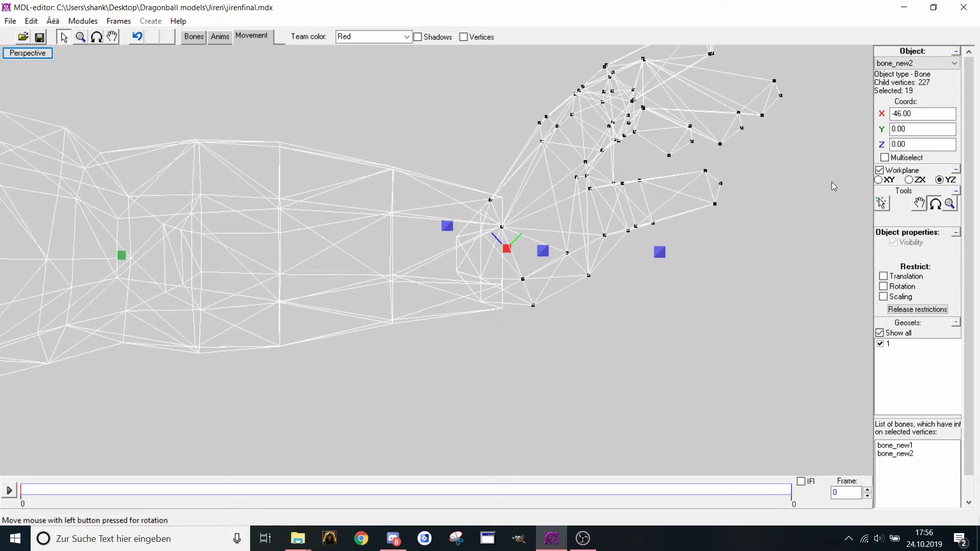
Select the vertices around the bent wrist to check which bones influence them
click(882, 204)
drag(466, 186, 549, 326)
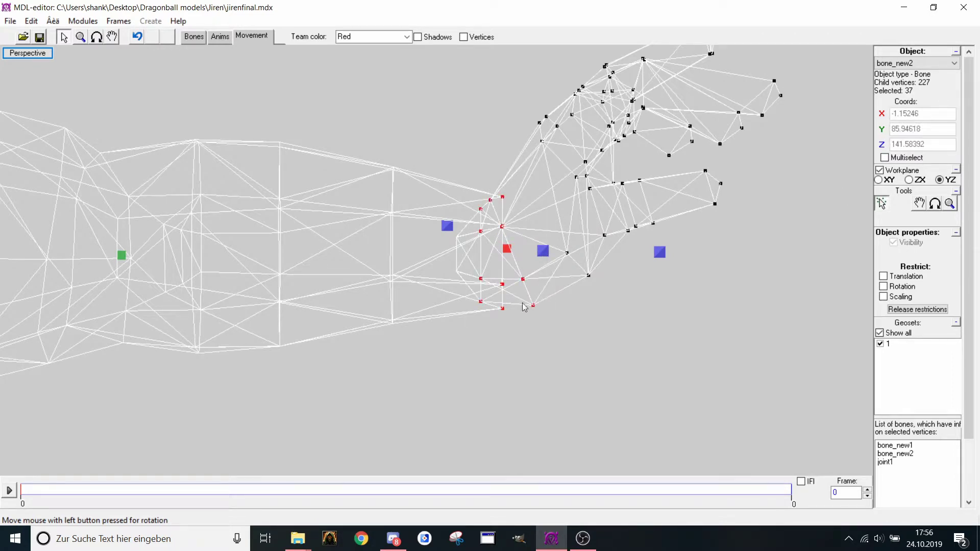
click(488, 179)
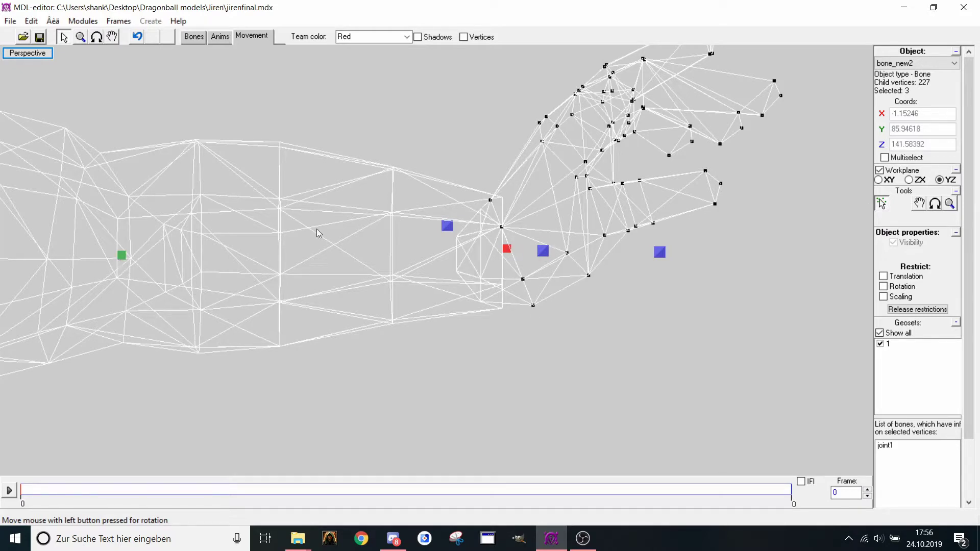
Attach the forearm vertex ring nearest the wrist to the elbow bone, keeping its existing bone assignment
click(186, 39)
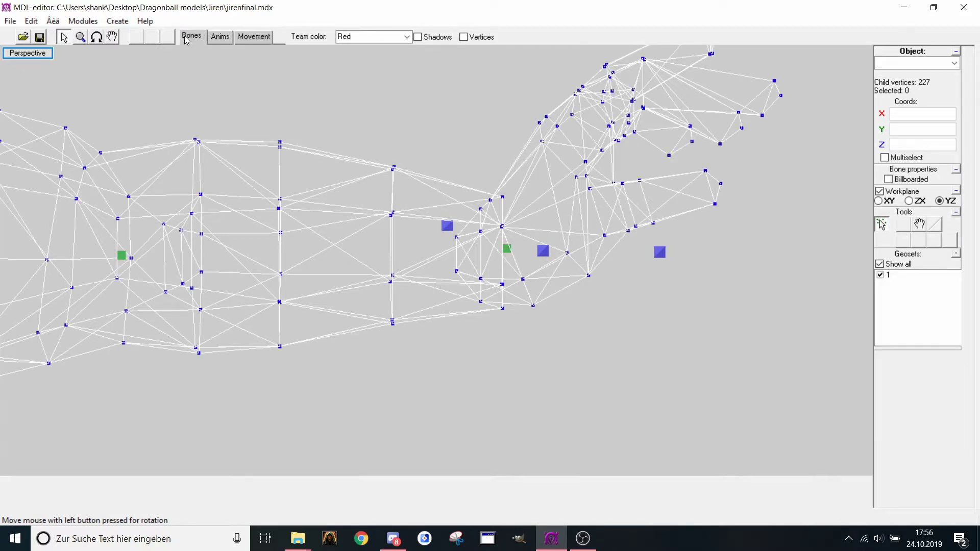
click(122, 257)
drag(357, 133, 419, 342)
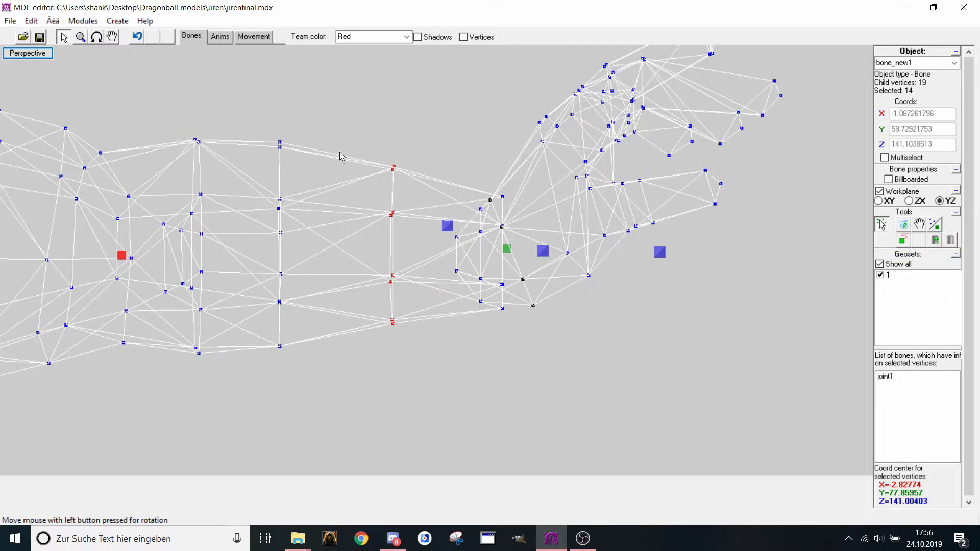
click(934, 240)
Rotate the elbow bone slightly about X to swing its attached forearm and wrist vertices
click(255, 38)
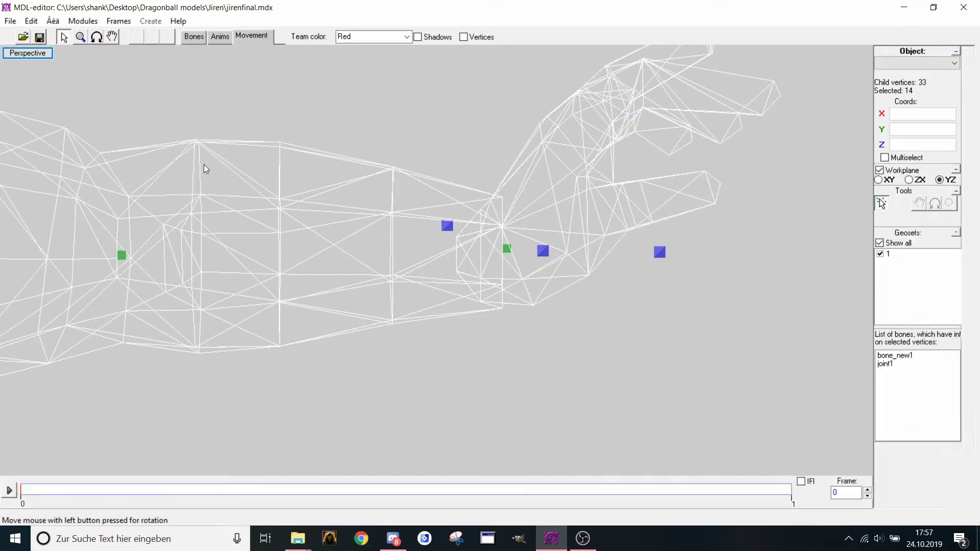
click(122, 256)
click(940, 209)
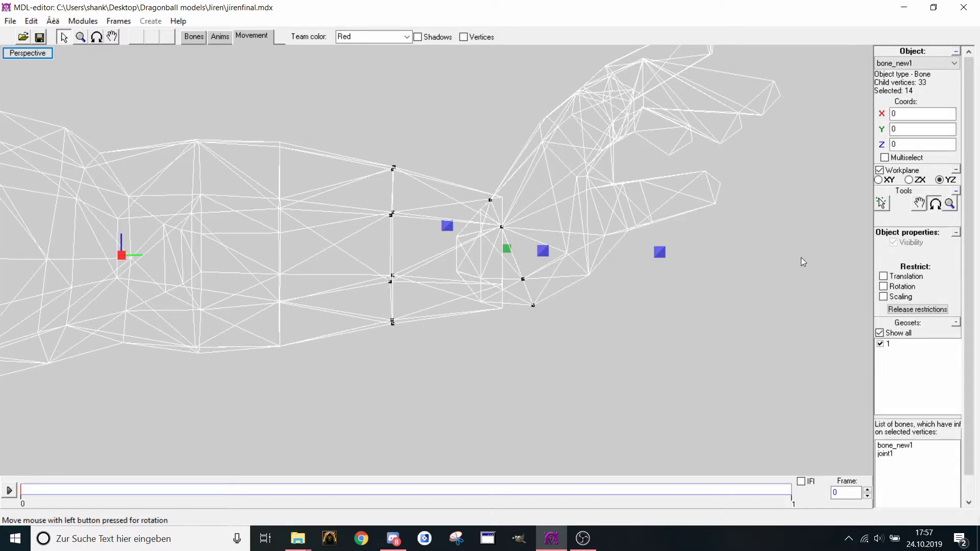
drag(801, 258, 785, 235)
Reassign the mid-forearm vertex ring exclusively to the elbow bone
click(191, 39)
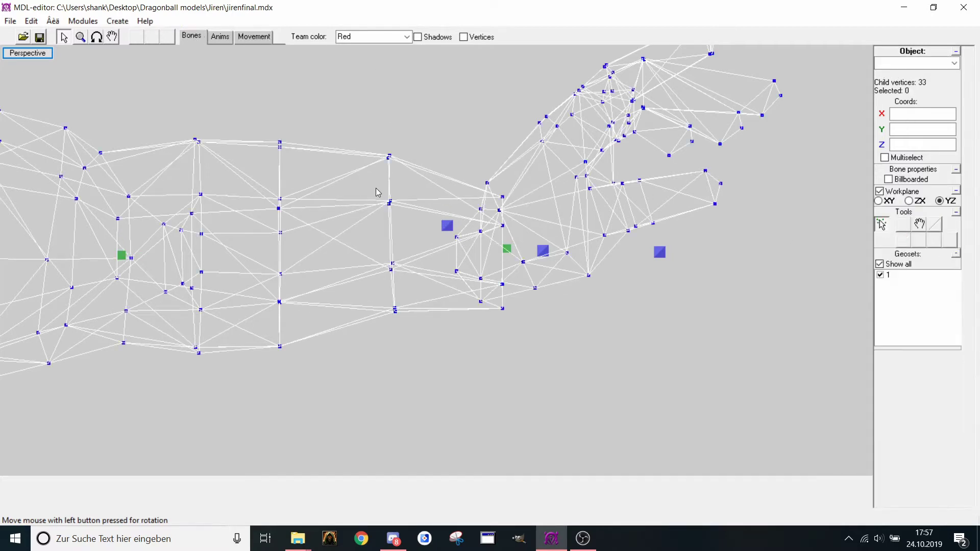
scroll(376, 190, up, 4)
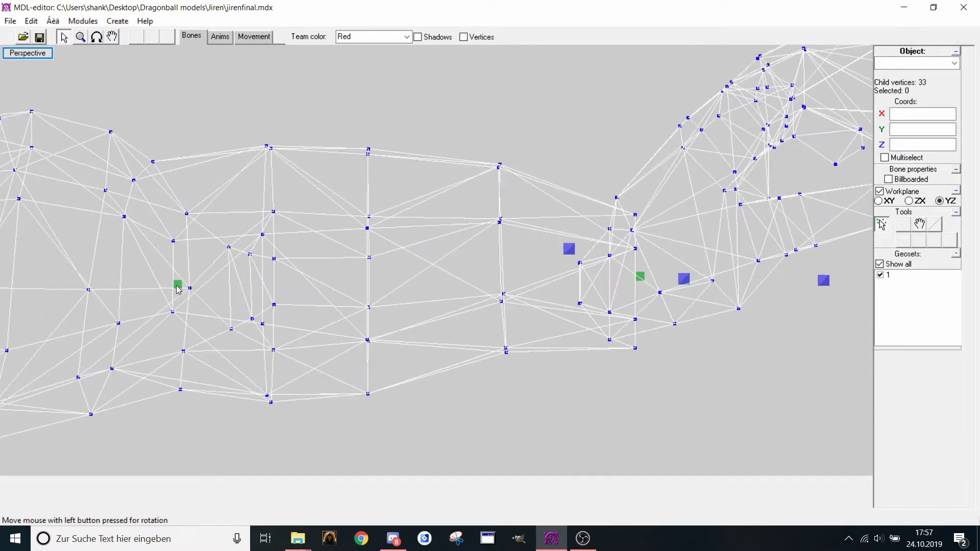
click(177, 286)
middle_drag(368, 285, 296, 269)
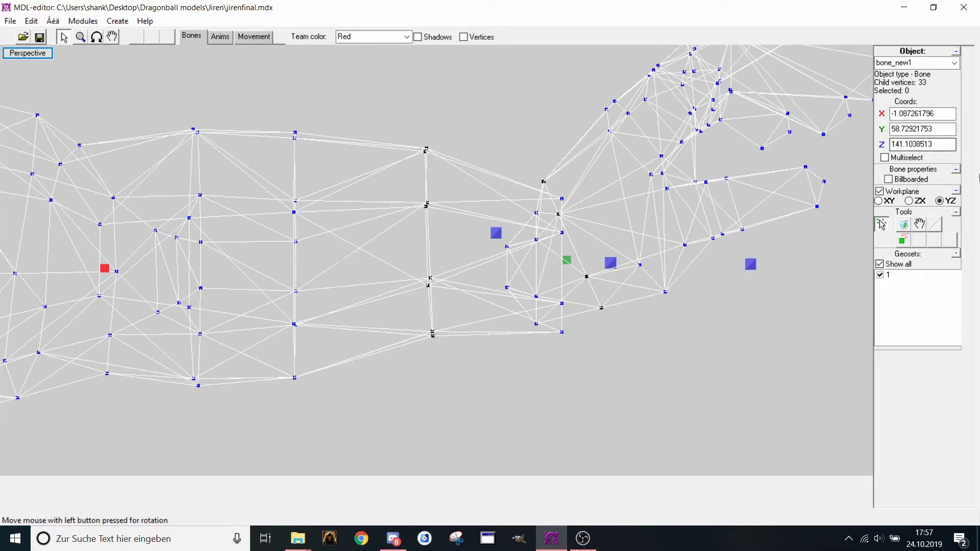
drag(286, 125, 347, 388)
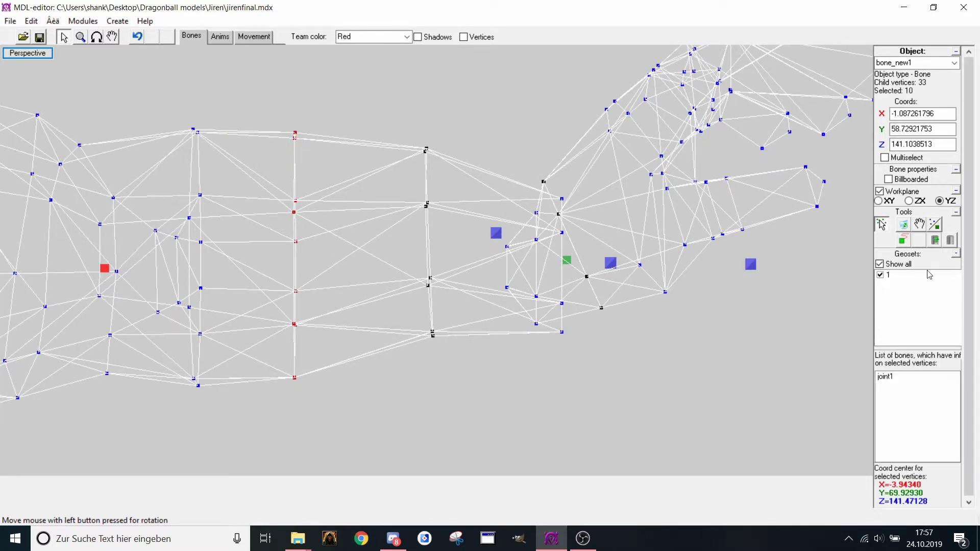
click(951, 240)
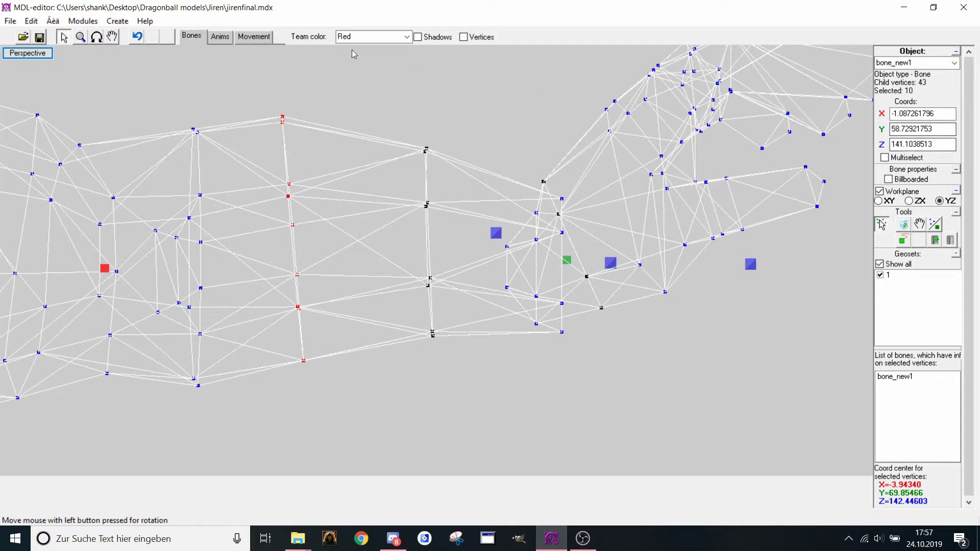
Rotate the elbow bone about X again to test the deformation of the reassigned mid-forearm ring
click(258, 36)
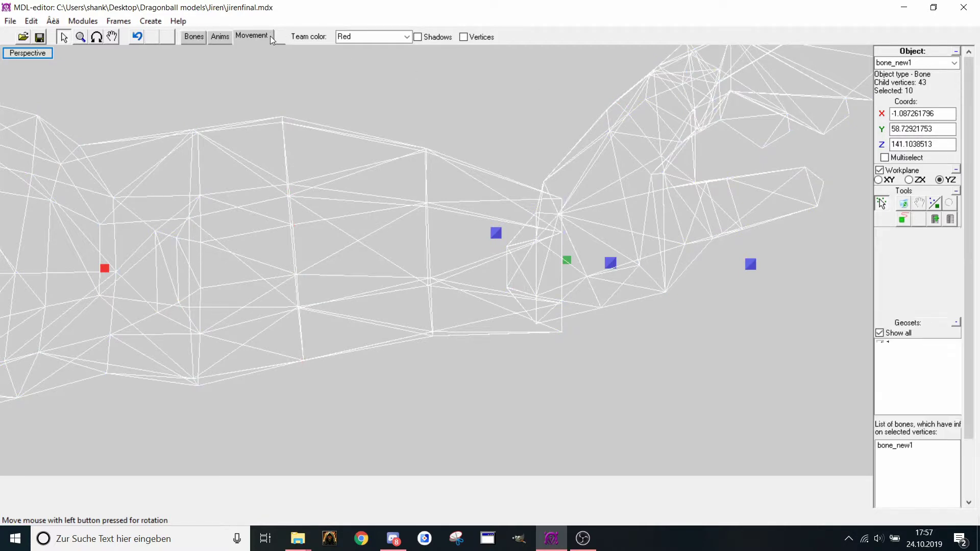
click(105, 268)
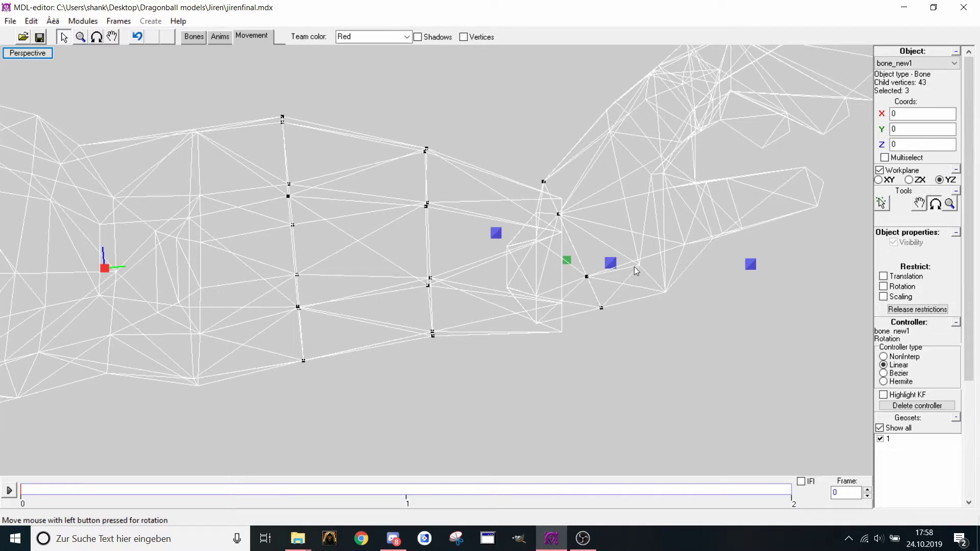
drag(637, 271, 291, 175)
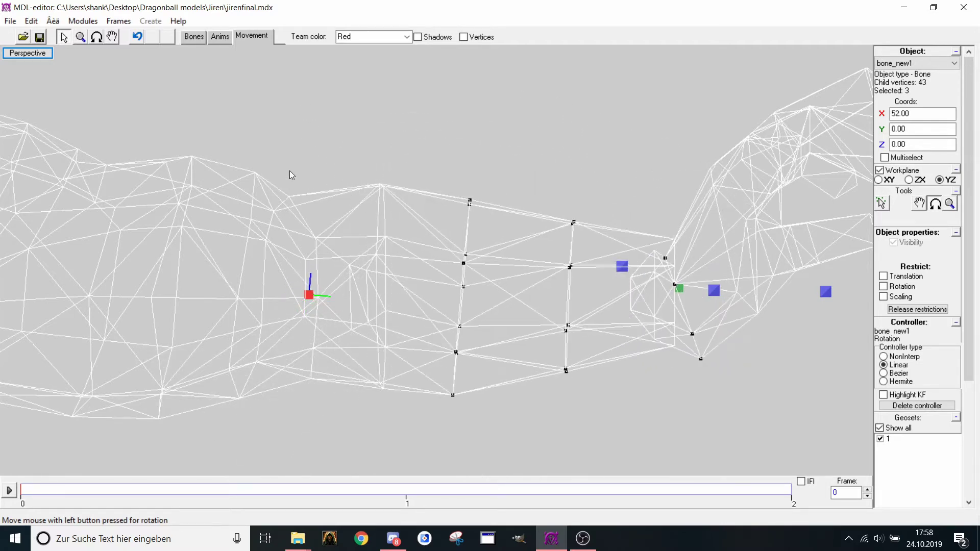
With the elbow bone active, select the ring of vertices on the forearm just beyond the elbow
click(252, 39)
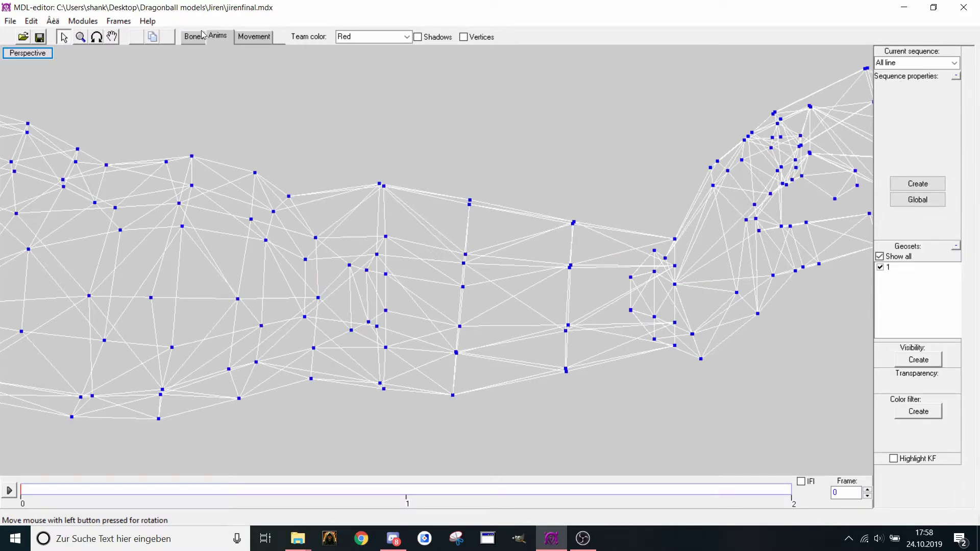
click(204, 35)
click(370, 110)
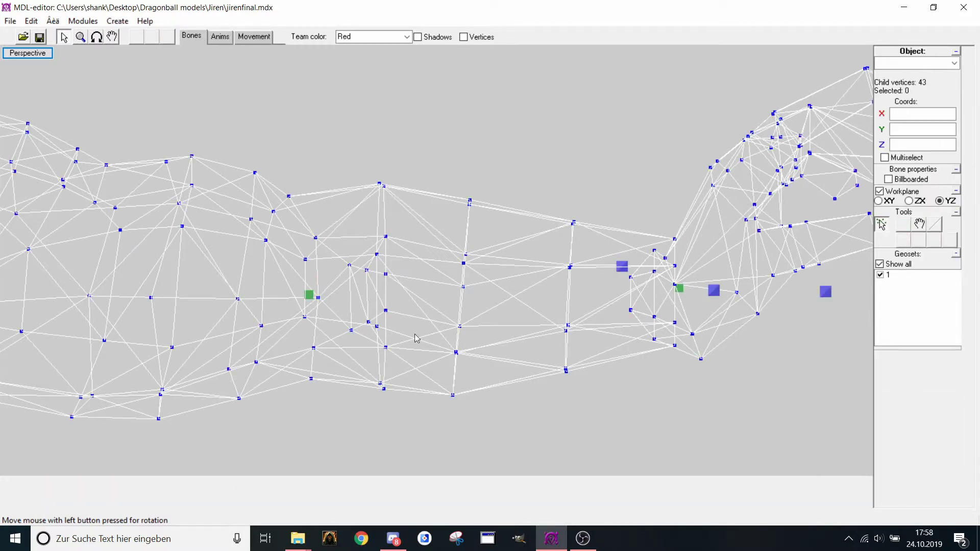
click(310, 296)
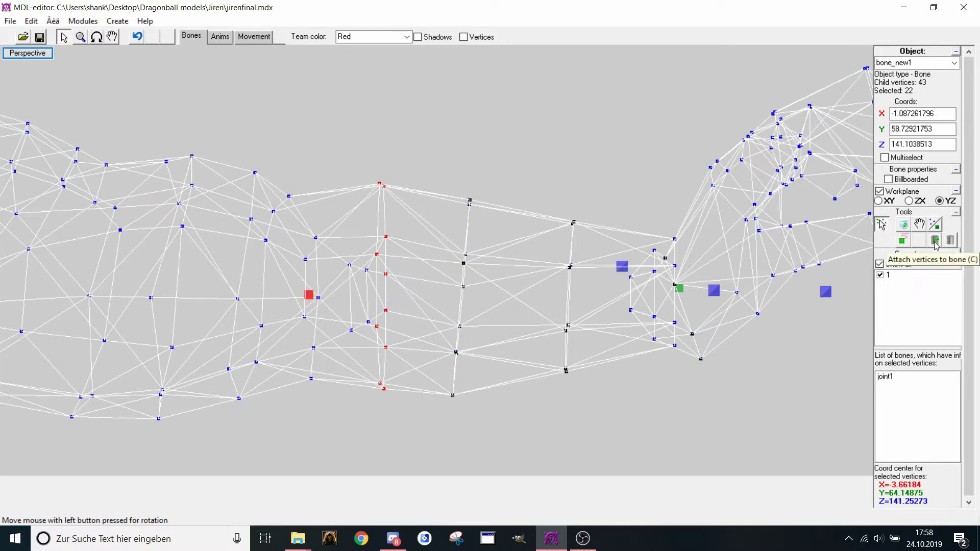
Examine the wrist bone's vertices, the legs, the head and both arms to see where further bones are needed
middle_drag(750, 269, 588, 212)
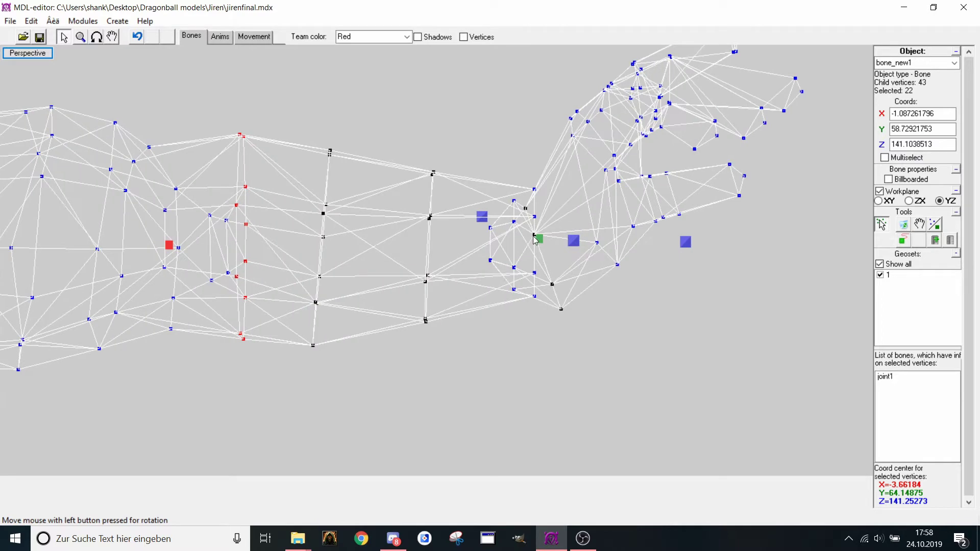
scroll(535, 240, up, 1)
click(552, 239)
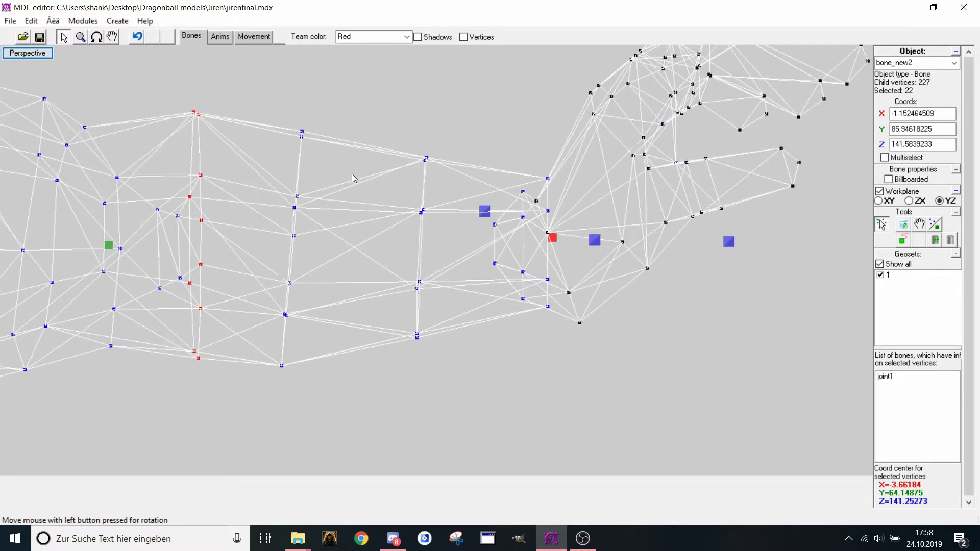
middle_drag(350, 179, 569, 158)
scroll(530, 223, down, 2)
middle_drag(415, 214, 525, 205)
middle_drag(620, 203, 459, 280)
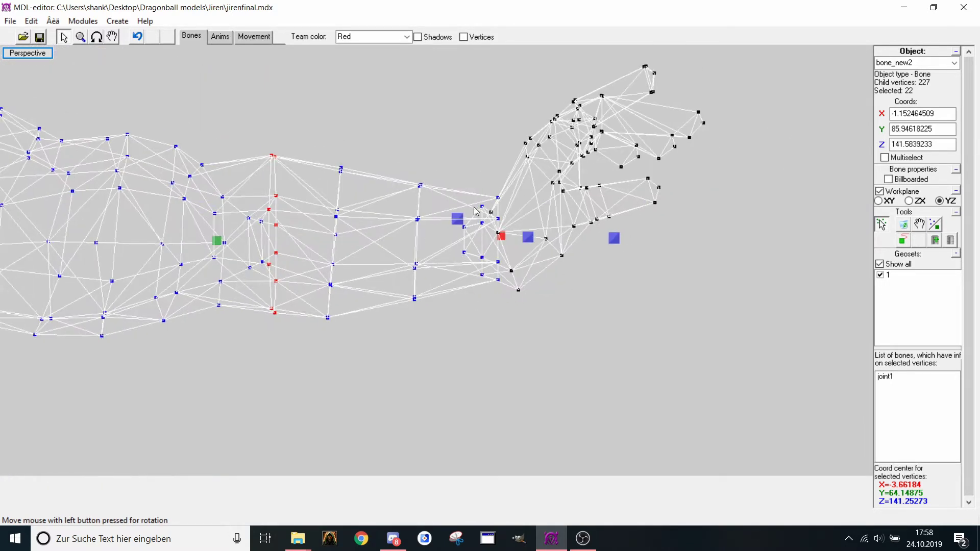
middle_drag(168, 288, 387, 312)
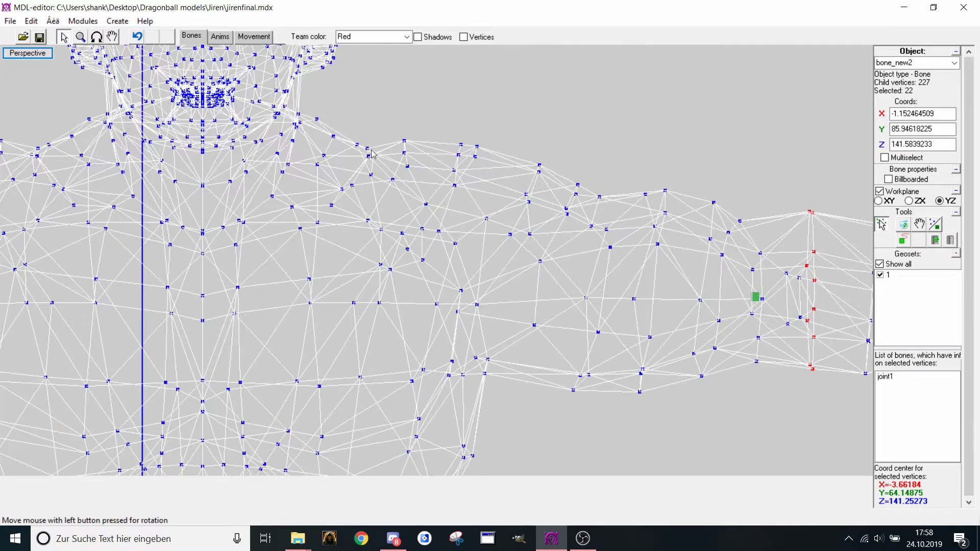
middle_drag(427, 275, 401, 160)
scroll(401, 159, down, 2)
middle_drag(454, 296, 458, 149)
scroll(458, 148, down, 3)
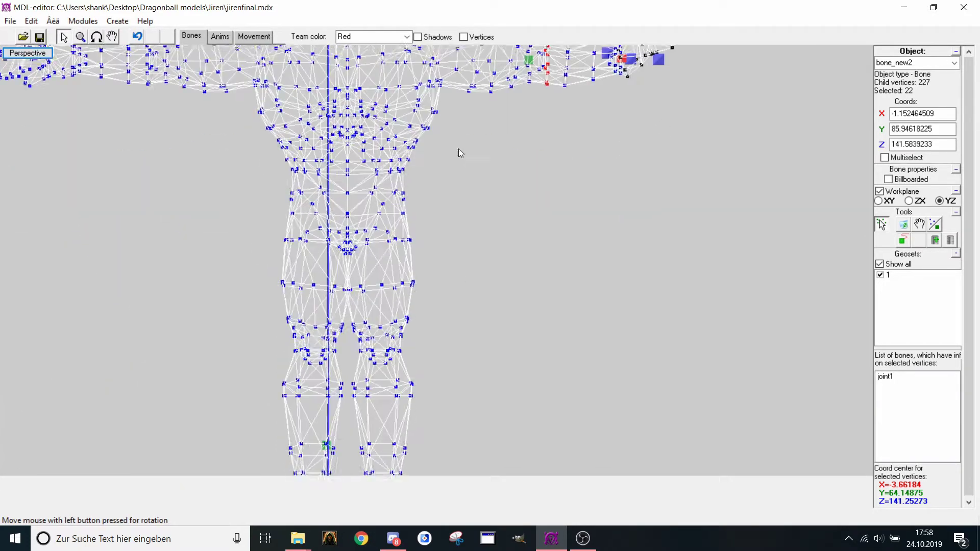
scroll(459, 204, up, 3)
middle_drag(360, 311, 362, 130)
scroll(372, 266, up, 3)
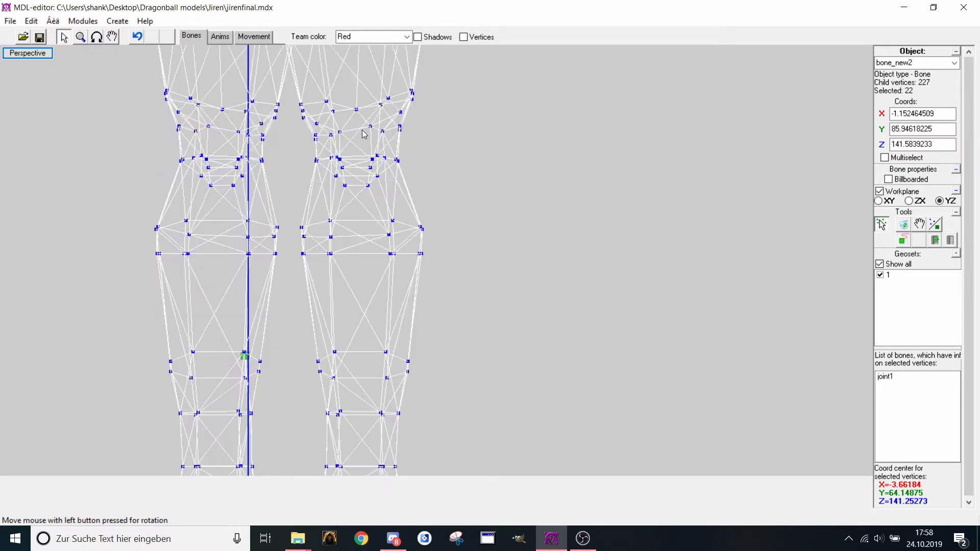
scroll(380, 220, down, 4)
middle_drag(380, 283, 394, 180)
scroll(411, 177, up, 4)
middle_drag(395, 232, 389, 264)
scroll(343, 248, down, 3)
middle_drag(266, 148, 420, 368)
middle_drag(664, 179, 557, 248)
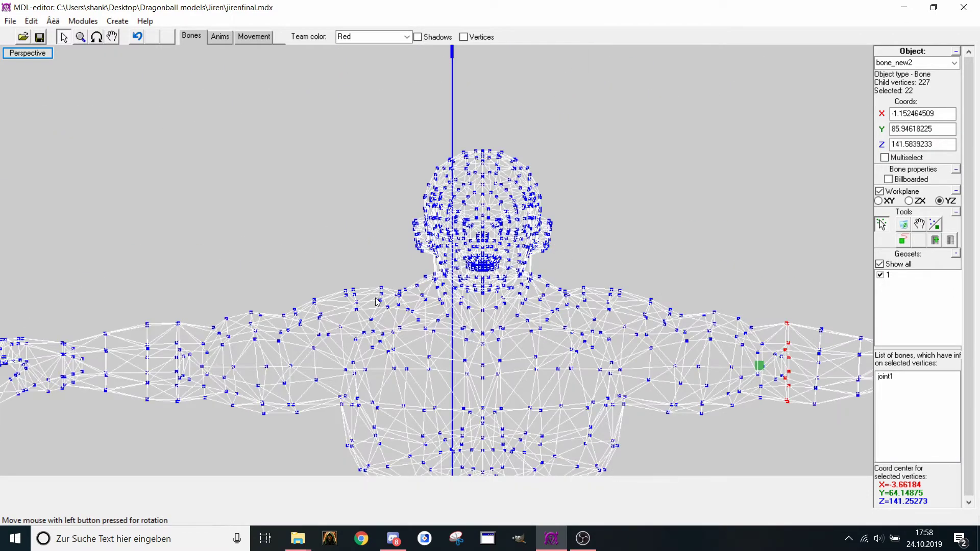
middle_drag(376, 302, 380, 237)
middle_drag(371, 333, 324, 229)
scroll(326, 228, down, 1)
middle_drag(625, 154, 502, 234)
scroll(505, 268, up, 2)
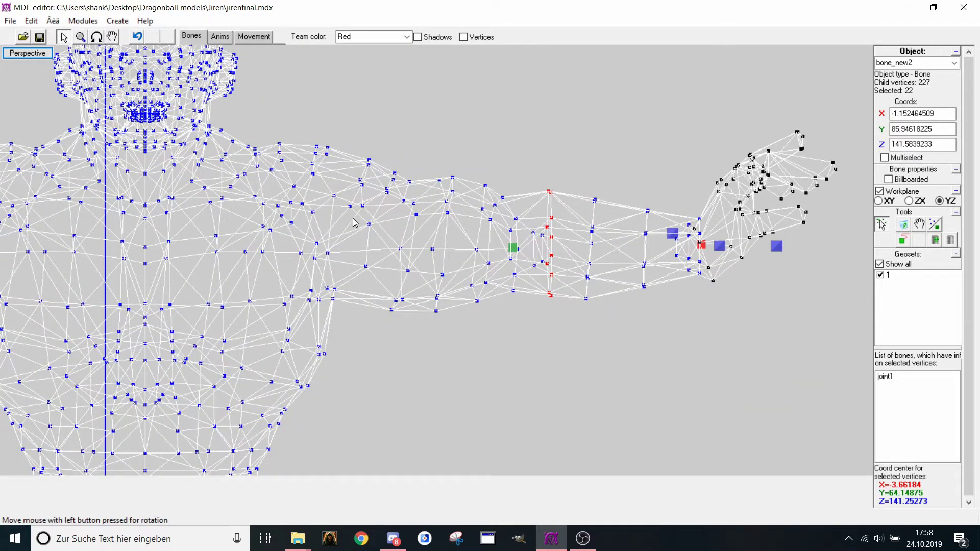
middle_drag(354, 222, 230, 219)
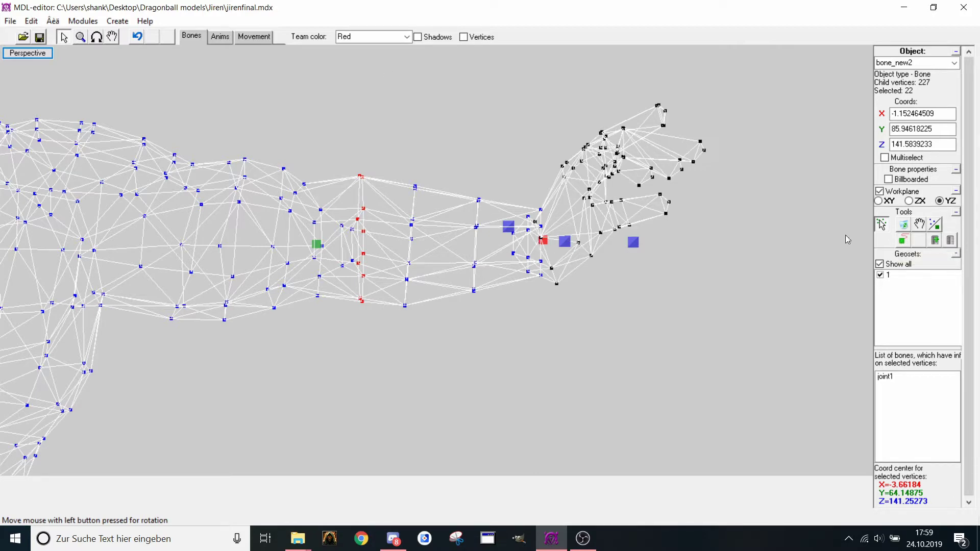
scroll(346, 252, down, 4)
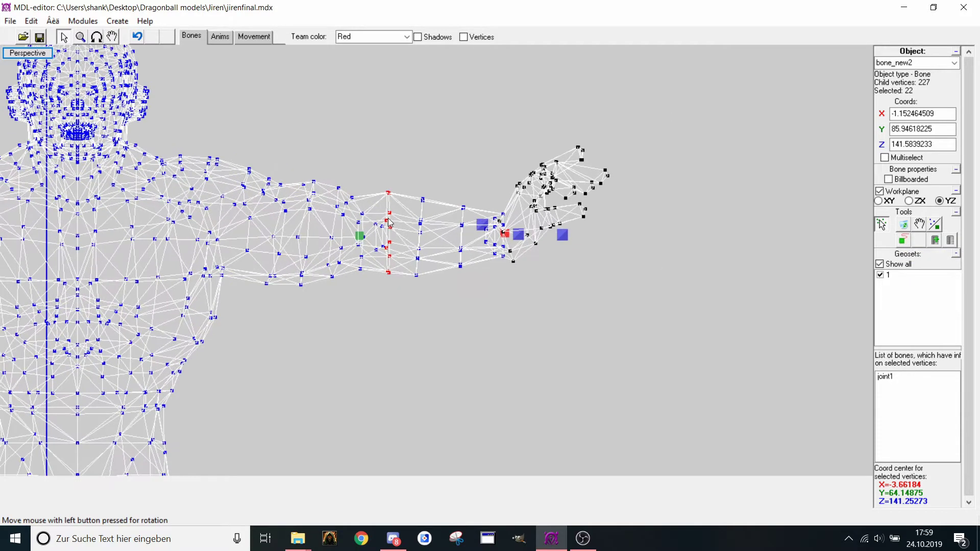
Rotate the elbow bone by 67 about X to bend the forearm downward and test how the hand follows
click(253, 36)
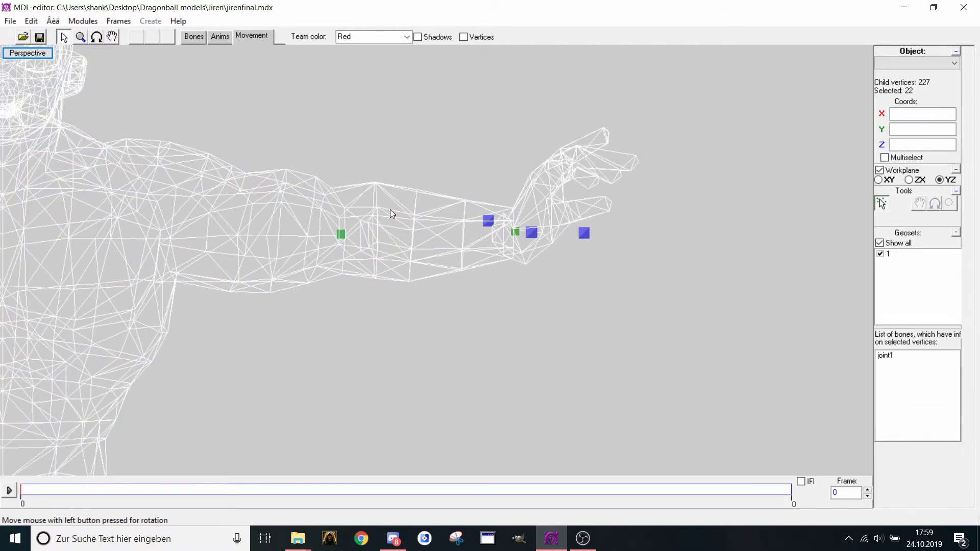
click(341, 235)
click(938, 207)
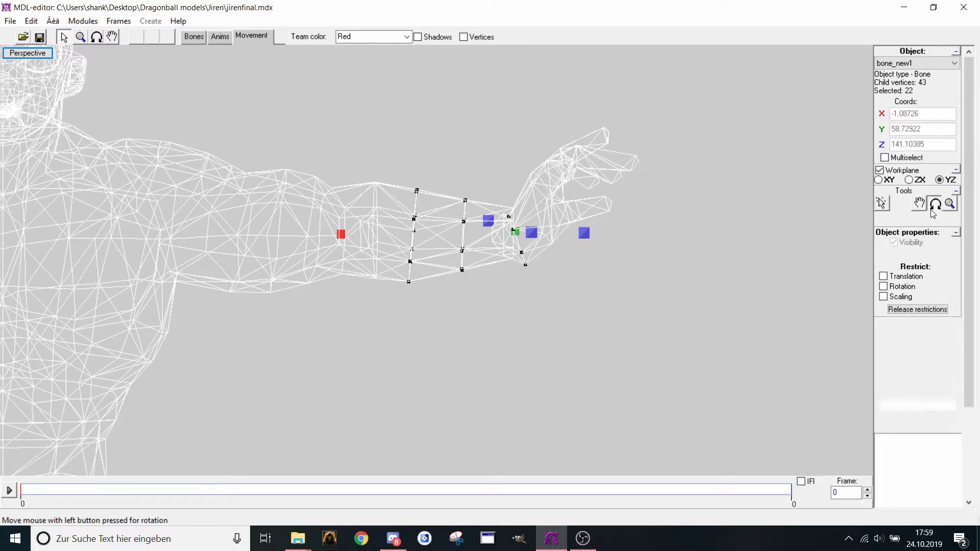
drag(842, 241, 777, 252)
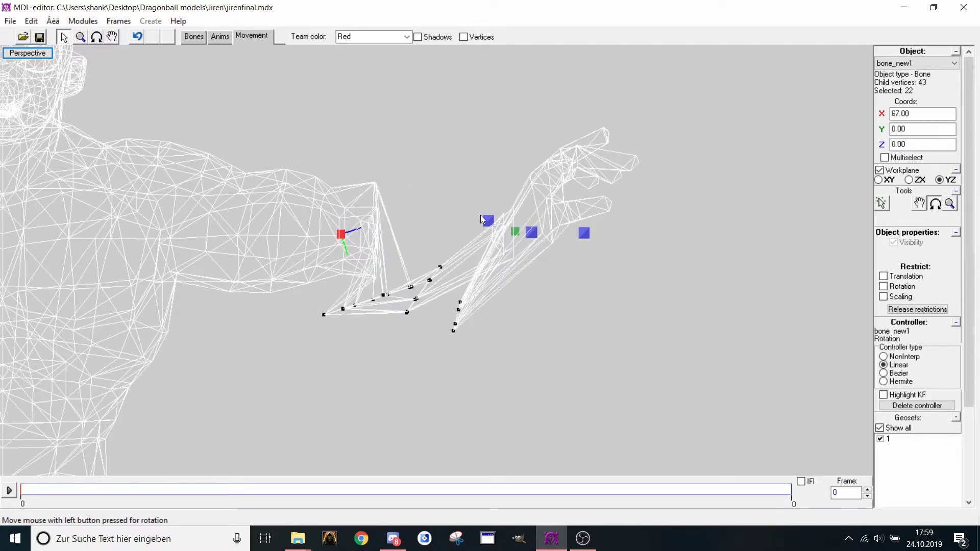
Link the wrist bone to the elbow bone as its parent
click(194, 39)
click(515, 232)
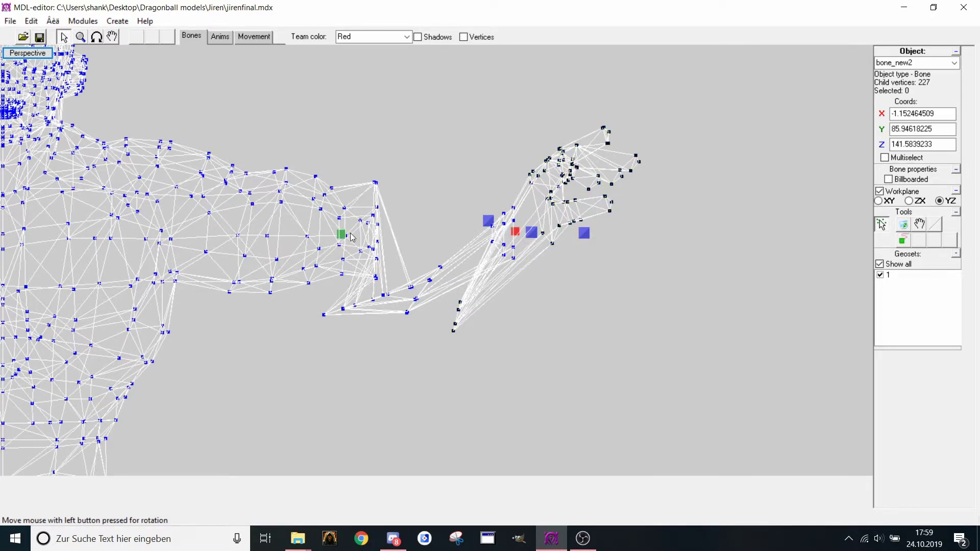
click(905, 242)
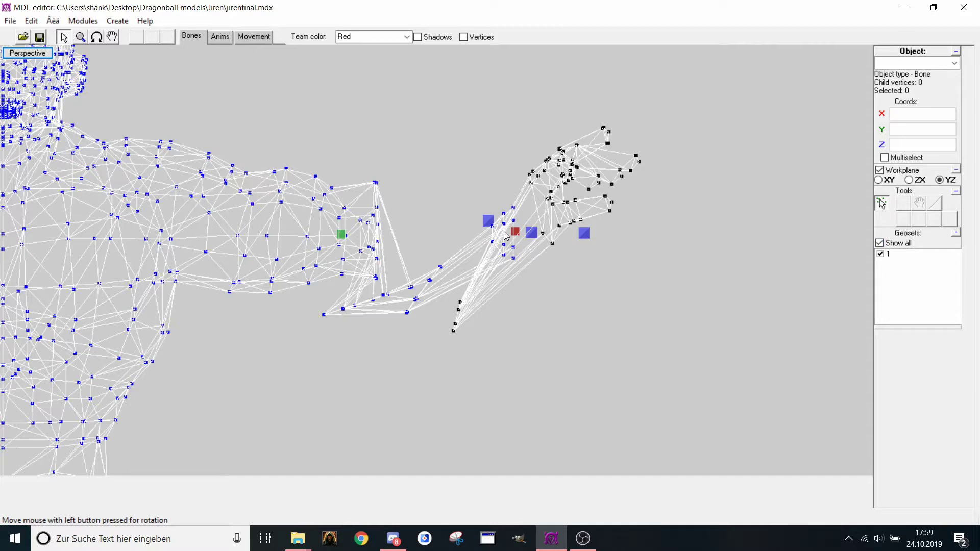
click(341, 235)
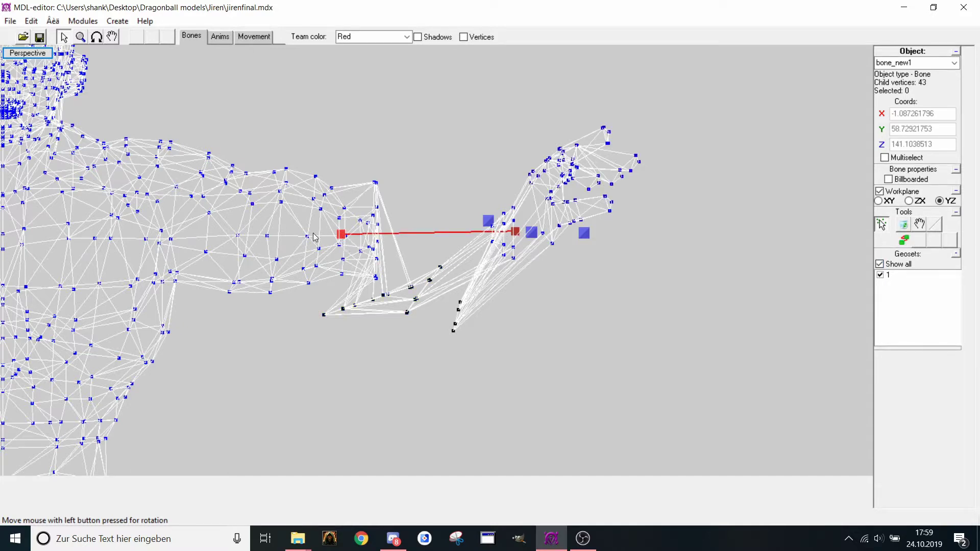
click(901, 241)
Rotate the elbow bone about X, ending at 11 with the forearm straight, to test how the linked hand follows
middle_drag(247, 187, 256, 116)
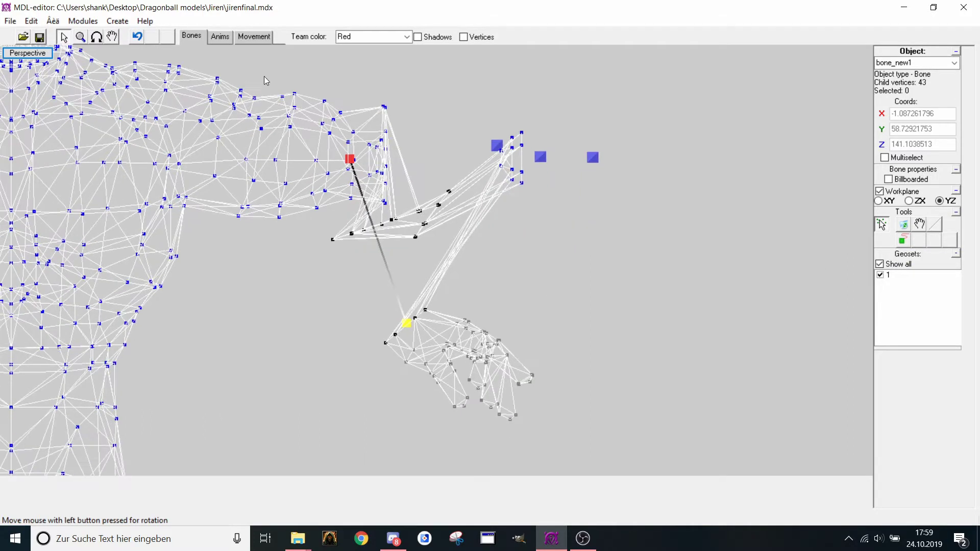
click(254, 37)
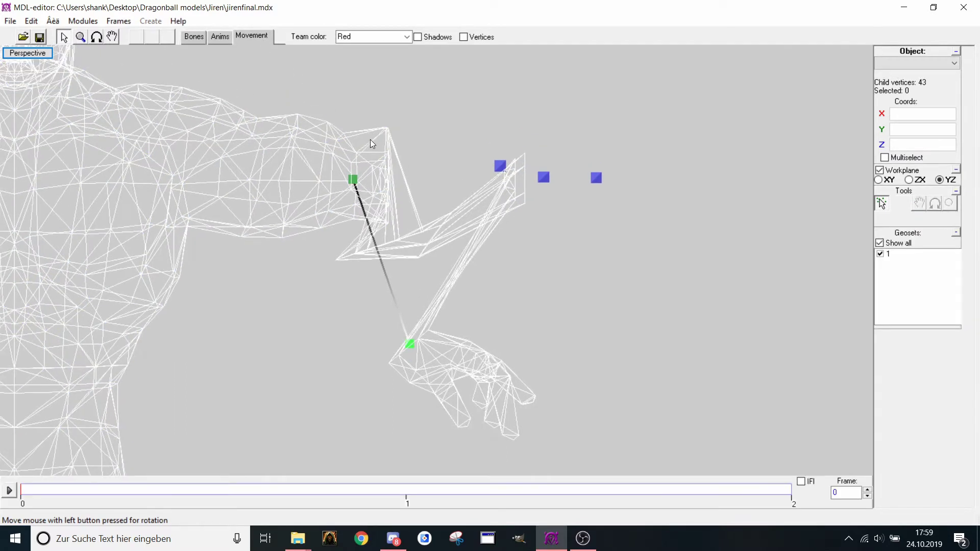
click(354, 182)
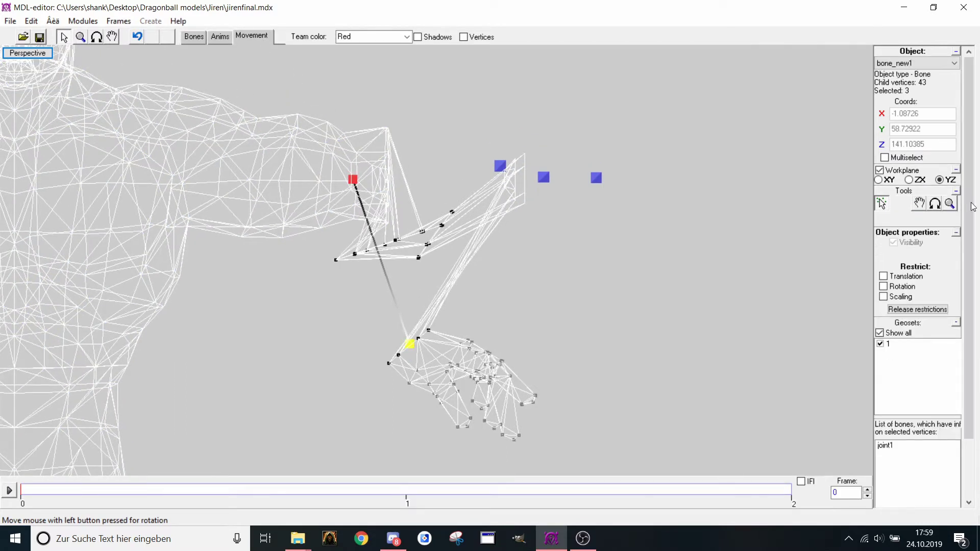
drag(715, 311, 690, 345)
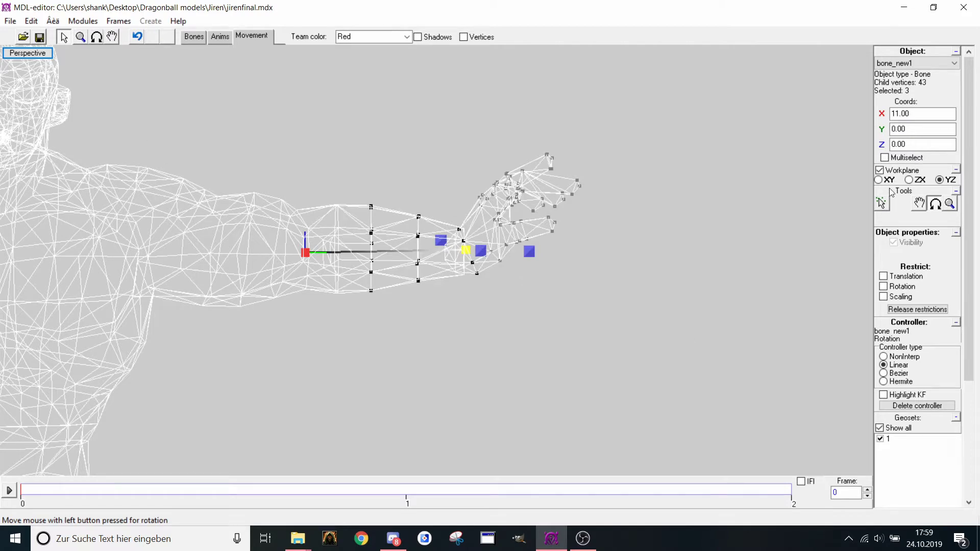
click(881, 203)
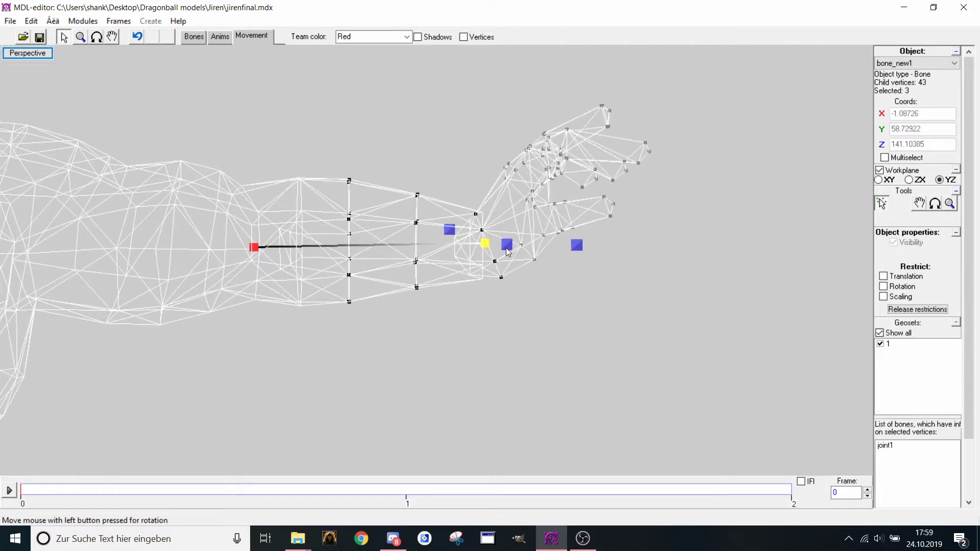
Link the Left HAnd ref attachment to the wrist bone as its parent
click(507, 247)
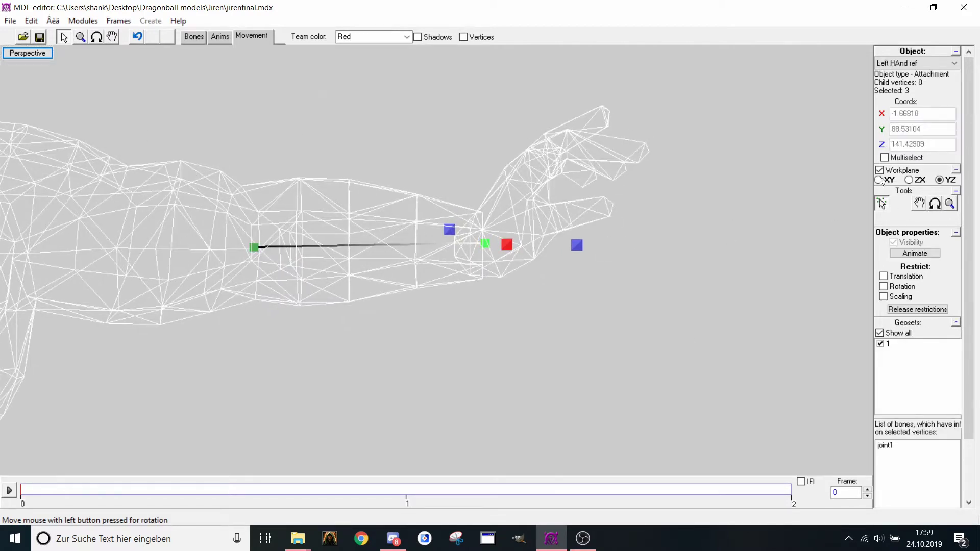
scroll(547, 216, up, 1)
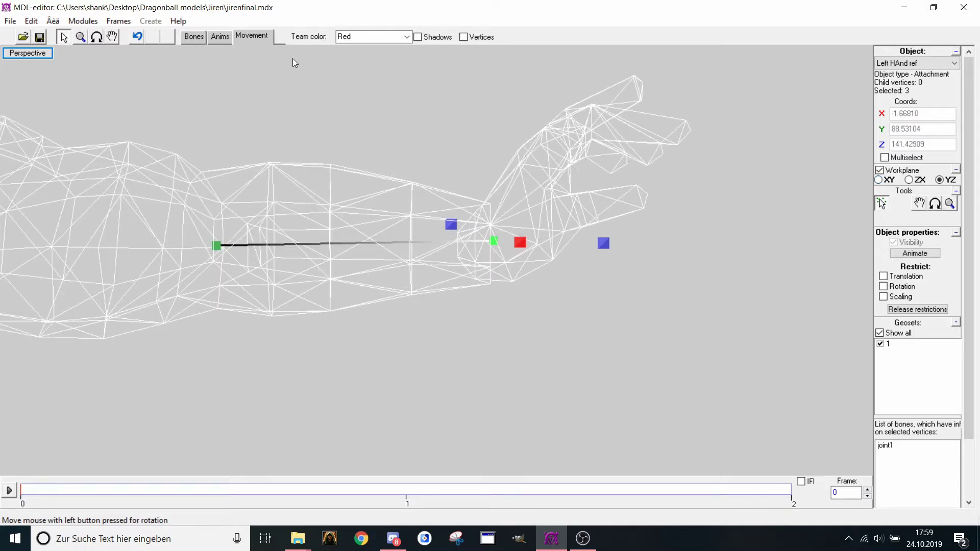
click(194, 37)
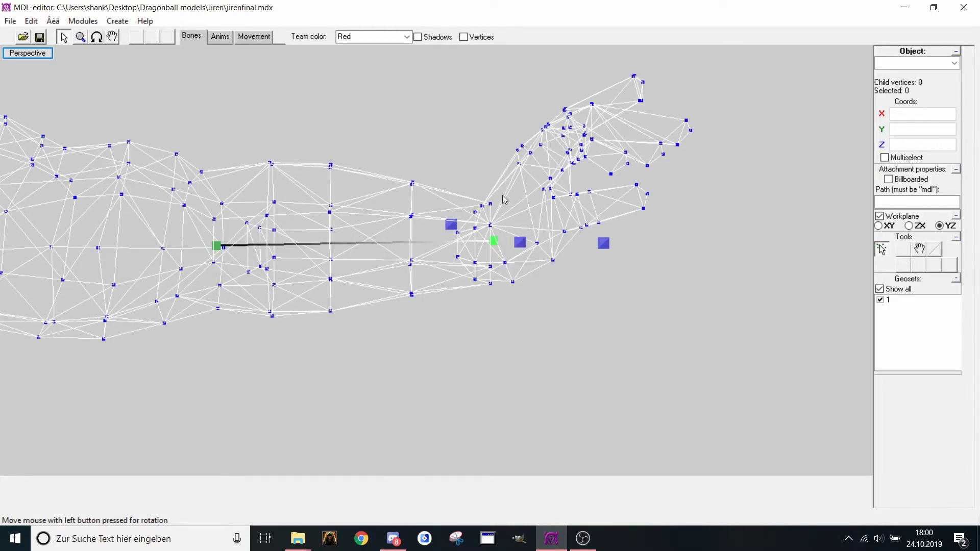
click(520, 244)
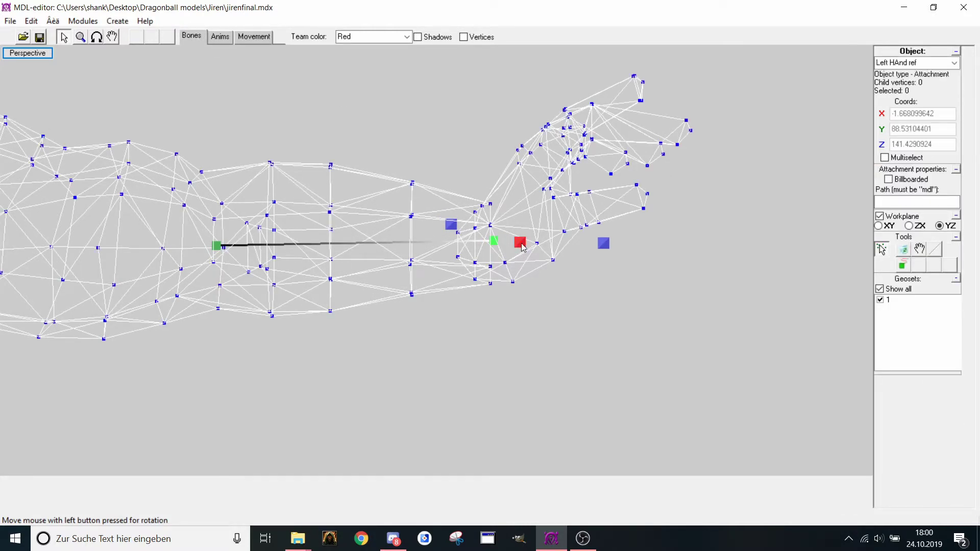
click(906, 269)
click(493, 243)
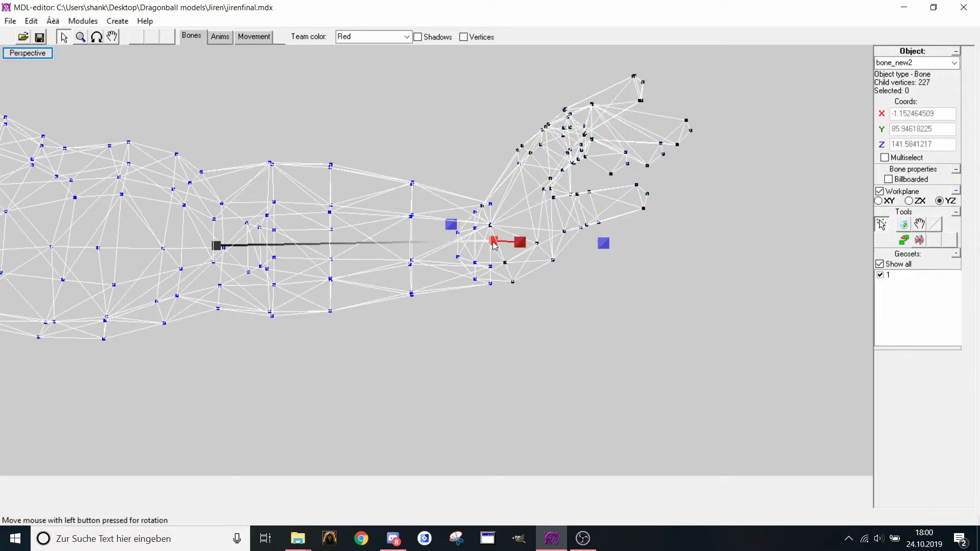
click(903, 240)
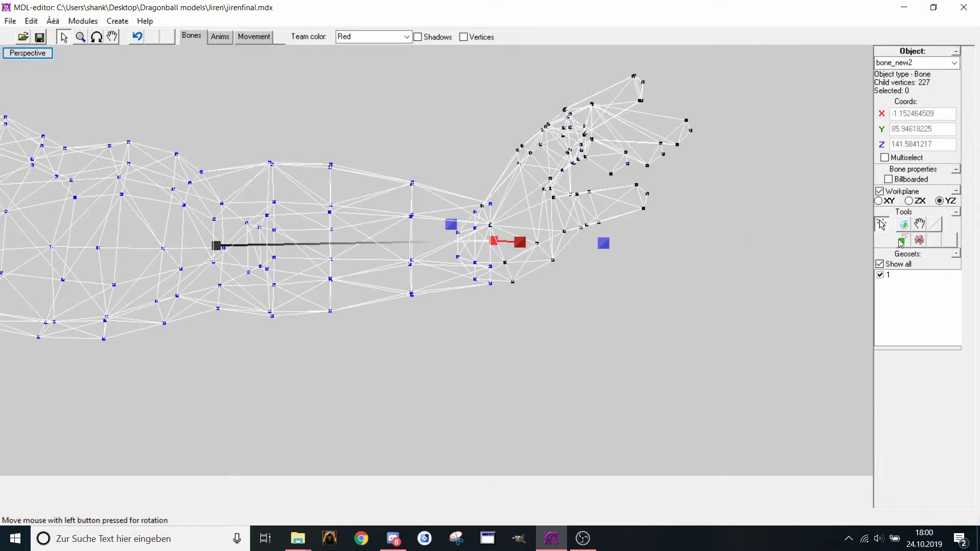
Rotate the elbow bone about X, ending at 3, to test how the hand and its attachment point follow
click(245, 39)
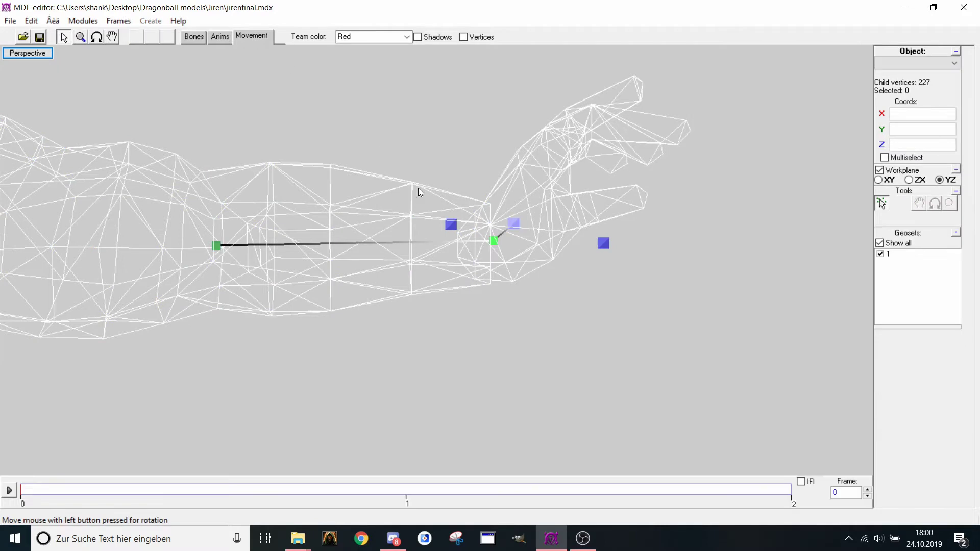
click(218, 245)
click(933, 207)
drag(801, 254, 715, 247)
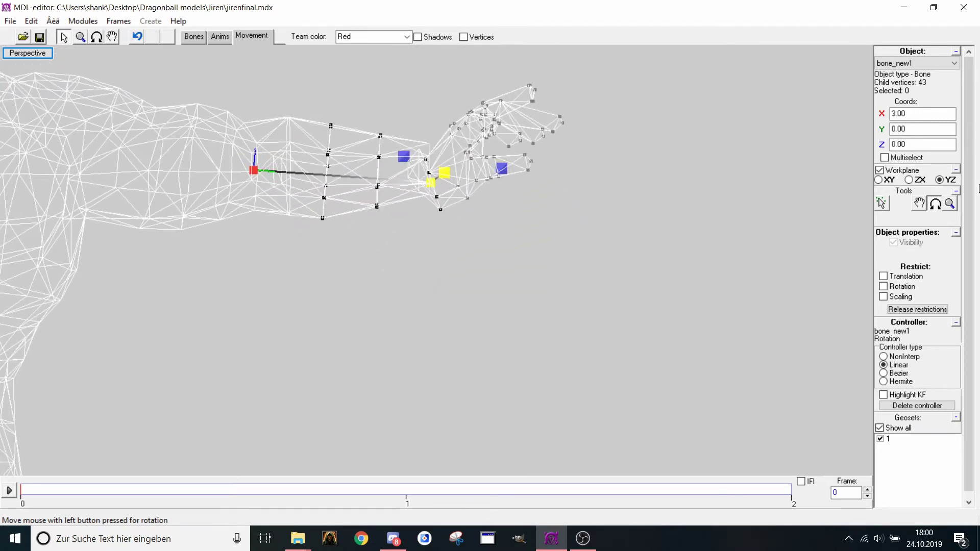
Select the upper vertices of the forearm ring just beyond the elbow and examine them with the elbow bone active
click(227, 41)
click(193, 40)
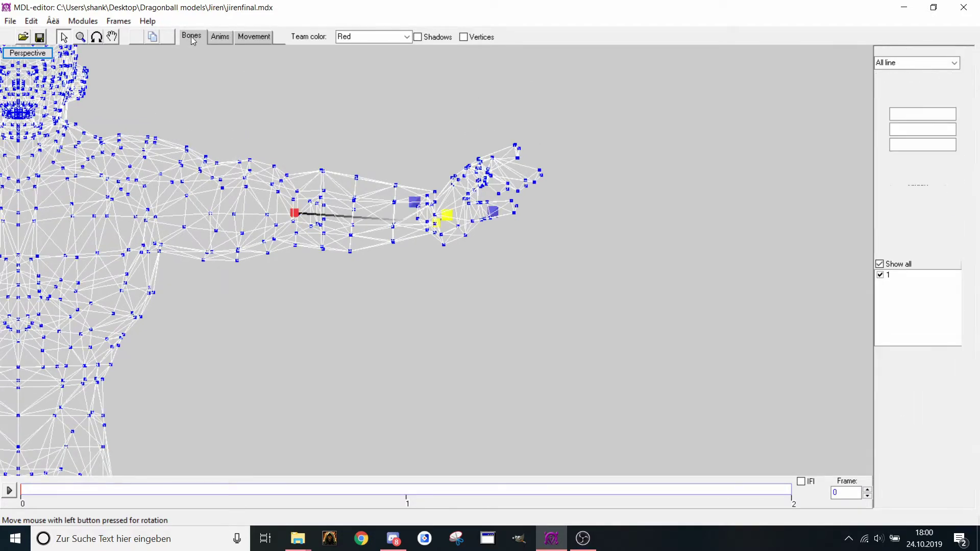
scroll(342, 208, up, 1)
middle_drag(419, 172, 449, 199)
scroll(301, 209, up, 1)
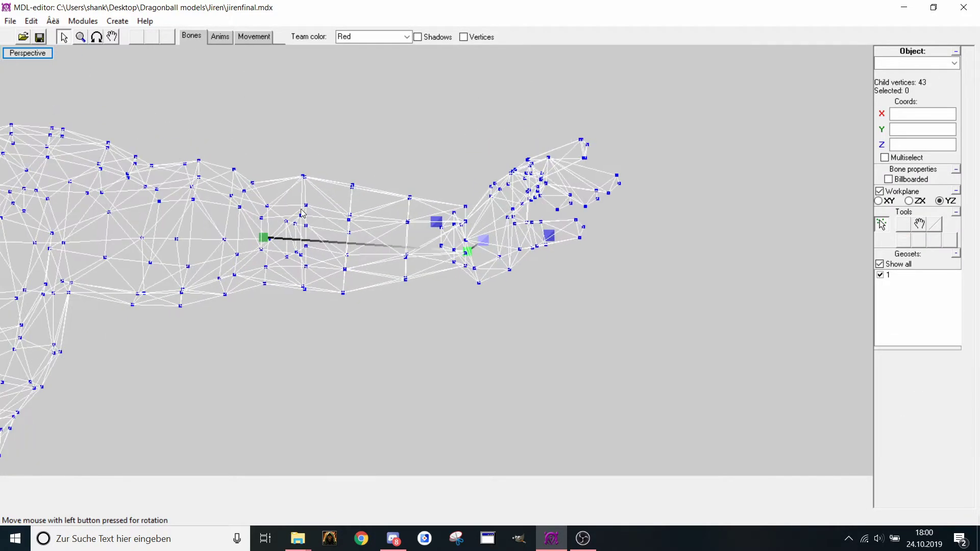
drag(297, 160, 316, 204)
click(263, 239)
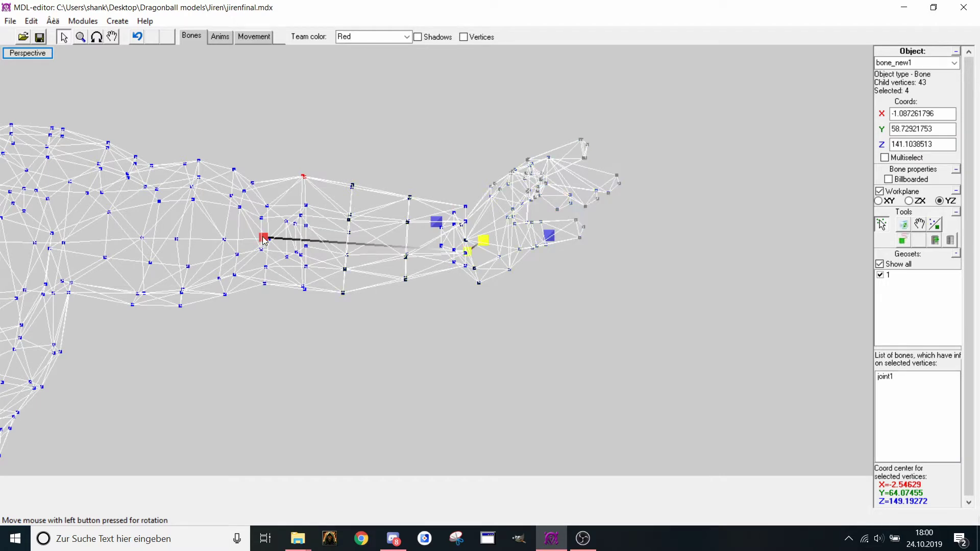
scroll(644, 215, up, 1)
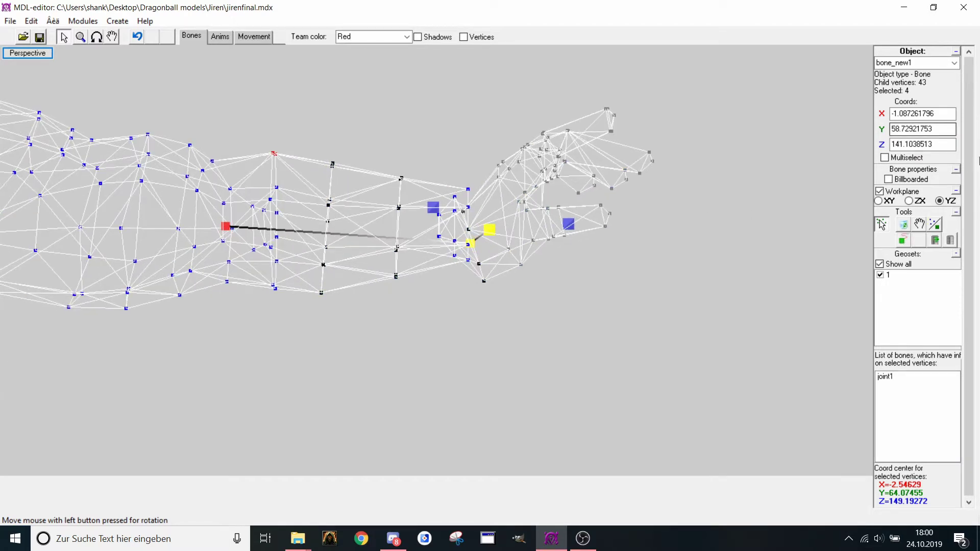
Try the Billboarded property on the wrist bone while viewing the arm from other angles, and switch it off again
click(470, 246)
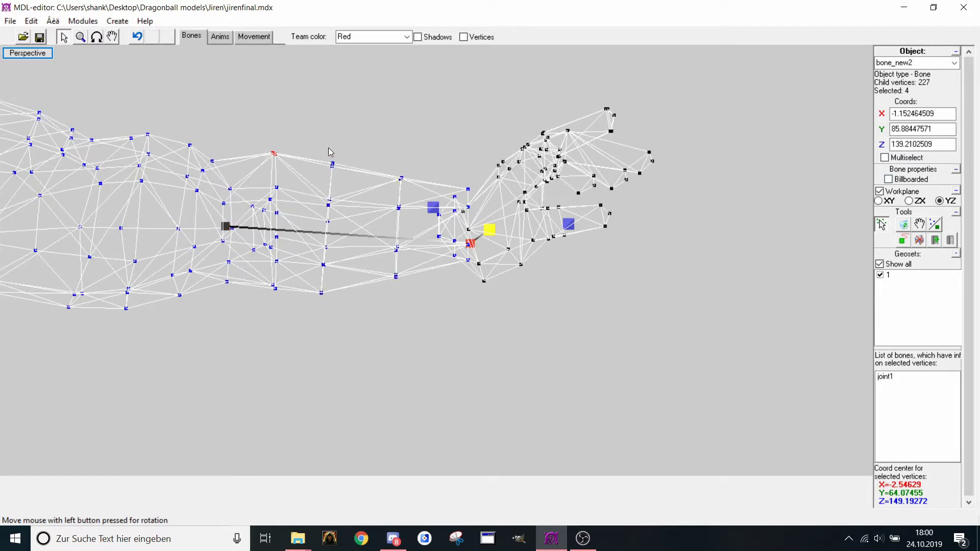
click(888, 179)
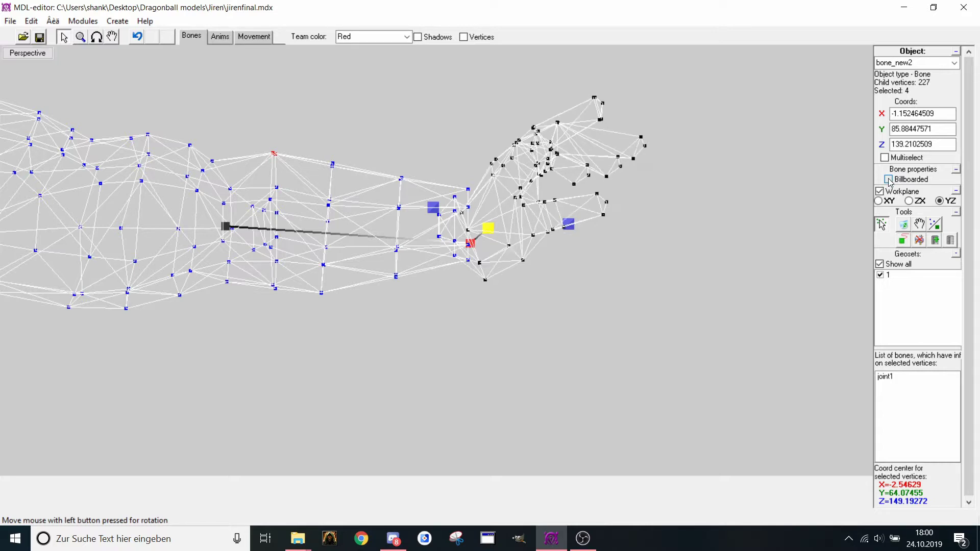
click(96, 37)
drag(212, 135, 446, 239)
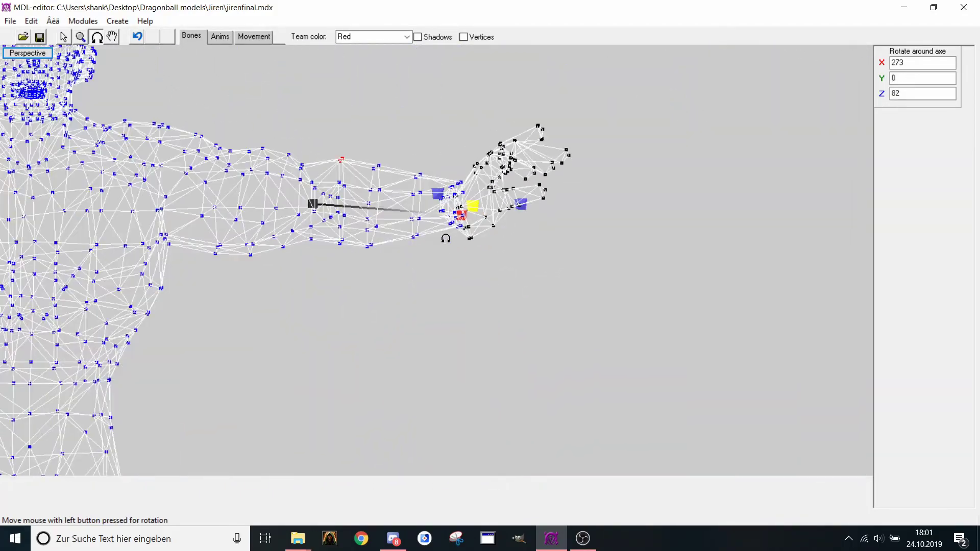
click(64, 37)
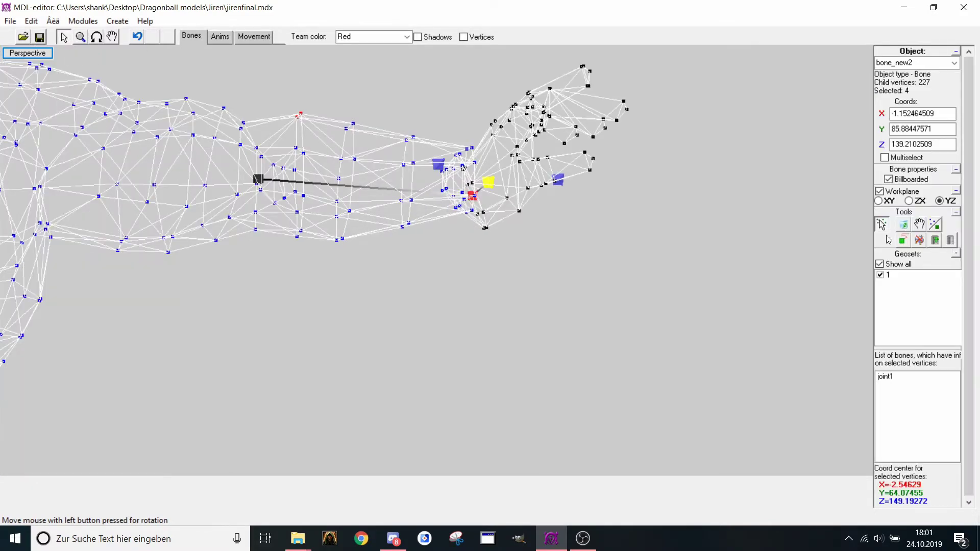
click(907, 182)
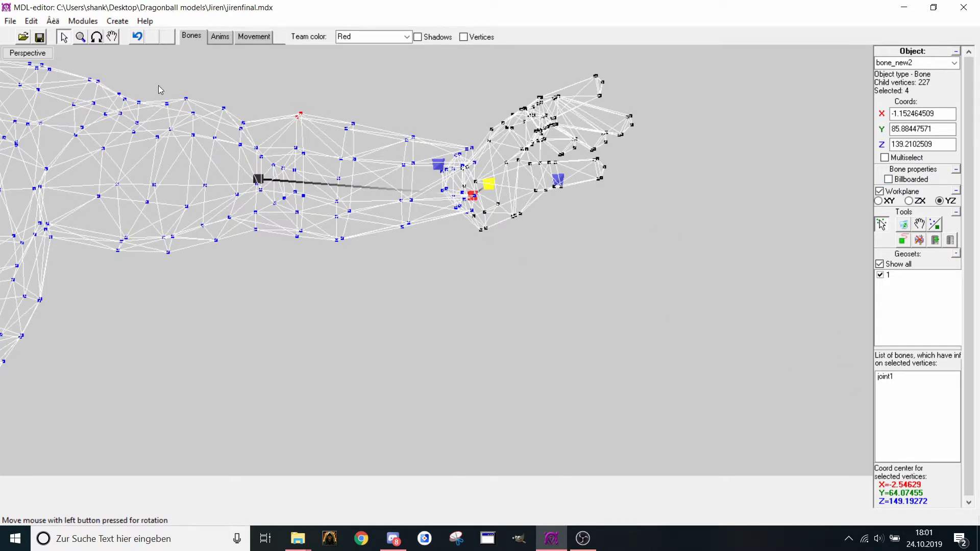
Insert empty frames into the animation timeline to extend it to frame 10
click(219, 36)
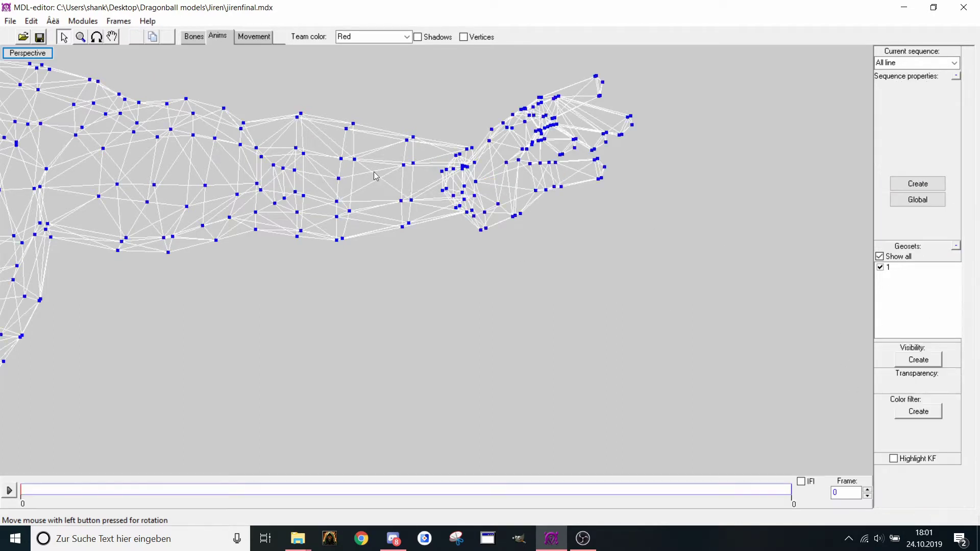
drag(421, 215, 395, 202)
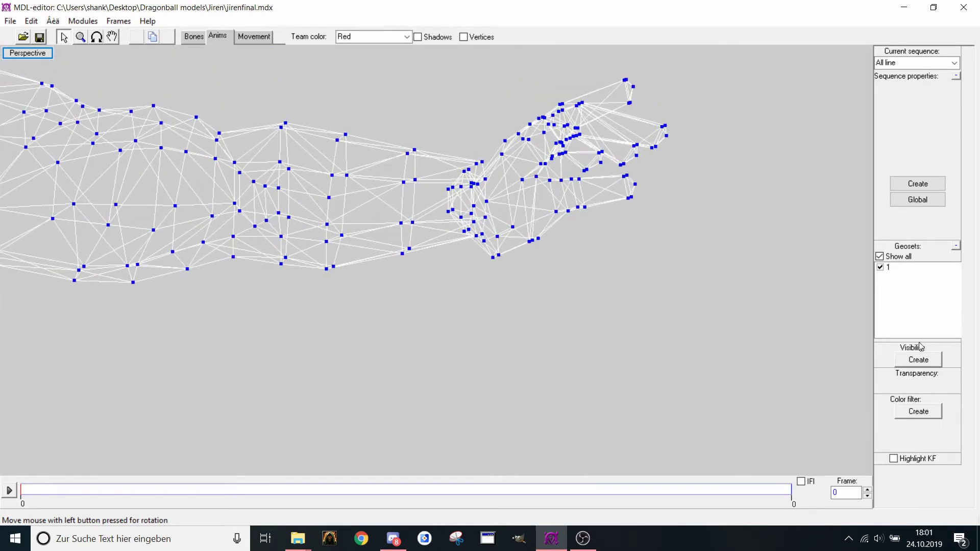
drag(817, 339, 606, 213)
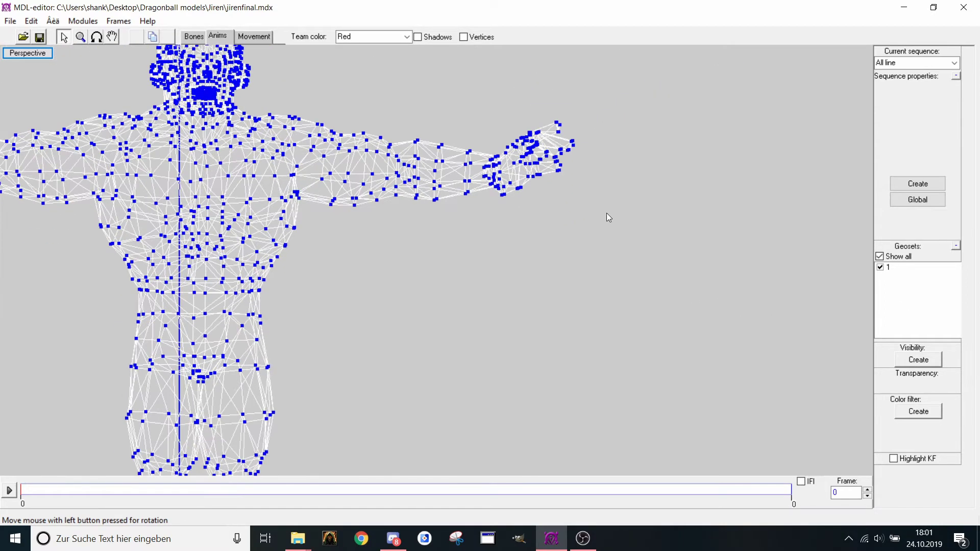
right_click(307, 494)
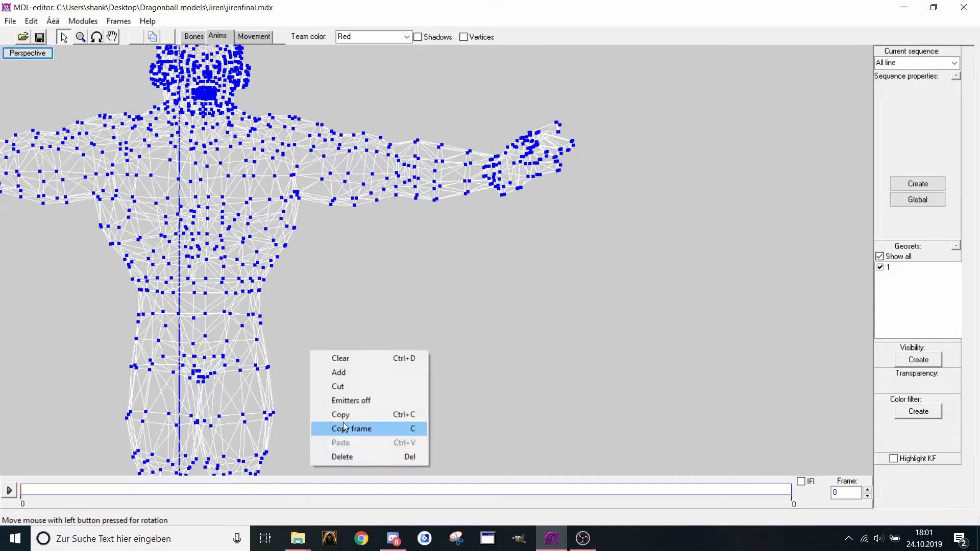
click(354, 381)
text(100)
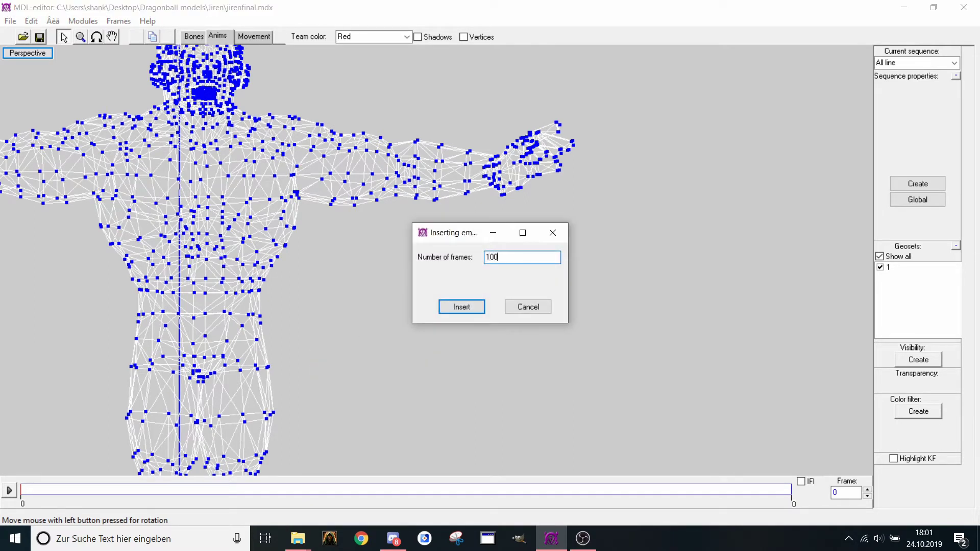
key(Return)
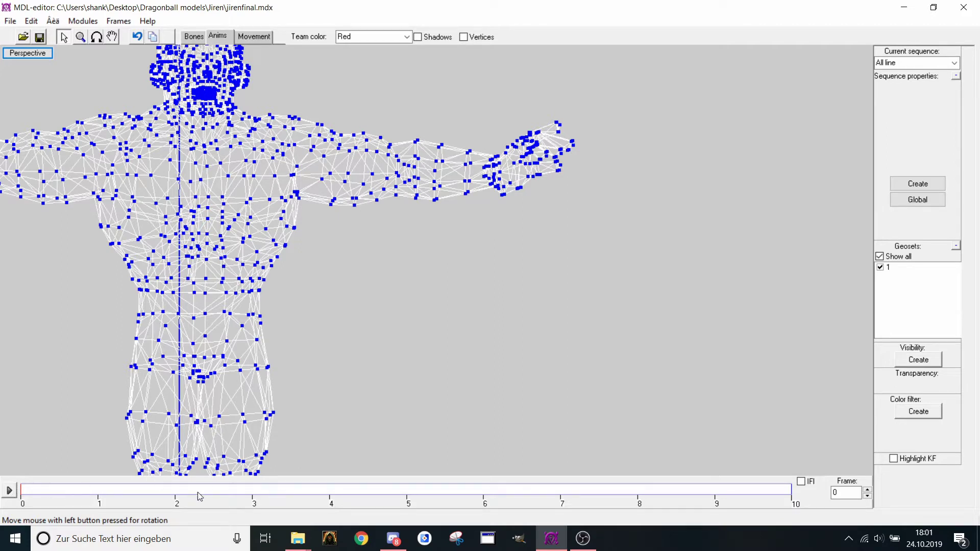
At frame 6, move the elbow bone downward in the YZ plane to about Y 55.23, Z 126.33
right_click(424, 494)
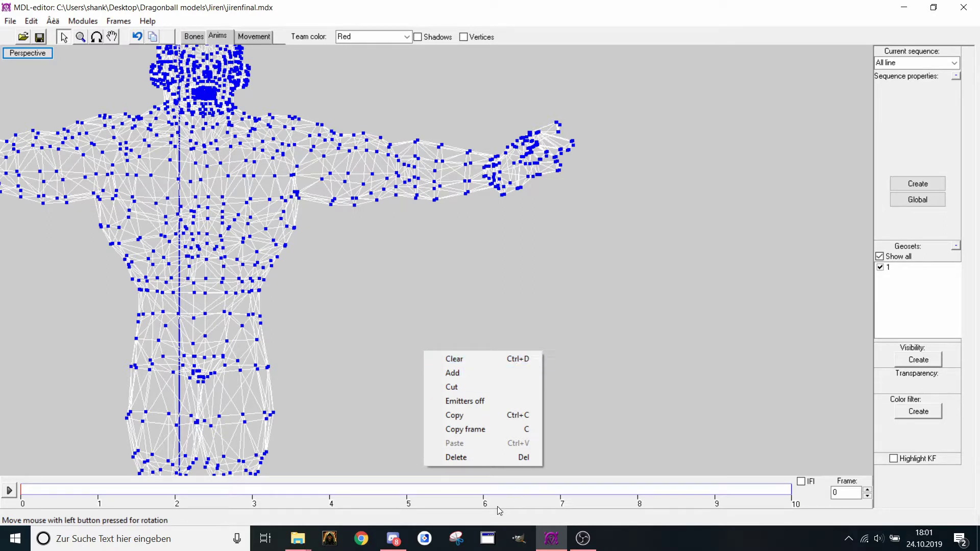
click(451, 489)
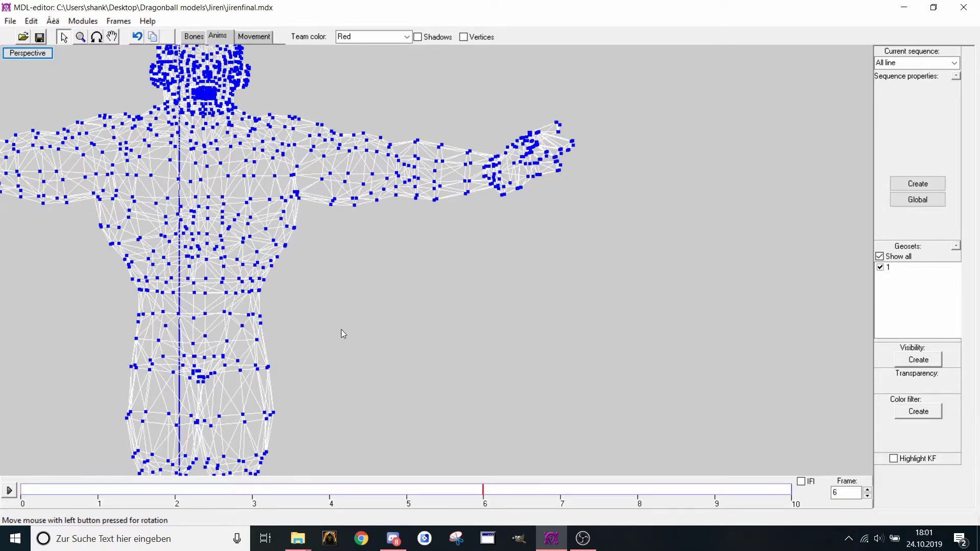
scroll(342, 330, down, 5)
click(239, 34)
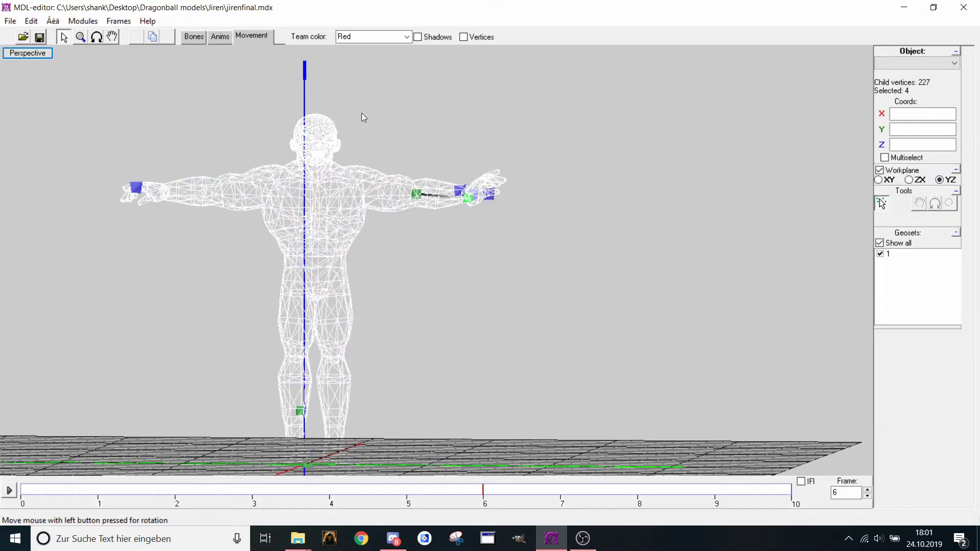
scroll(361, 123, up, 3)
click(411, 176)
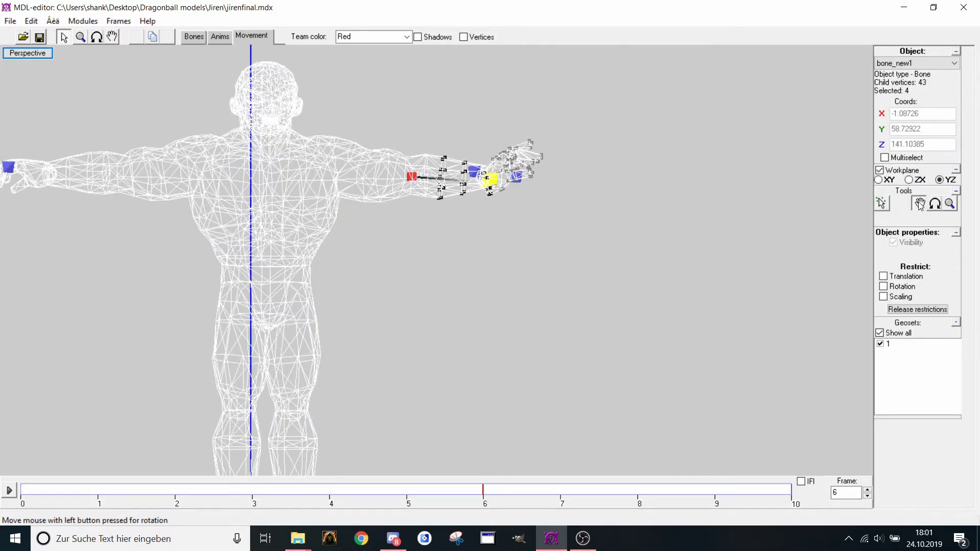
drag(871, 205, 846, 220)
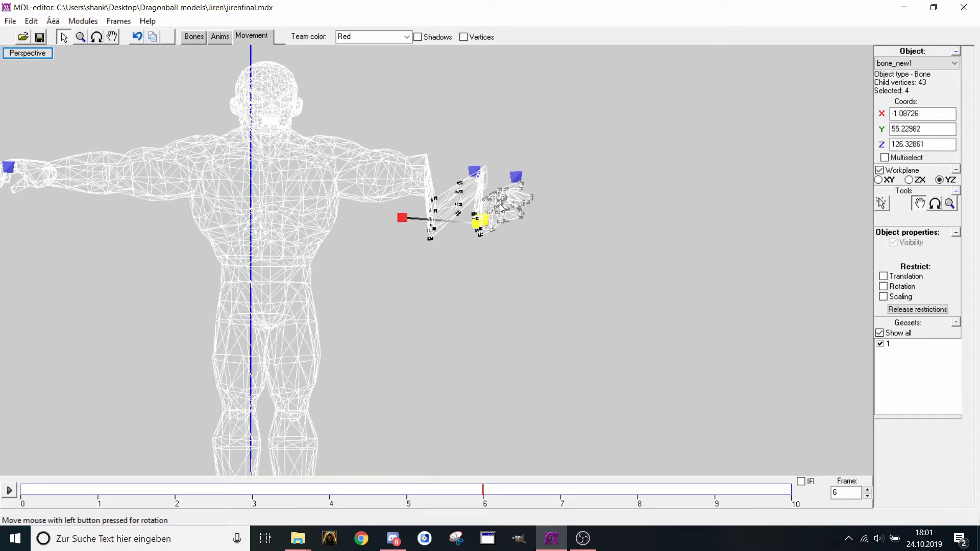
Rotate the elbow bone by 76 about X at frame 2 and scrub through the frames to check the motion
click(213, 491)
click(944, 204)
click(939, 204)
drag(858, 225, 347, 484)
drag(137, 504, 168, 509)
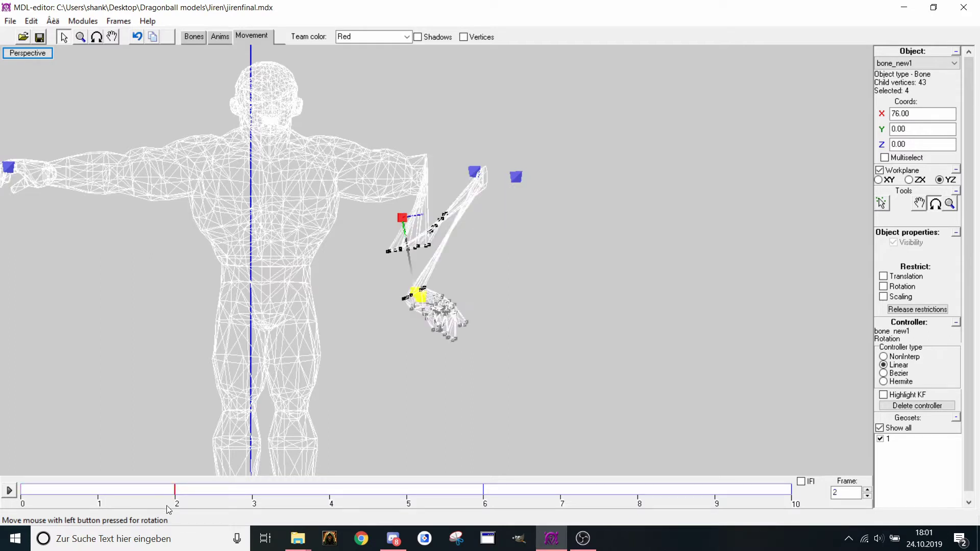
click(386, 497)
click(596, 491)
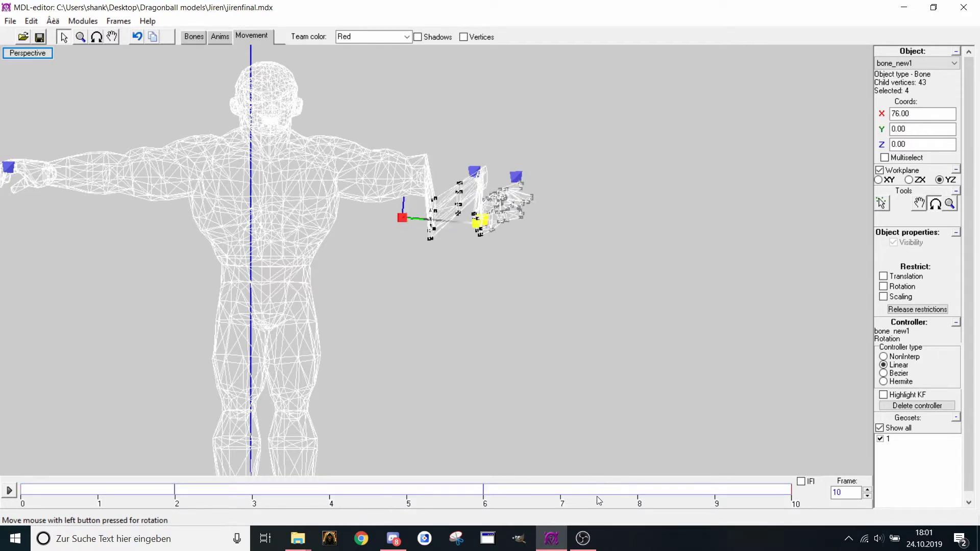
Clear all keyframes from the 0–10 timeline and check the pose at several frames
right_click(399, 492)
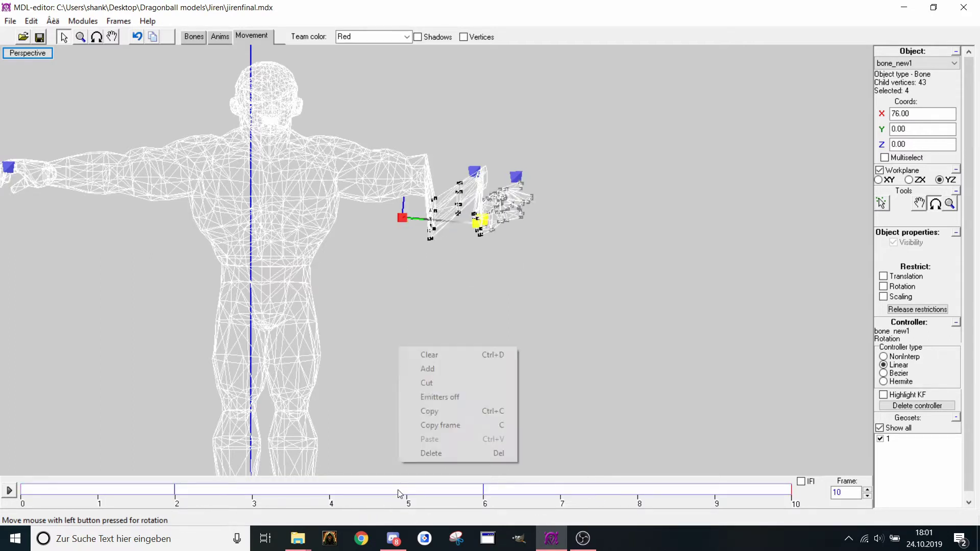
click(441, 354)
scroll(635, 470, up, 2)
click(483, 495)
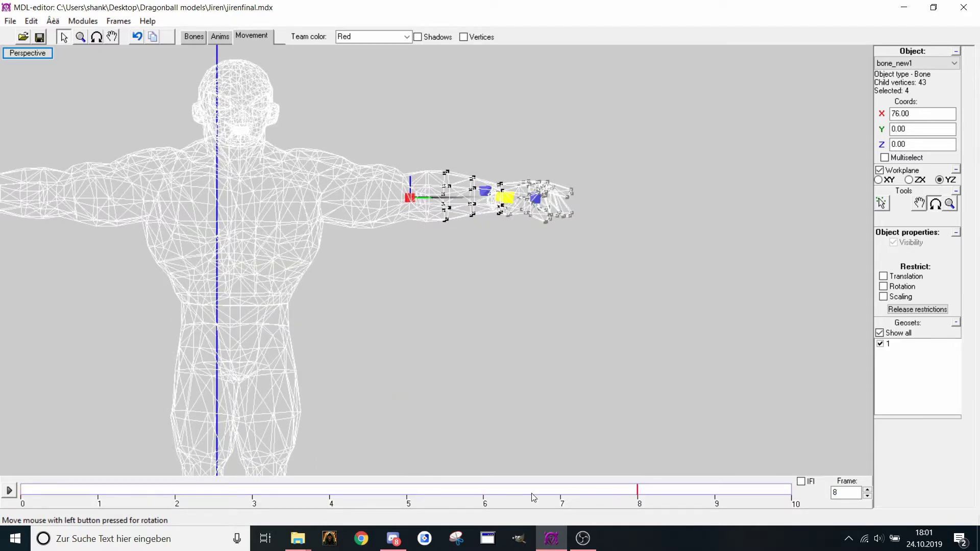
click(504, 494)
Create a new animation sequence covering frames 1000 to 1010
click(220, 36)
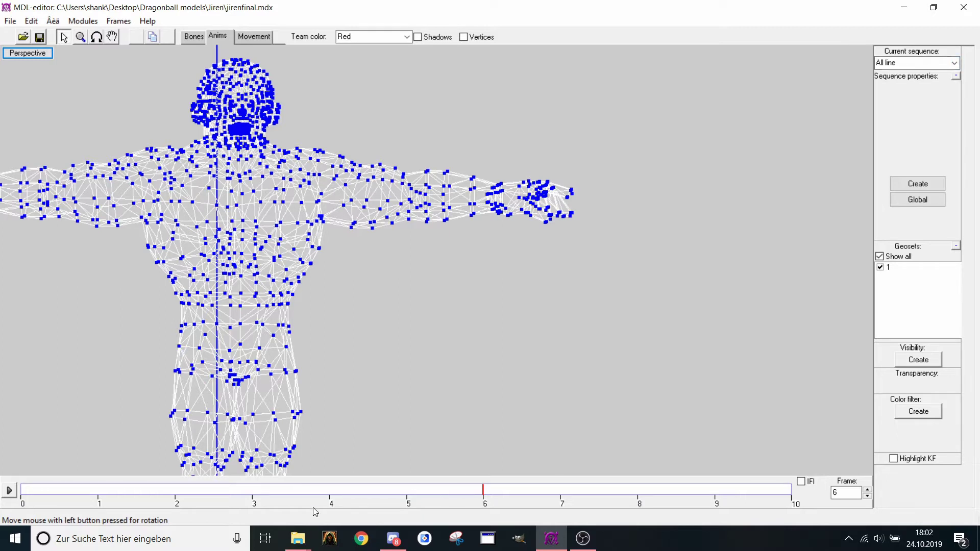
click(953, 62)
click(943, 72)
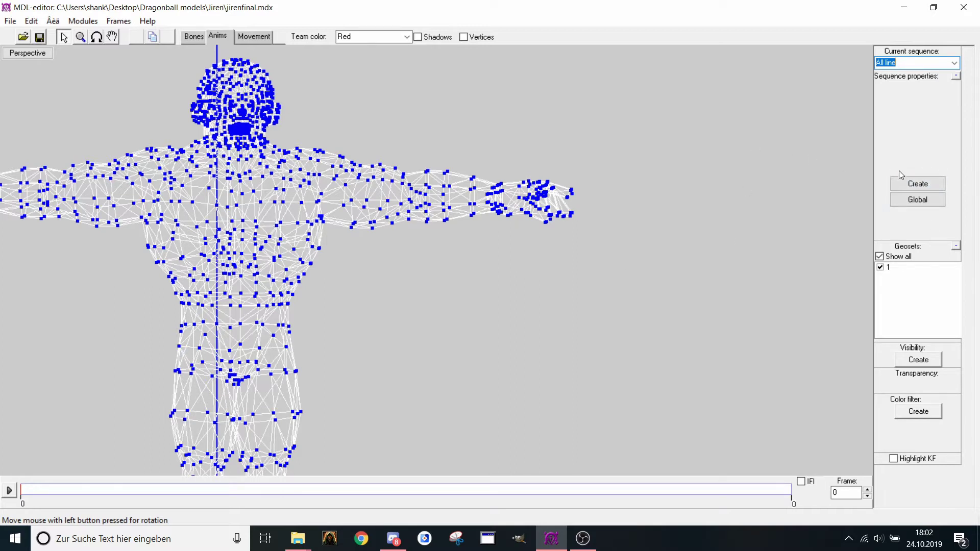
click(953, 63)
click(930, 92)
click(932, 180)
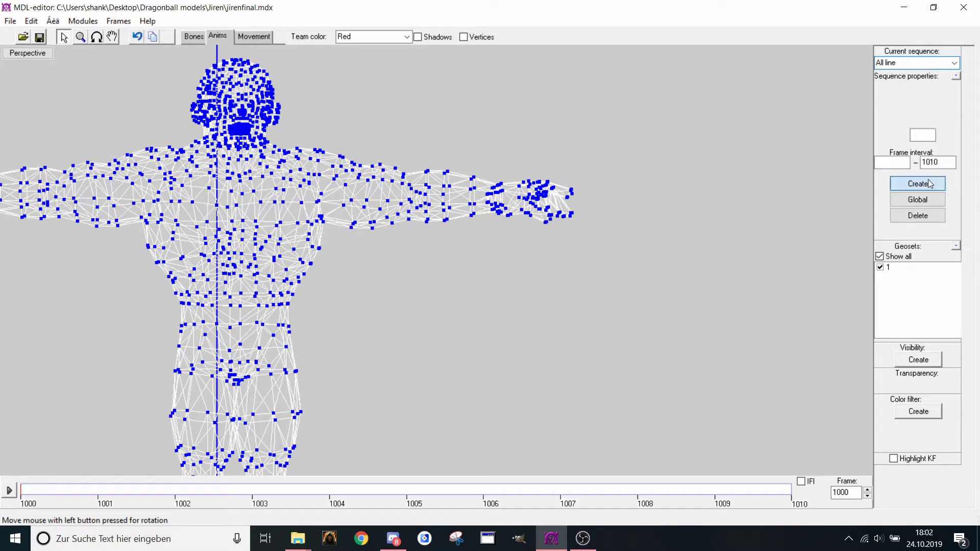
Make the new sequence the current one and rename it Attack
click(946, 65)
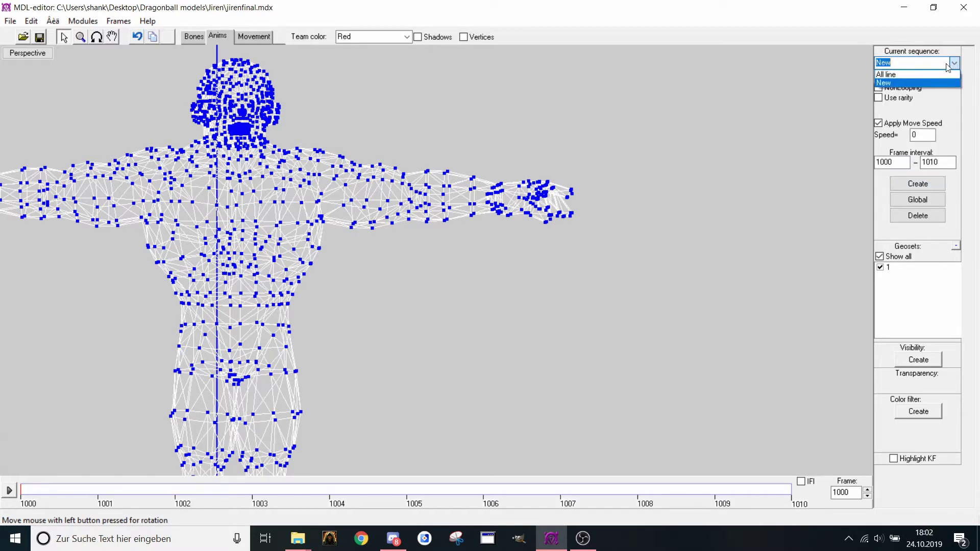
click(917, 83)
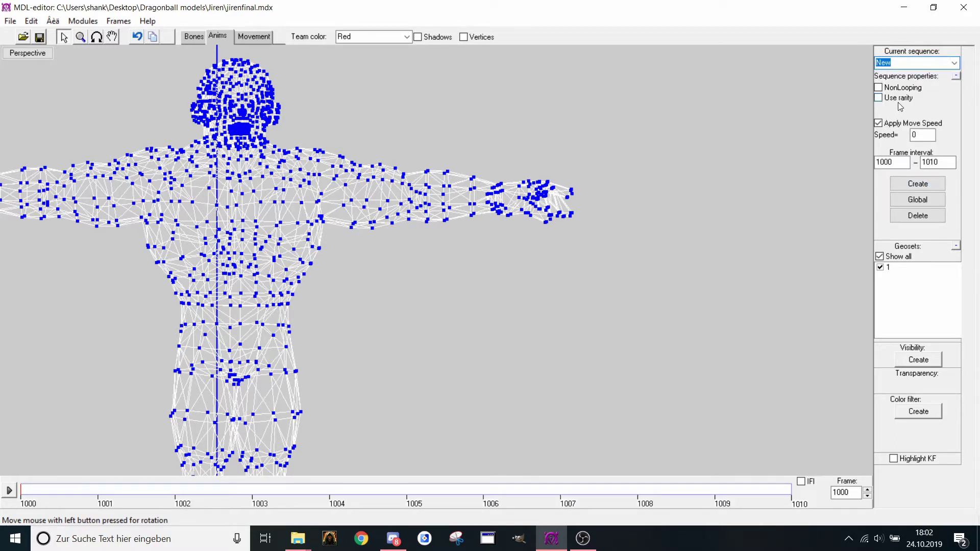
text(Attack)
key(Return)
Insert 10 empty frames into the Attack sequence
right_click(403, 493)
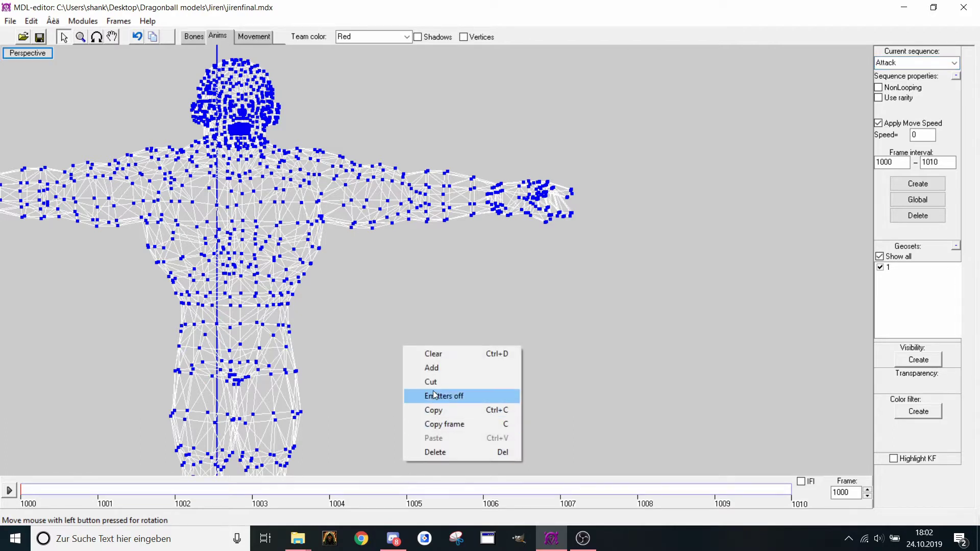
click(449, 368)
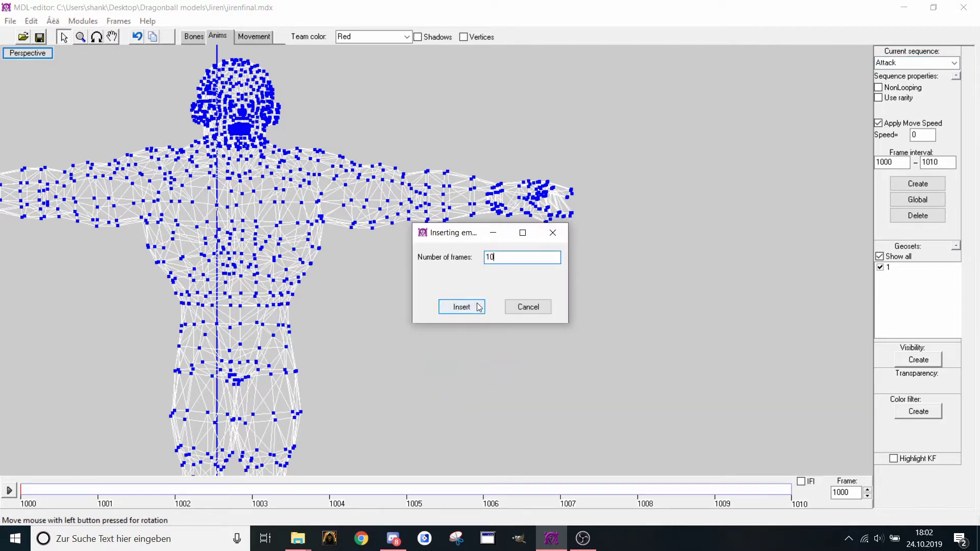
click(484, 305)
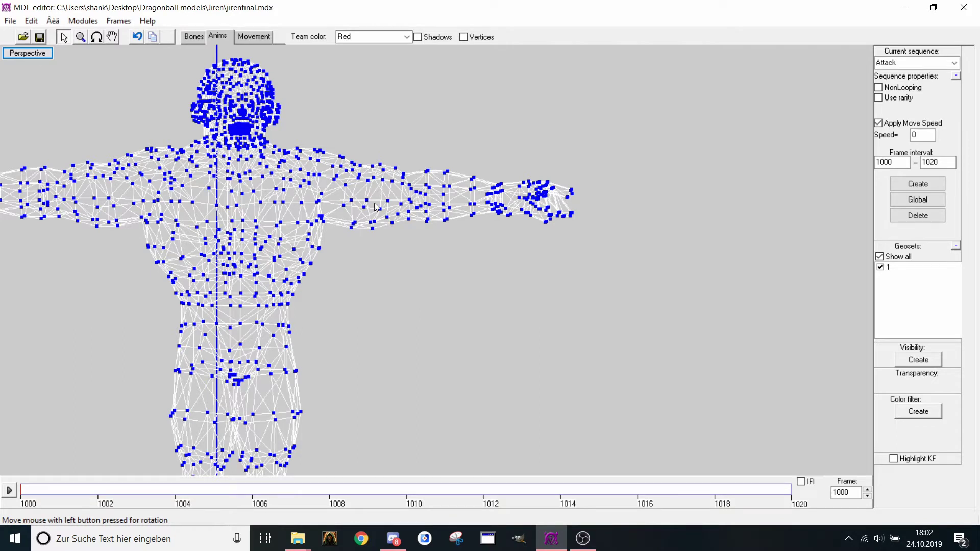
Rotate the elbow bone by 26 about X at frame 1000 of the Attack sequence
click(254, 36)
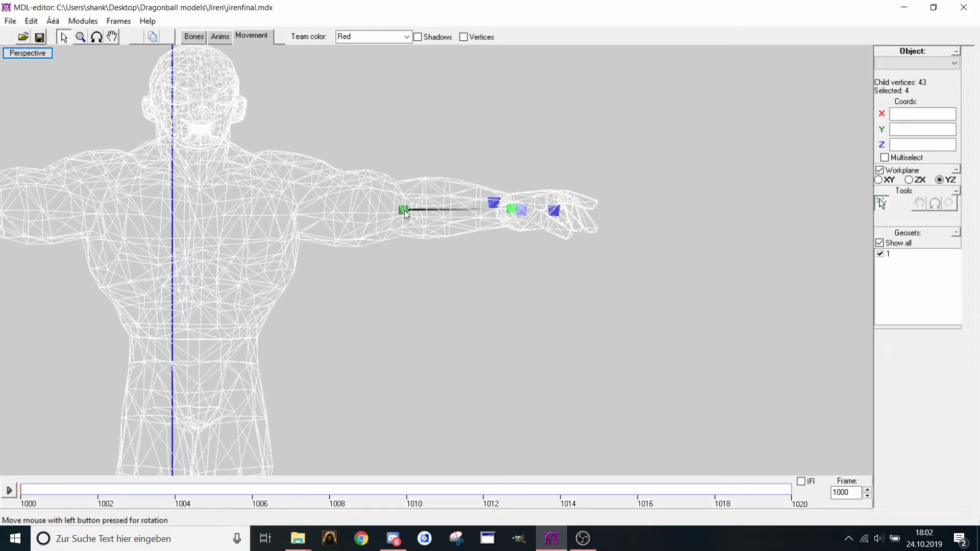
click(404, 210)
click(936, 204)
drag(810, 246, 799, 254)
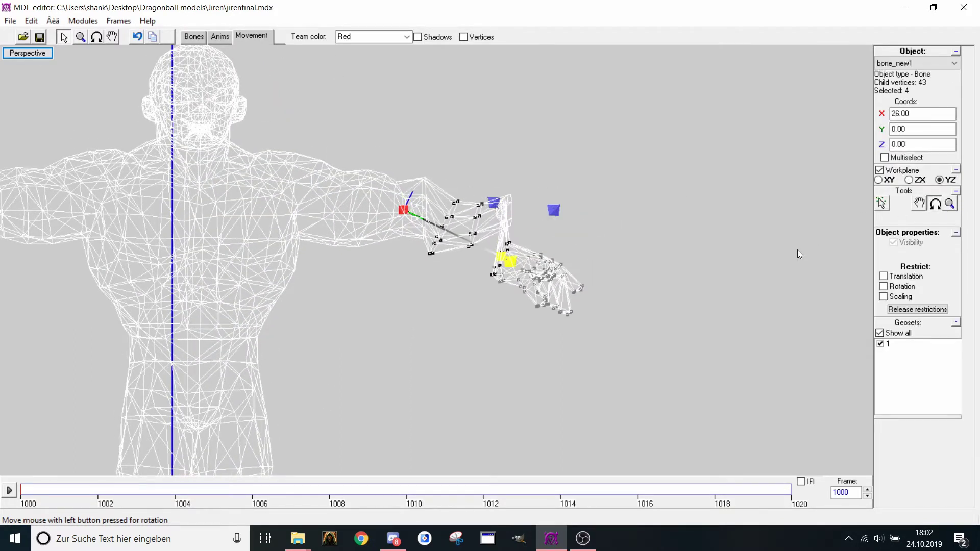
Rotate the elbow bone about X by -127 at frame 1015 and by 20 at frame 1020
click(599, 489)
drag(519, 403, 603, 408)
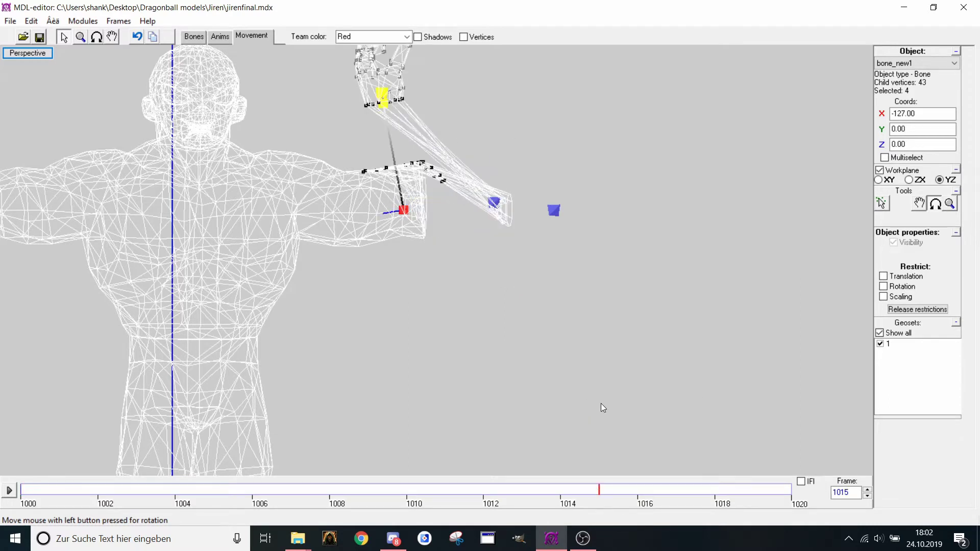
click(712, 495)
drag(700, 420, 688, 420)
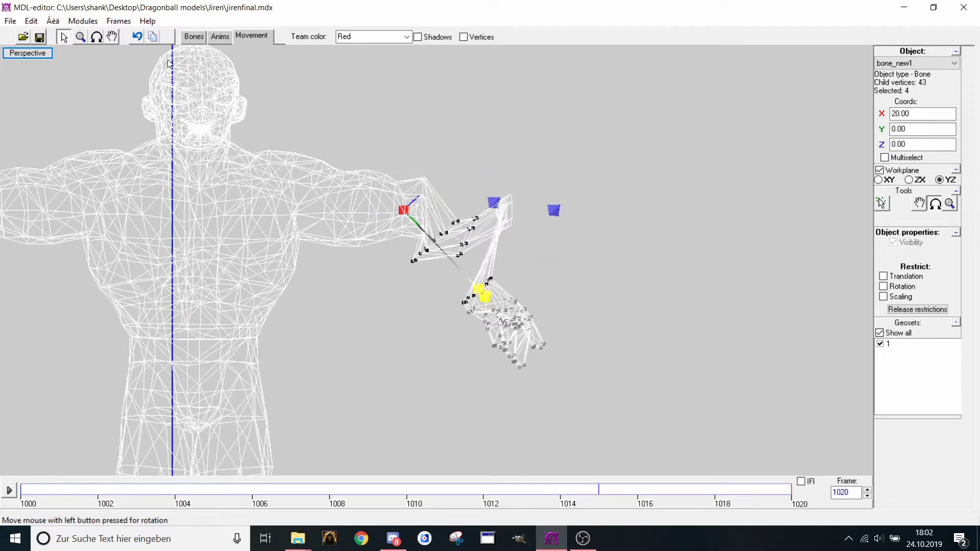
Show the All line timeline and go through the Attack keyframes between frames 1000 and 1020
click(219, 36)
click(931, 60)
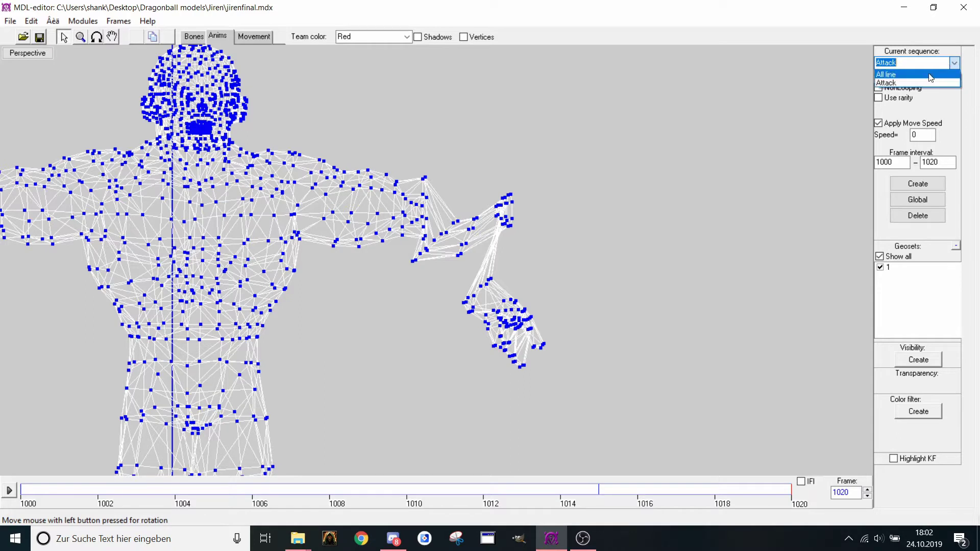
click(931, 75)
click(786, 490)
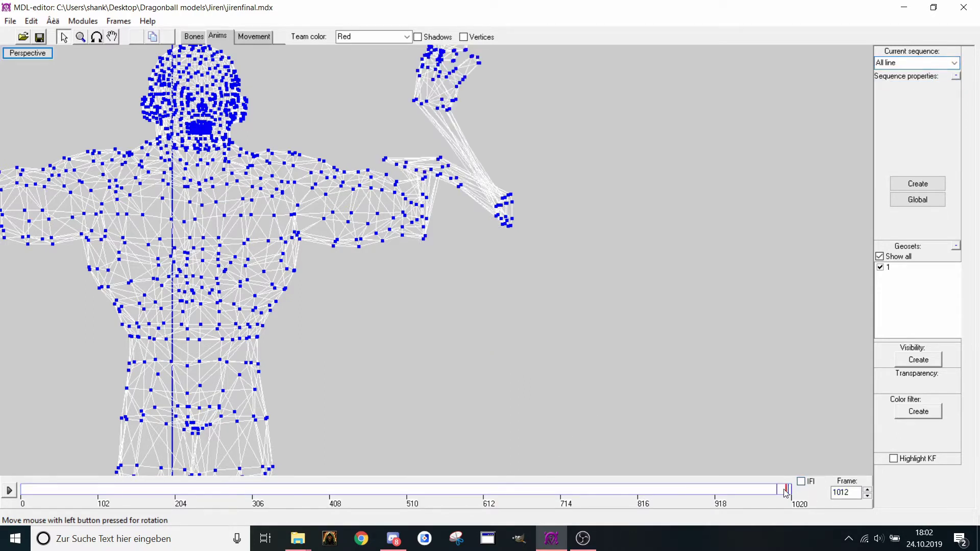
drag(784, 490, 777, 490)
key(ctrl+Right)
key(ctrl+Left)
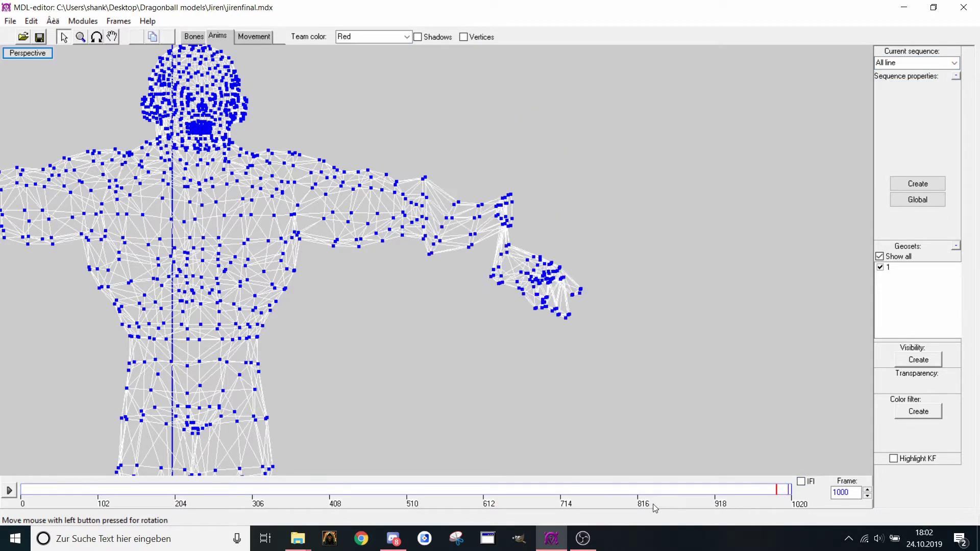
key(ctrl+Left)
key(ctrl+Right)
On the full timeline, rotate the elbow bone about X by 20 at frame 1000, -63 at frame 582 and -48 at frame 456
click(266, 39)
click(404, 211)
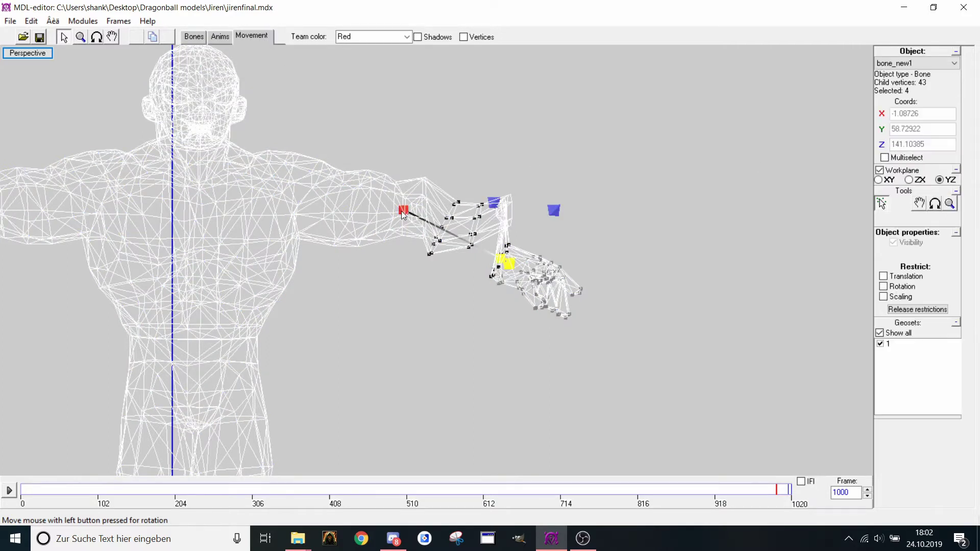
drag(837, 240, 744, 264)
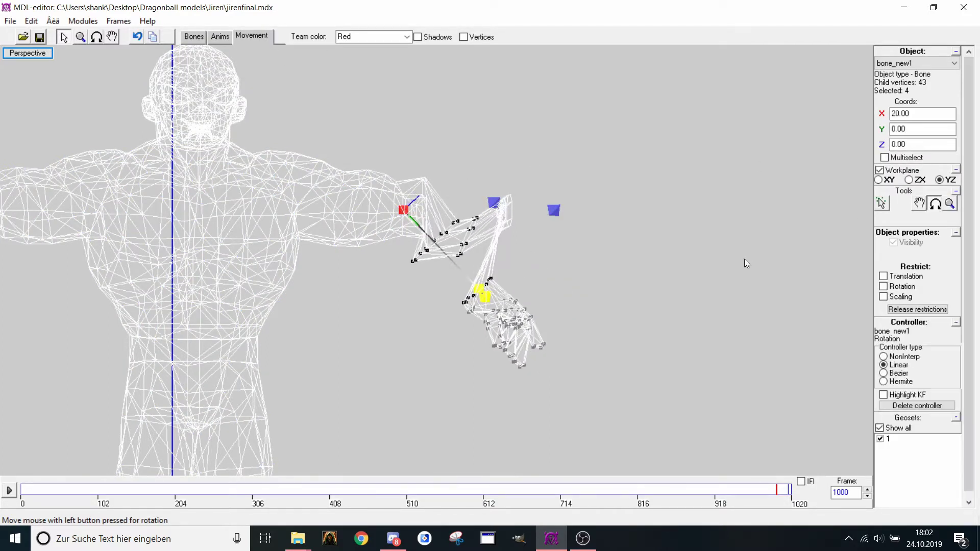
click(462, 489)
click(362, 490)
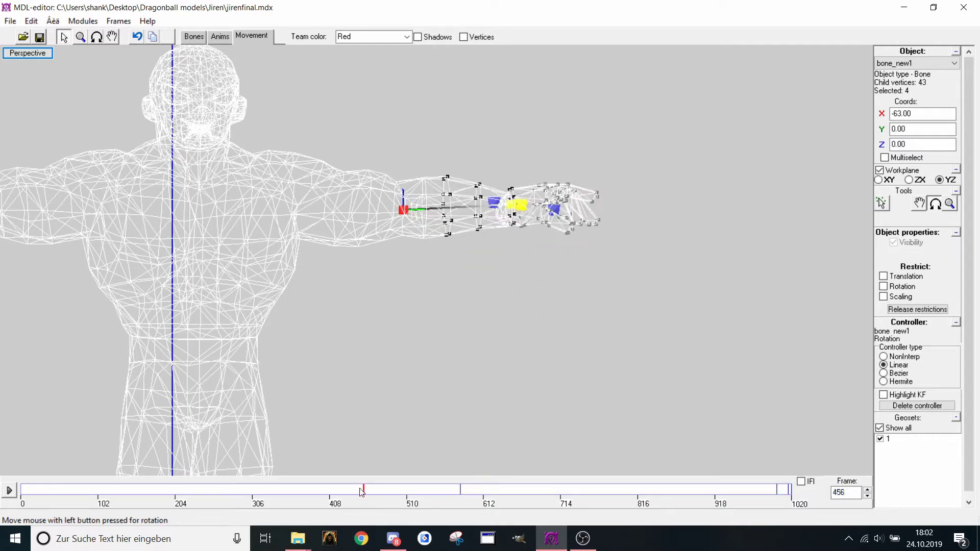
click(362, 490)
key(Right)
key(Right)
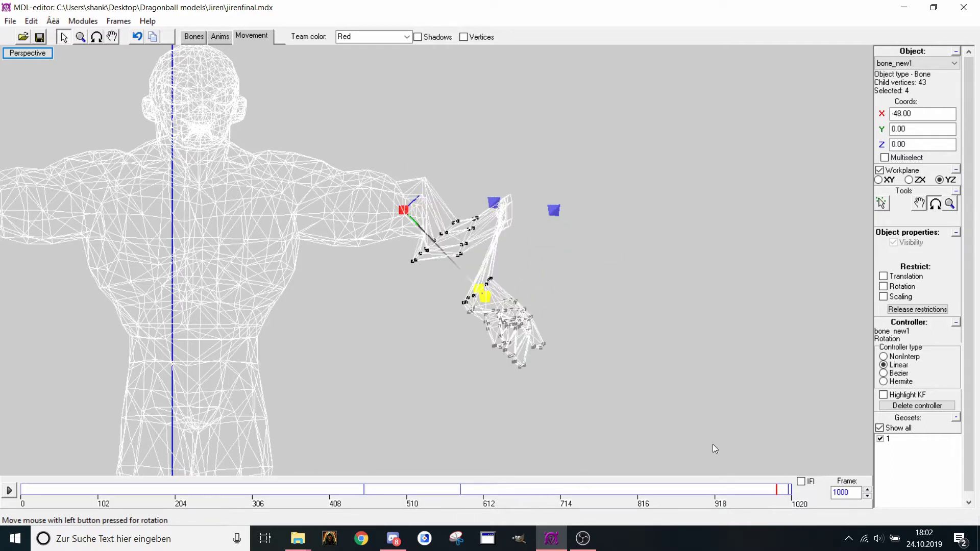
Switch to the Attack sequence and clear all of its keyframes
click(219, 37)
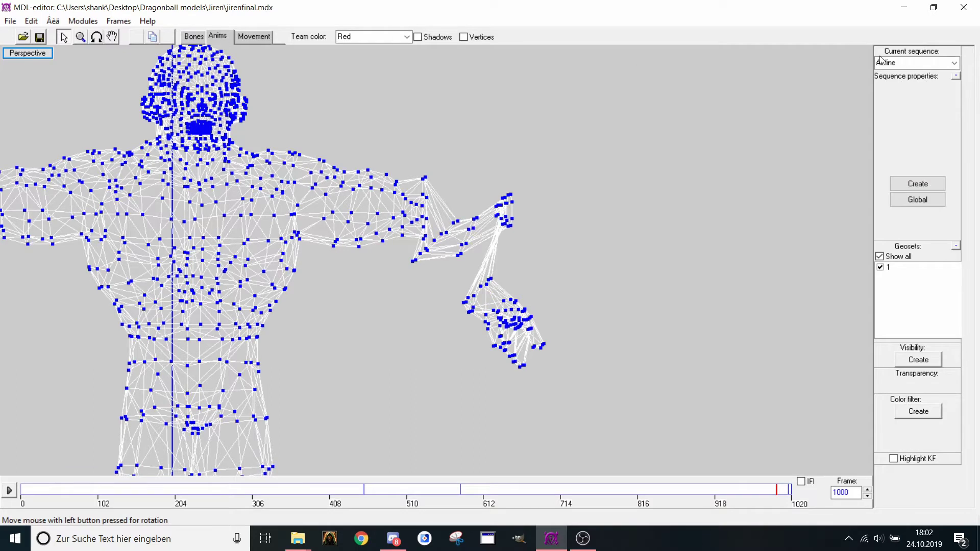
click(914, 62)
click(922, 82)
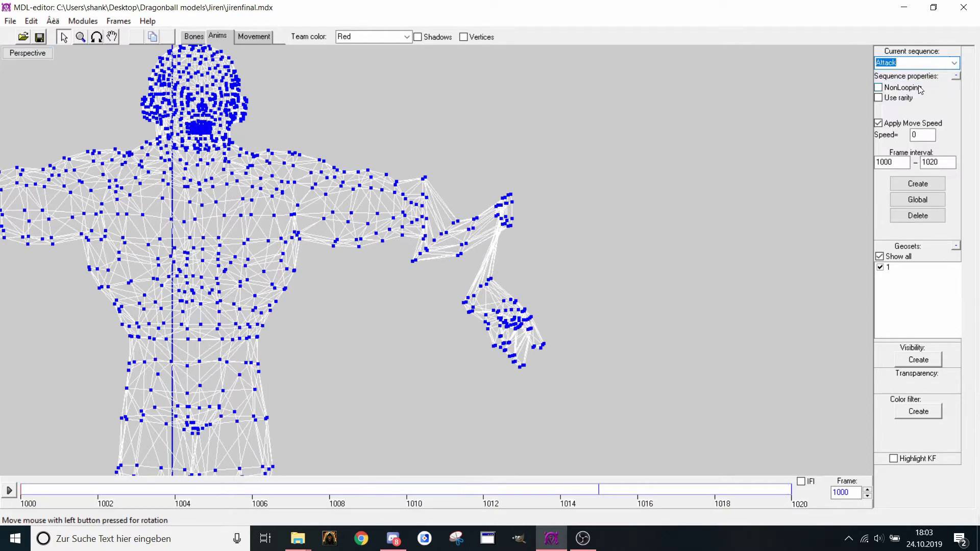
right_click(623, 491)
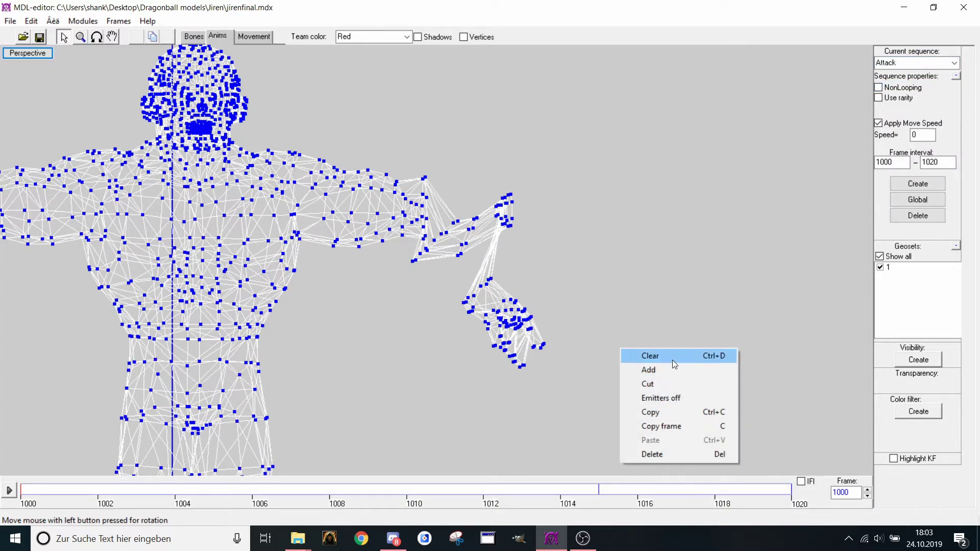
click(647, 356)
Return to the All line timeline and step back through the keyframes outside the Attack sequence
click(950, 63)
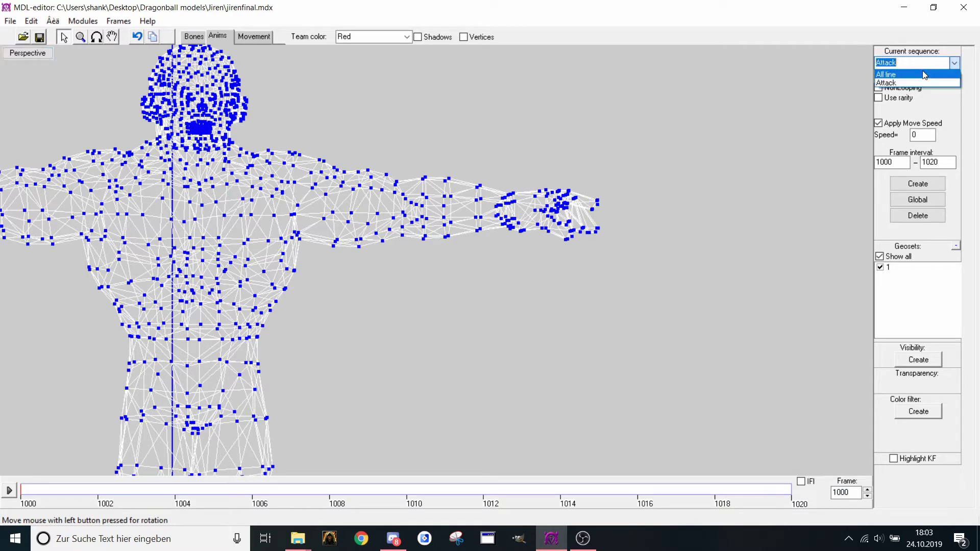
click(925, 74)
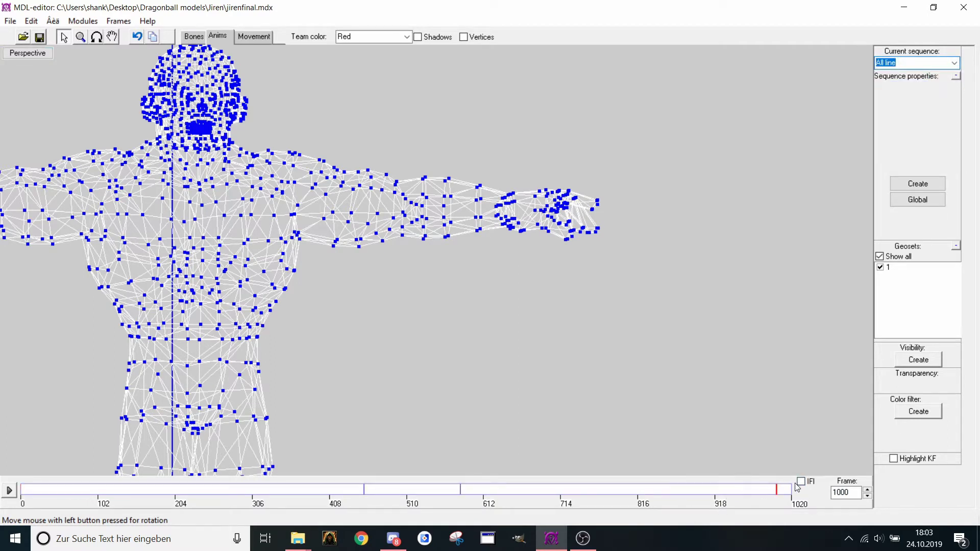
key(ctrl+Left)
key(ctrl+Left)
key(ctrl+Left)
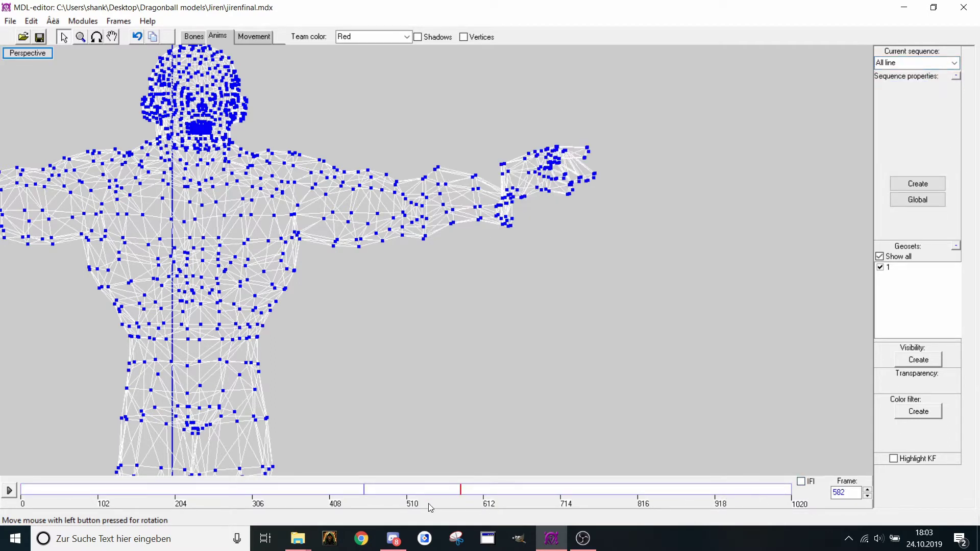
click(294, 492)
key(ctrl+Left)
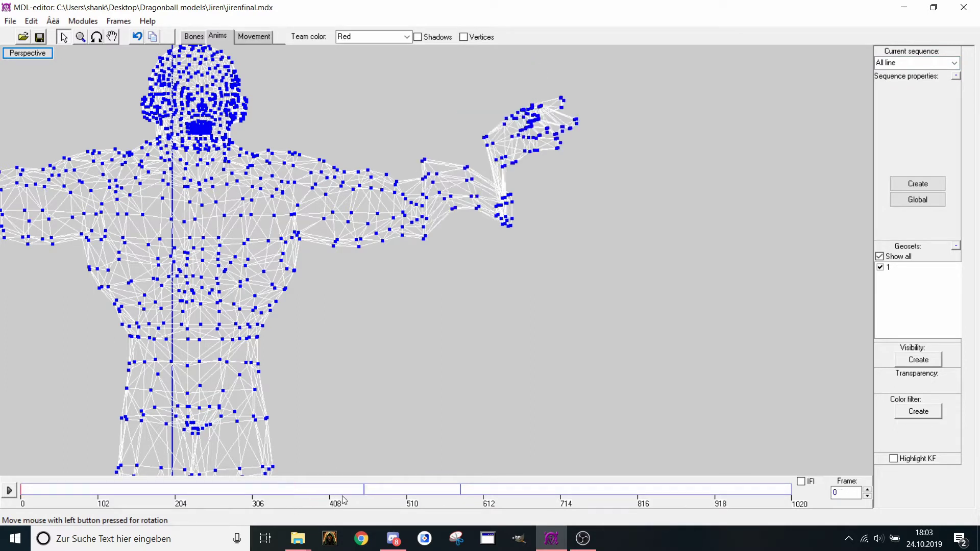
Clear the remaining keyframes from the All line timeline
click(409, 491)
key(ctrl+Right)
right_click(421, 473)
click(473, 477)
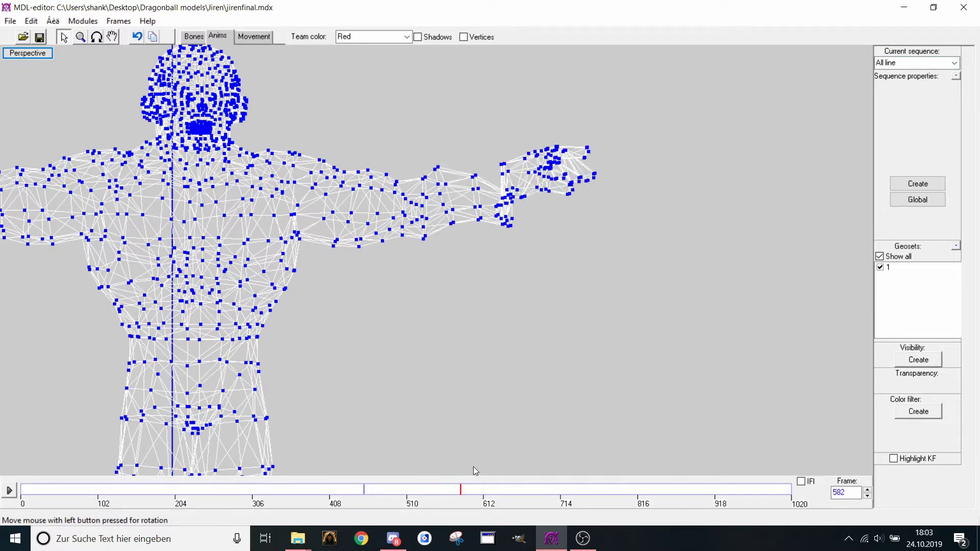
right_drag(475, 469, 473, 475)
right_click(392, 498)
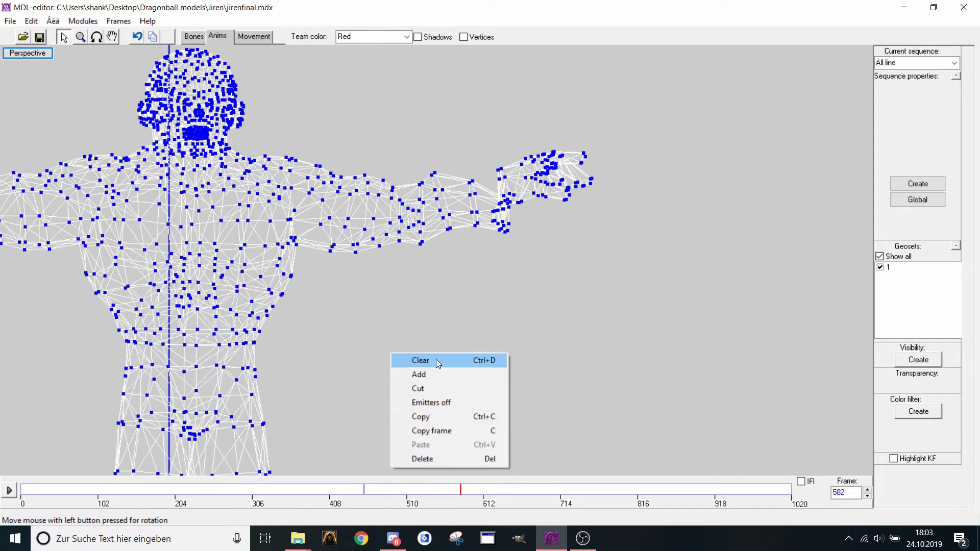
click(437, 356)
Insert 1000 empty frames into the All line timeline
right_click(356, 494)
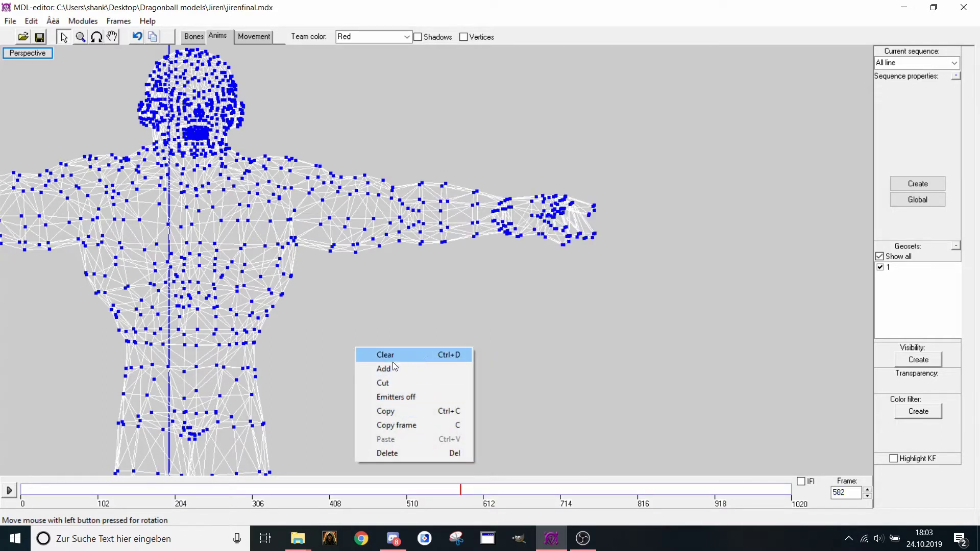
click(420, 369)
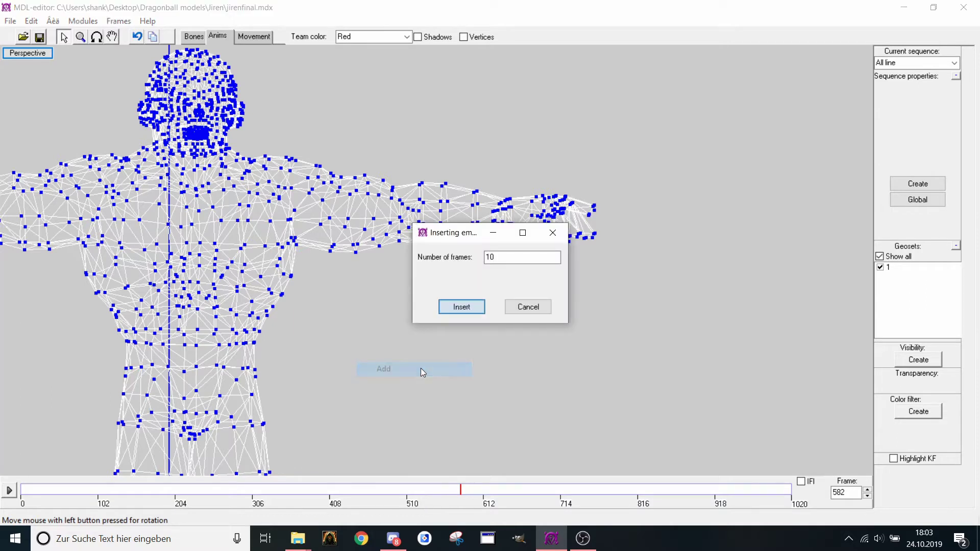
double_click(524, 260)
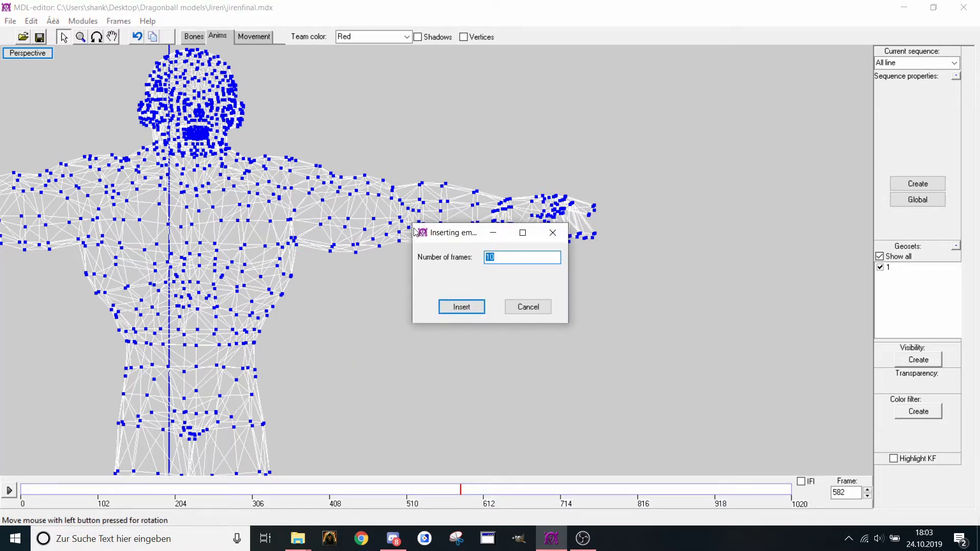
text(1000)
key(Return)
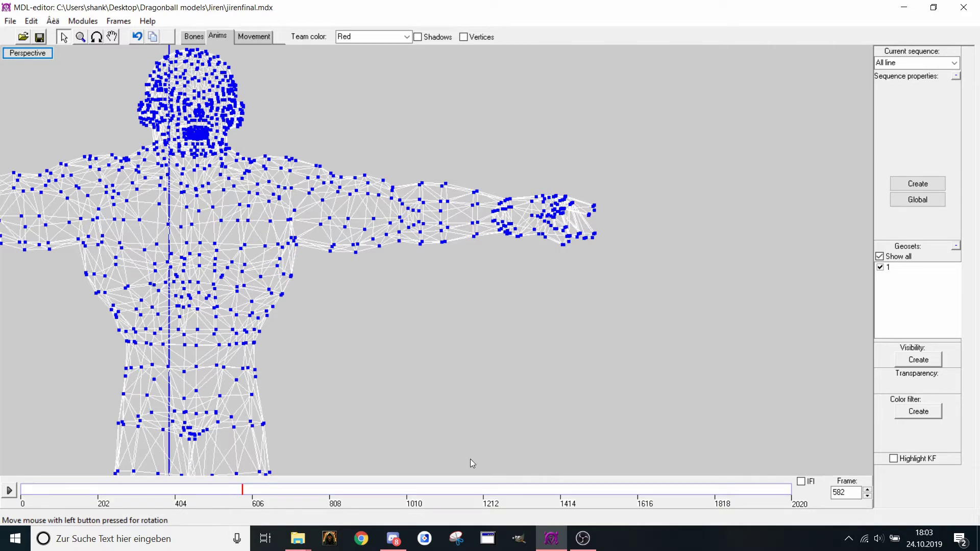
Cut the current frame 582 out of the timeline, and also cut the frame range from 621 to 1079
right_click(540, 491)
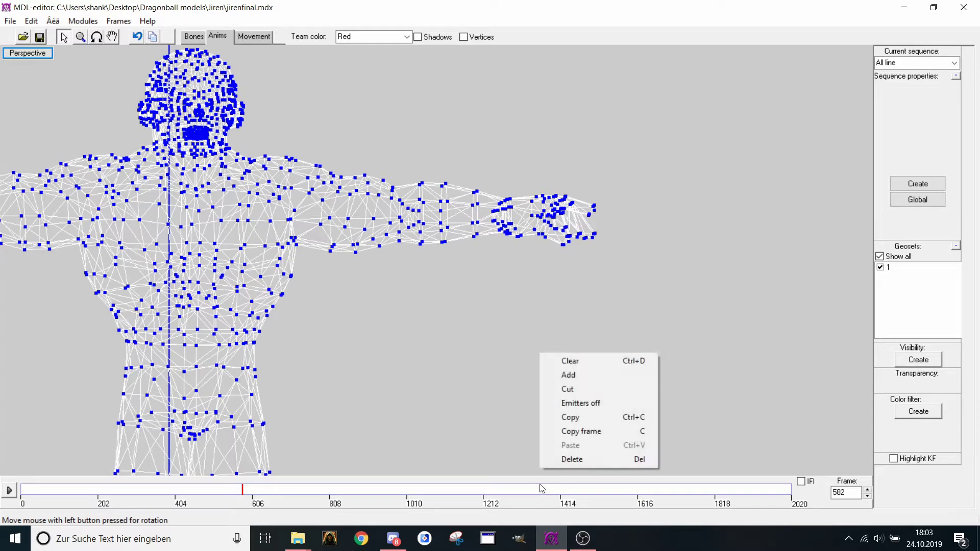
click(584, 393)
click(259, 490)
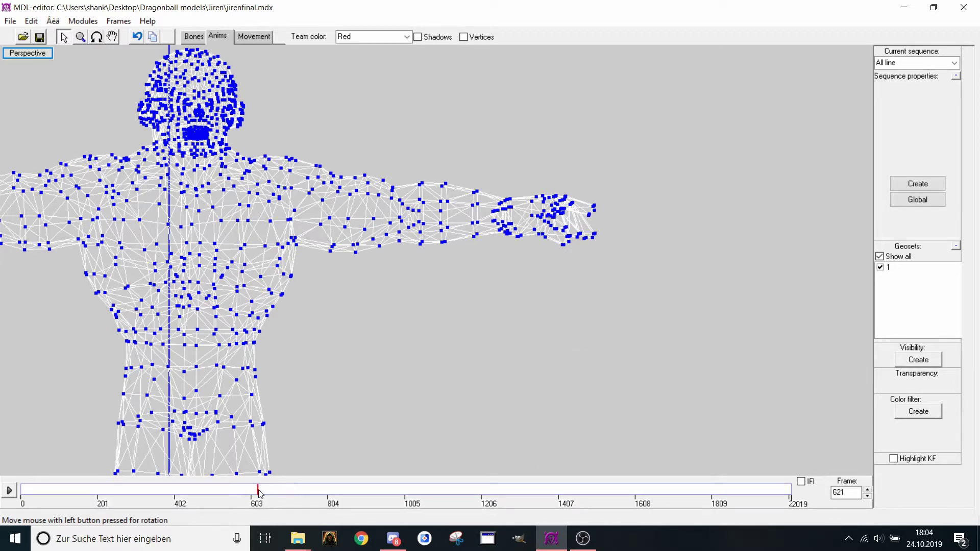
drag(258, 490, 432, 491)
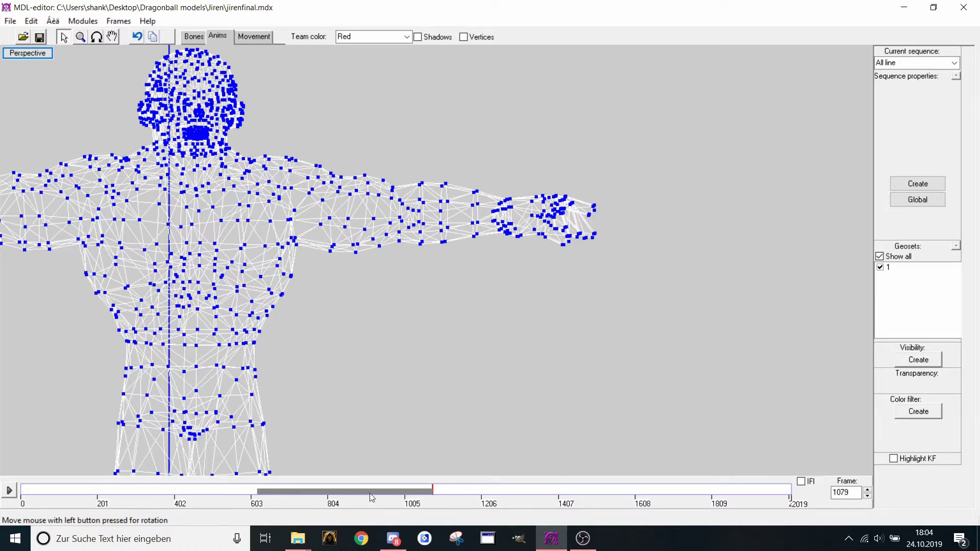
right_click(356, 490)
click(401, 386)
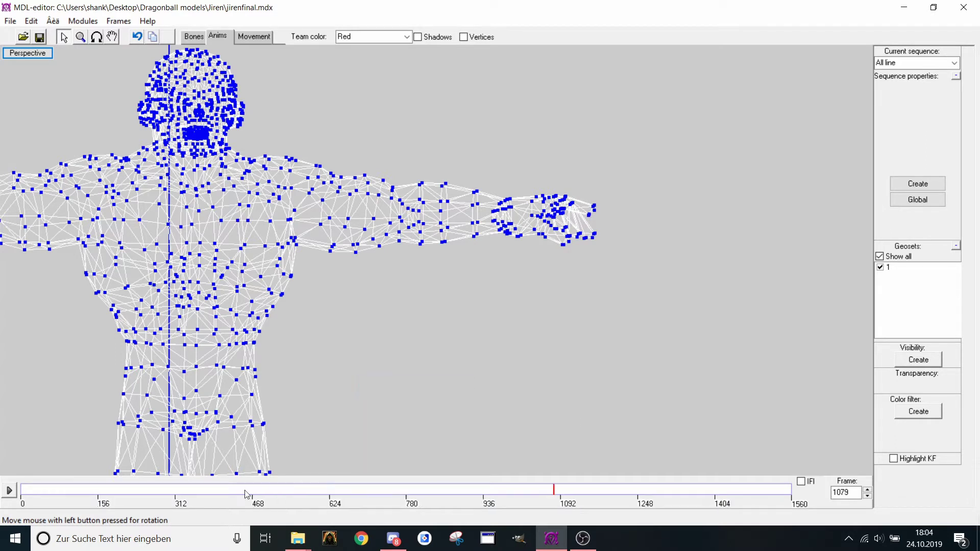
Show the whole model from the front and look over the timeline's frame commands
right_click(373, 493)
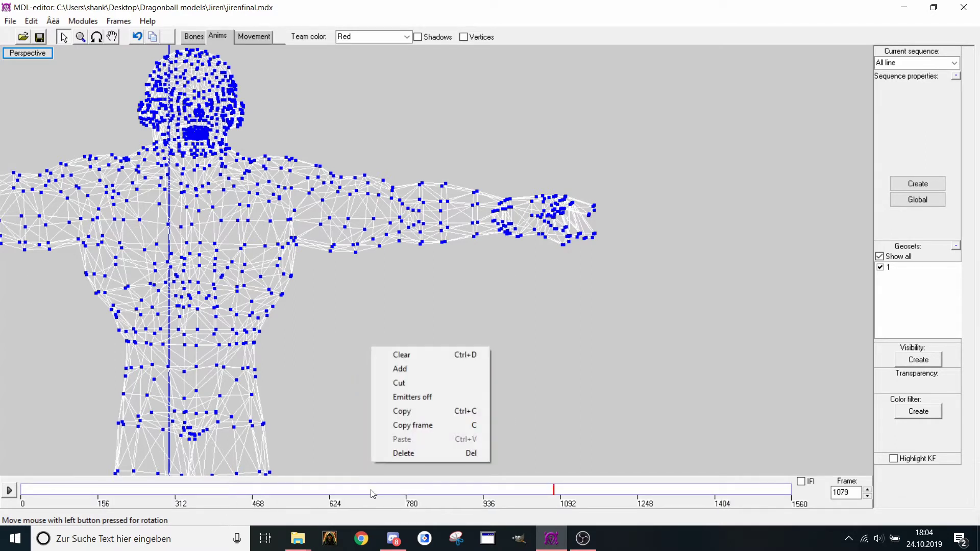
click(424, 399)
drag(424, 402, 450, 384)
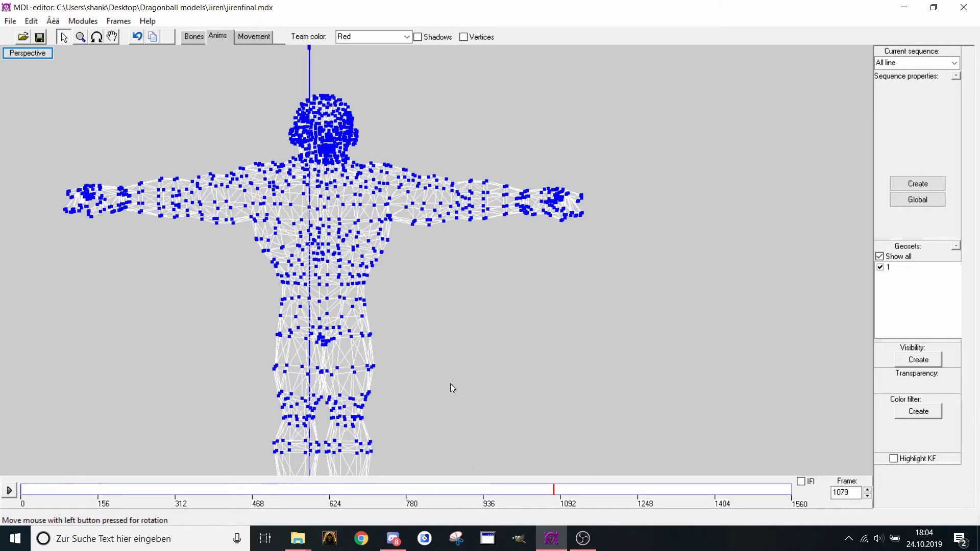
right_click(448, 385)
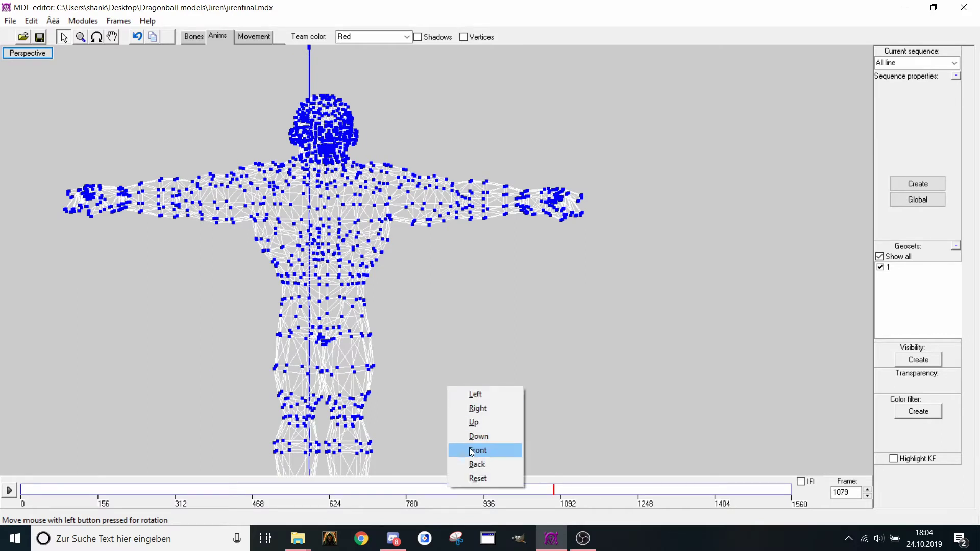
click(450, 449)
middle_drag(433, 446, 491, 392)
scroll(489, 393, down, 2)
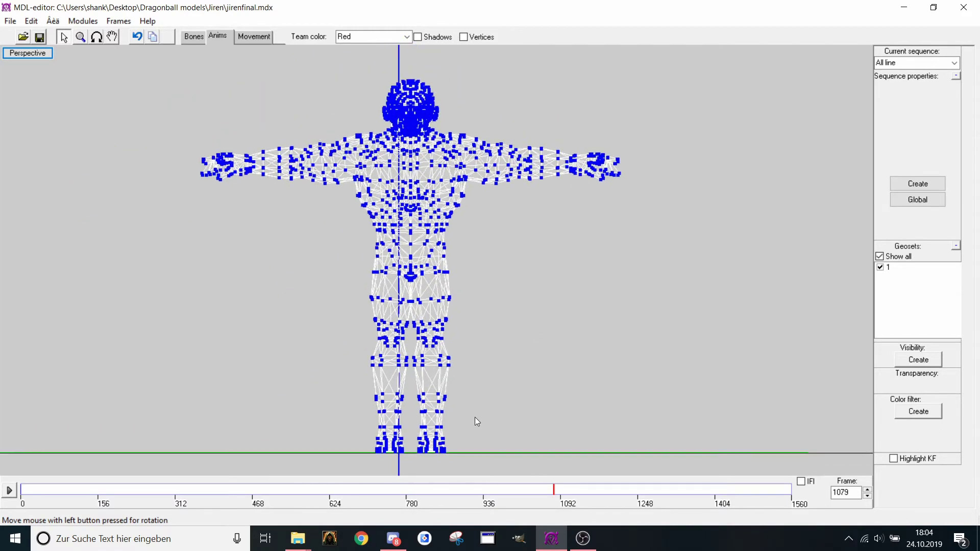
right_click(453, 490)
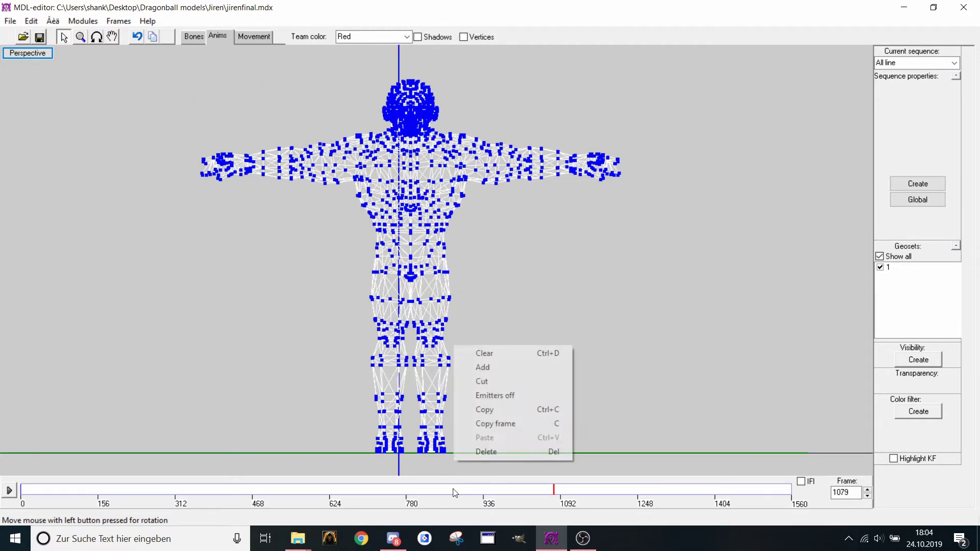
click(501, 412)
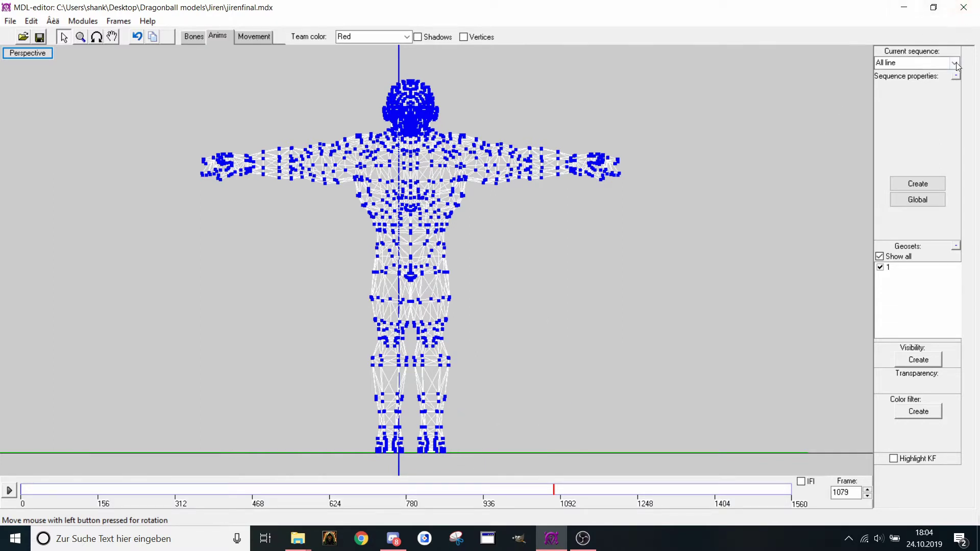
In the Attack sequence, rotate the bone_new1 elbow bone about X by 27 at frame 1540 and bend it upward at frame 1541
click(939, 62)
click(939, 82)
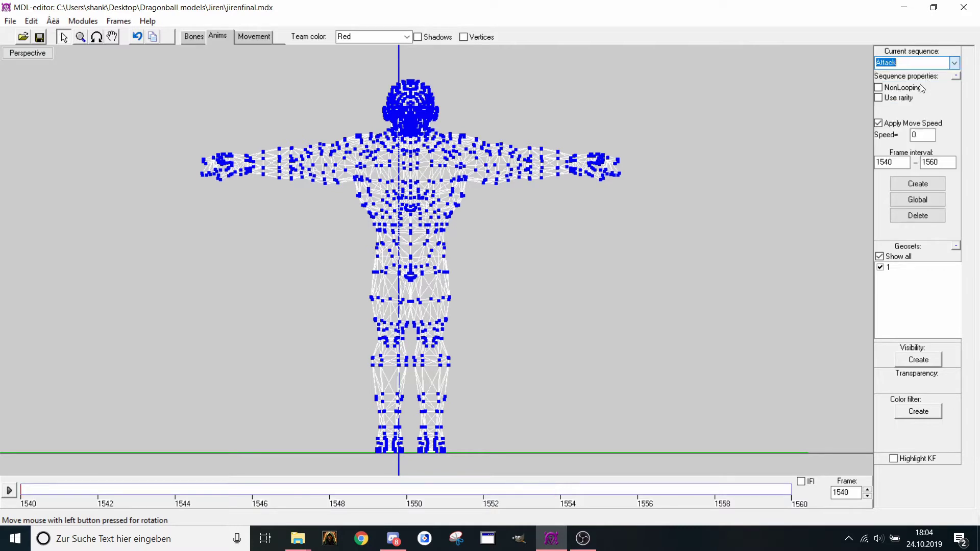
click(254, 36)
click(526, 178)
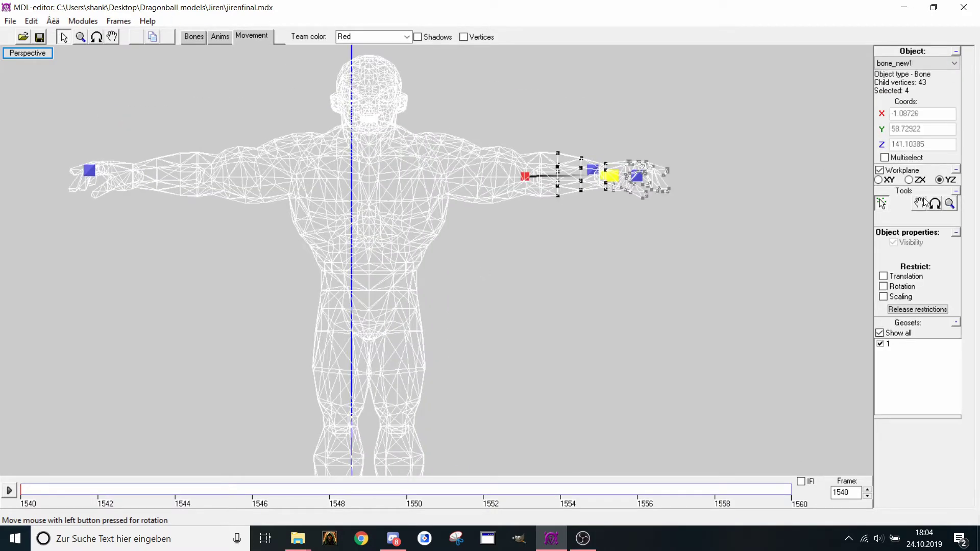
click(935, 204)
drag(743, 273, 734, 274)
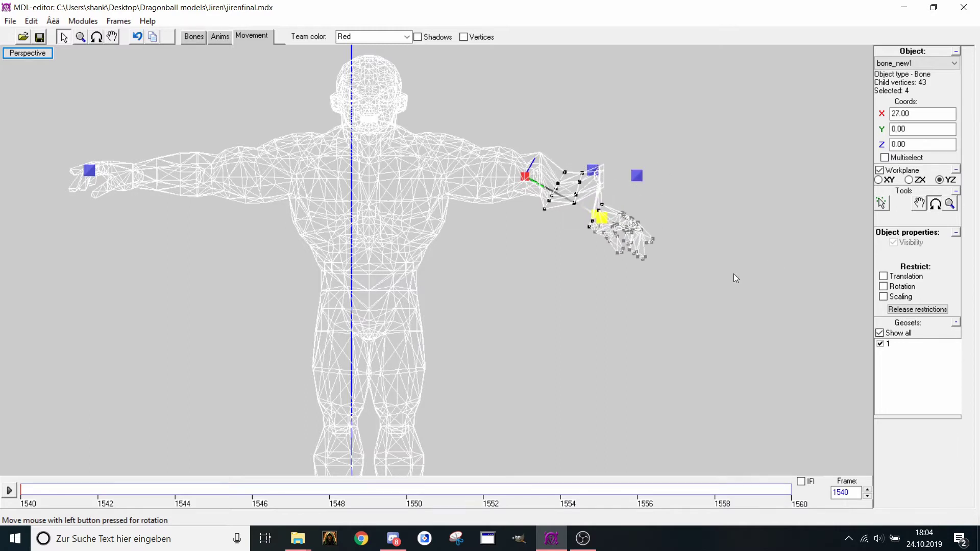
click(59, 490)
mouse_move(583, 296)
mouse_down()
mouse_move(614, 274)
mouse_move(653, 270)
mouse_up()
At frame 1541, move the joint1 bone at the lower leg to about Y -15.38 and Z 31.60
scroll(359, 259, down, 3)
middle_drag(363, 316, 354, 222)
scroll(354, 222, up, 5)
click(887, 208)
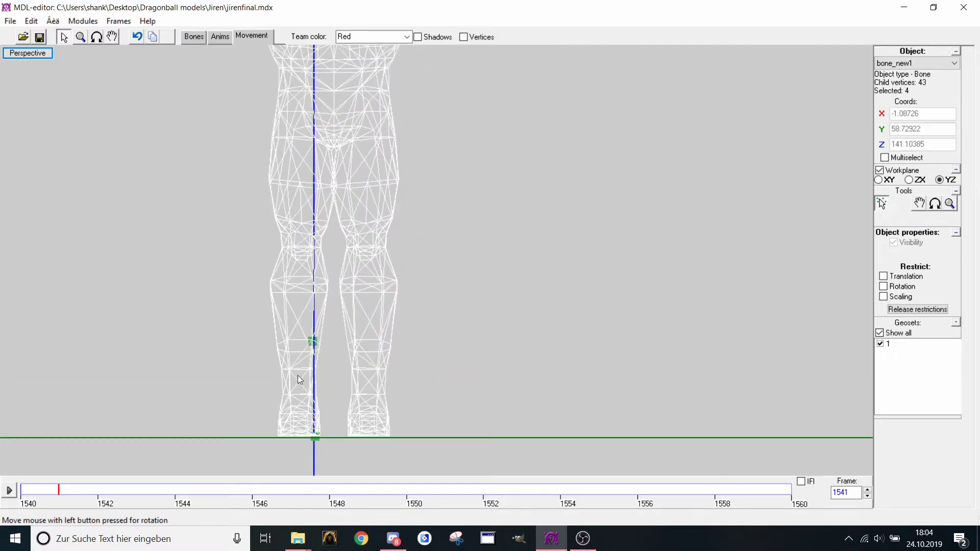
click(309, 341)
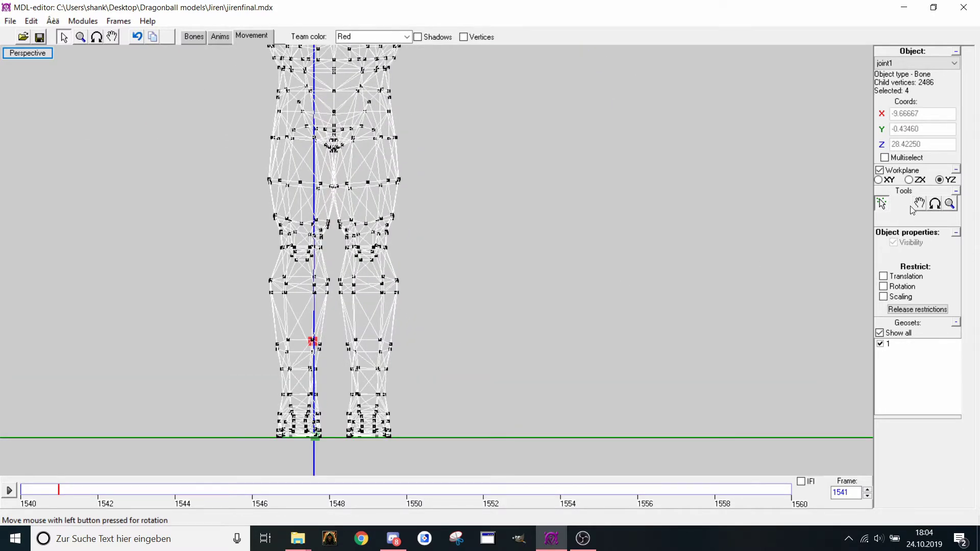
drag(803, 220, 774, 213)
Copy the keyframe at frame 1540 and paste it at frame 1544
click(37, 497)
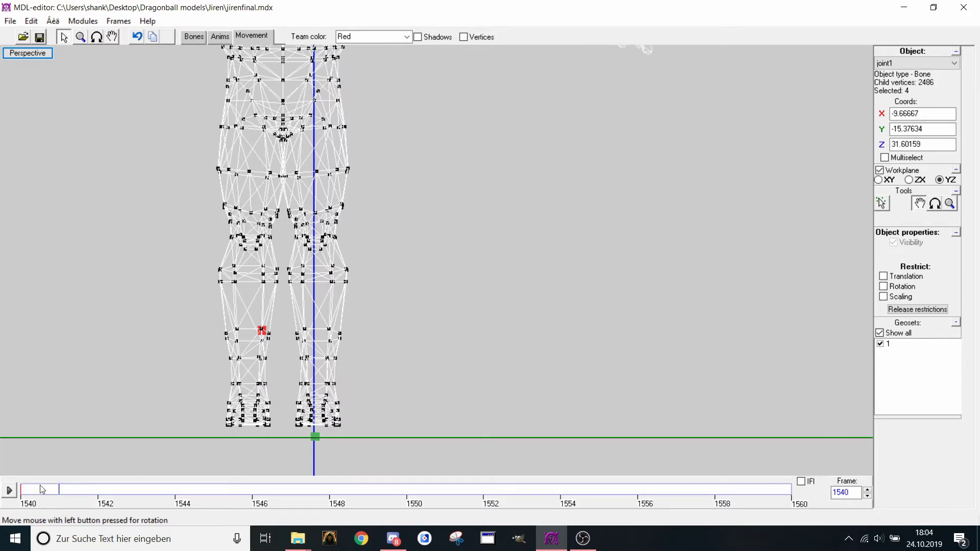
scroll(79, 403, down, 4)
middle_drag(79, 403, 72, 437)
right_click(39, 499)
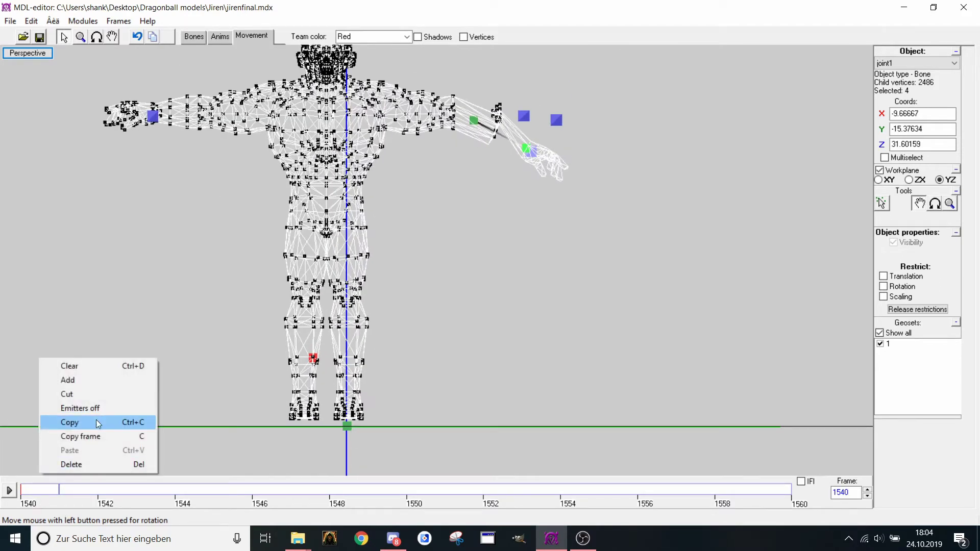
click(100, 423)
click(175, 491)
right_click(203, 468)
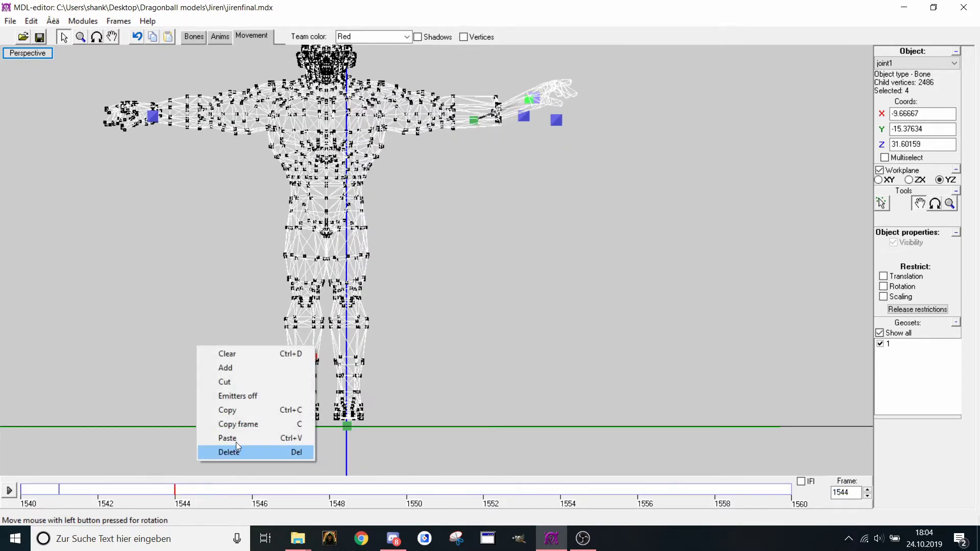
click(238, 439)
At frame 1540, move joint1 to about Y -5.94 and Z 28.12, and check the pose against frame 1541
click(32, 506)
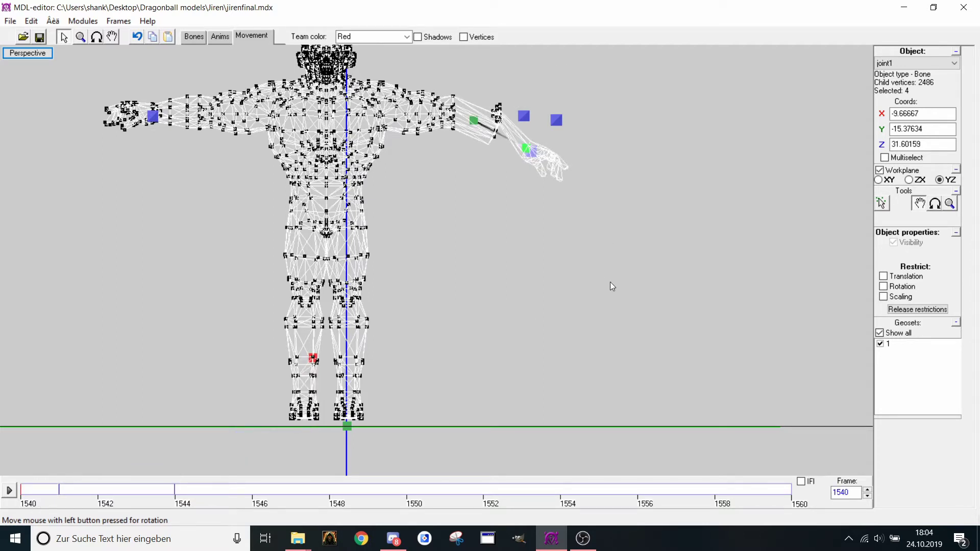
mouse_move(610, 282)
mouse_down()
mouse_move(620, 285)
mouse_move(609, 292)
mouse_up()
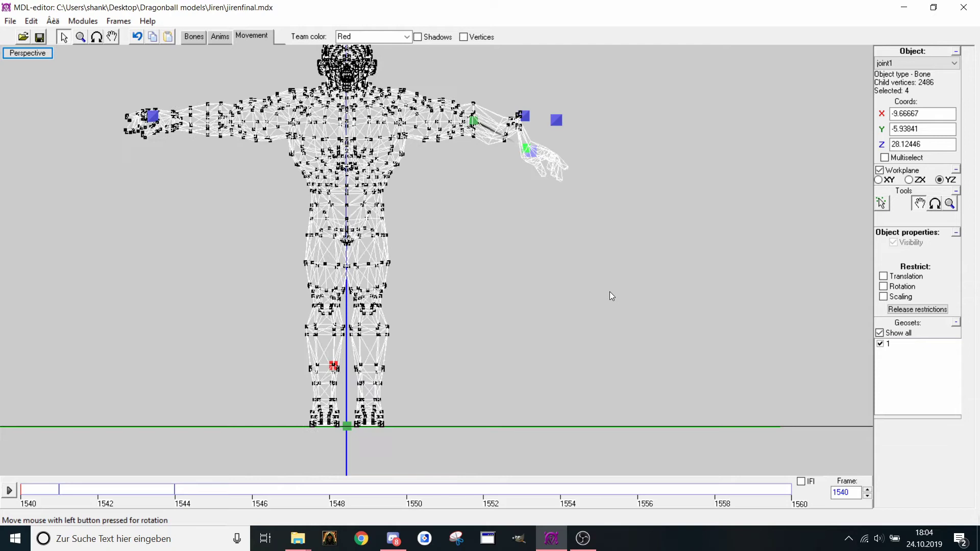
click(63, 496)
click(45, 505)
click(86, 500)
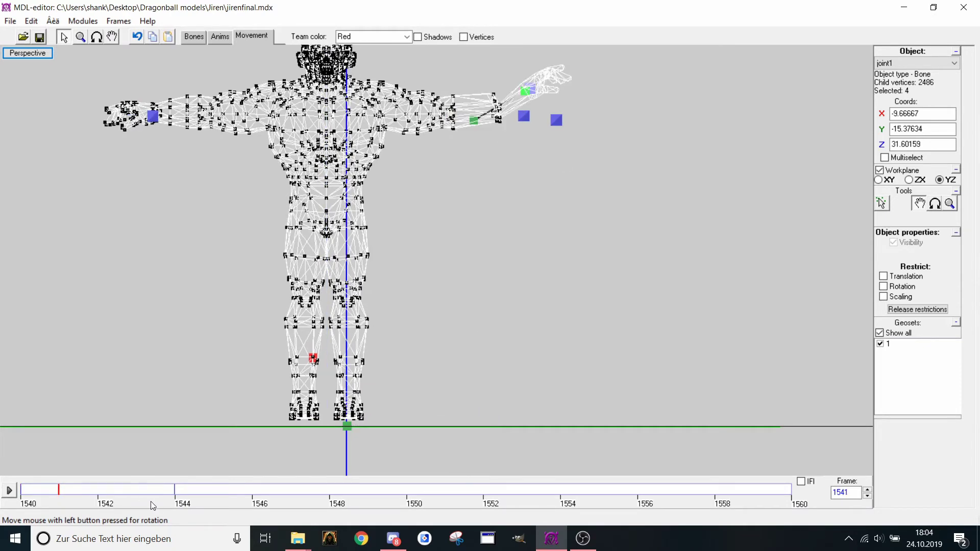
Go back and forth between frames 1540, 1541 and 1544 to compare the copied pose with the others
click(151, 502)
click(44, 501)
click(174, 503)
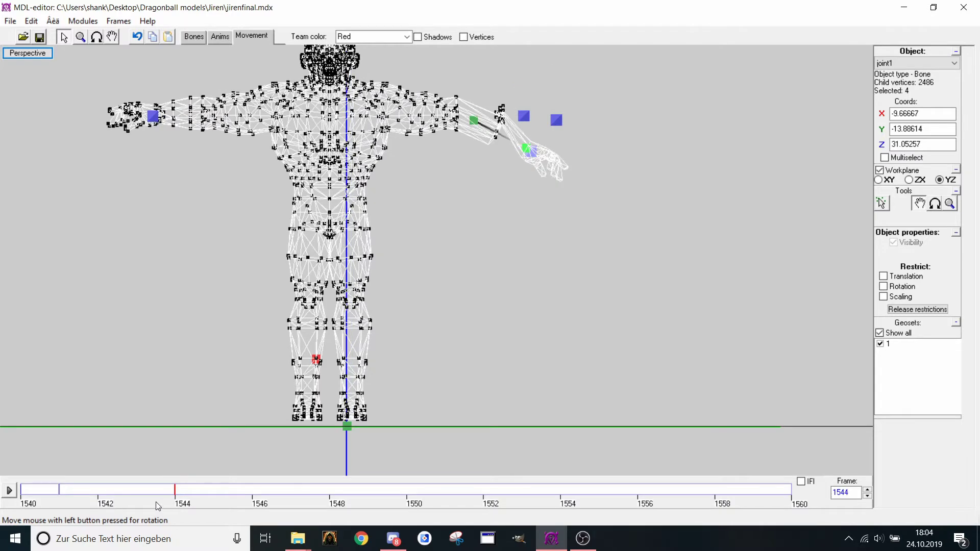
click(59, 489)
right_click(178, 490)
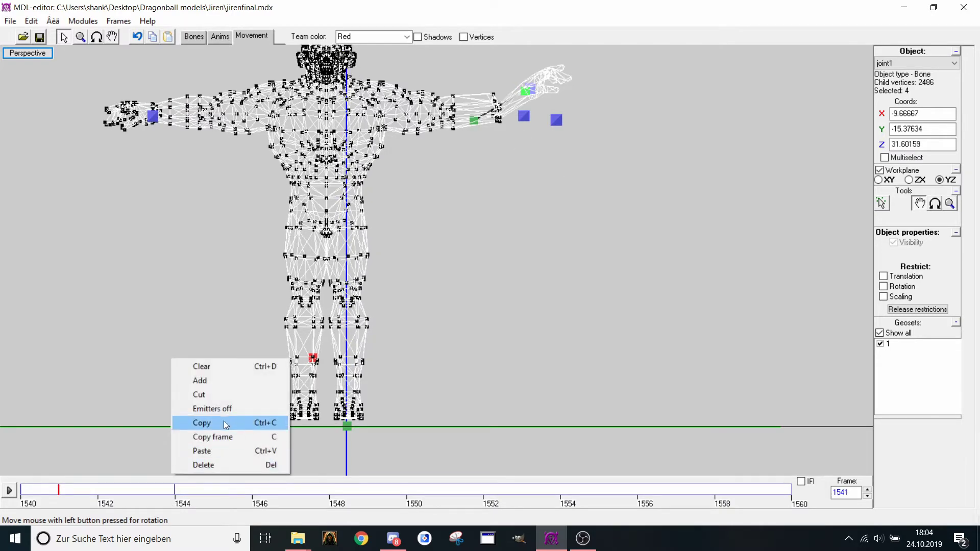
click(225, 498)
click(66, 501)
click(166, 501)
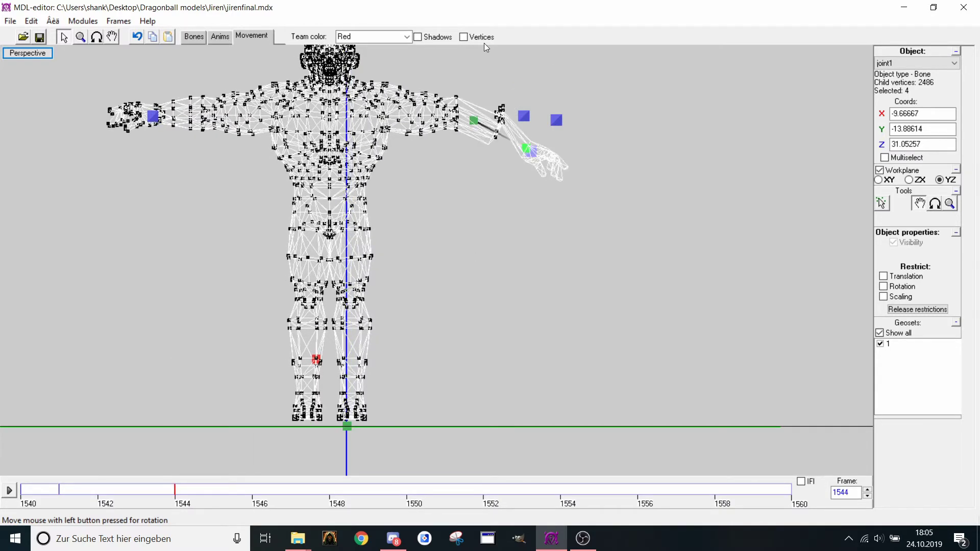
drag(518, 154, 463, 252)
Try to copy frame 1540 with Copy frame and paste it at frame 1541
click(46, 503)
right_click(45, 503)
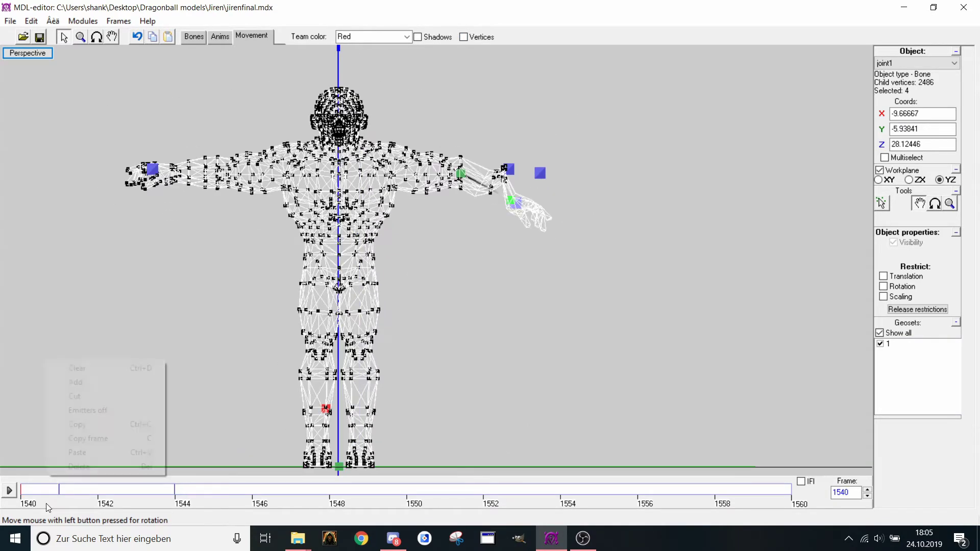
click(87, 438)
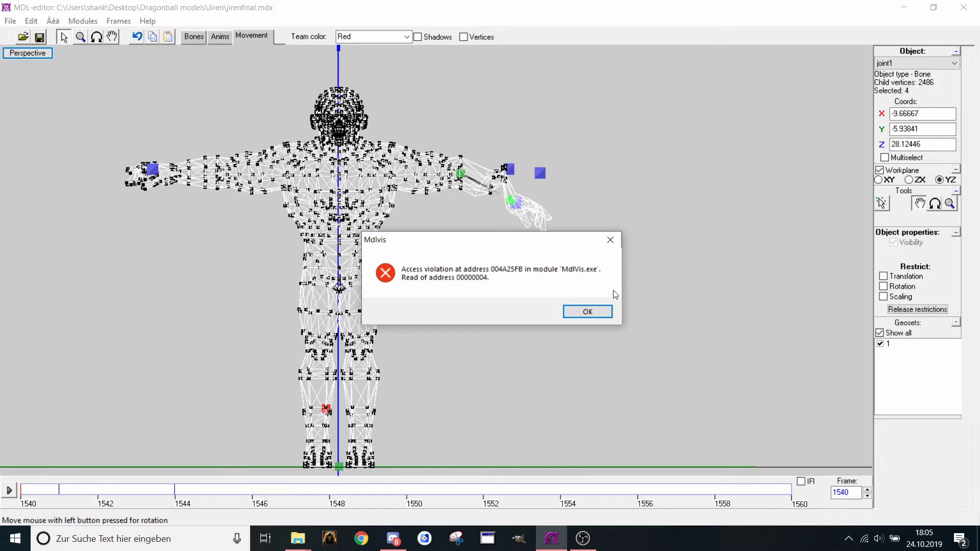
click(598, 318)
click(68, 498)
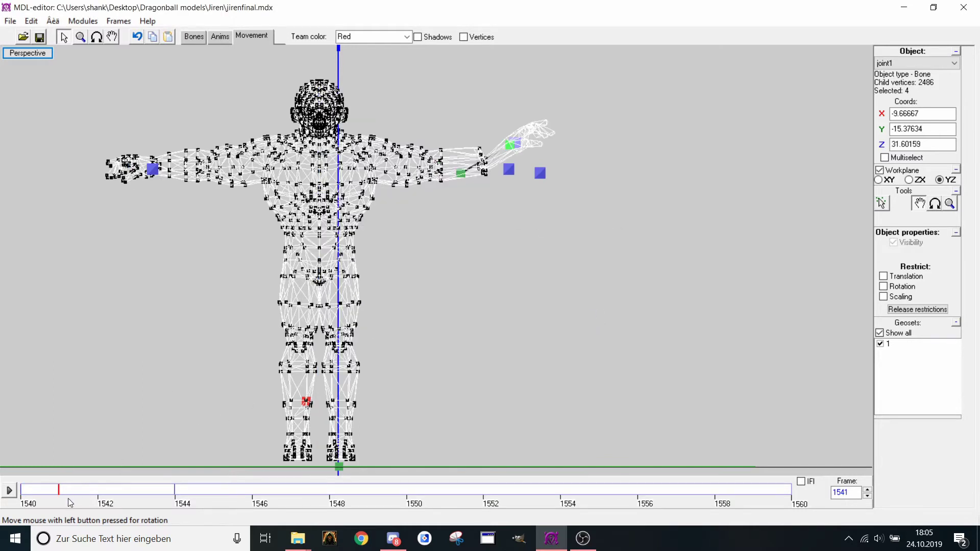
right_click(68, 498)
click(102, 448)
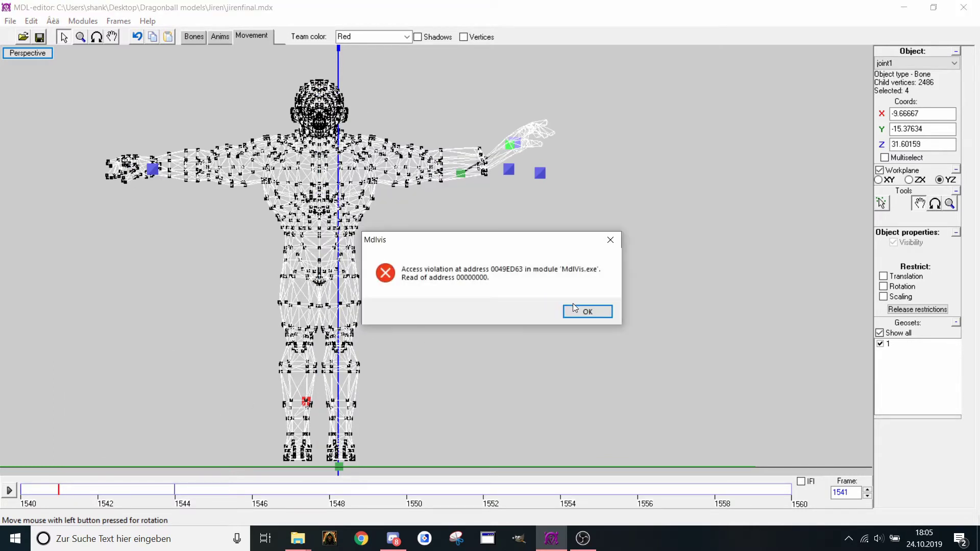
click(586, 310)
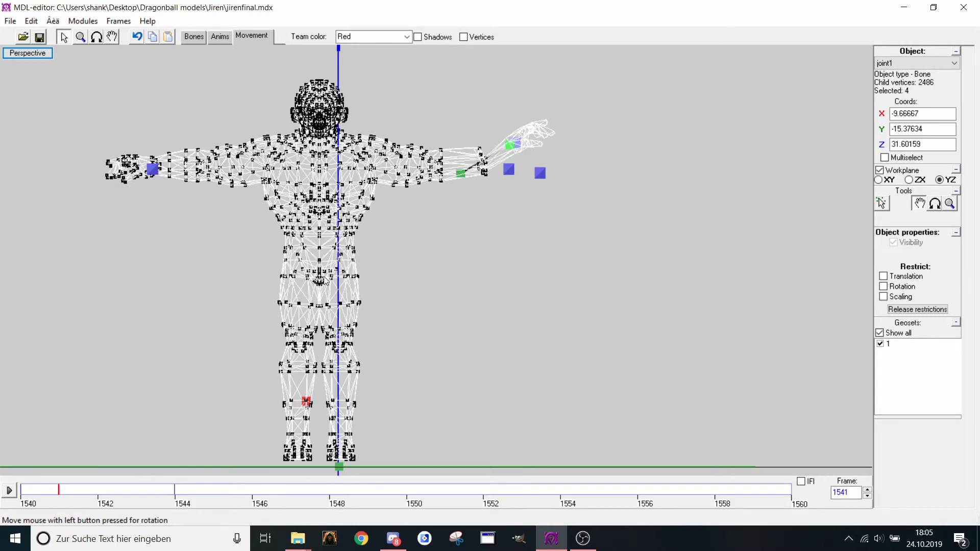
Delete the keyframe at frame 1544 from the timeline and dismiss the error dialog
scroll(325, 279, down, 1)
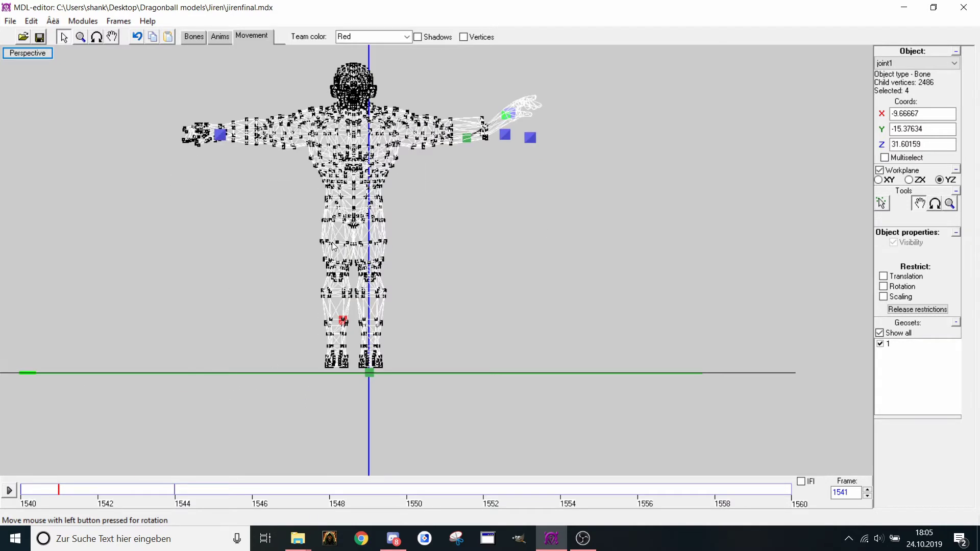
right_click(313, 491)
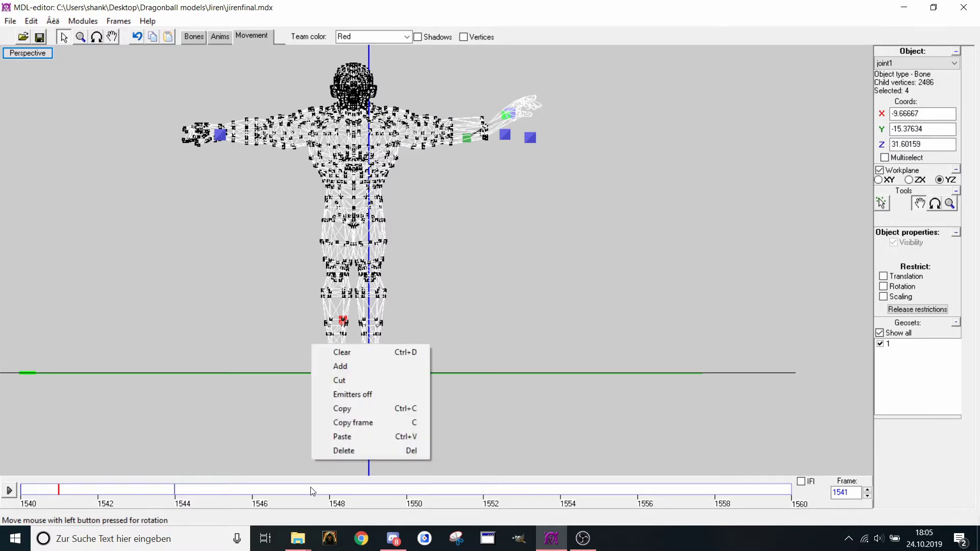
click(210, 492)
right_click(207, 491)
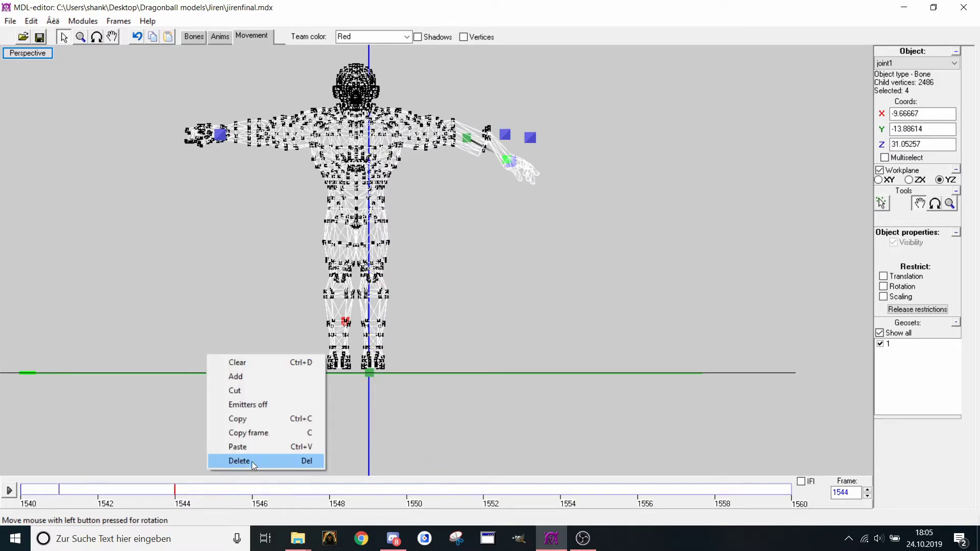
click(252, 461)
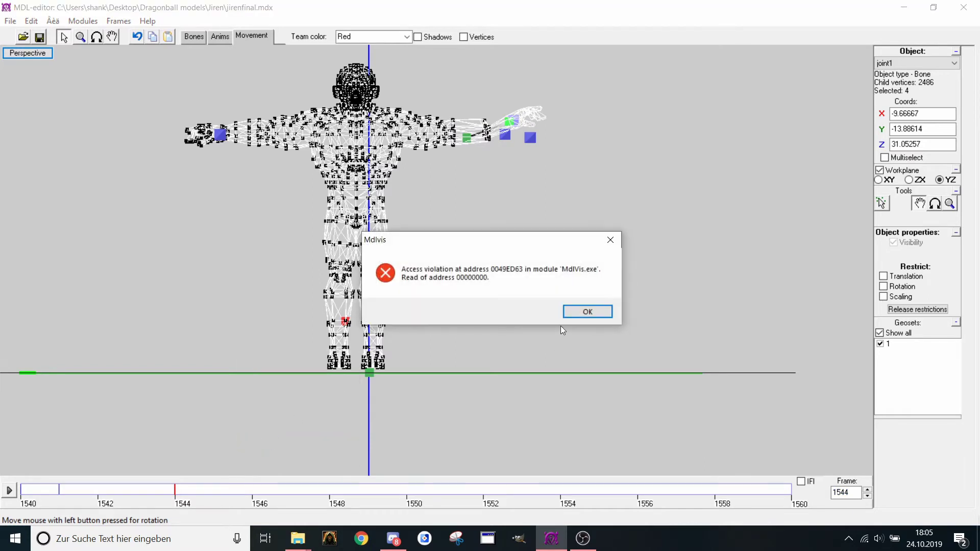
click(585, 312)
Switch joint1's Translation, Rotation and Scaling restrictions on and off again one after another
drag(511, 232, 363, 198)
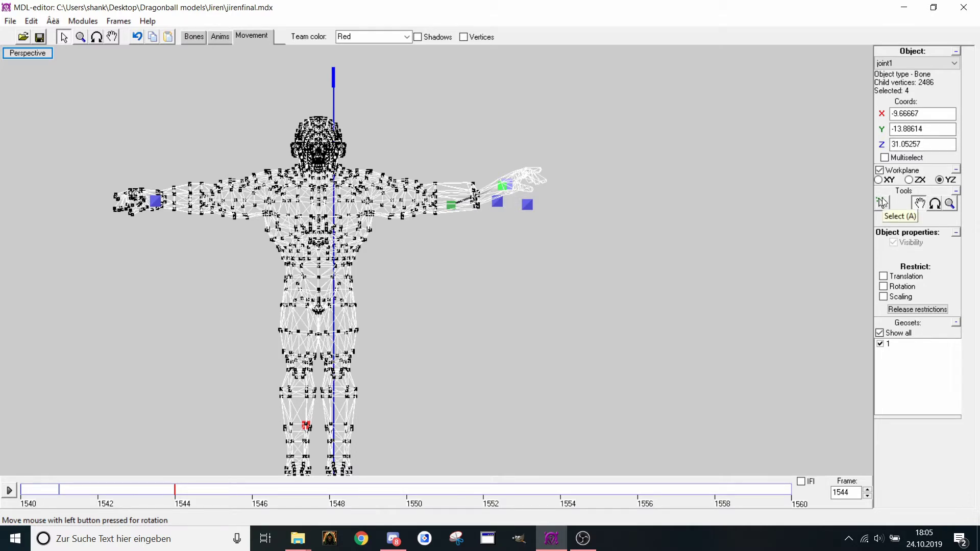
click(891, 277)
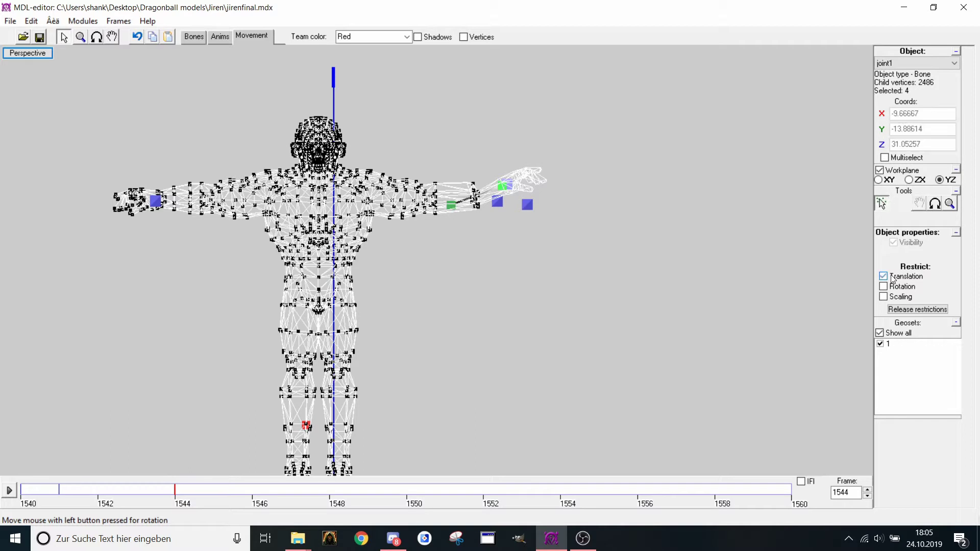
click(891, 276)
click(891, 288)
click(890, 287)
click(891, 298)
click(890, 298)
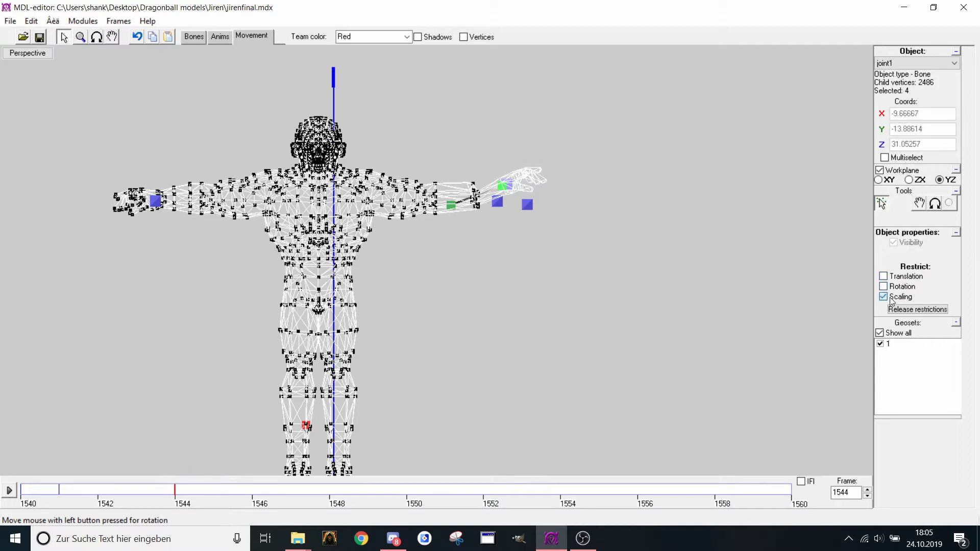
click(213, 42)
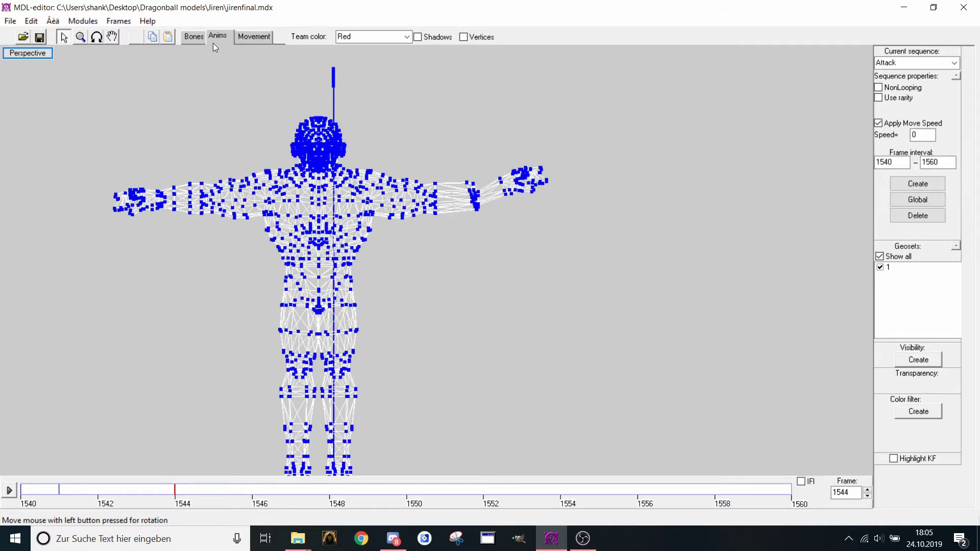
click(245, 36)
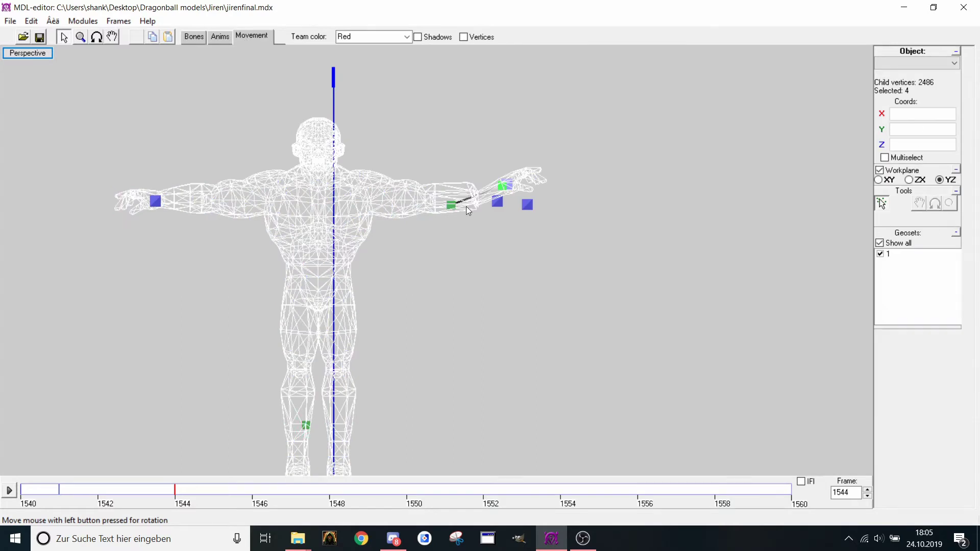
scroll(324, 324, down, 1)
middle_drag(329, 317, 333, 298)
scroll(333, 298, up, 1)
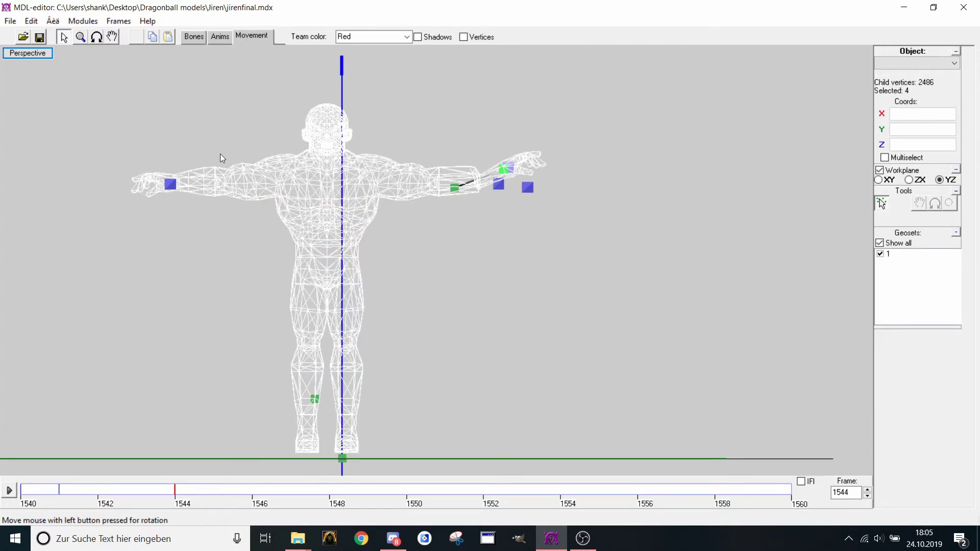
In the animation sequence mode, try to copy frame 1544 on the timeline and dismiss the error dialog
click(228, 36)
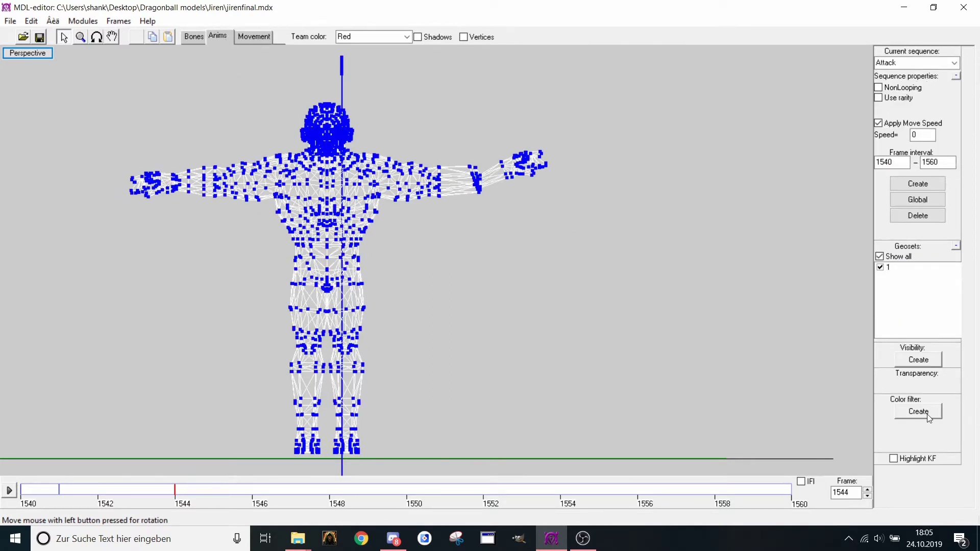
right_click(473, 488)
click(518, 412)
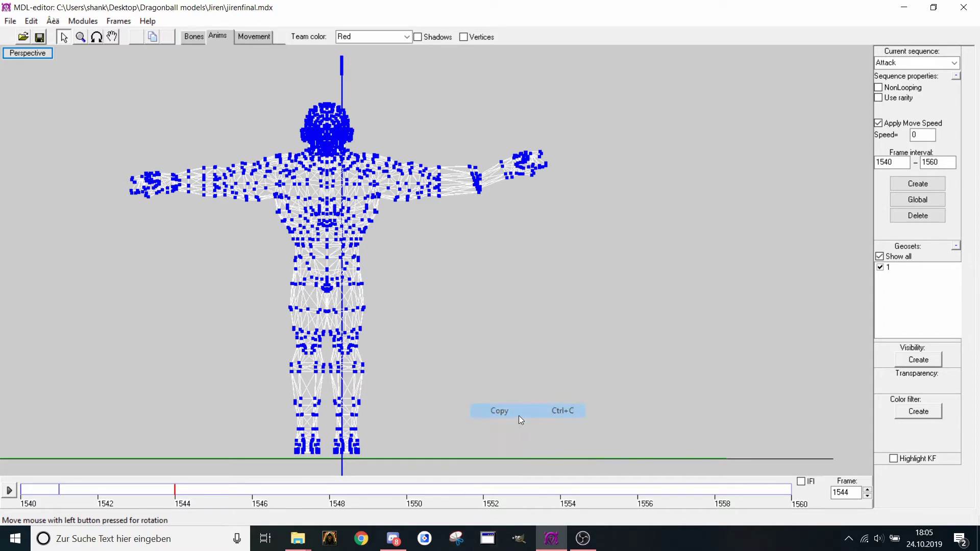
right_click(307, 498)
click(345, 432)
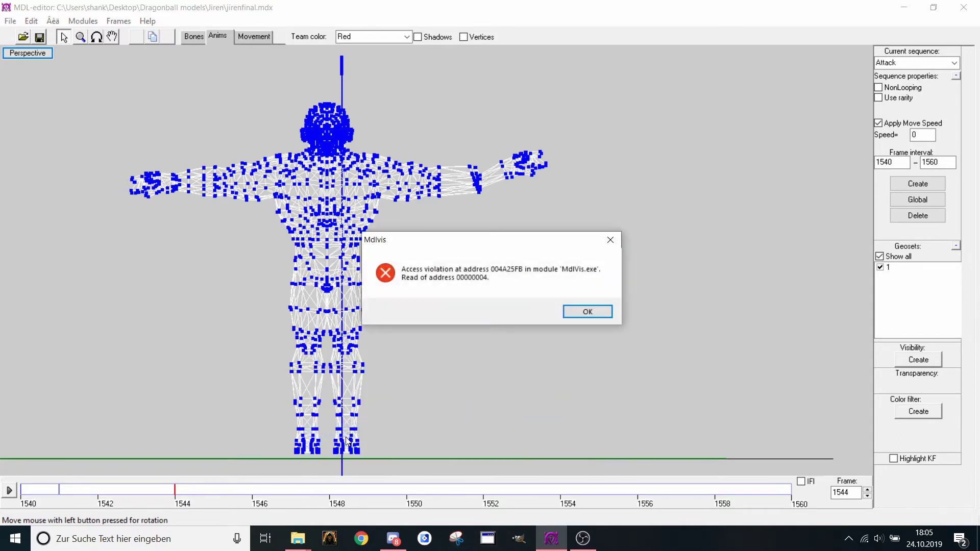
click(587, 311)
Copy the keyframe at frame 1541 and paste it at frame 1547
click(61, 491)
right_click(74, 489)
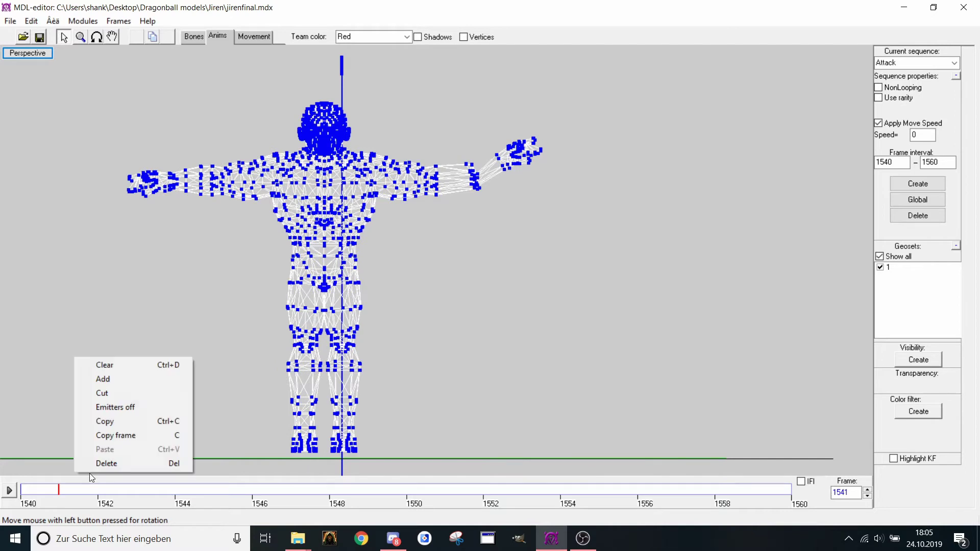
click(132, 419)
click(290, 490)
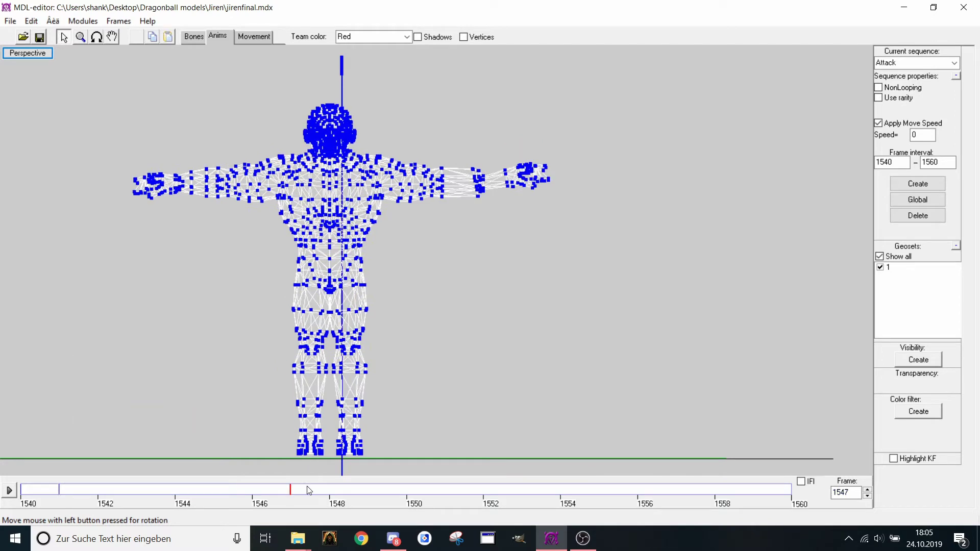
right_click(331, 471)
click(347, 449)
Step back and forth through the Attack sequence's keyframes and compare the pasted pose in the sequence and movement modes
click(112, 494)
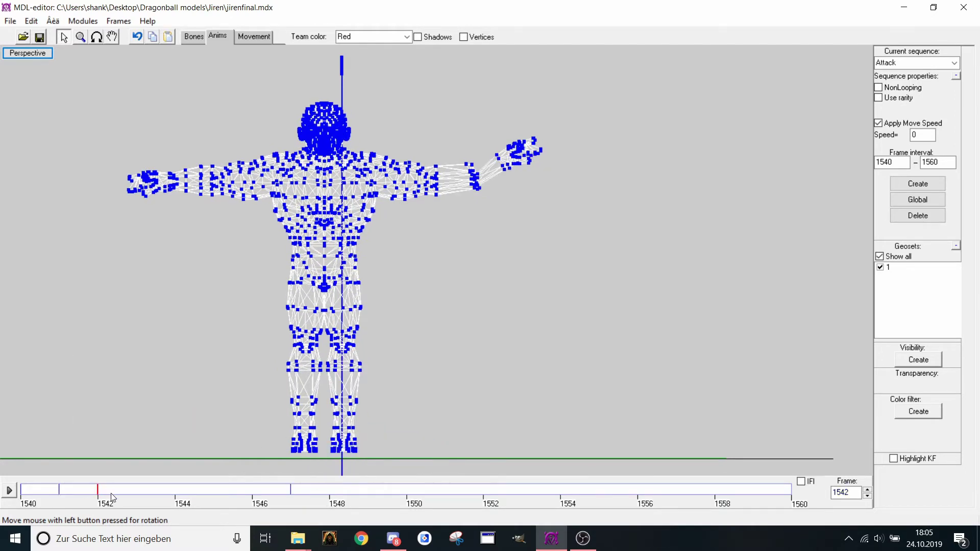
key(Left)
key(Left)
key(Right)
key(Right)
click(244, 36)
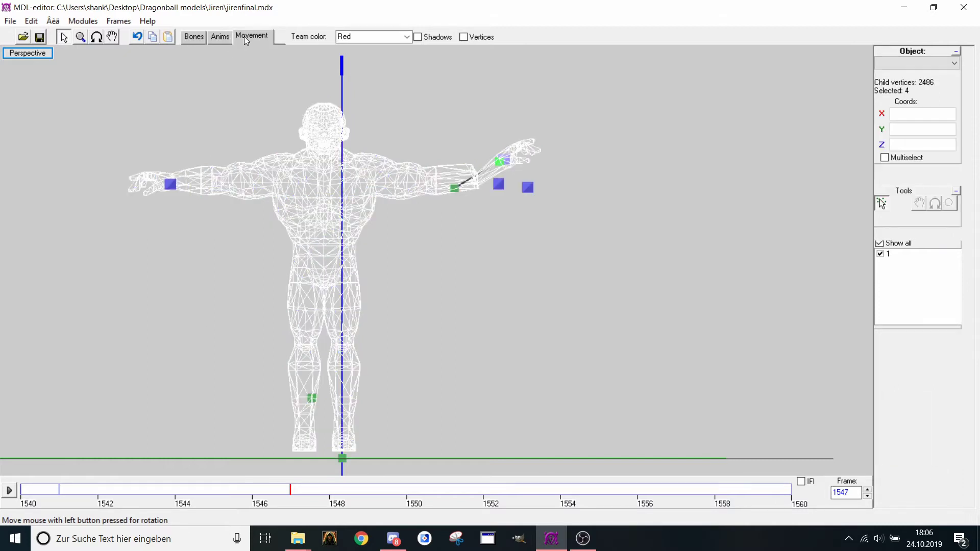
click(228, 39)
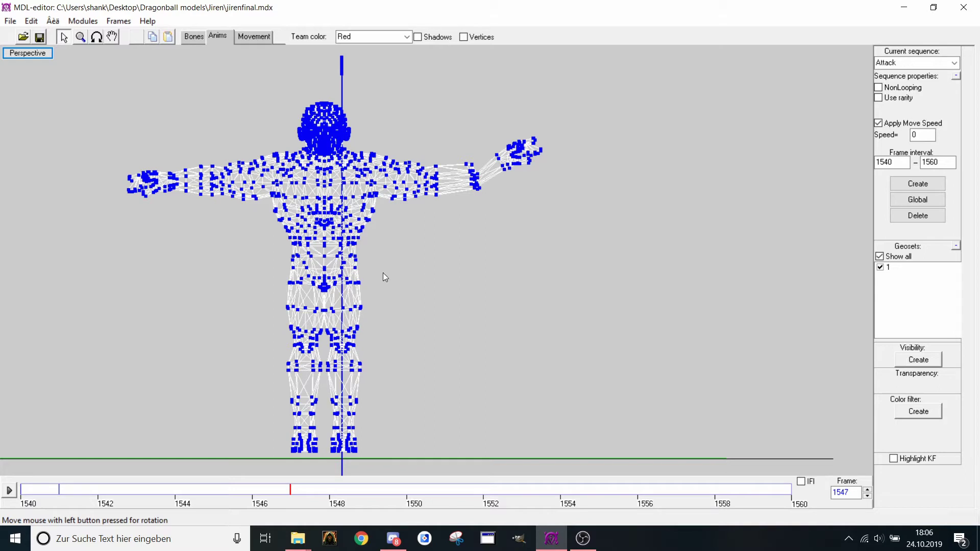
Show the model textured, create visibility animation for the geoset and turn visibility off at frame 1547
key(F3)
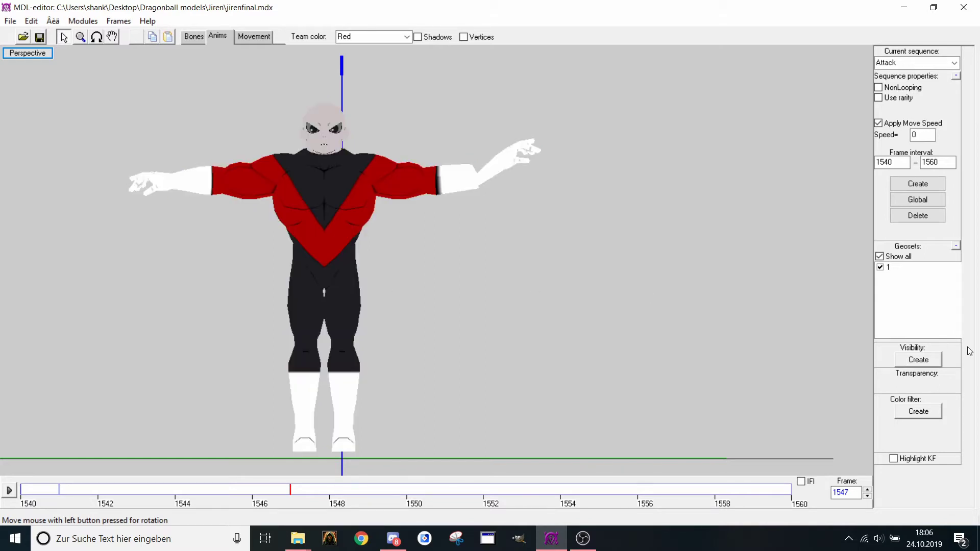
click(911, 360)
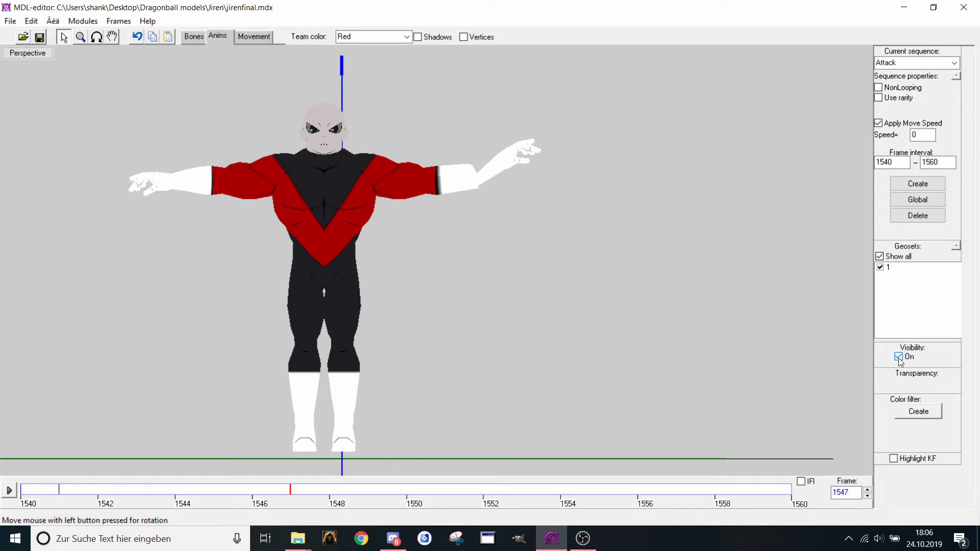
click(899, 358)
Turn the geoset's visibility on at frame 1541 and check the model at frames 1542 and 1547
key(ctrl+Left)
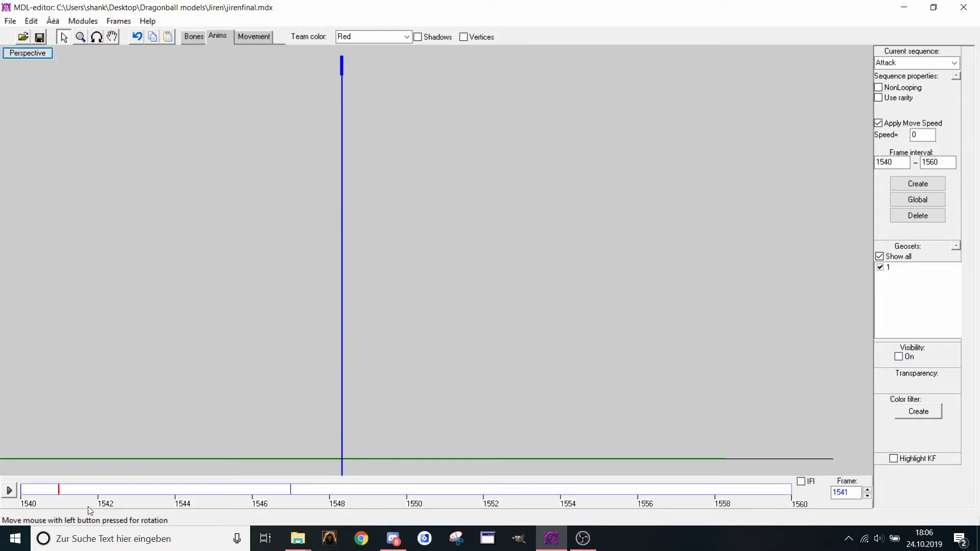
click(899, 357)
click(101, 491)
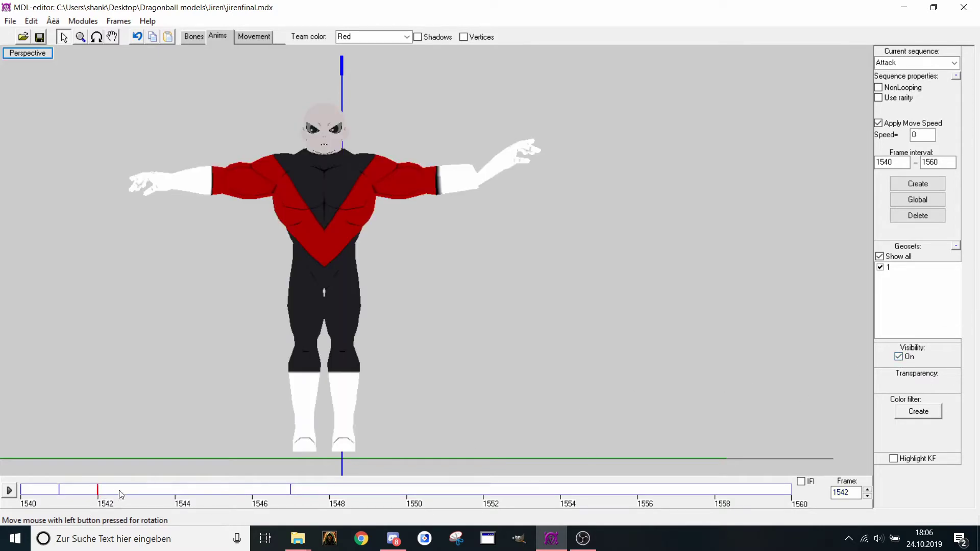
click(276, 503)
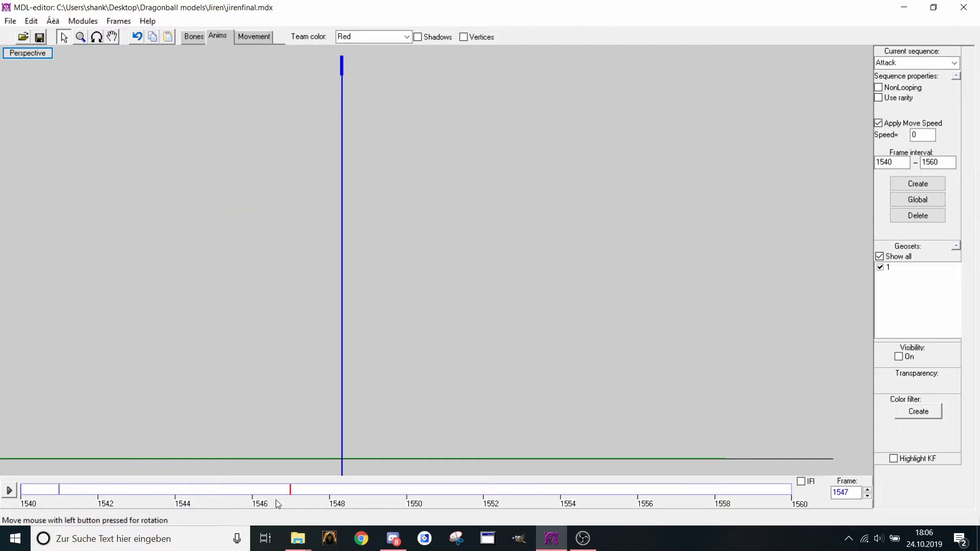
Turn the geoset's visibility back on at frame 1551 and play the Attack sequence to check it
click(434, 491)
click(909, 353)
click(293, 492)
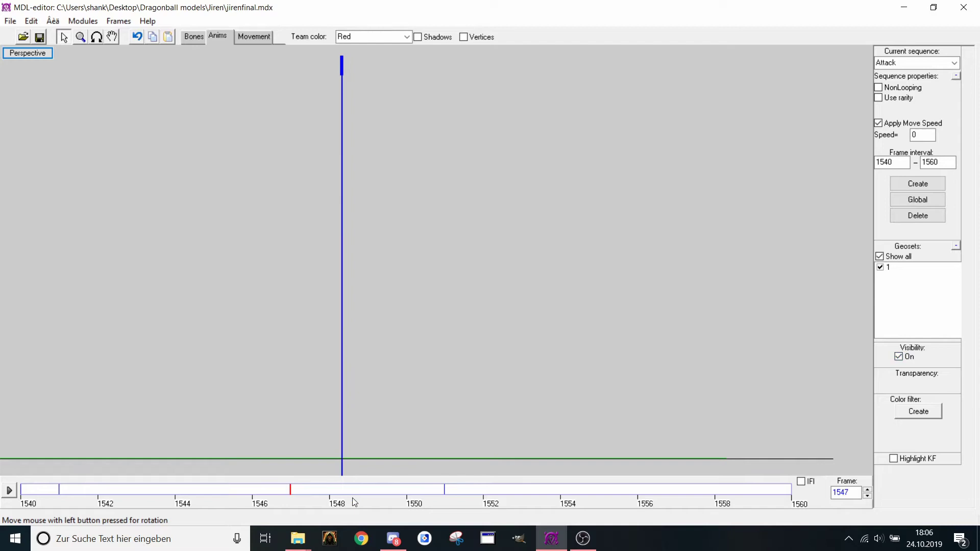
click(9, 491)
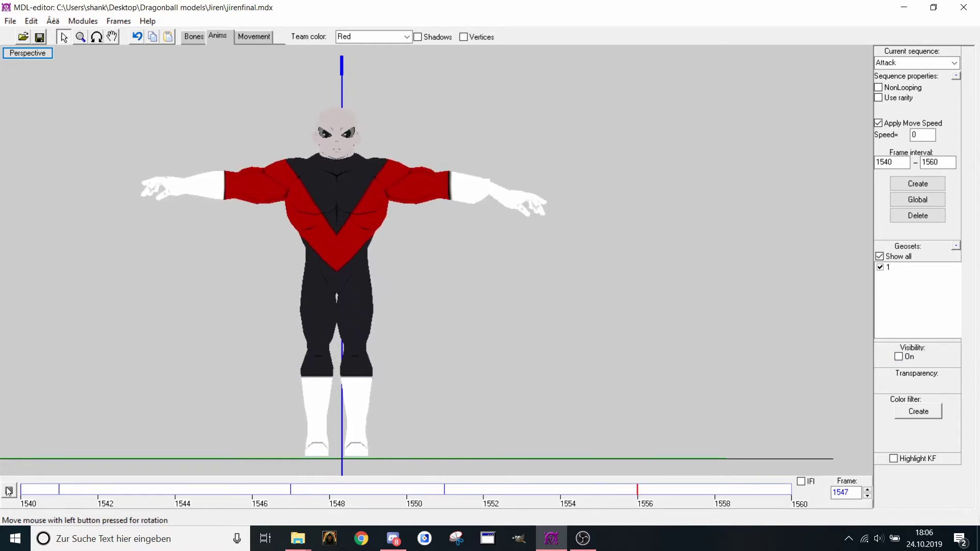
click(8, 488)
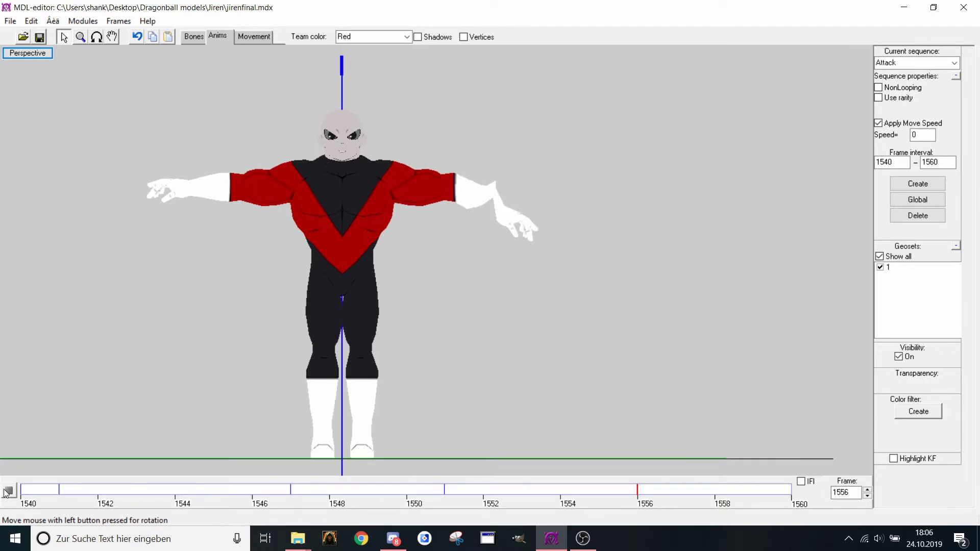
Insert 1000 empty frames into the Attack sequence at frame 1544
click(174, 506)
right_click(174, 504)
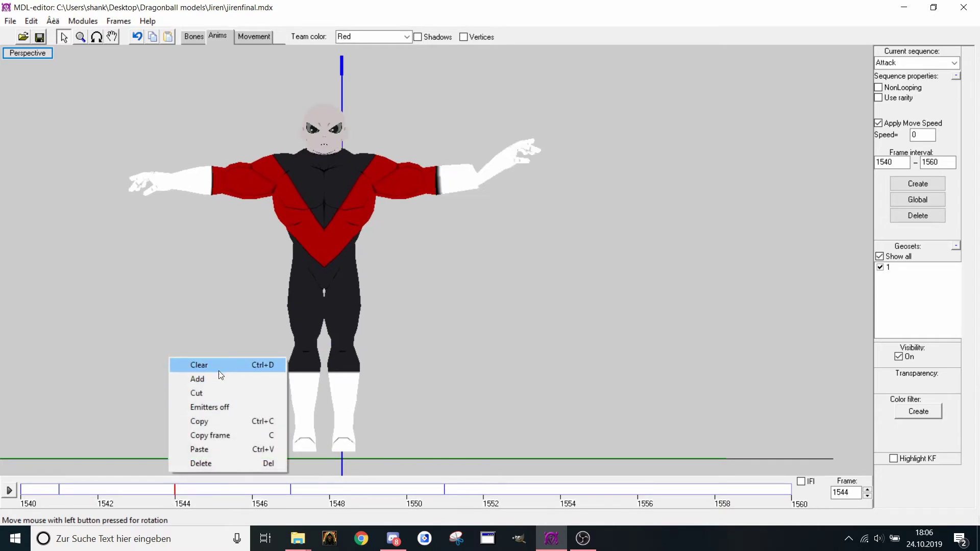
click(250, 379)
click(461, 307)
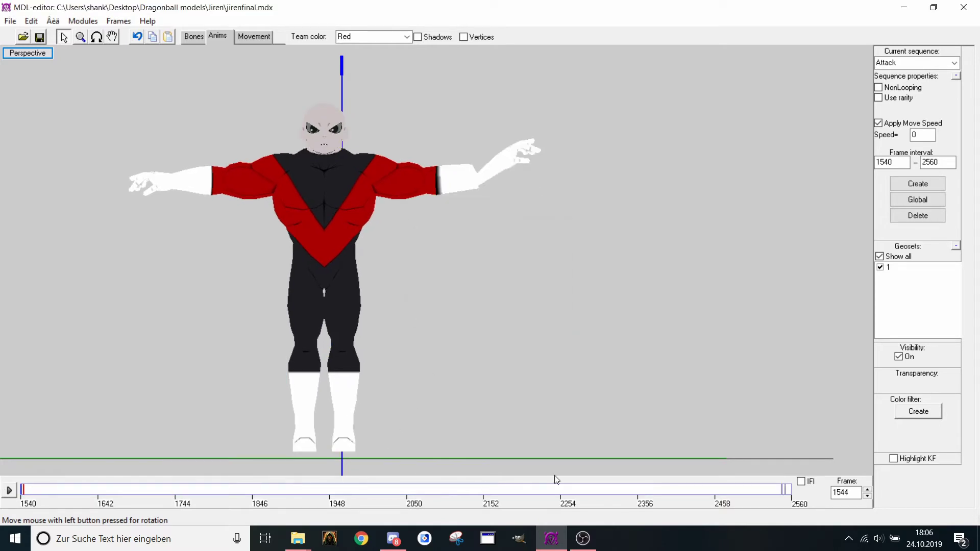
Insert another 1000 empty frames into the Attack sequence at frame 2550
click(785, 491)
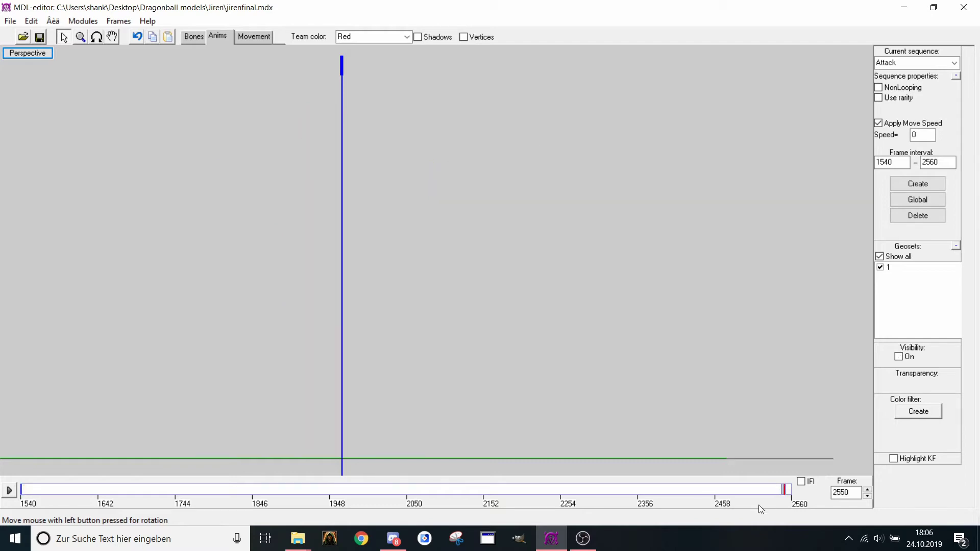
right_click(759, 503)
click(827, 383)
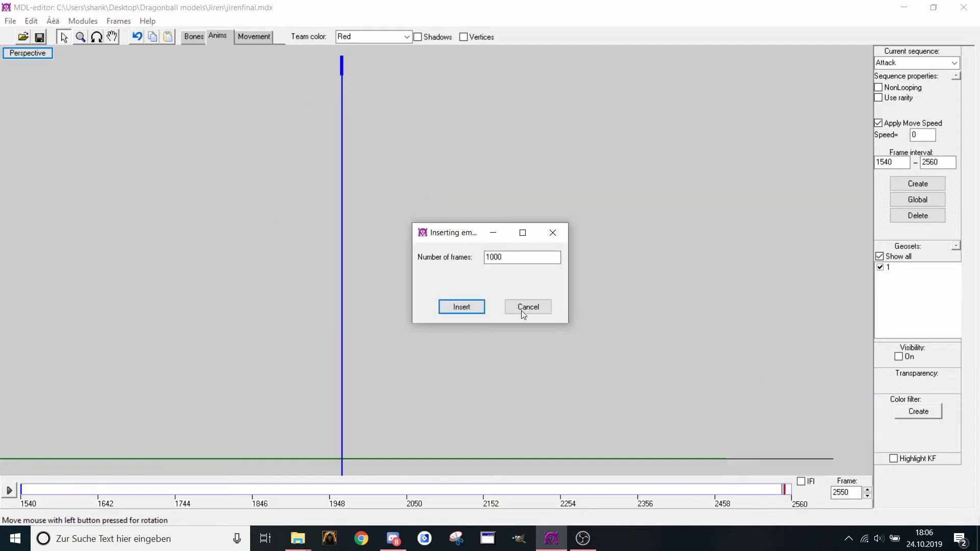
click(469, 310)
Play the lengthened Attack sequence from frame 1541 to watch the model's visibility change, and stop it
key(Left)
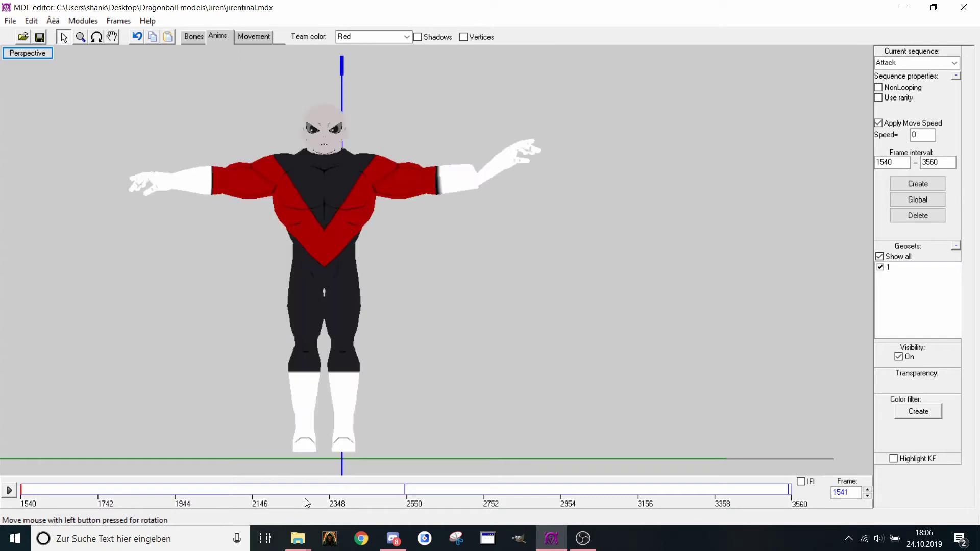
click(10, 490)
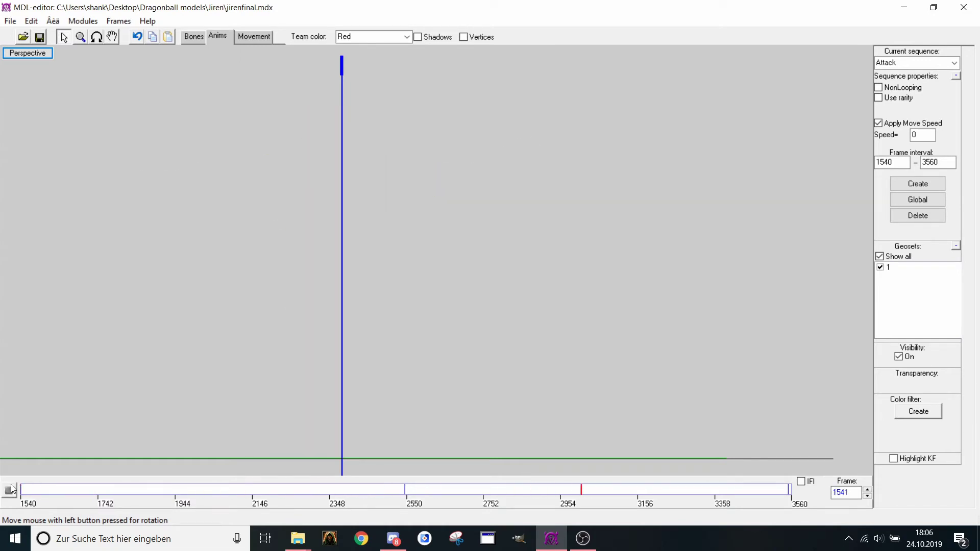
click(6, 489)
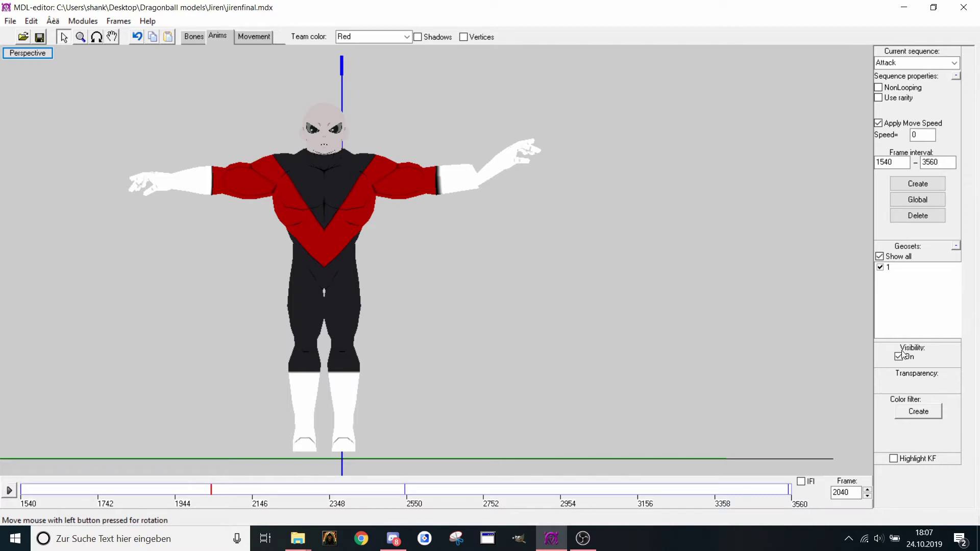
Select geoset 1 in the list of geosets
click(886, 268)
click(957, 246)
click(956, 246)
scroll(279, 128, up, 3)
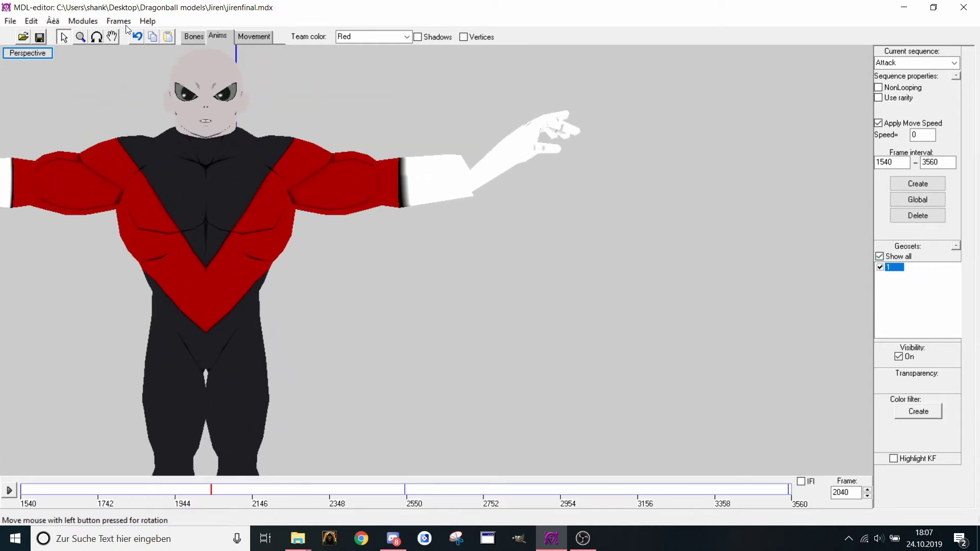
Switch to the vertex editing module and bring the outstretched hand's vertices into close view
click(83, 21)
click(97, 35)
scroll(460, 199, up, 3)
scroll(456, 207, up, 4)
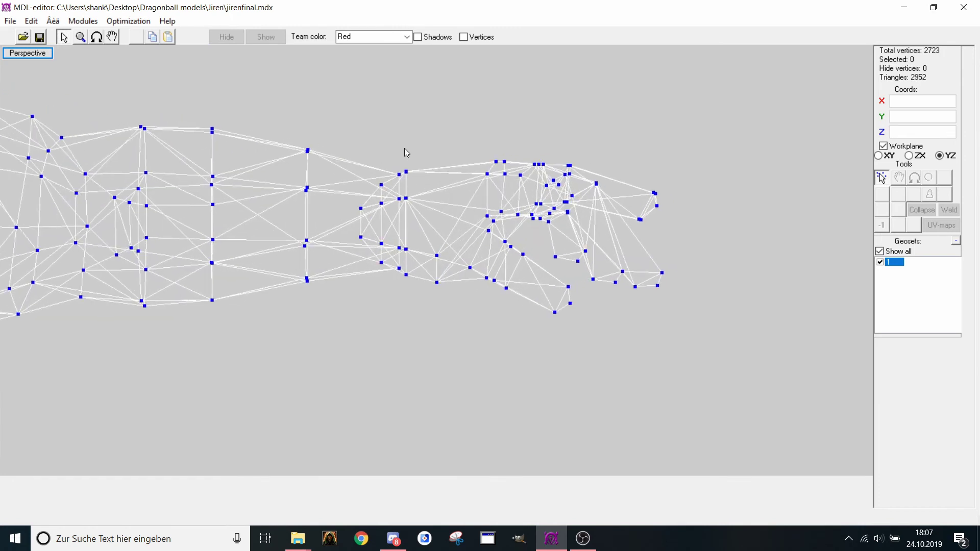
Select all of the outstretched hand's vertices, including those inside the wrist, and detach them into a separate geoset
drag(408, 147, 721, 408)
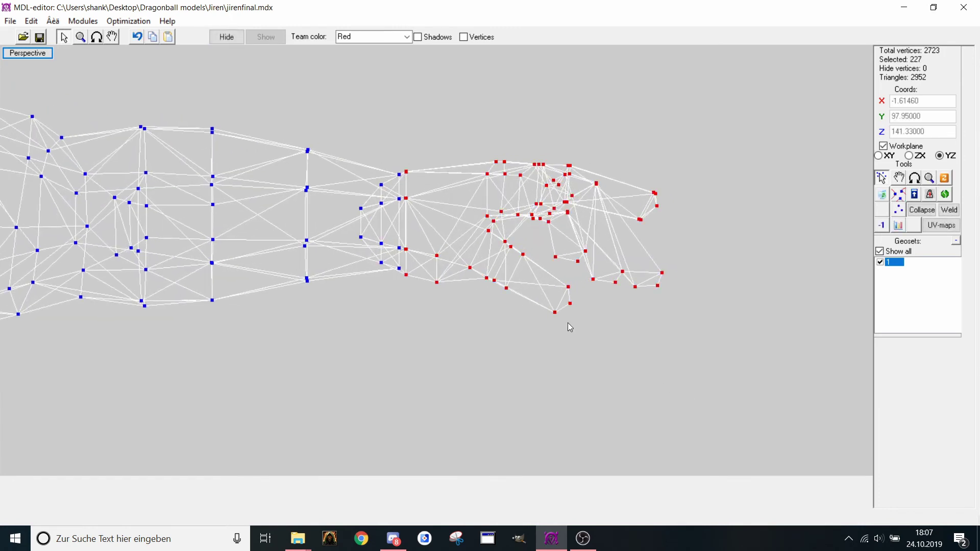
scroll(561, 329, up, 2)
scroll(405, 263, up, 1)
shift+drag(282, 127, 340, 284)
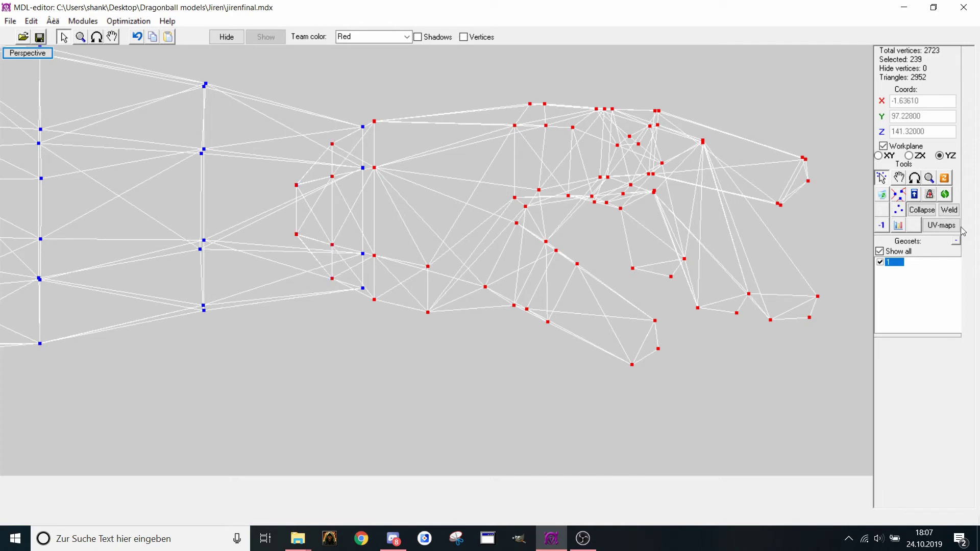
click(945, 194)
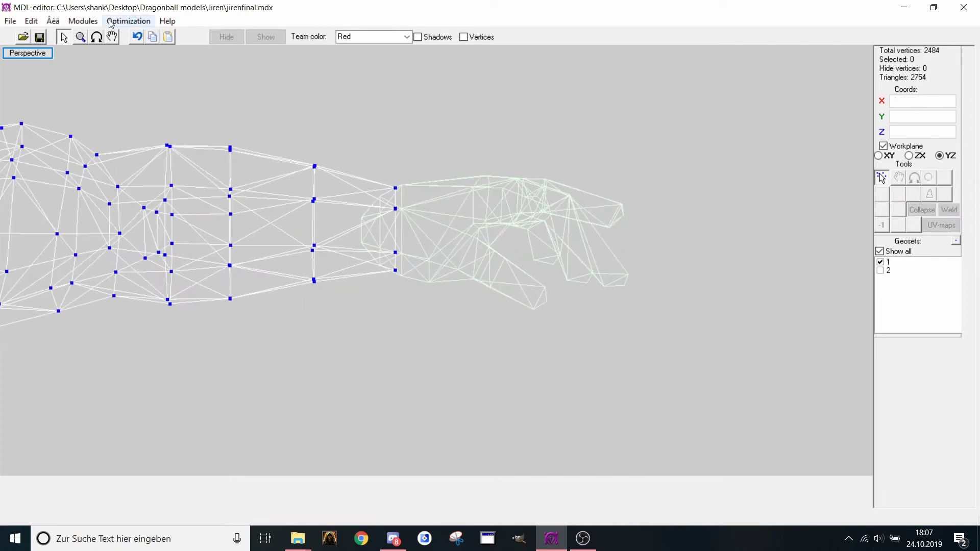
Switch to the animation module and turn on geoset 1's visibility at frame 2547
click(83, 21)
click(107, 63)
scroll(275, 228, down, 3)
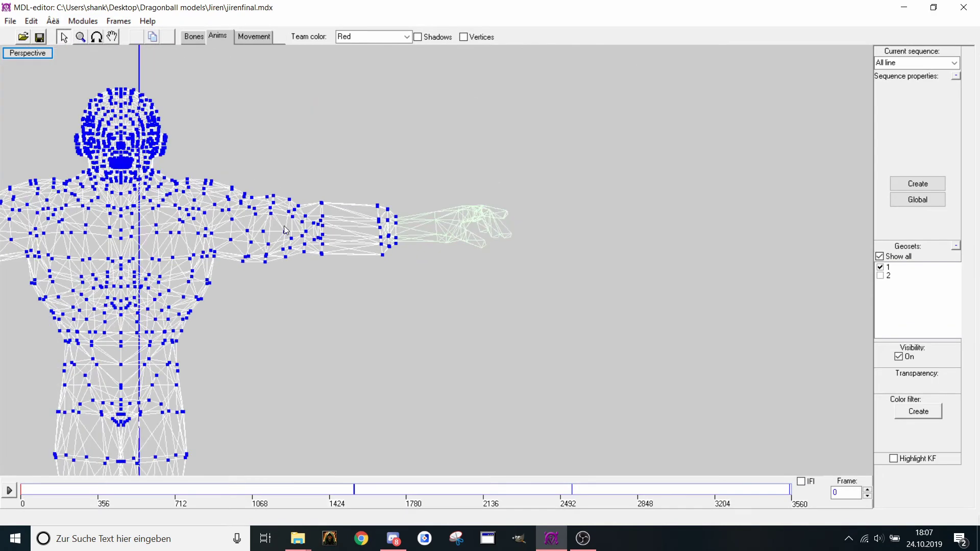
click(350, 489)
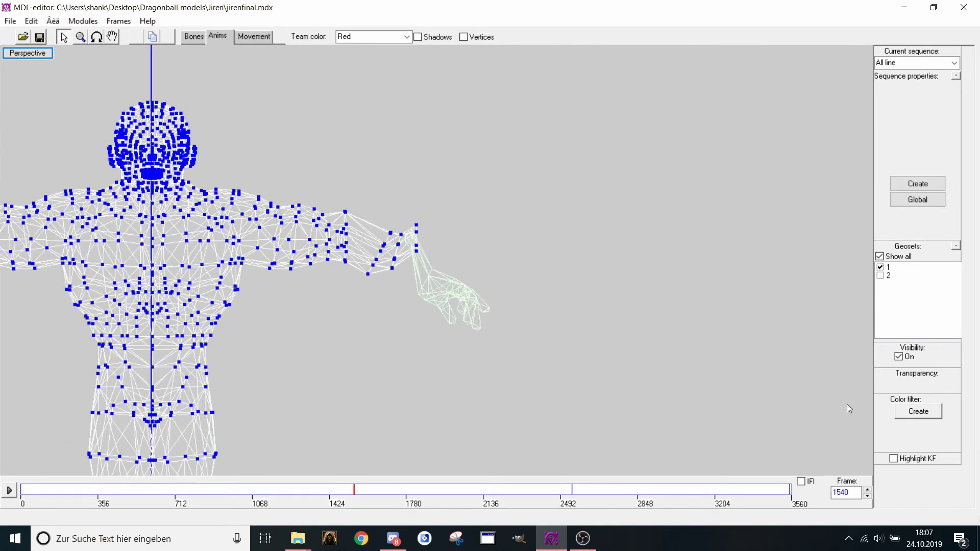
key(Right)
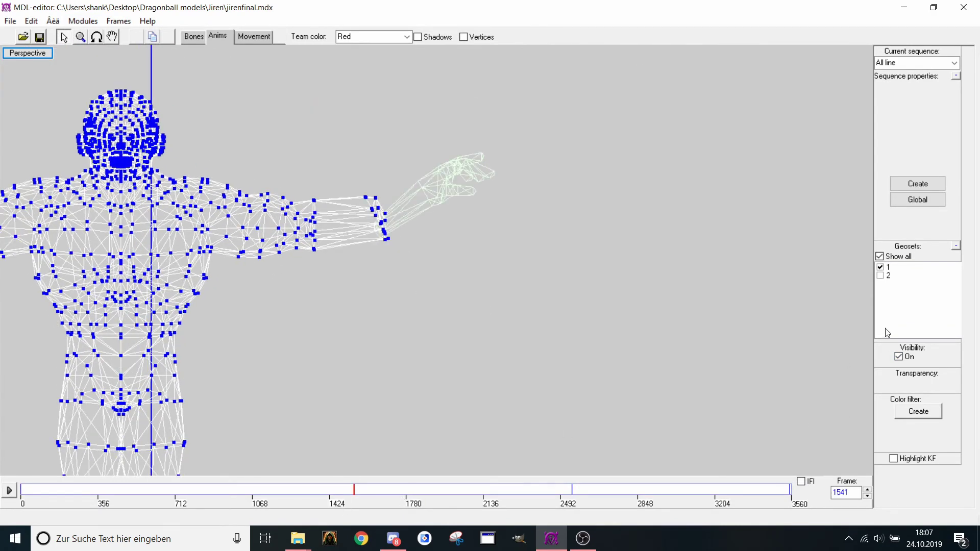
key(ctrl+Right)
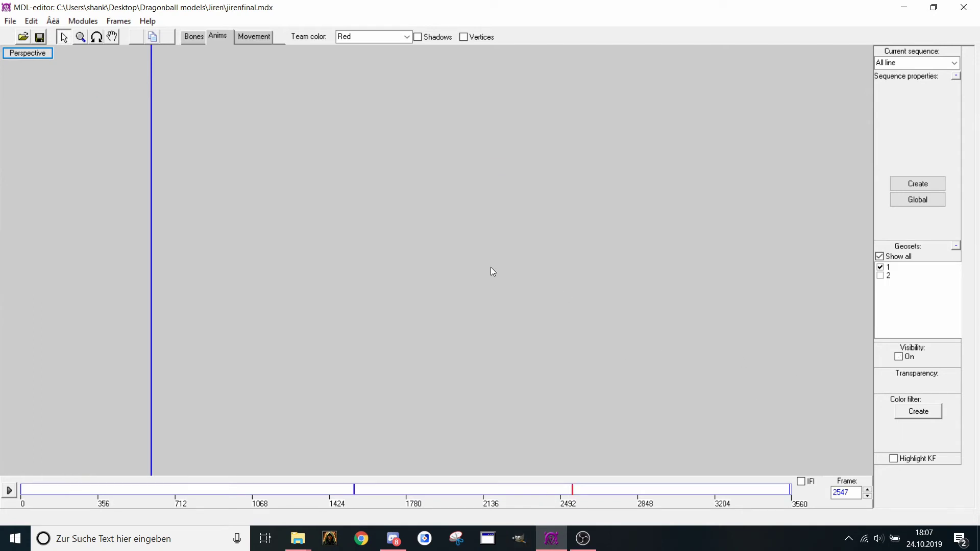
click(899, 355)
Step through the keyframes from frame 0 to 1540 and 2547 to compare the body's and hand's visibility
key(ctrl+Left)
key(ctrl+Left)
key(ctrl+Left)
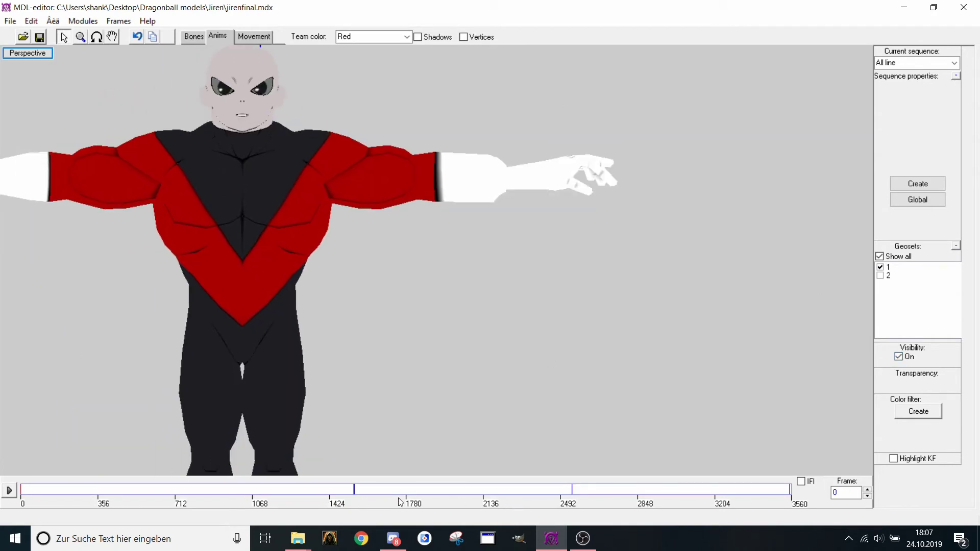
key(ctrl+Right)
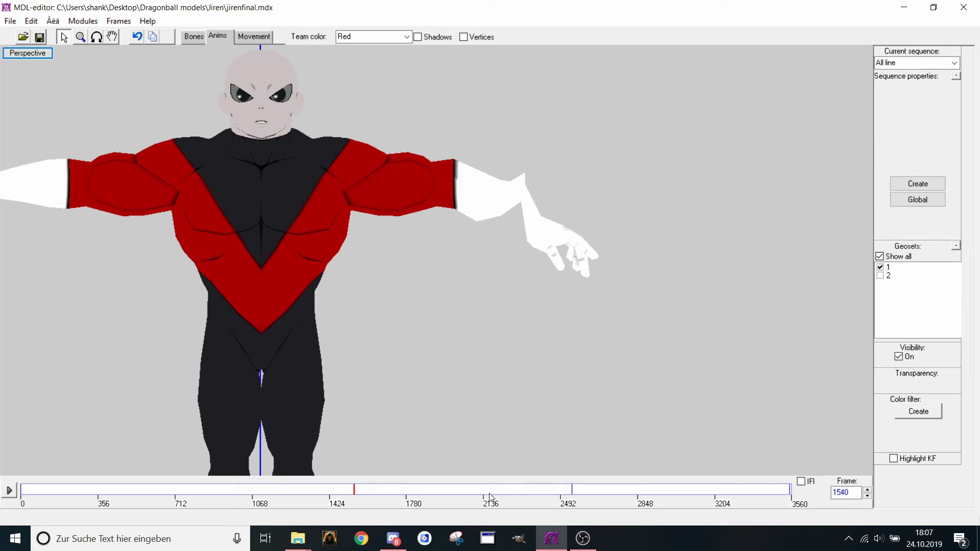
key(ctrl+Right)
key(ctrl+Right)
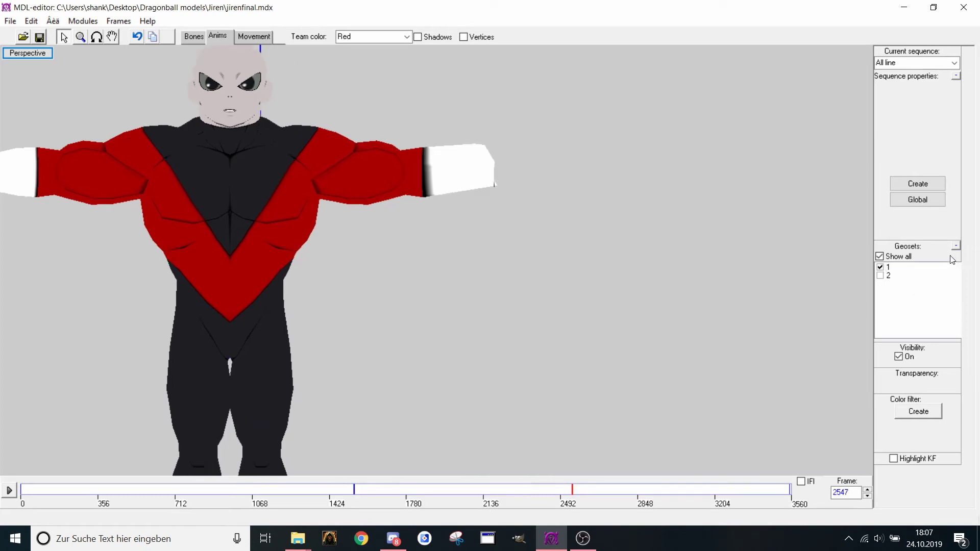
Turn on visibility for geosets 1 and 2 together at frame 2547, and deselect both geosets
click(881, 268)
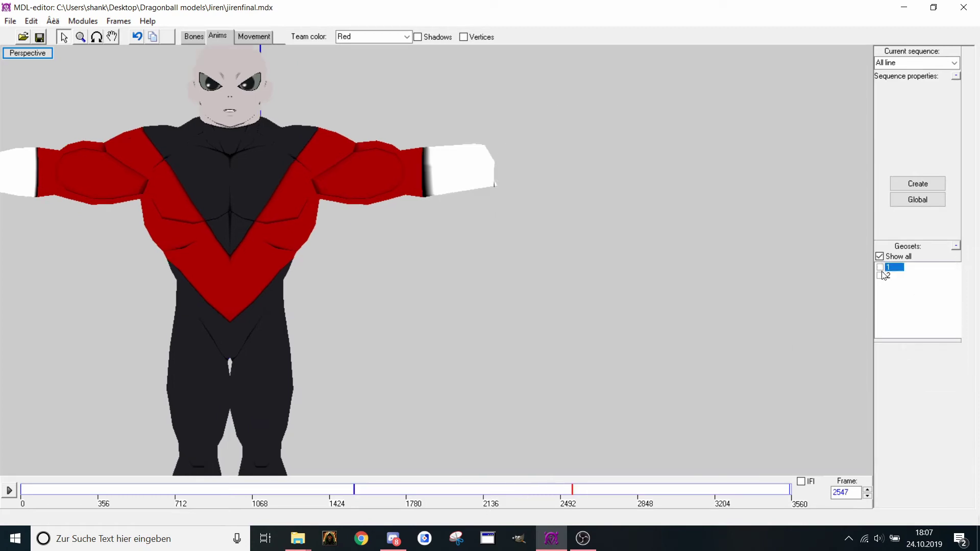
click(881, 276)
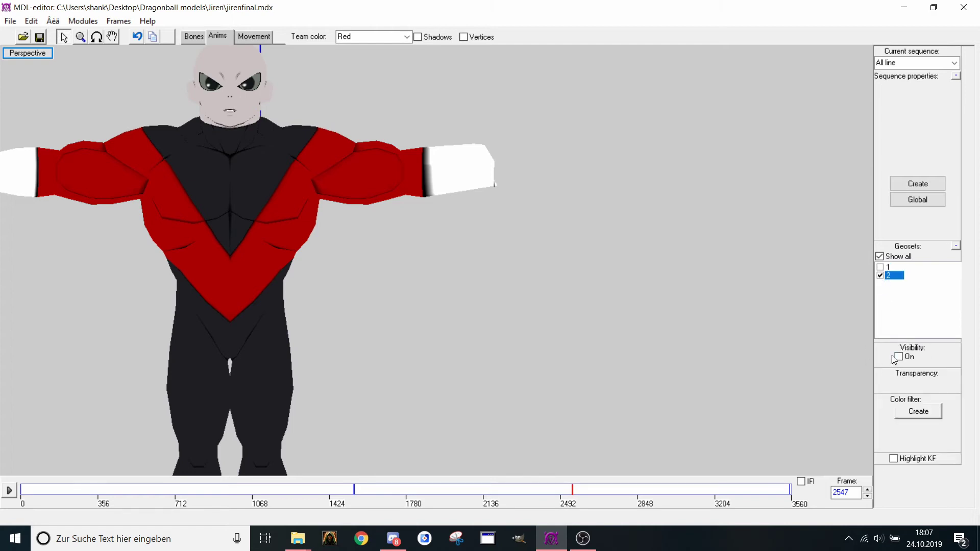
middle_drag(644, 244, 639, 270)
scroll(639, 270, down, 2)
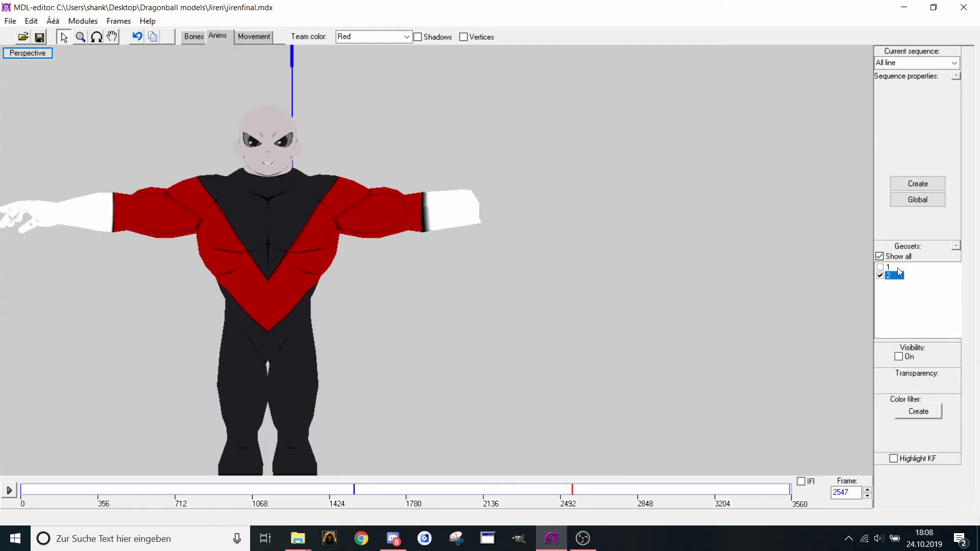
click(881, 268)
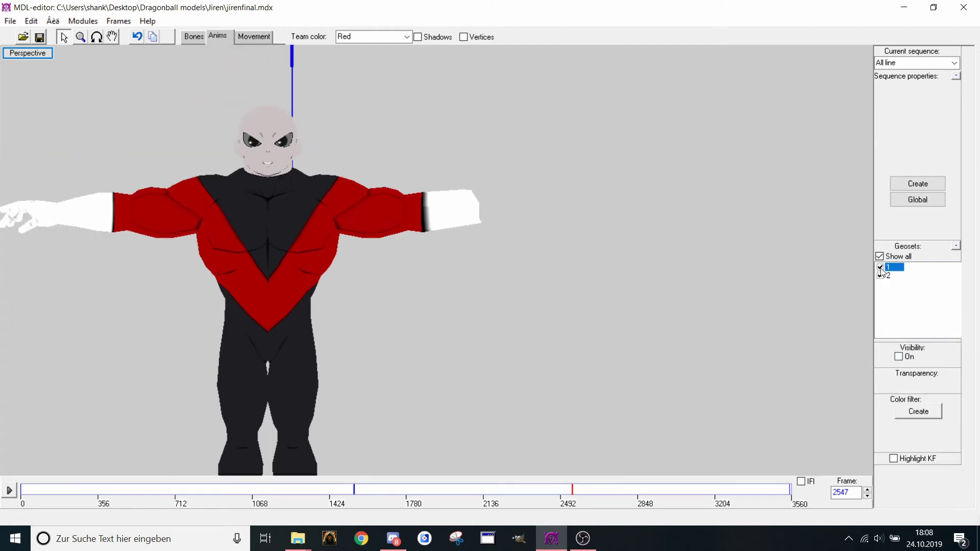
click(907, 358)
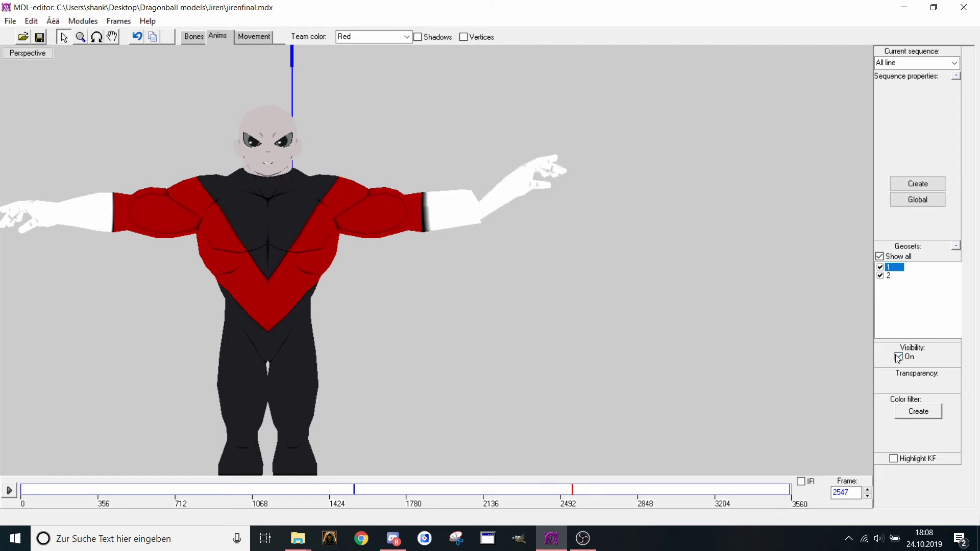
key(ctrl+Left)
key(ctrl+Right)
click(901, 353)
click(878, 275)
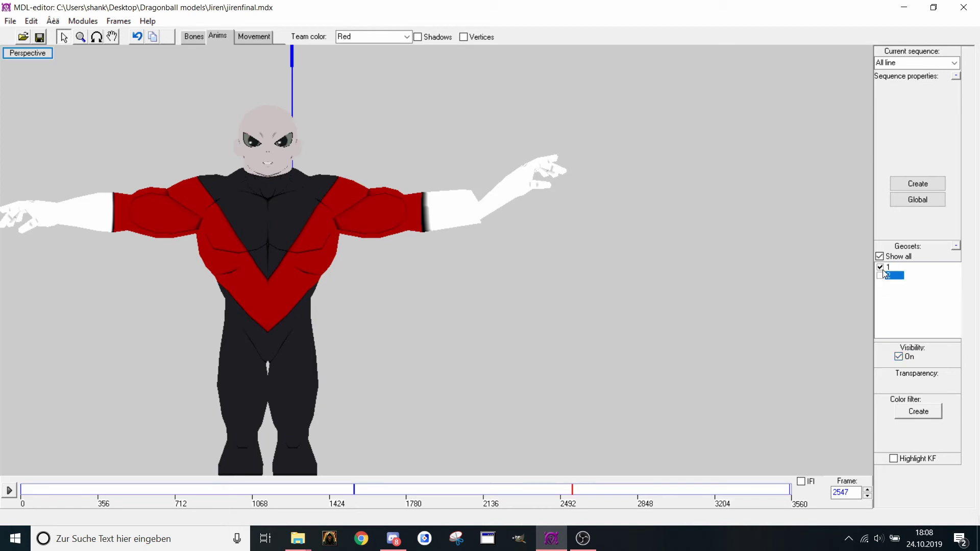
click(880, 268)
scroll(419, 160, down, 8)
scroll(419, 159, up, 4)
middle_drag(430, 153, 498, 152)
scroll(497, 152, down, 2)
scroll(498, 153, up, 1)
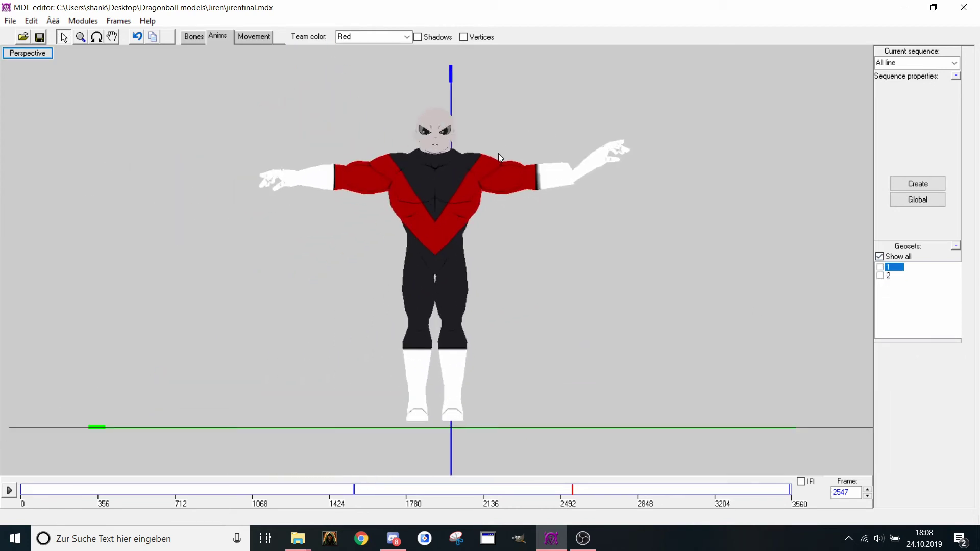
scroll(479, 208, up, 3)
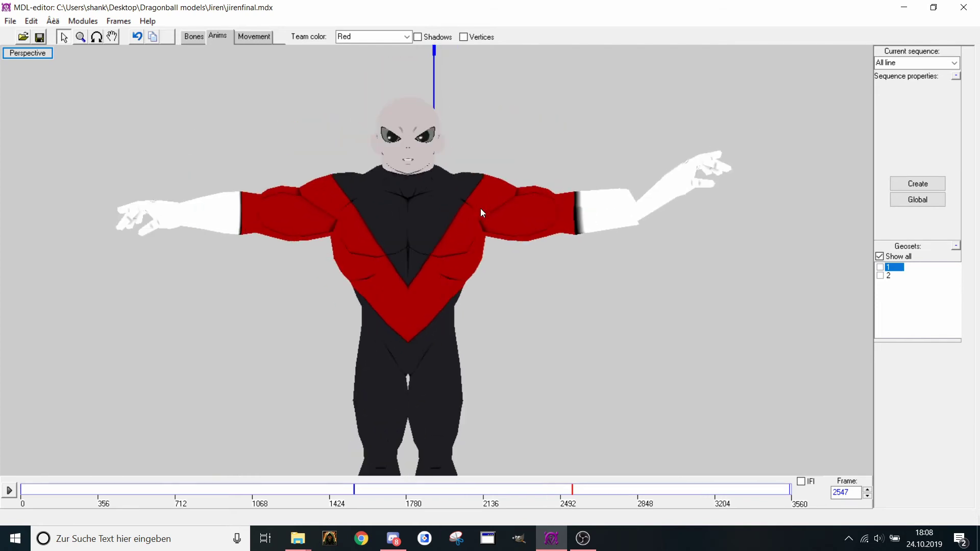
scroll(475, 224, up, 2)
scroll(470, 245, down, 3)
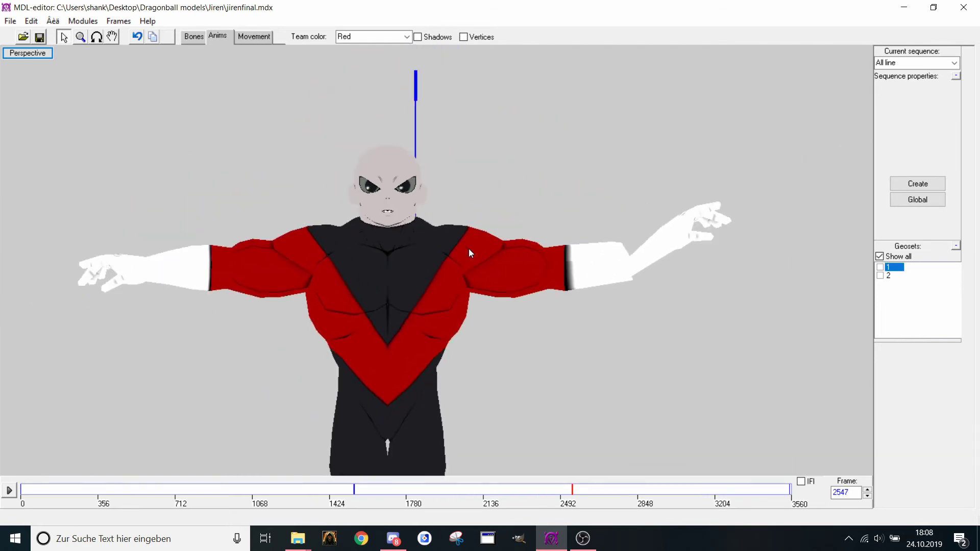
scroll(475, 286, up, 5)
scroll(487, 329, up, 2)
scroll(449, 302, down, 6)
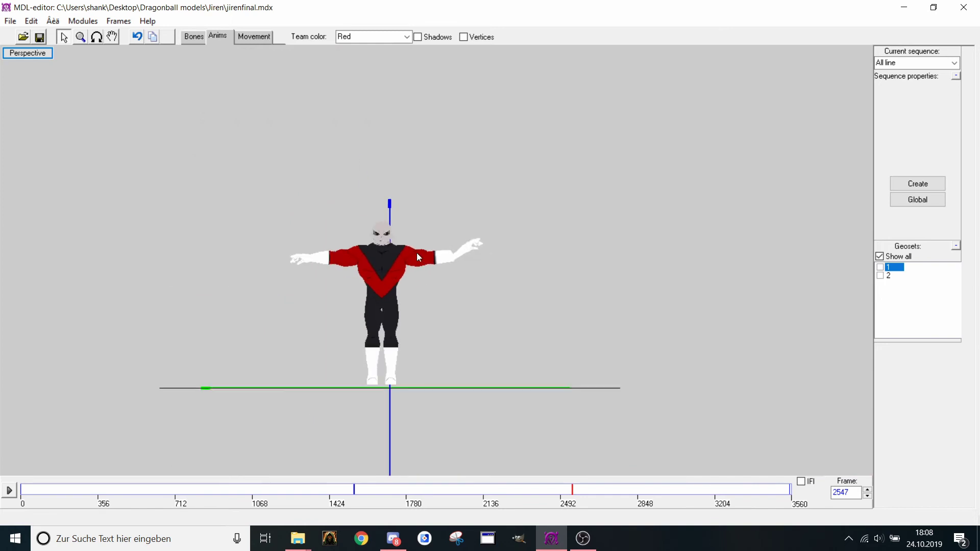
scroll(417, 245, up, 2)
scroll(532, 164, up, 4)
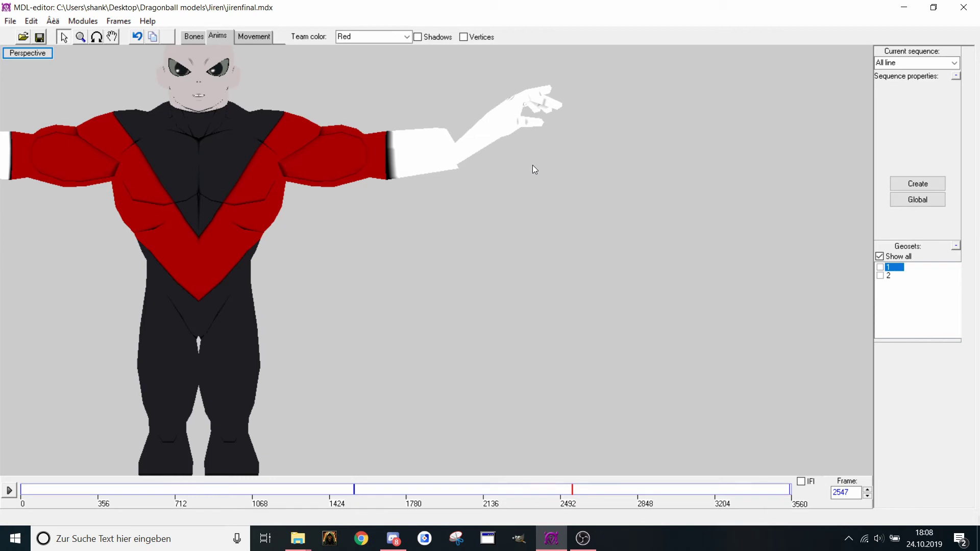
Clear the existing keyframes from the timeline
right_click(256, 348)
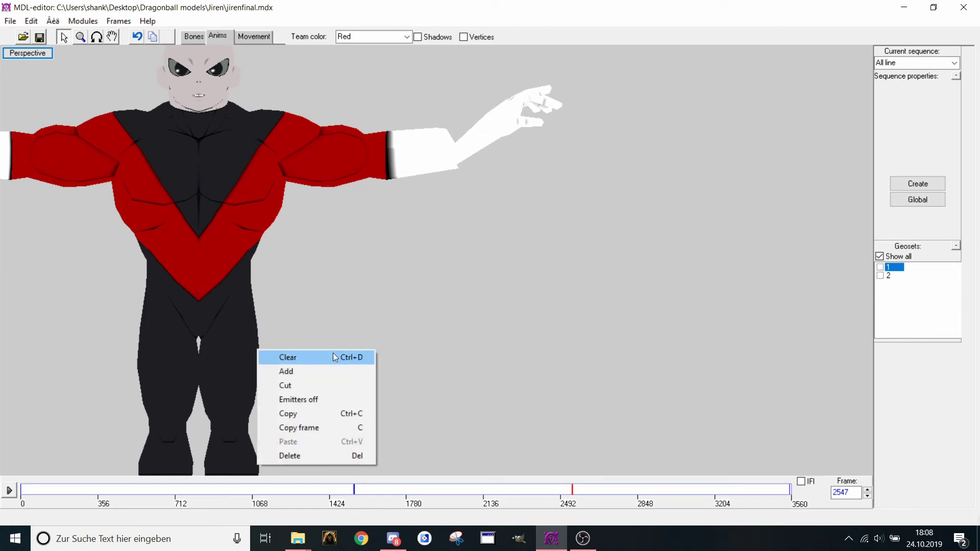
click(332, 355)
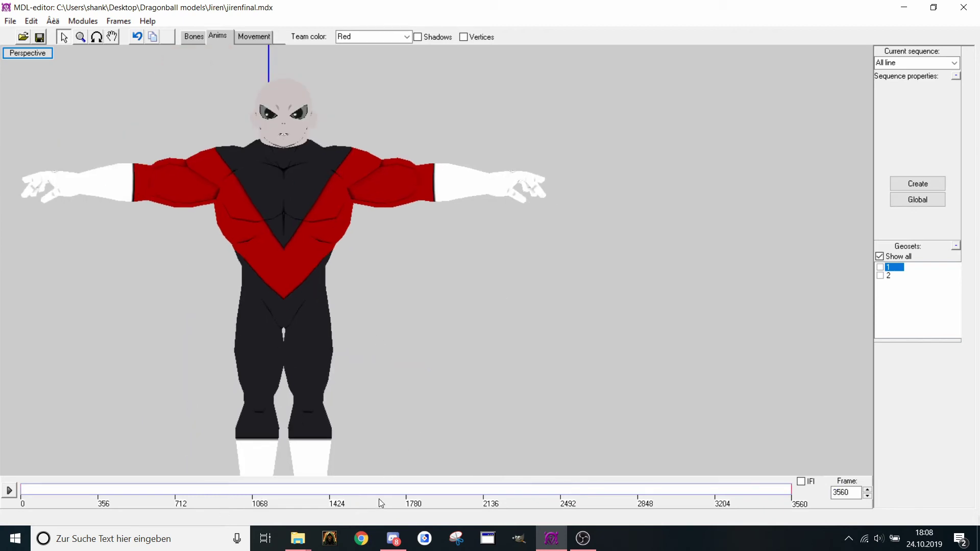
Create visibility tracks for geosets 1 and 2 at frame 1631 and leave their visibility on
click(374, 491)
click(879, 267)
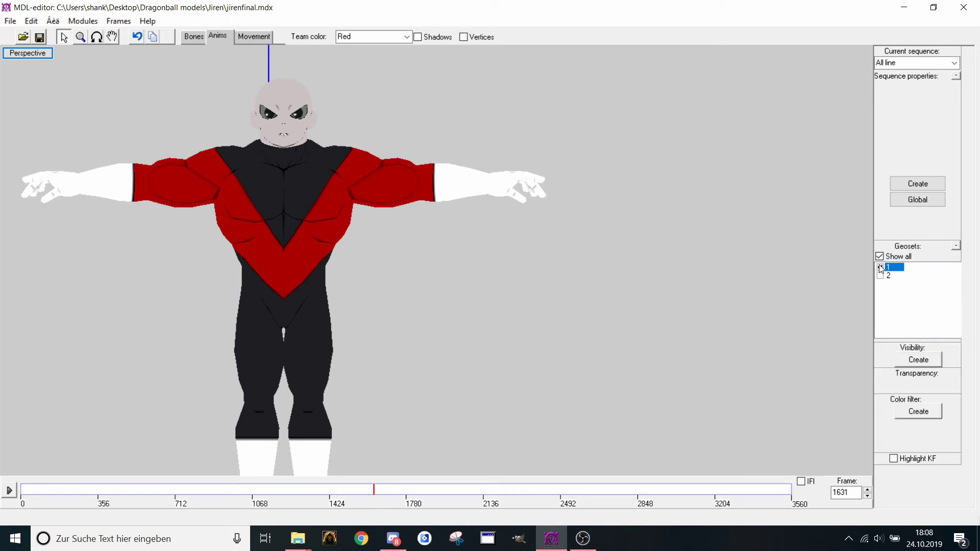
click(880, 276)
click(907, 359)
click(907, 359)
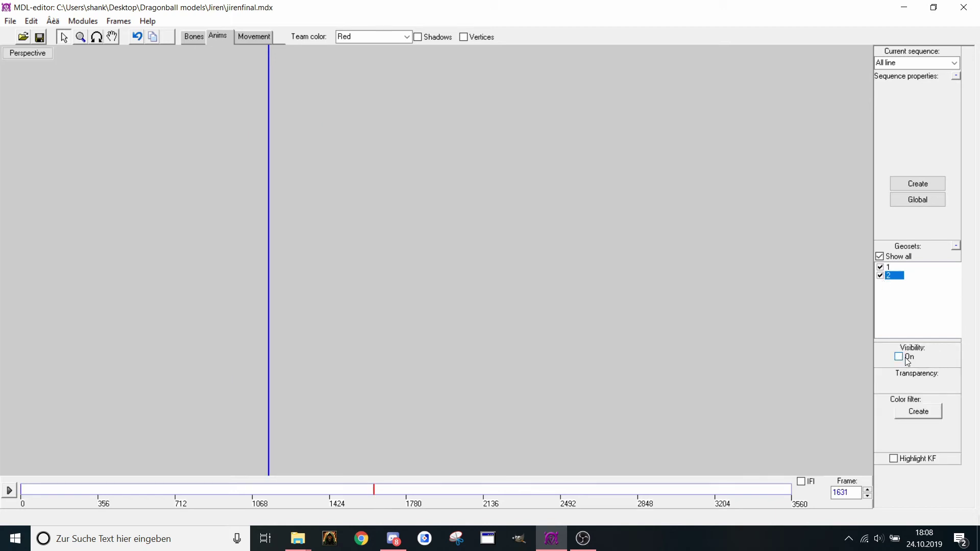
click(907, 359)
With only geoset 1 selected, turn its visibility off at frame 1372 and check the model at frame 1561
click(880, 276)
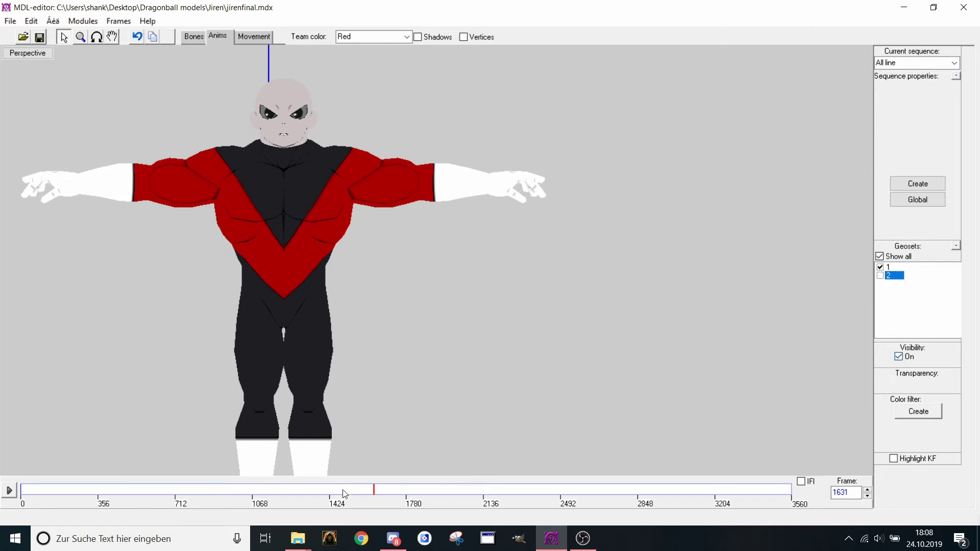
drag(345, 494, 317, 494)
click(898, 358)
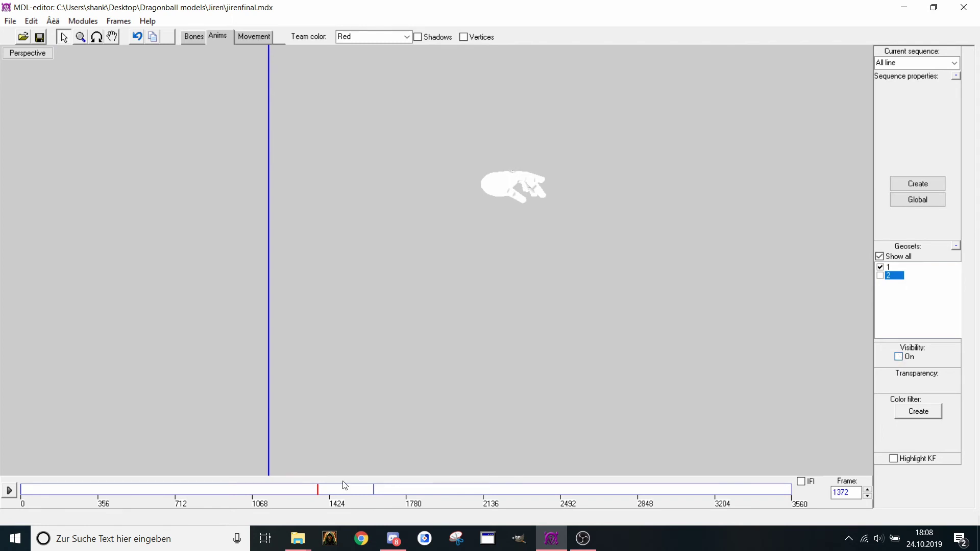
click(358, 492)
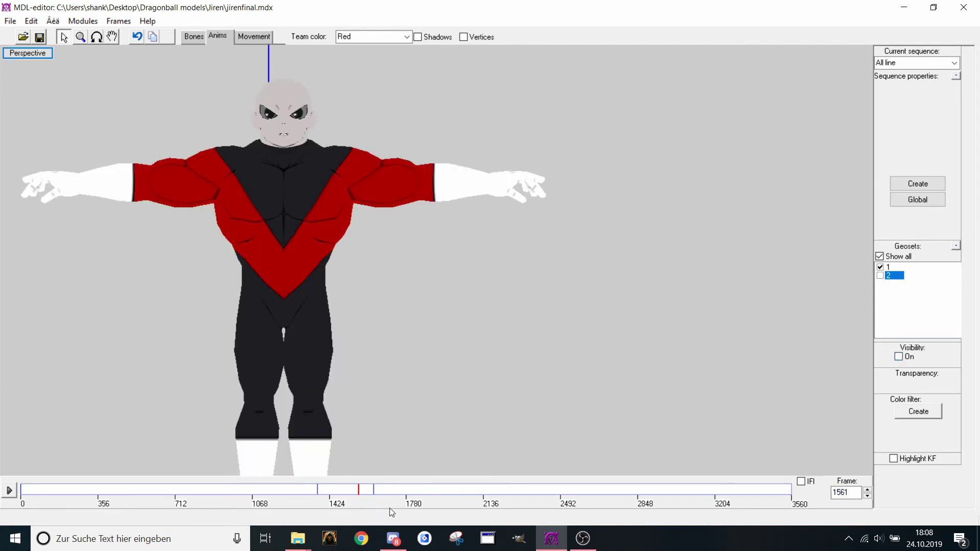
Key geoset 1's visibility at frame 1917, toggling it off and back on
click(436, 492)
click(881, 267)
click(881, 275)
click(881, 276)
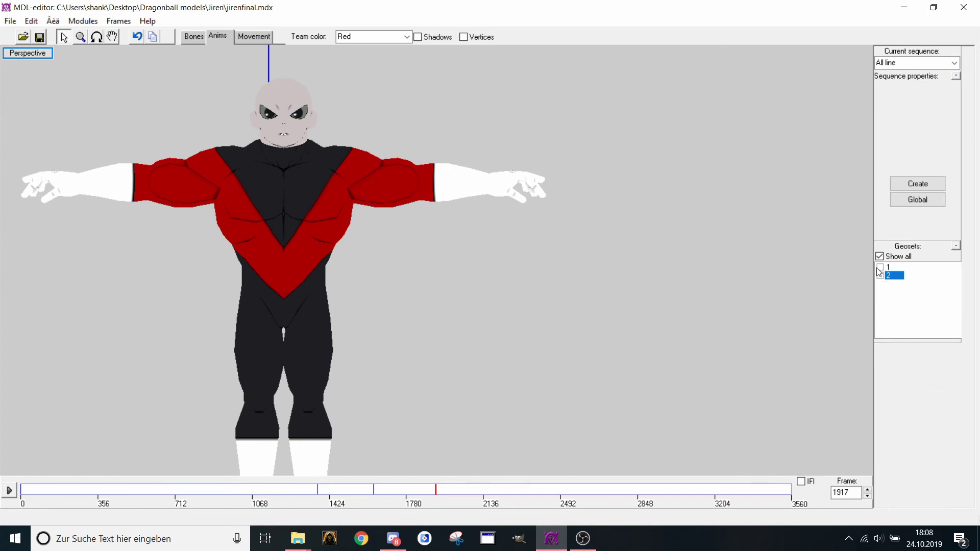
click(881, 267)
click(899, 356)
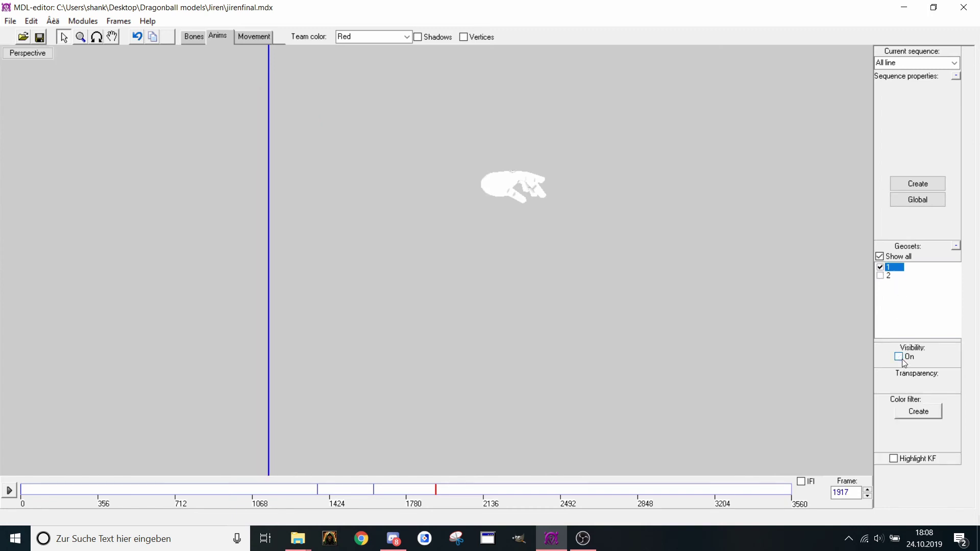
click(899, 357)
Select only geoset 2, move to frame 2082 and clear all visibility keyframes from the timeline
click(881, 267)
click(881, 275)
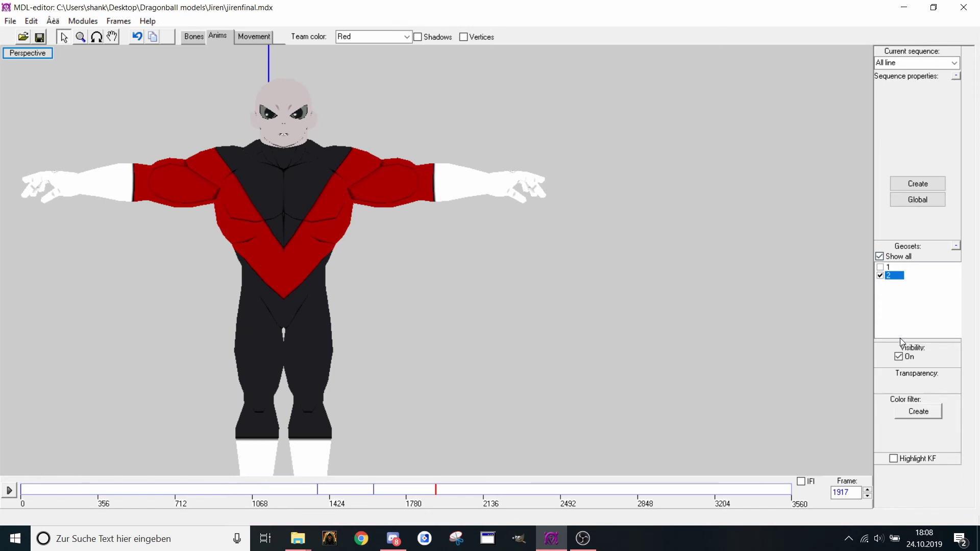
click(471, 490)
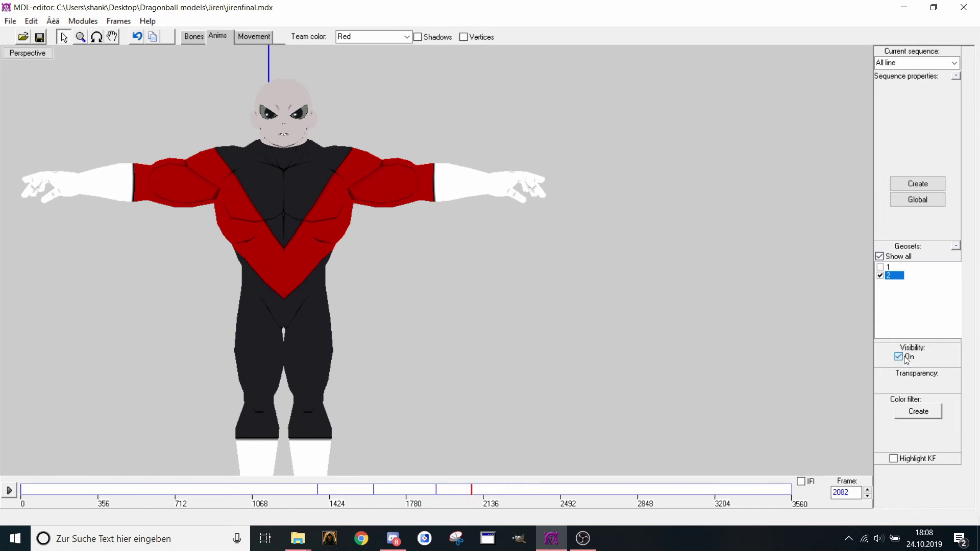
click(881, 276)
click(881, 276)
right_click(458, 497)
click(518, 360)
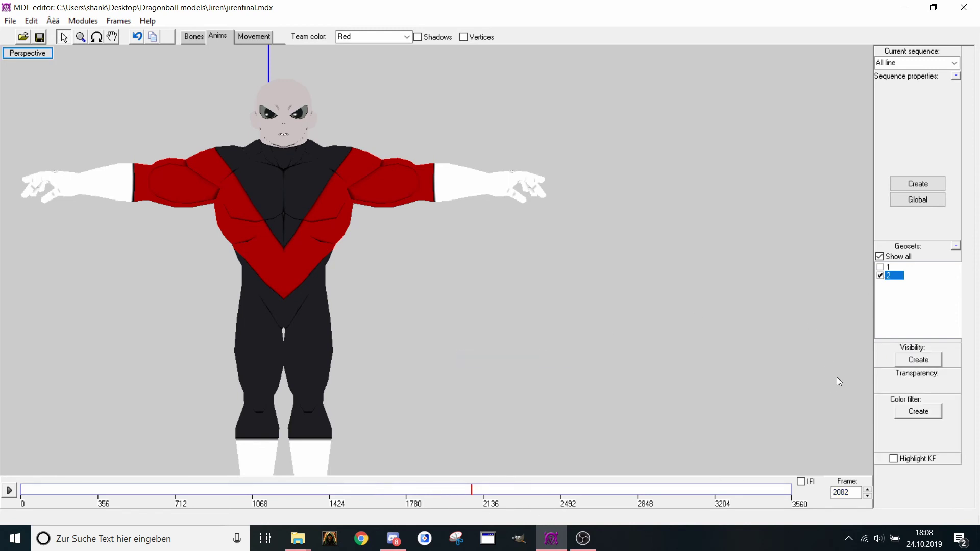
Create a visibility track for geoset 2, turn it off at frame 2082, and move to frame 1028
click(913, 359)
click(913, 355)
click(623, 284)
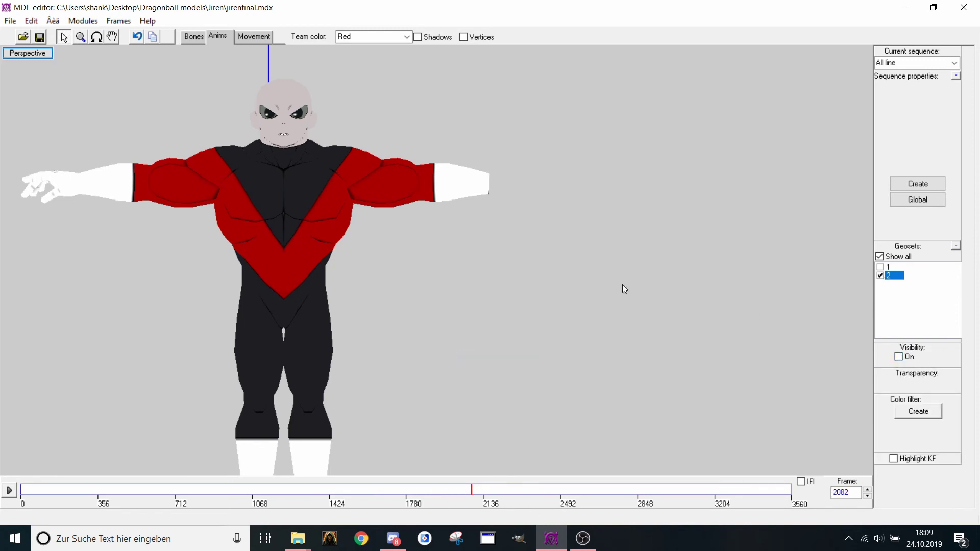
scroll(623, 284, down, 2)
click(243, 488)
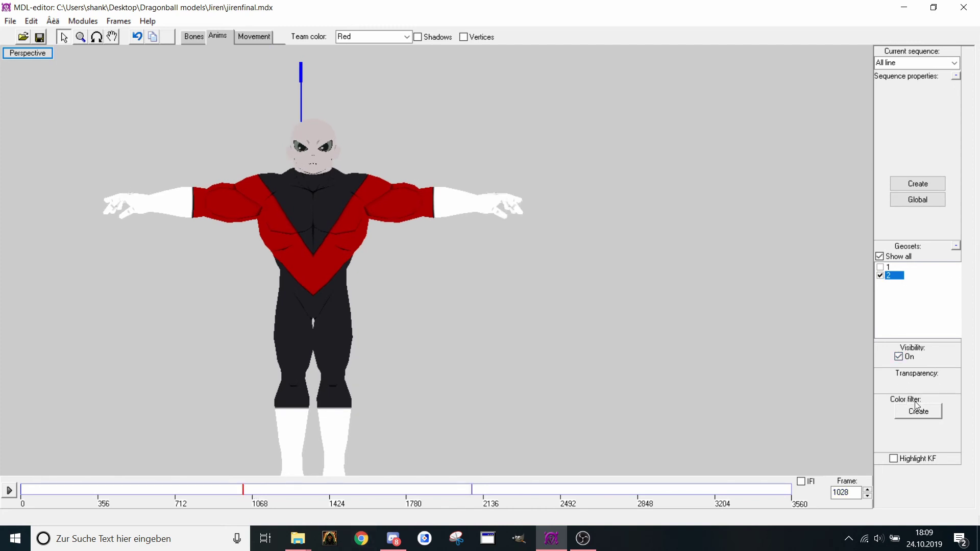
Key visibility at frame 1028 by toggling it for geoset 2, and with only geoset 1 selected, toggle that geoset's visibility too
click(900, 357)
click(881, 267)
click(906, 358)
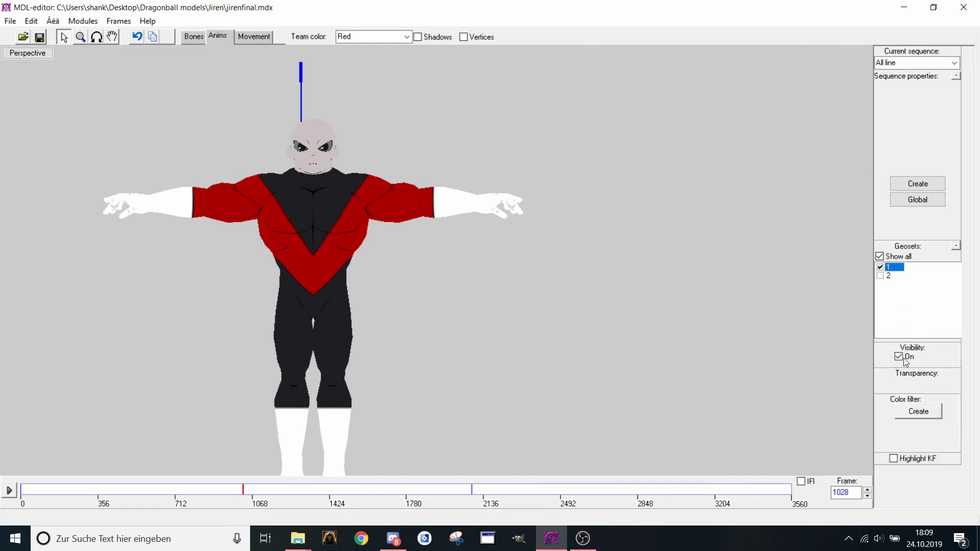
click(906, 359)
click(905, 360)
Play the animation, stop it at frame 2982 and check the hand's visibility on the model
click(9, 491)
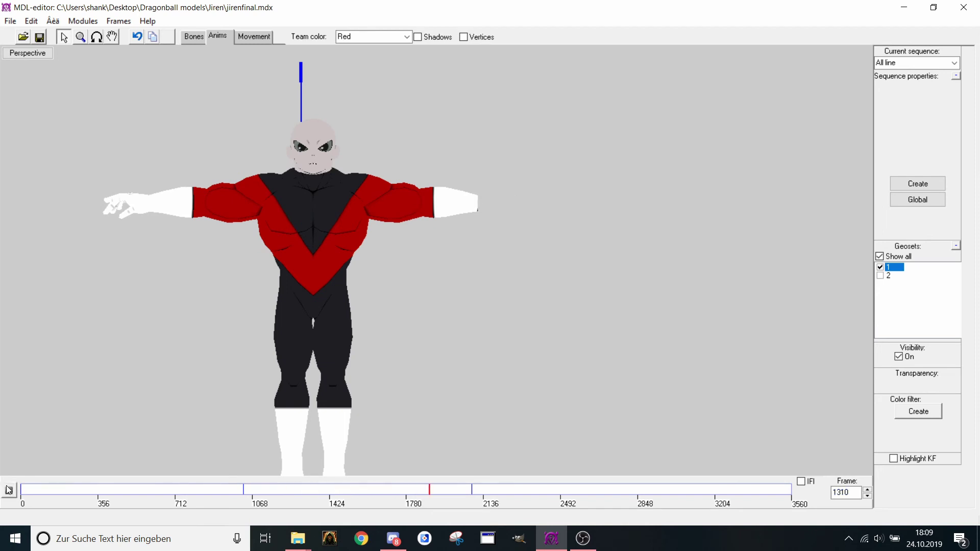
click(8, 489)
scroll(581, 131, down, 4)
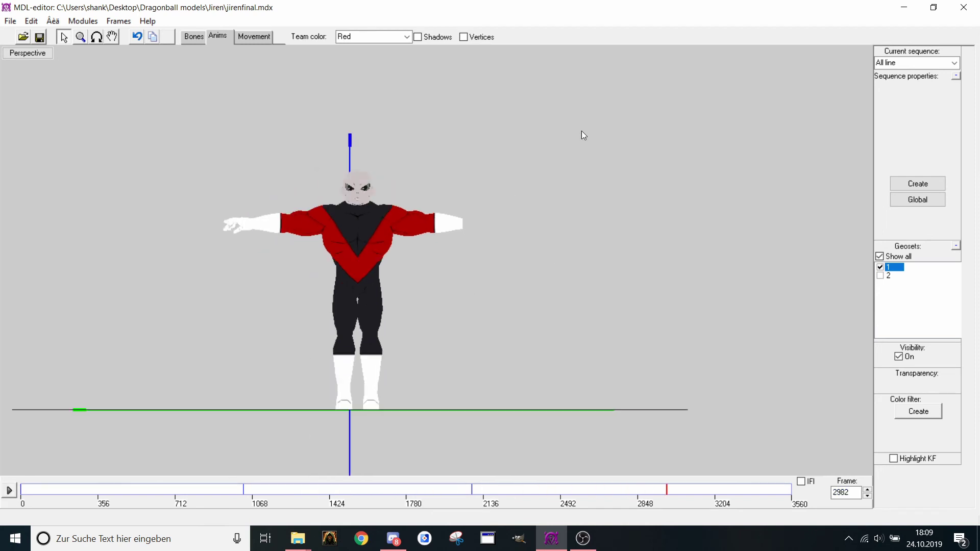
scroll(577, 135, up, 2)
middle_drag(548, 160, 518, 143)
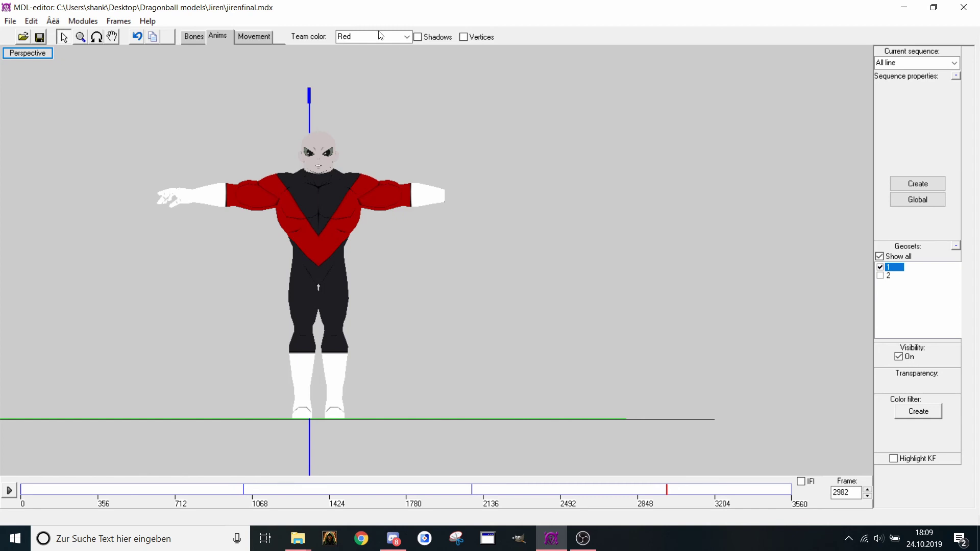
Create a color filter for geoset 1 and add geoset 2 to the geoset selection
click(923, 412)
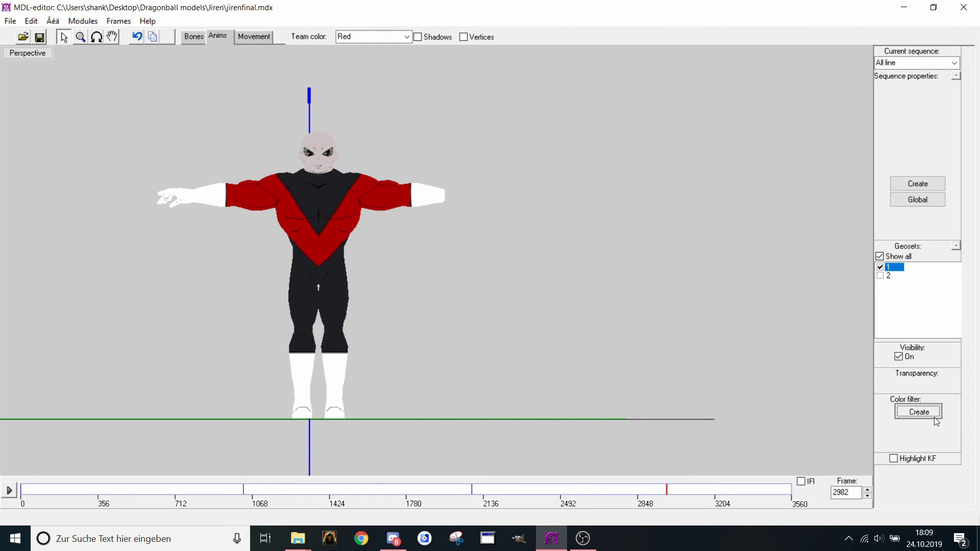
scroll(560, 296, up, 3)
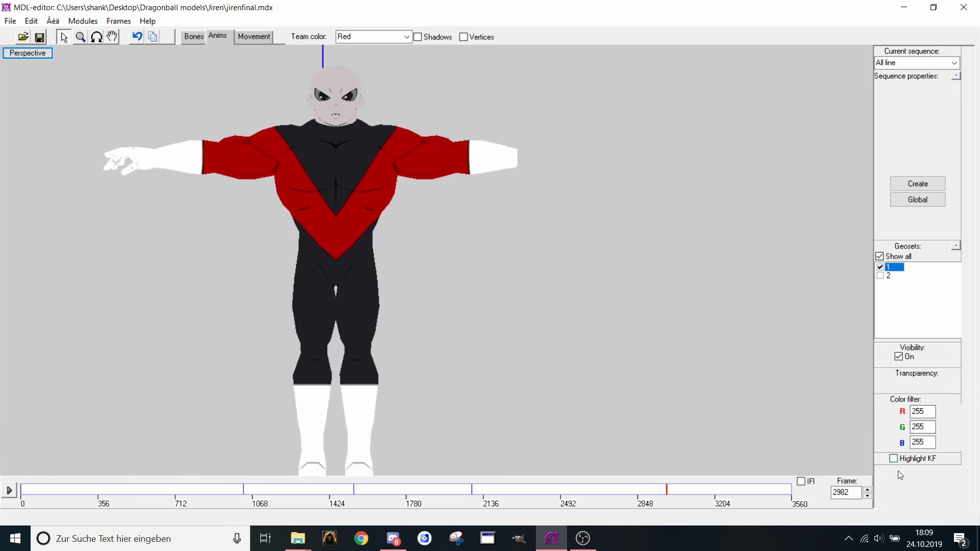
click(265, 38)
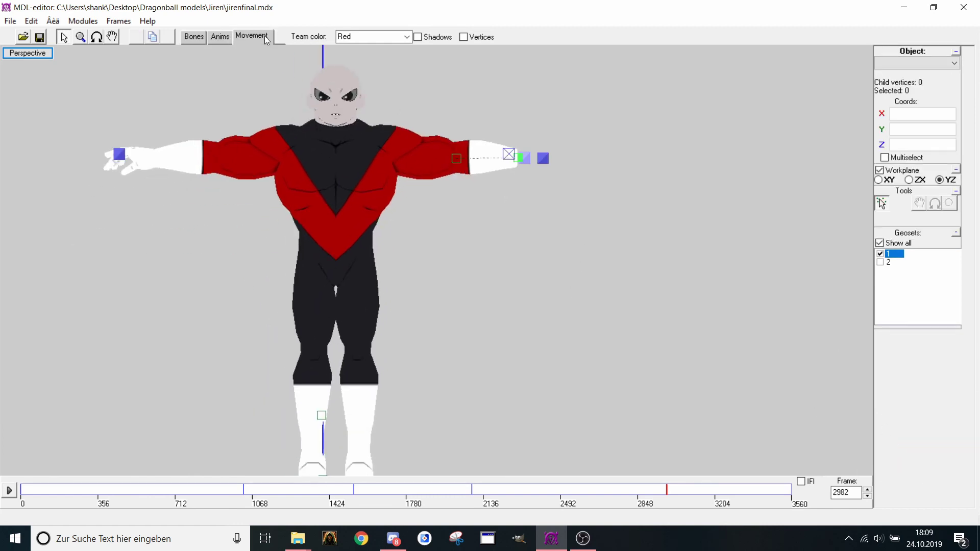
click(215, 36)
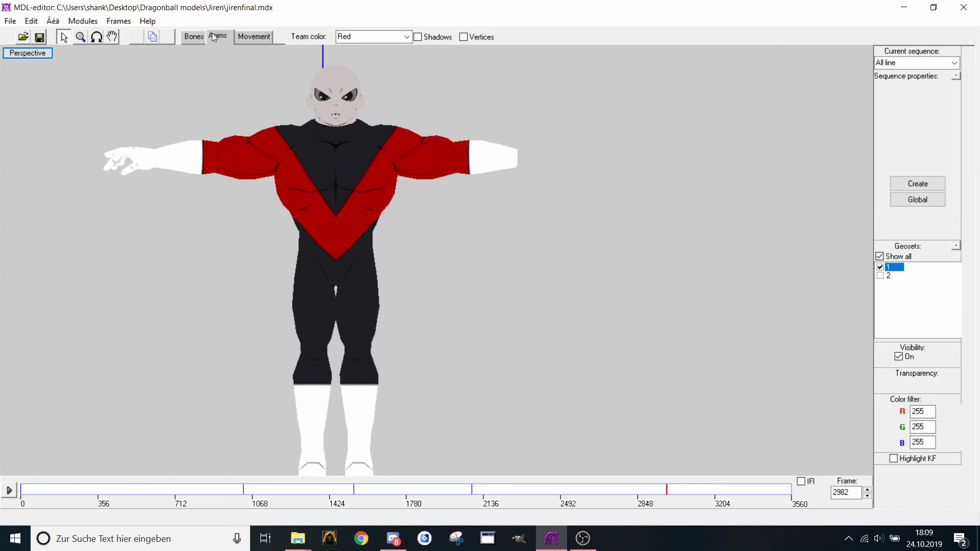
click(885, 277)
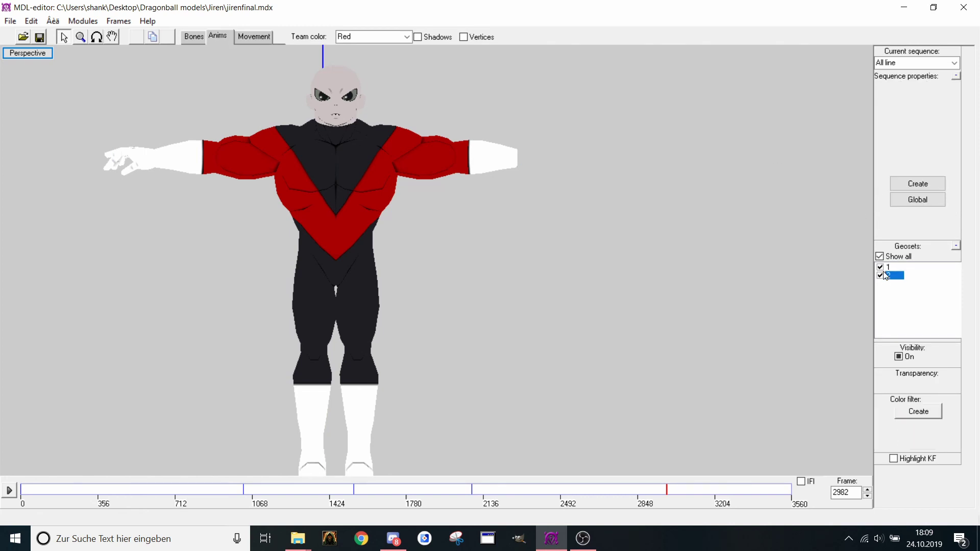
Switch to movement mode with both geosets selected and apply the Blend frame command at frame 2982
click(254, 35)
scroll(561, 180, up, 3)
scroll(561, 180, down, 10)
mouse_move(561, 180)
middle_down()
mouse_move(551, 165)
mouse_move(558, 179)
middle_up()
scroll(550, 164, up, 9)
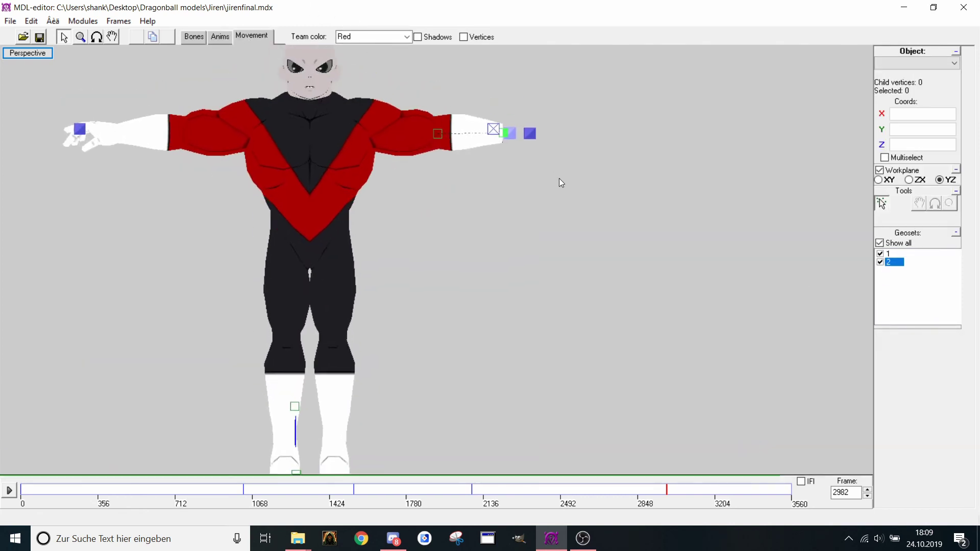
click(82, 37)
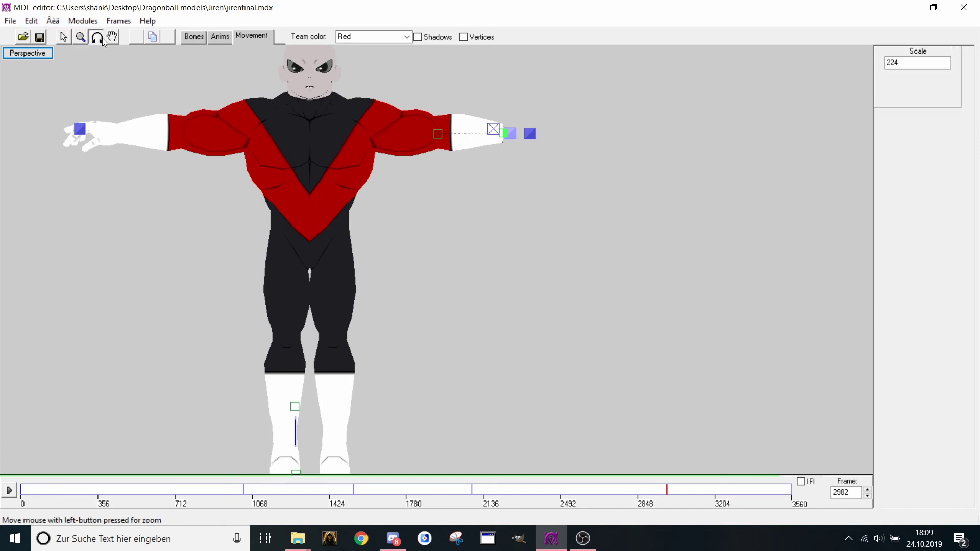
click(97, 37)
drag(142, 120, 132, 103)
click(122, 23)
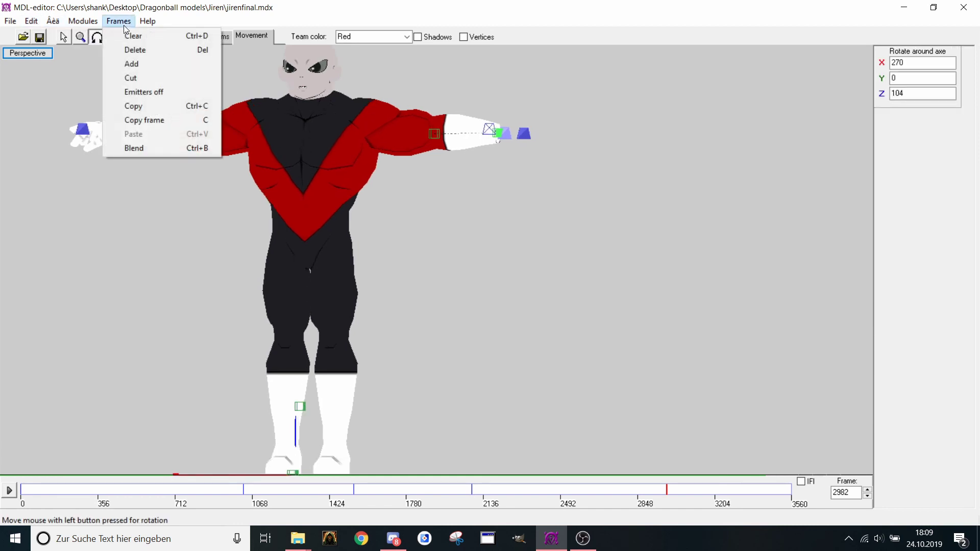
click(137, 148)
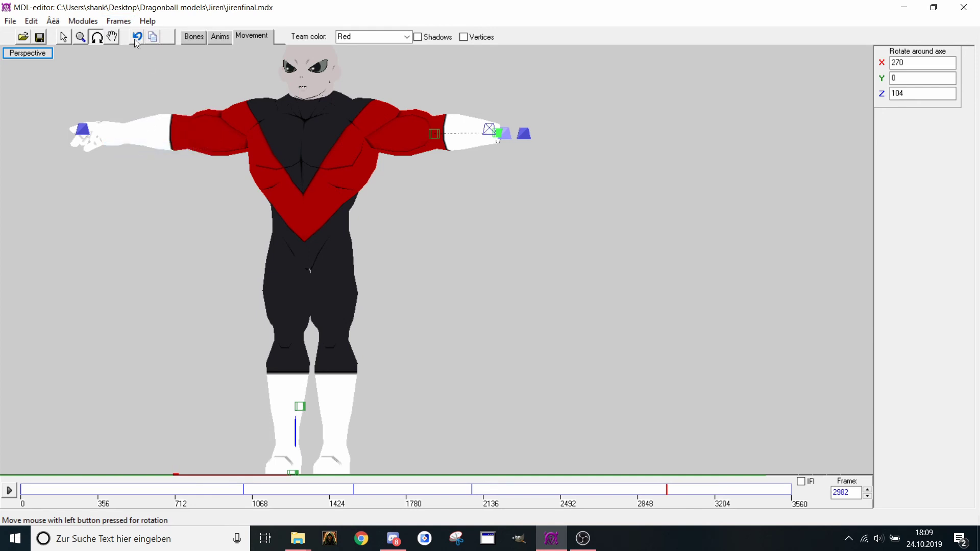
click(118, 21)
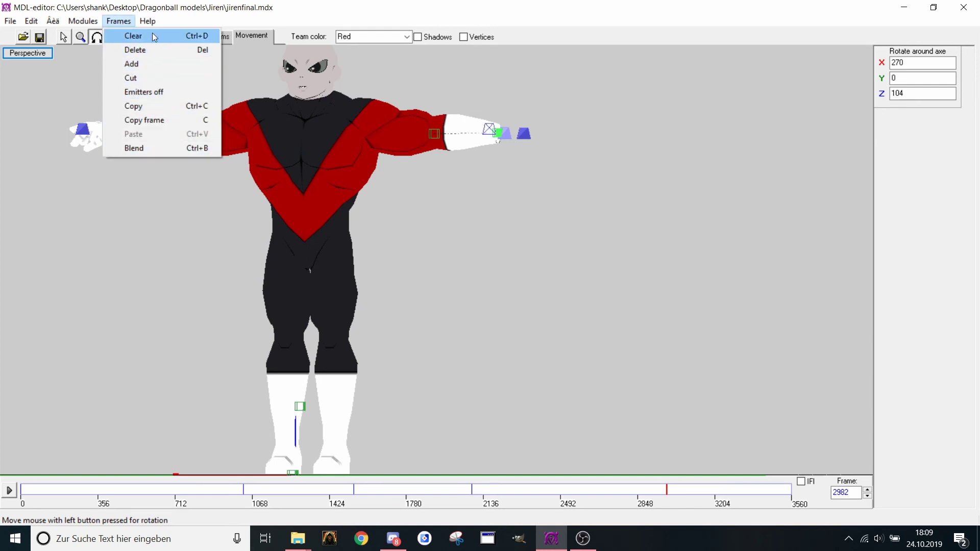
right_click(184, 495)
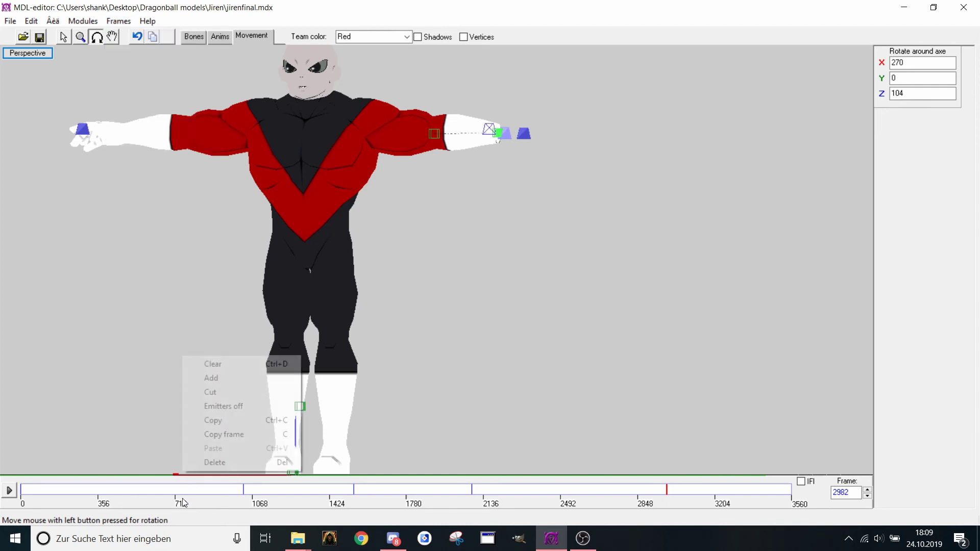
right_click(184, 489)
click(142, 11)
click(82, 21)
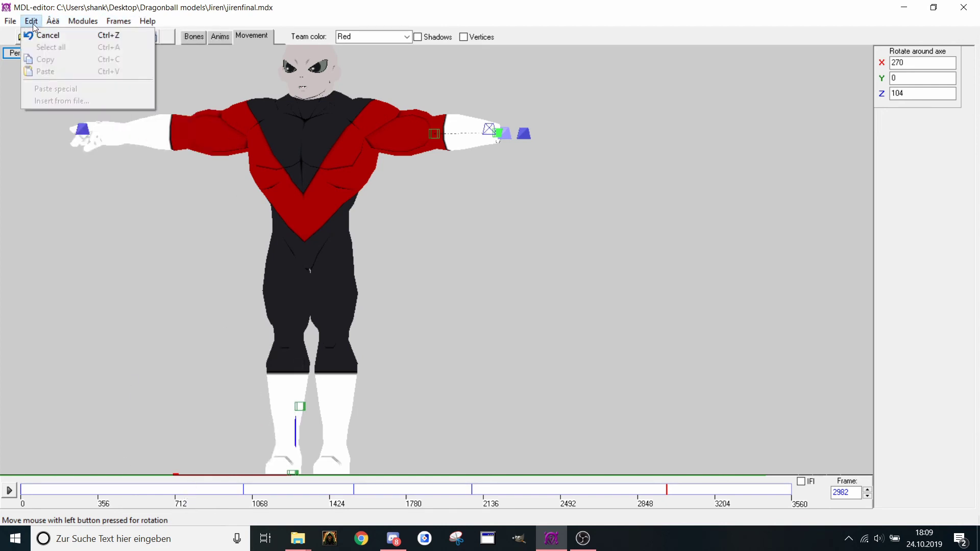
Set the perspective to the front view and show the whole model with its bones
click(517, 169)
drag(517, 168, 519, 203)
right_click(514, 197)
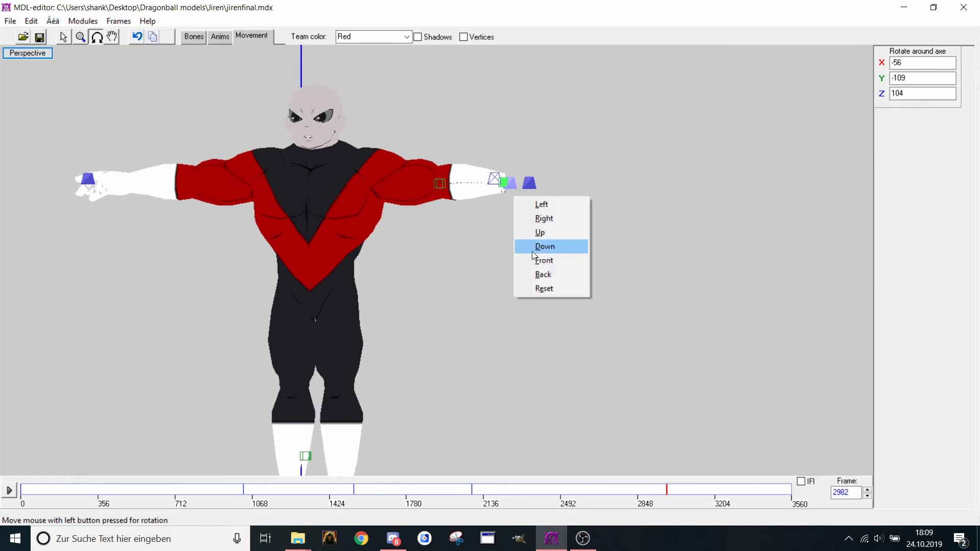
click(544, 260)
mouse_move(571, 267)
mouse_down()
mouse_move(596, 249)
mouse_move(586, 262)
mouse_up()
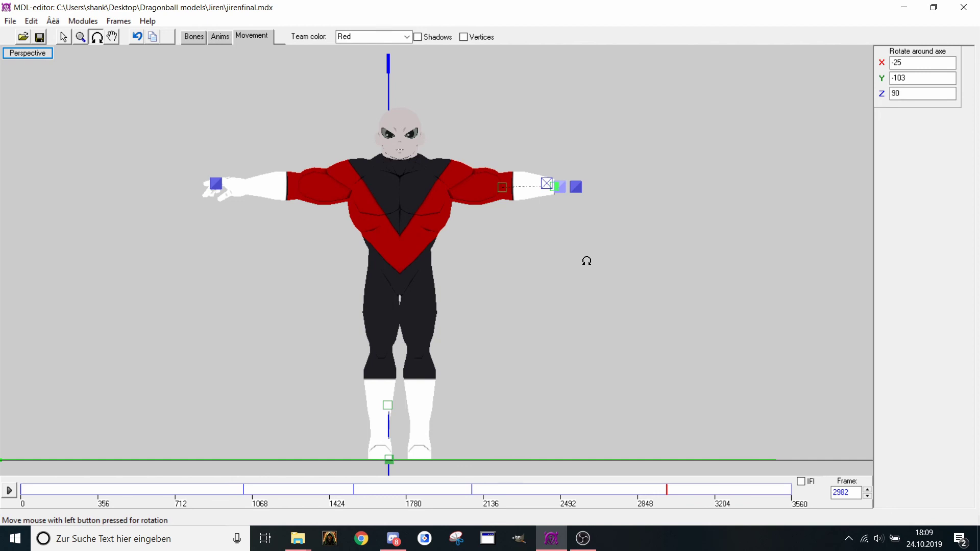